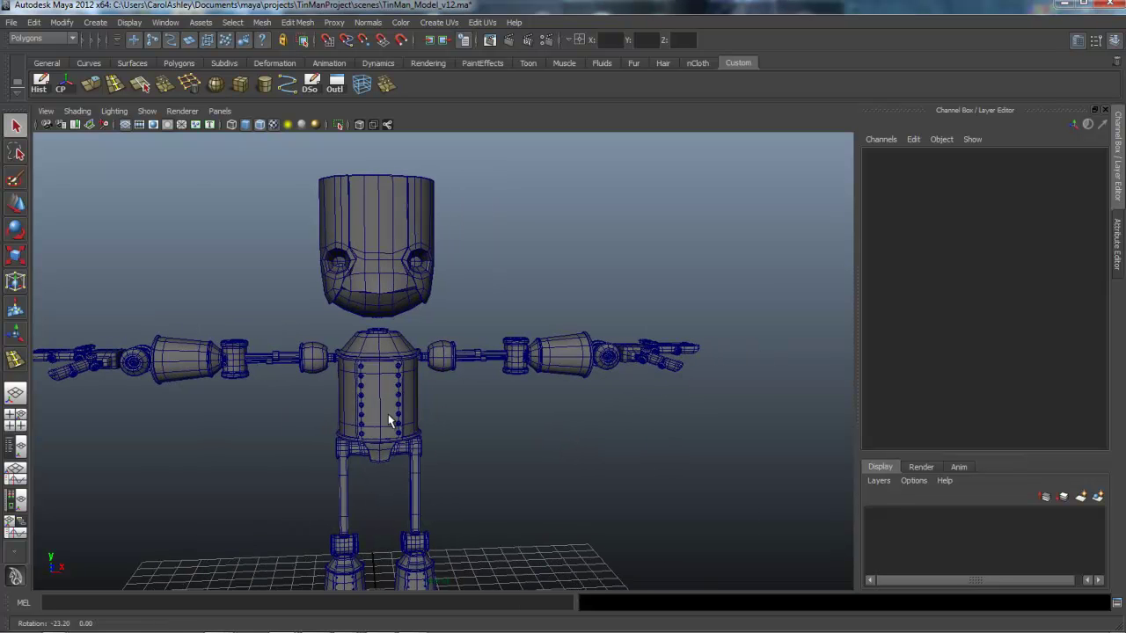
Select the tin man's head mesh and display it smoothed.
middle_click_drag(437, 417, 572, 446, "alt")
right_click_drag(375, 443, 726, 448, "alt")
middle_click_drag(631, 456, 489, 509, "alt")
middle_click_drag(468, 415, 410, 492, "alt")
left_click_drag(365, 452, 483, 450, "alt")
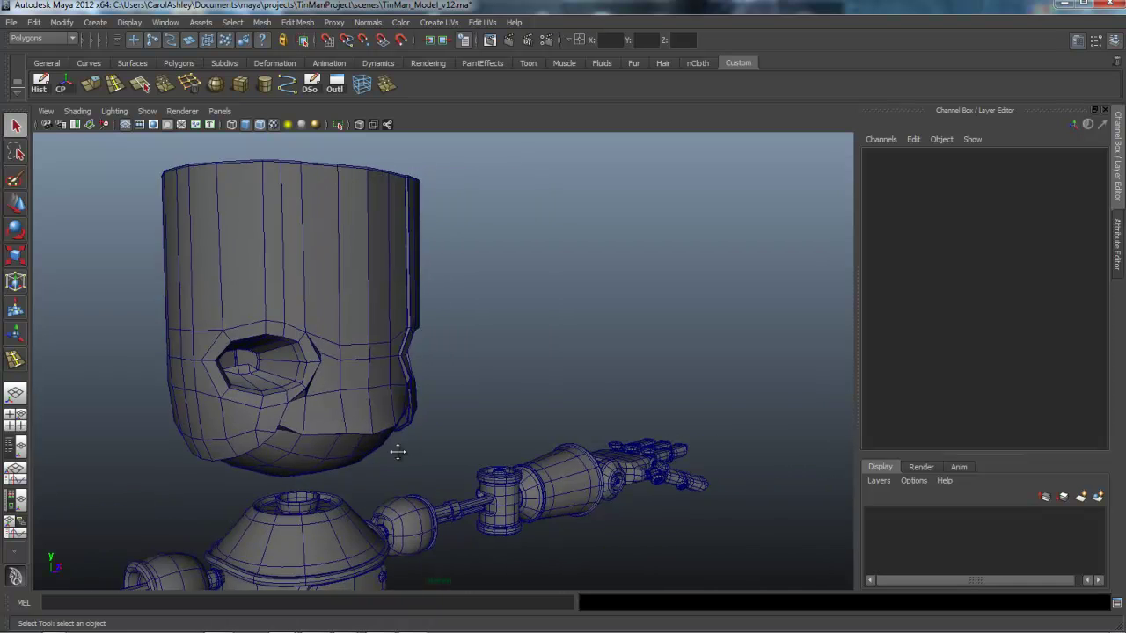
middle_click_drag(396, 452, 518, 435, "alt")
right_click_drag(330, 449, 560, 448, "alt")
left_click(466, 436)
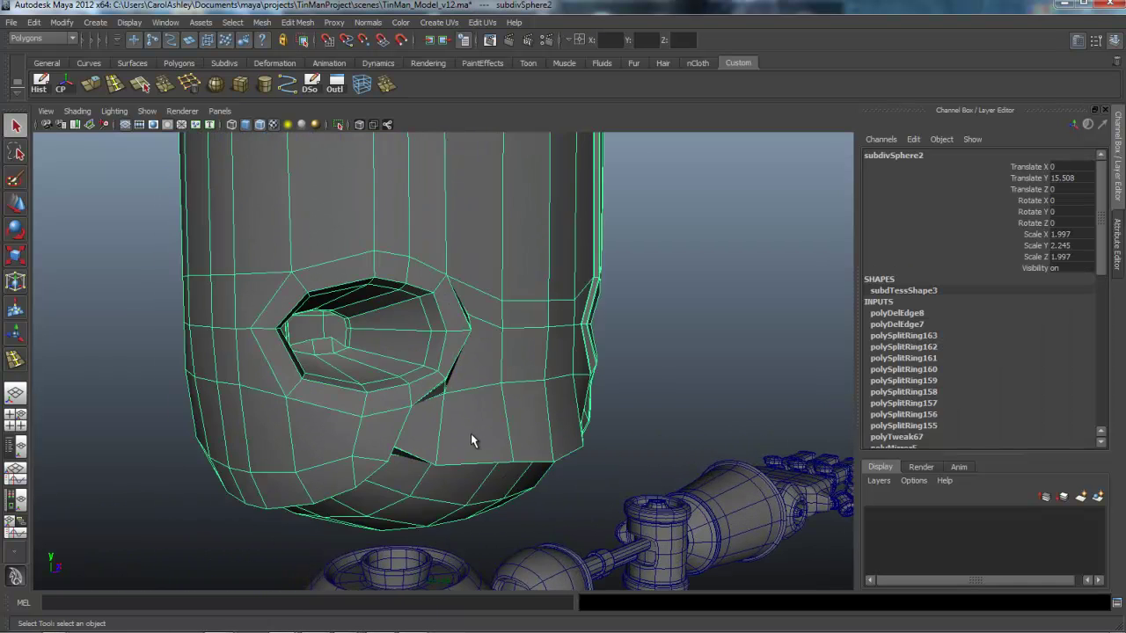
left_click_drag(473, 445, 446, 472, "alt")
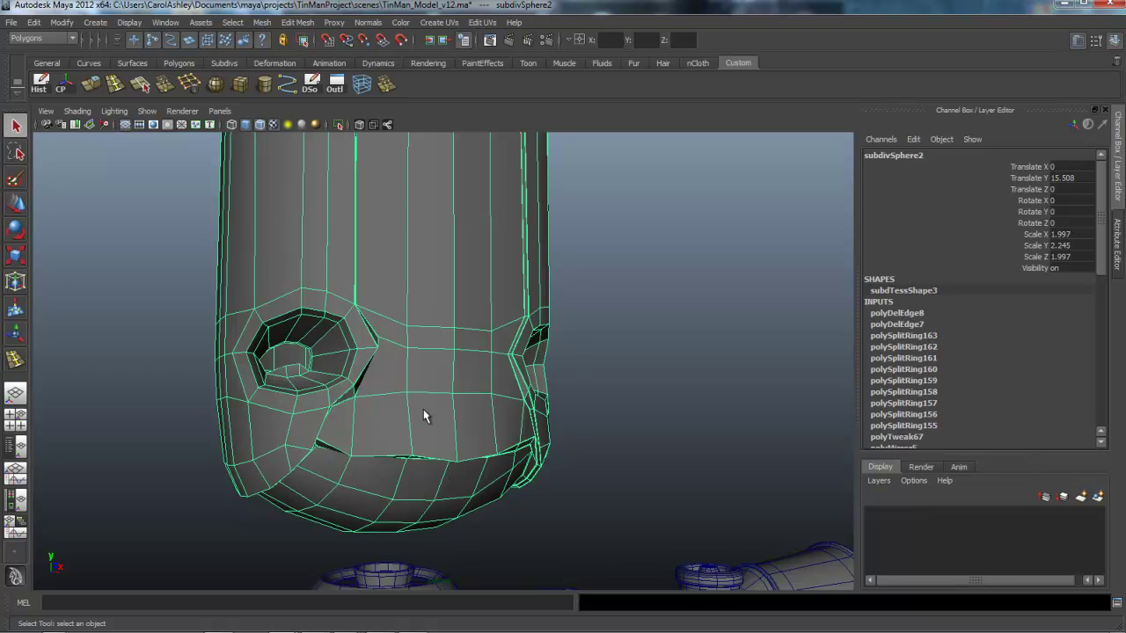
key("3")
left_click_drag(443, 410, 480, 372, "alt")
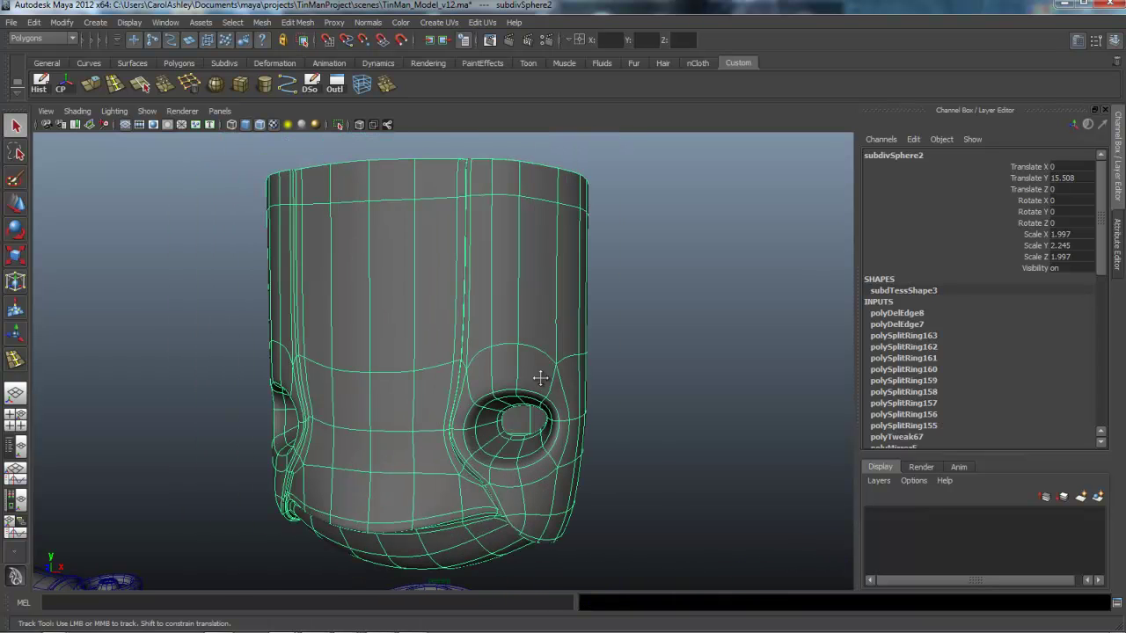
Insert two horizontal edge loops around the upper head, between the eye sockets and the top rim.
middle_click_drag(540, 377, 447, 391, "alt")
right_click_drag(447, 391, 637, 401, "alt")
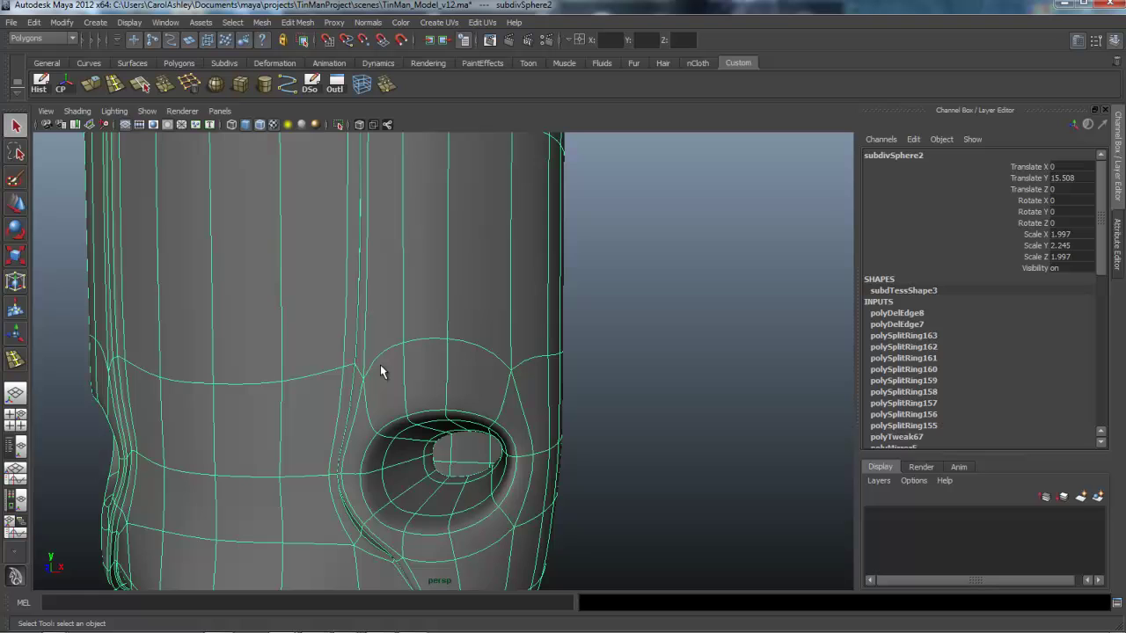
right_click_drag(478, 394, 329, 393, "alt")
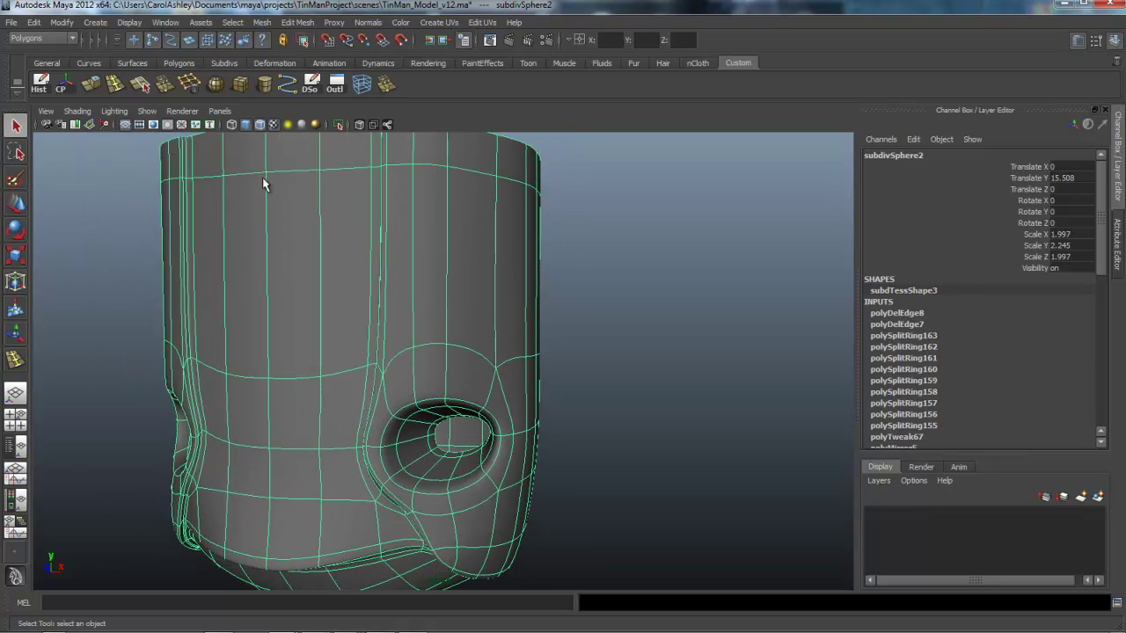
middle_click_drag(315, 212, 300, 227, "alt")
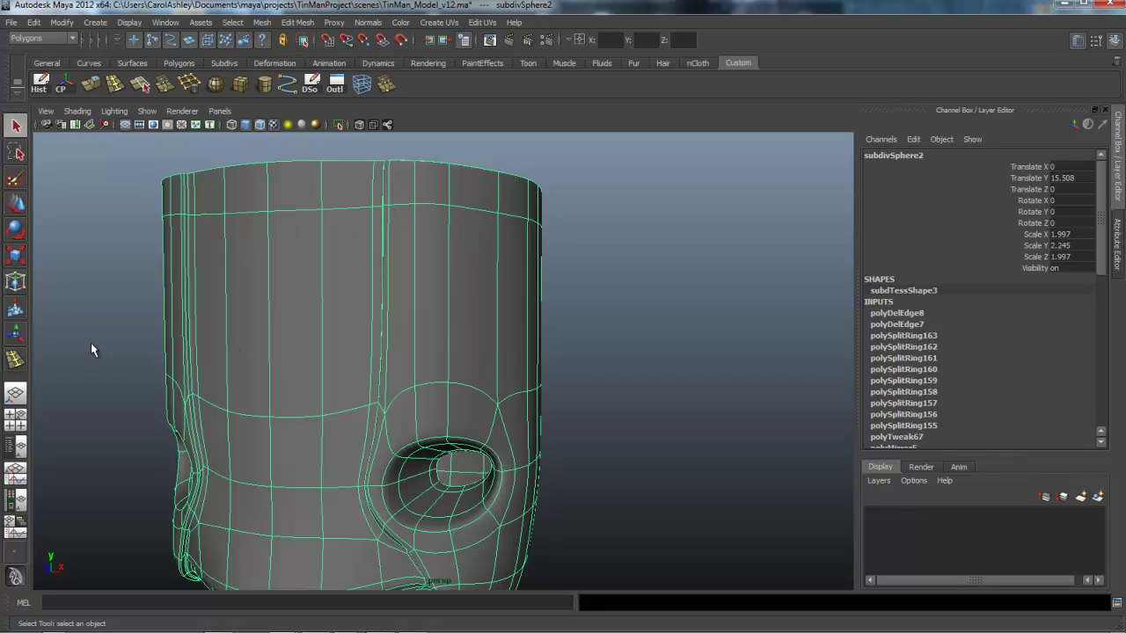
left_click(27, 355)
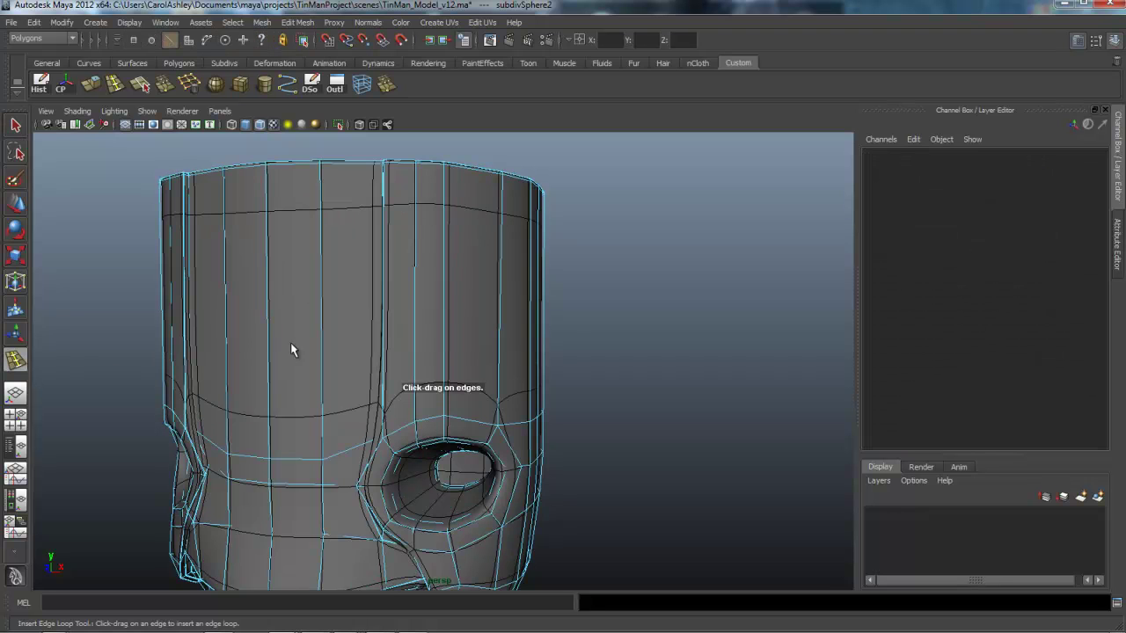
left_click(390, 264)
left_click_drag(384, 344, 384, 366)
left_click_drag(425, 429, 457, 396, "alt")
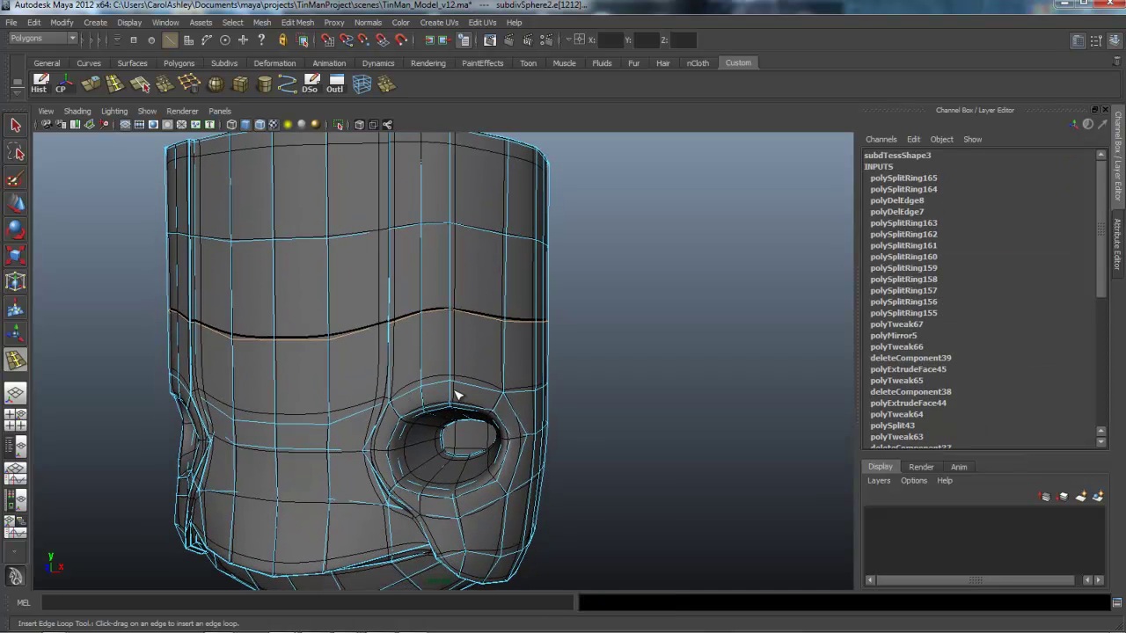
Examine the head's new edge loops and jaw from several angles in the unsmoothed display.
left_click_drag(276, 406, 370, 419, "alt")
left_click_drag(256, 403, 404, 405, "alt")
key("1")
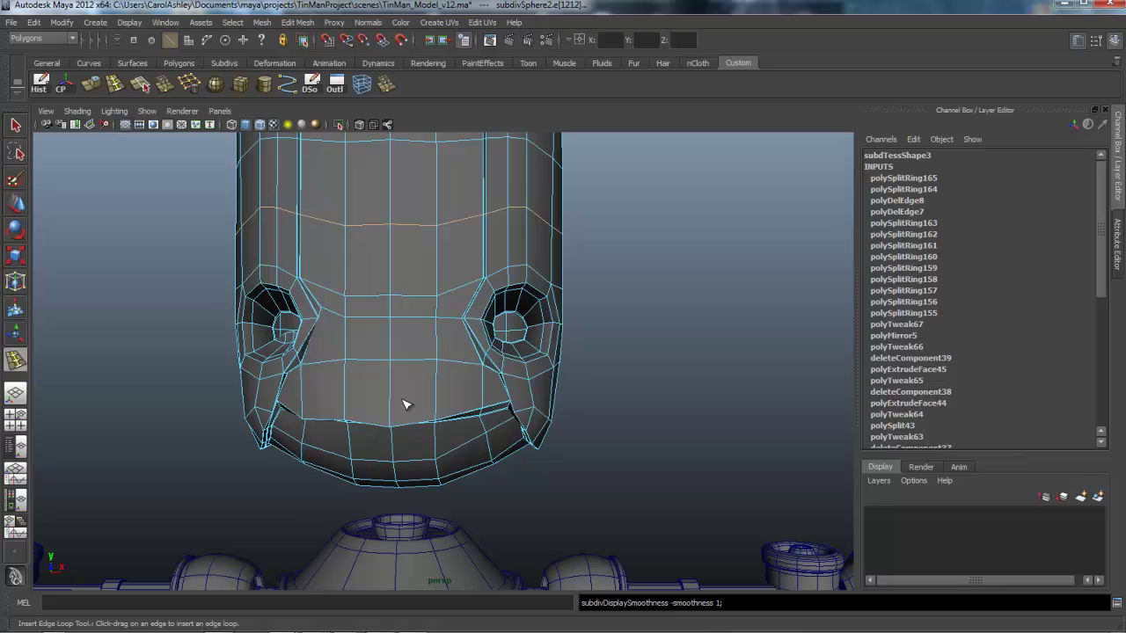
key("q")
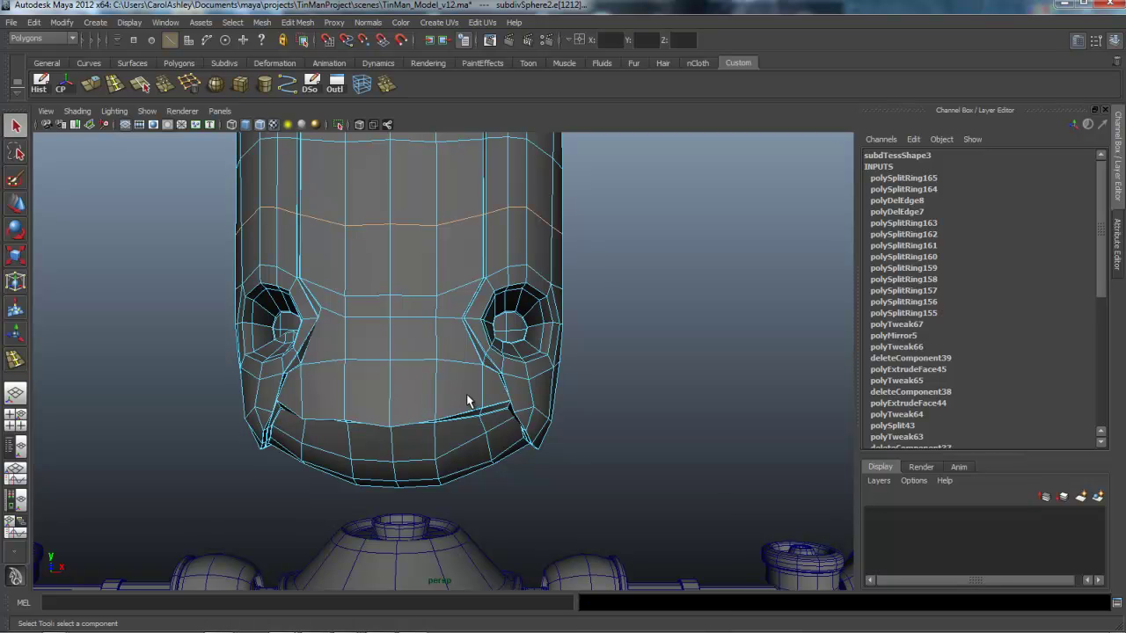
middle_click_drag(467, 395, 463, 437, "alt")
middle_click_drag(466, 322, 472, 398, "alt")
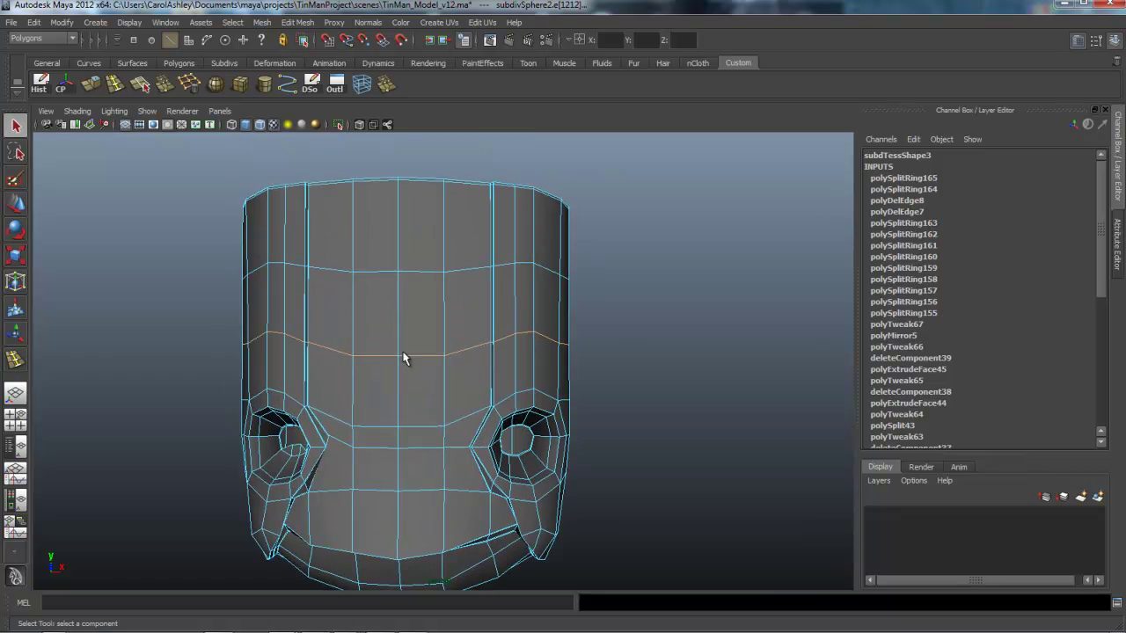
left_click_drag(404, 358, 461, 429, "alt")
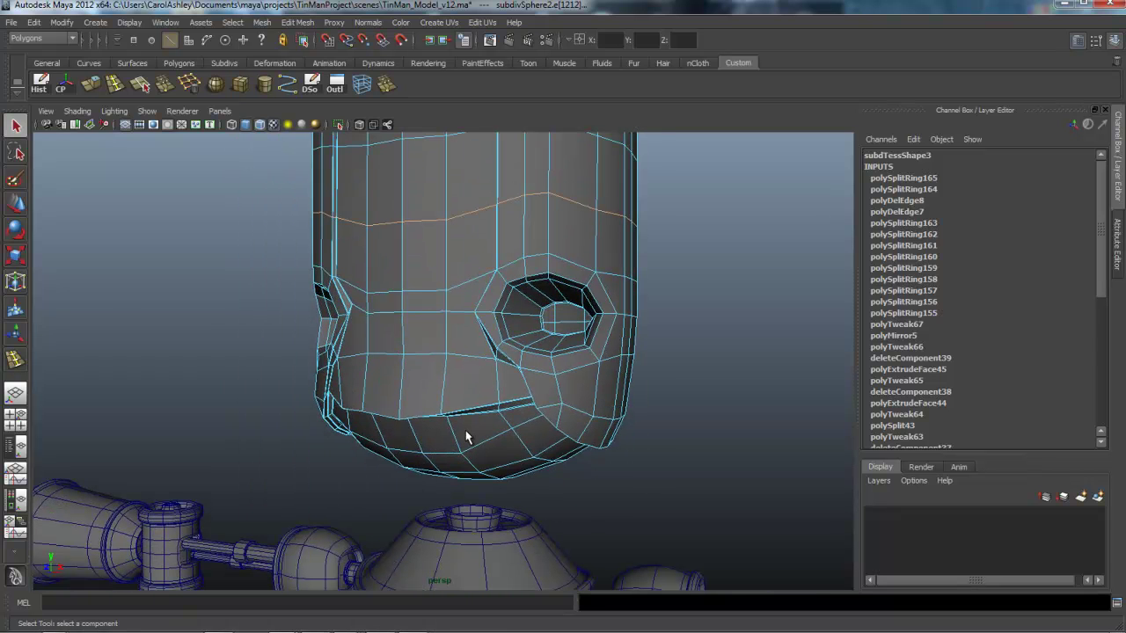
Return the head to object mode and display it smoothed.
right_click_drag(466, 437, 519, 361)
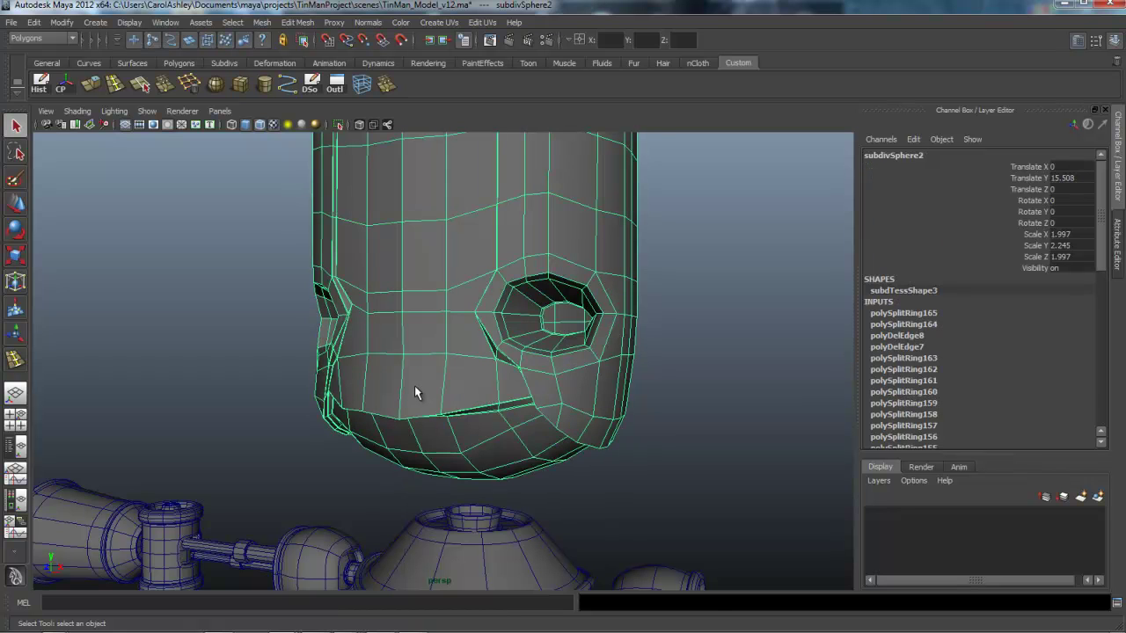
key("3")
left_click_drag(427, 407, 378, 395, "alt")
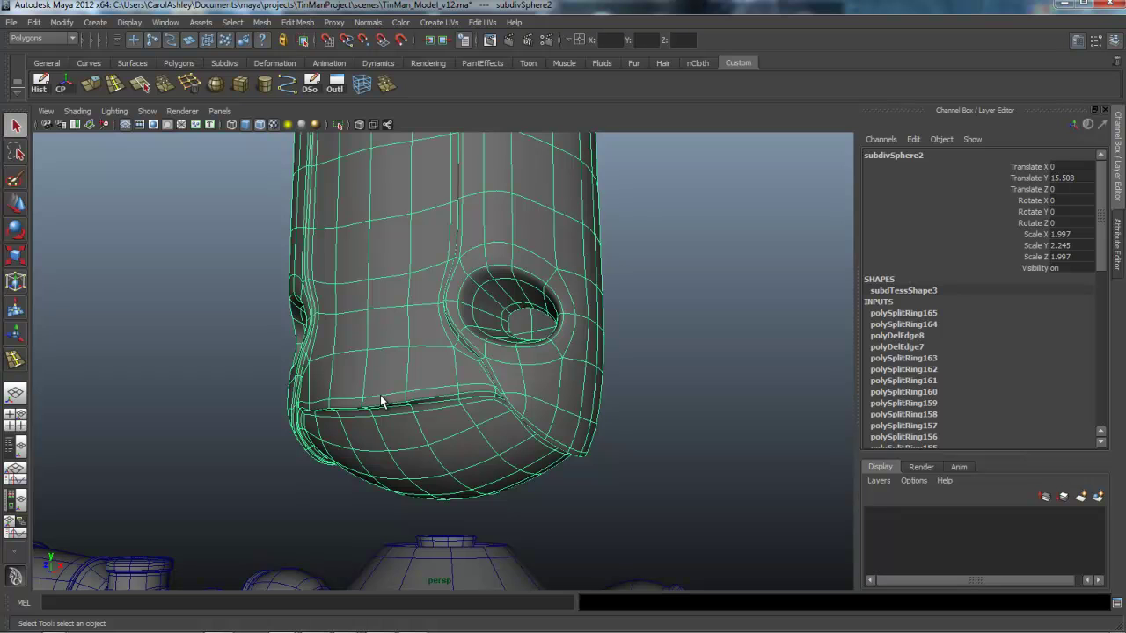
Enable Soft Select for the Move Tool with a falloff radius of 1.79.
double_click(17, 204)
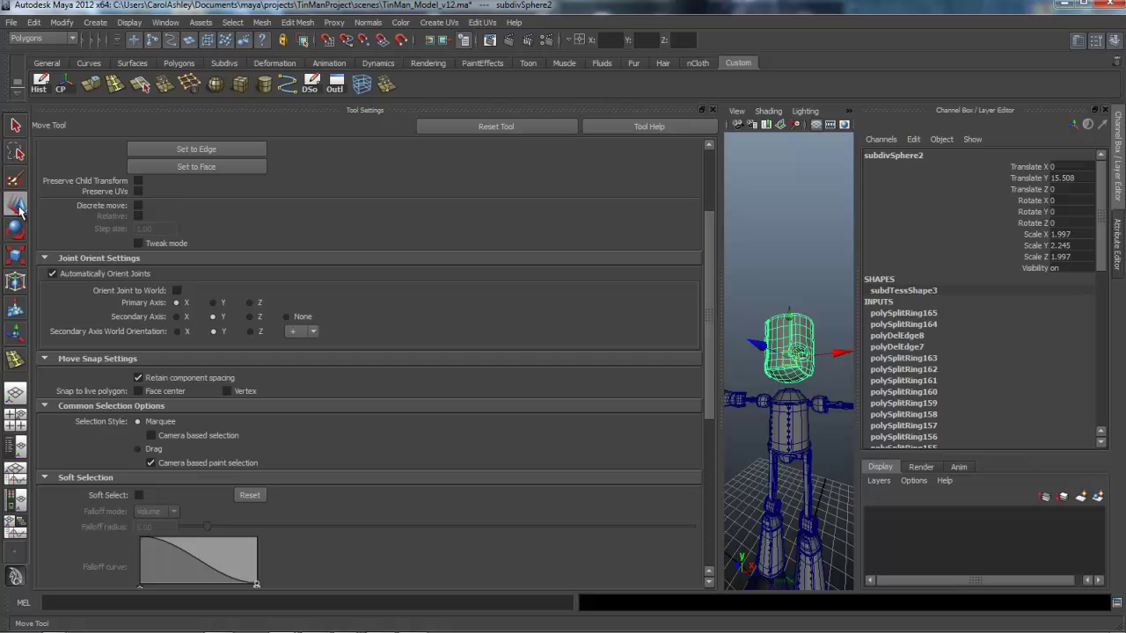
scroll(88, 431, "down", 2)
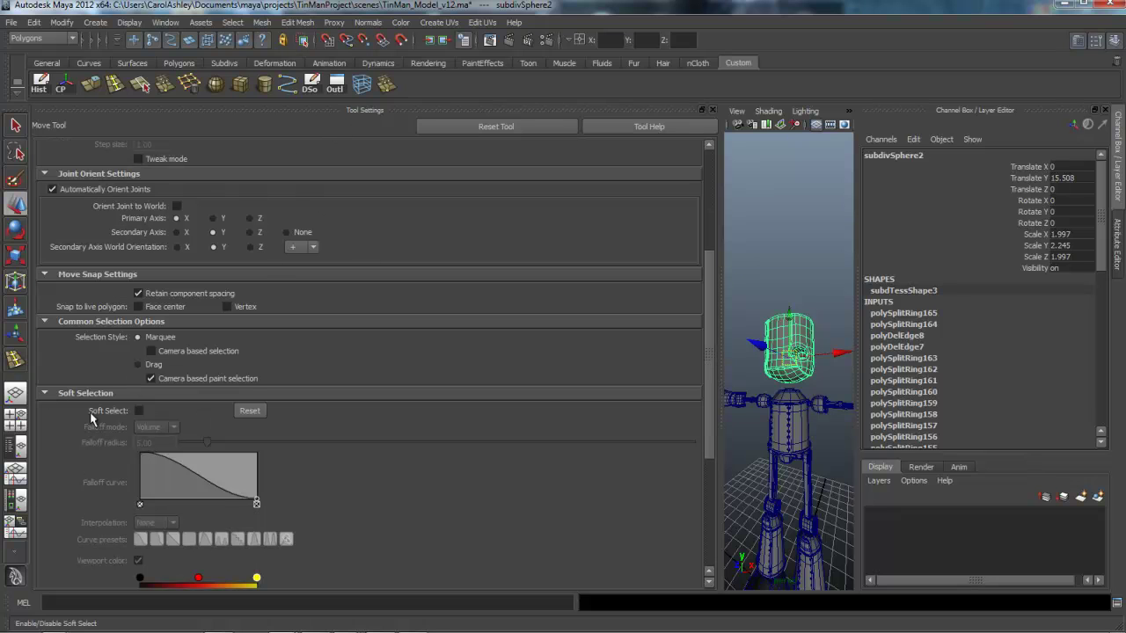
left_click(139, 410)
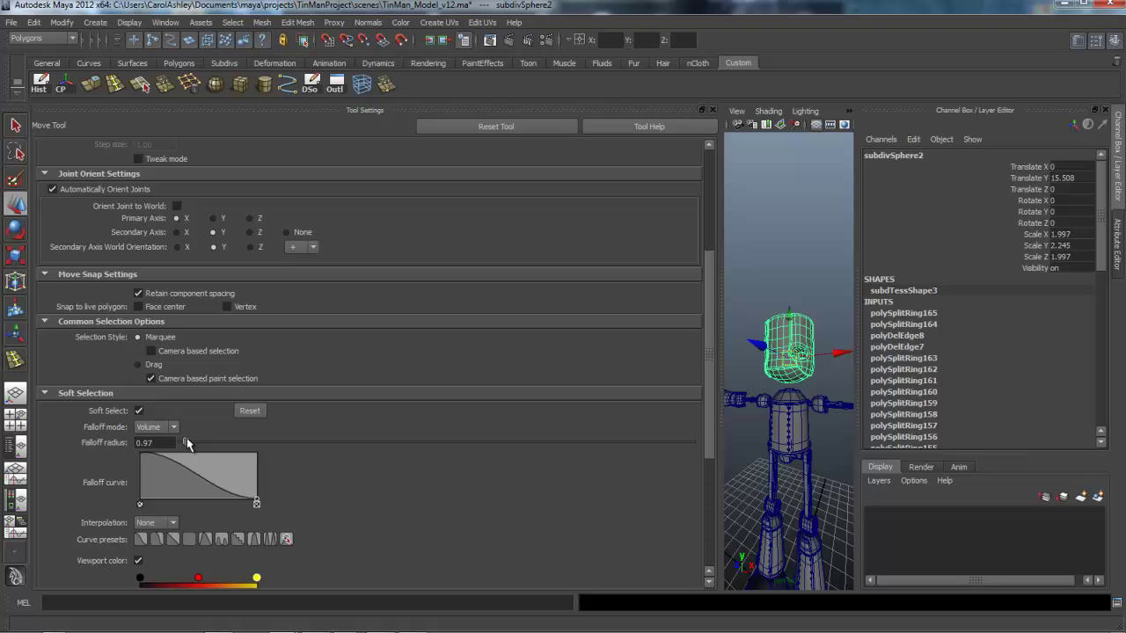
left_click_drag(189, 438, 191, 437)
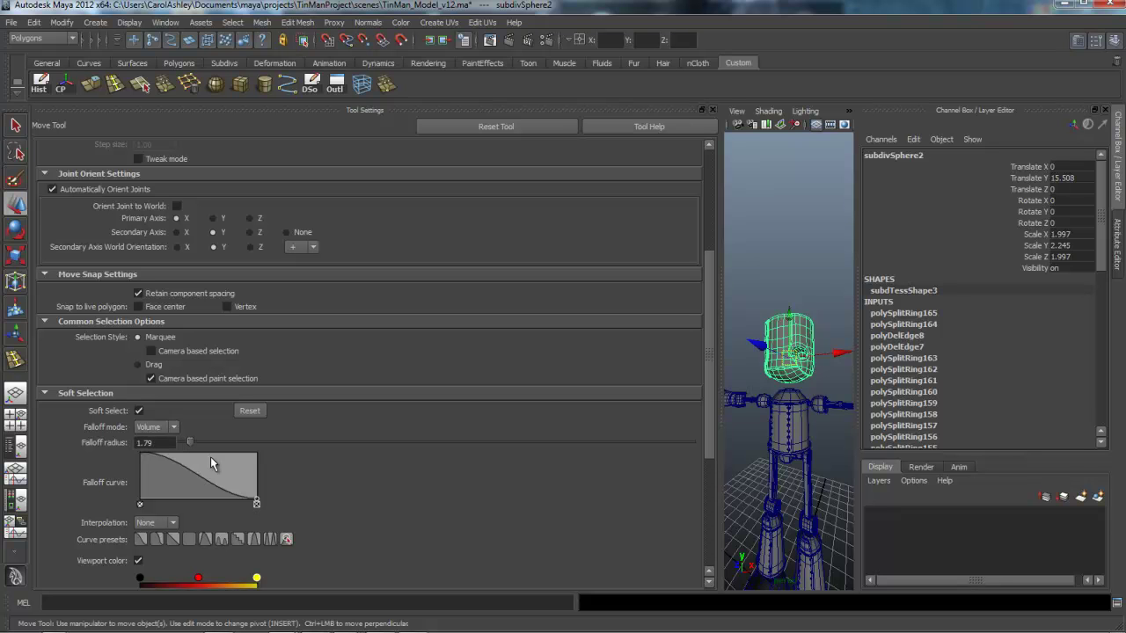
left_click(712, 110)
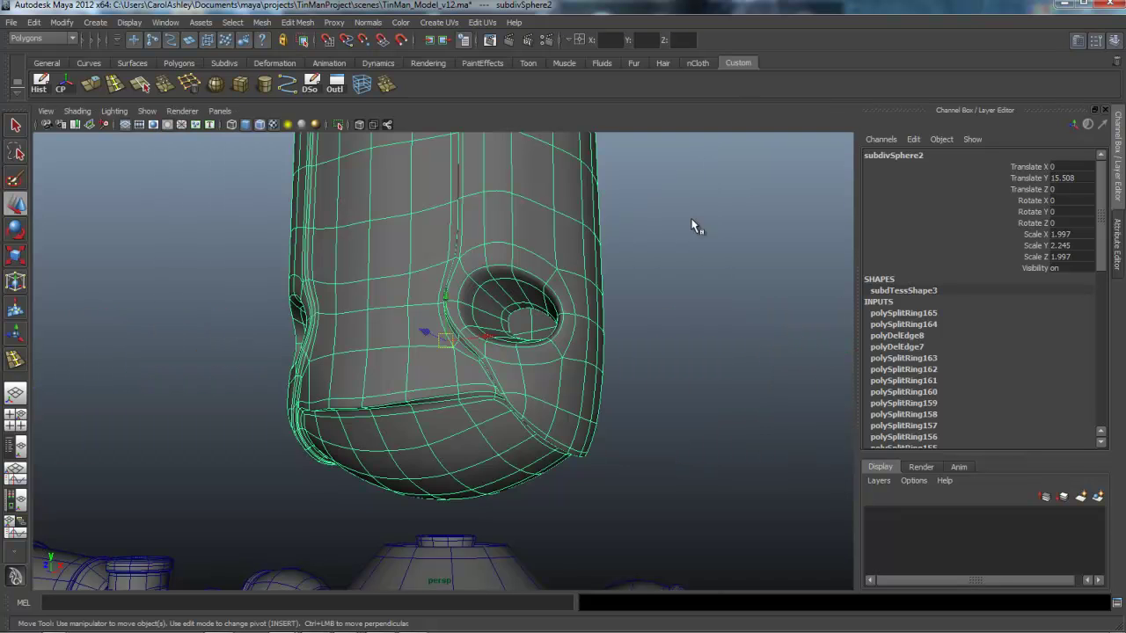
Switch the head to vertex mode and select the vertices at the middle of the chin.
right_click(412, 373)
left_click(410, 368)
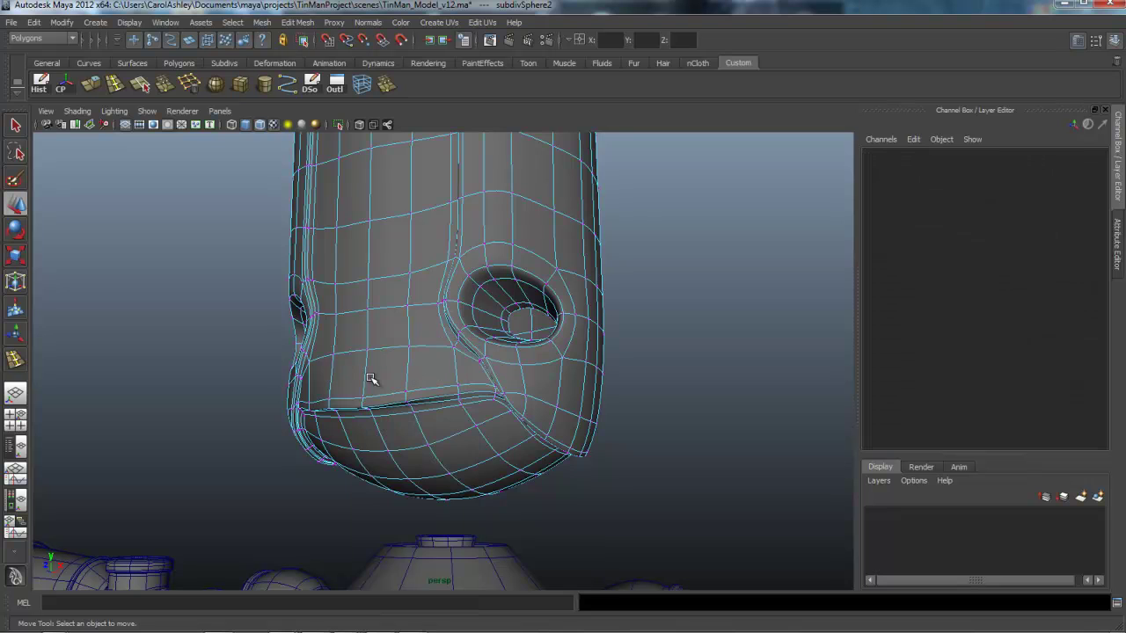
left_click_drag(373, 401, 328, 382, "alt")
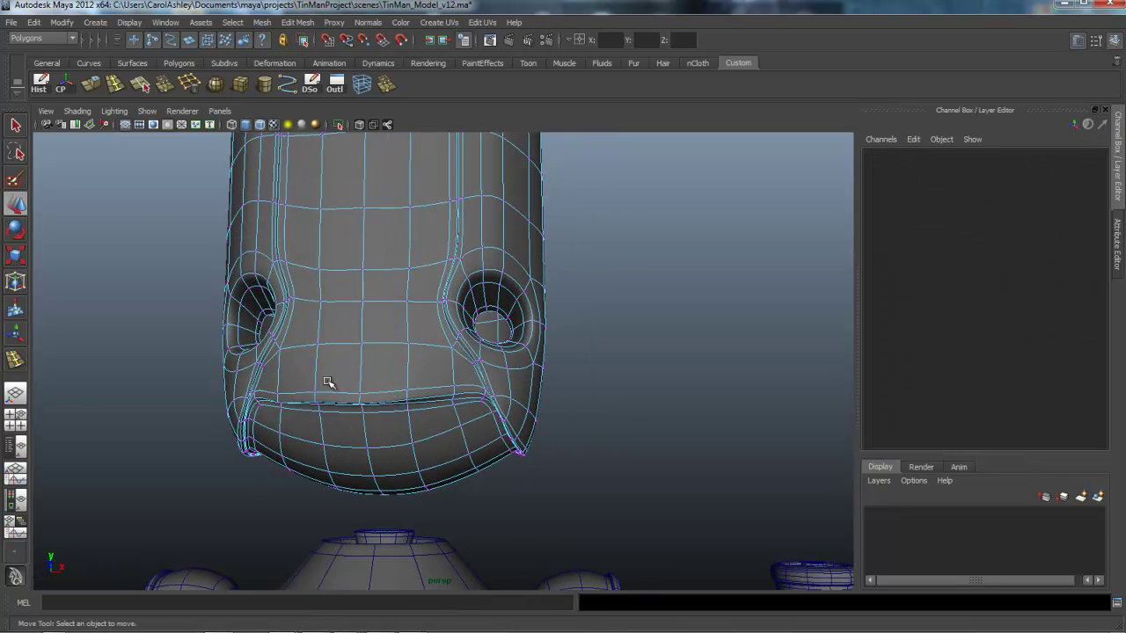
left_click_drag(303, 434, 426, 497)
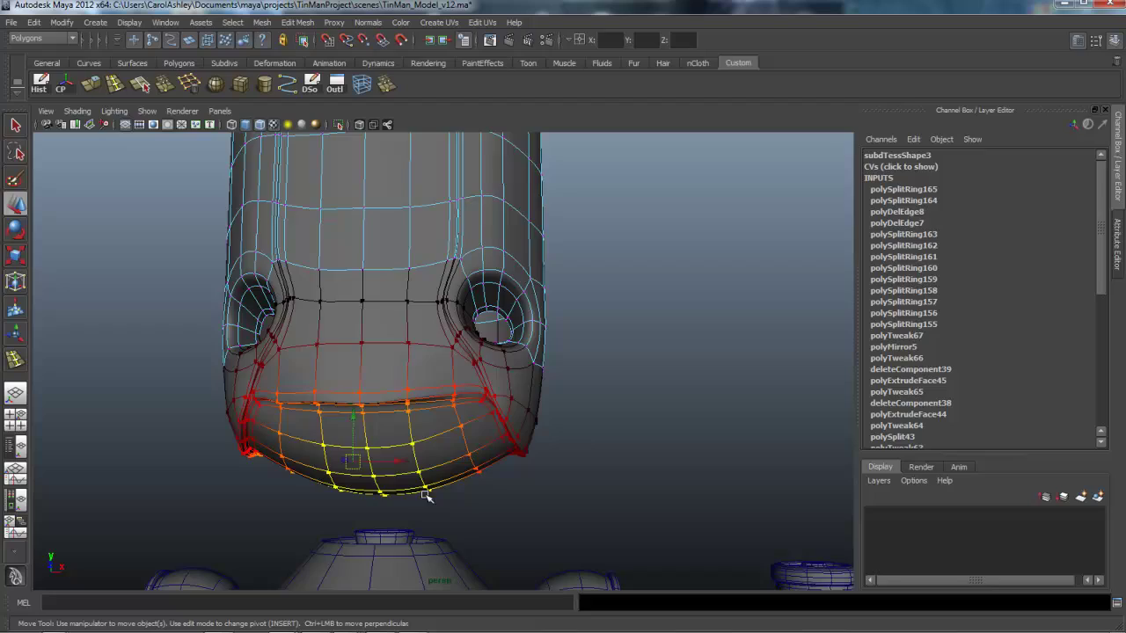
Move the soft-selected chin vertices to reshape the lower jaw.
left_click_drag(310, 479, 334, 395, "alt")
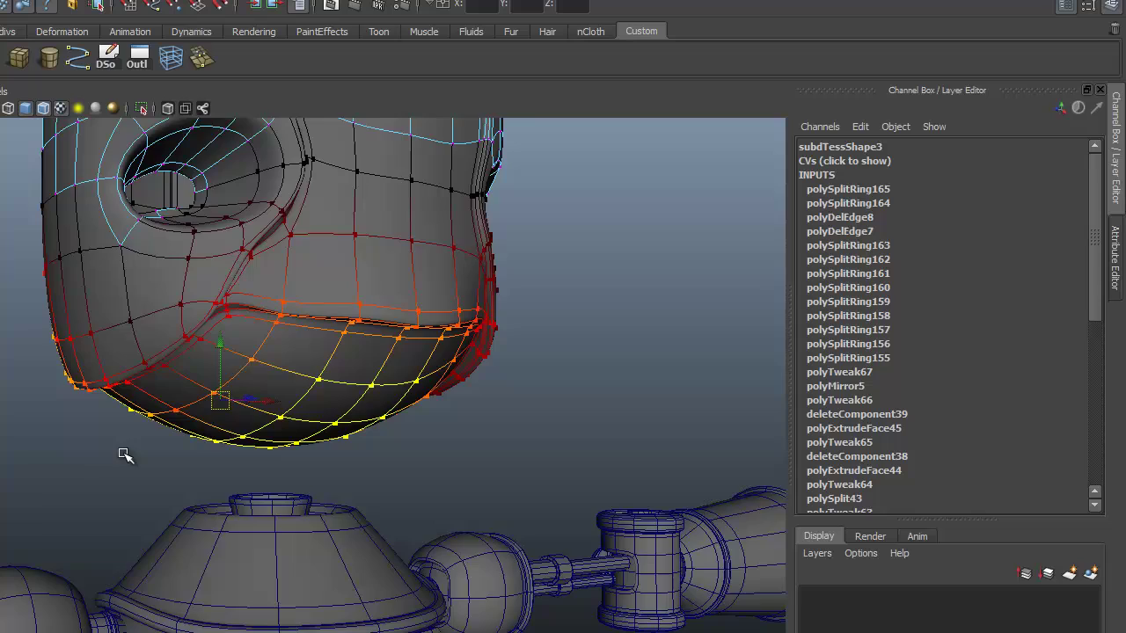
left_click_drag(254, 400, 160, 421, "alt")
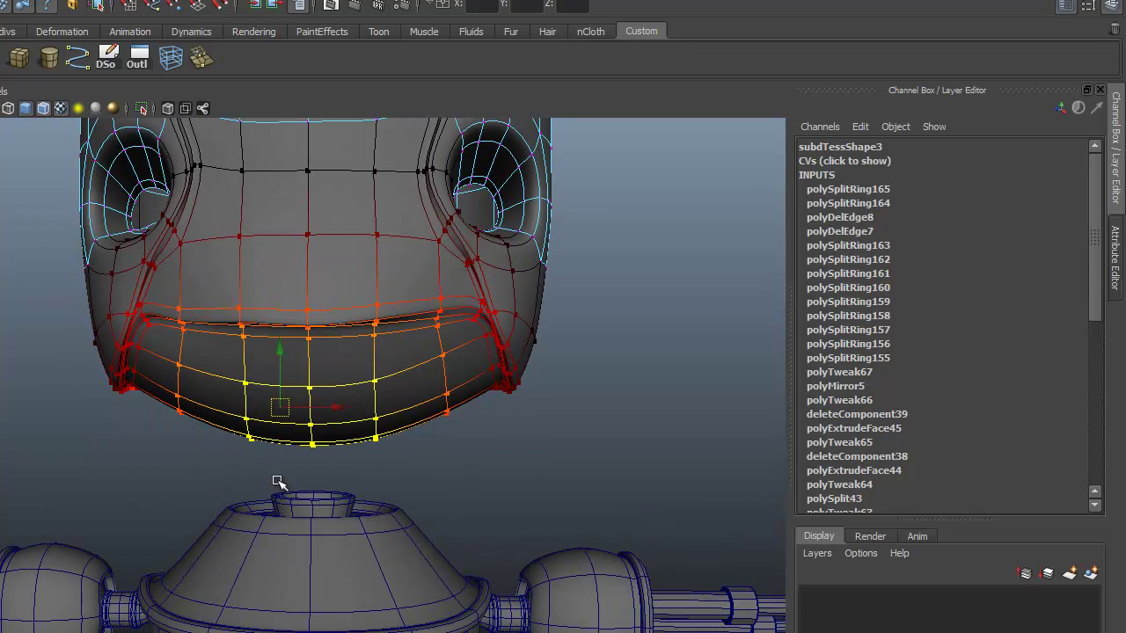
left_click_drag(276, 483, 363, 457, "alt")
left_click_drag(236, 365, 372, 343)
left_click_drag(455, 221, 303, 460, "alt")
middle_click_drag(261, 500, 241, 451, "alt")
right_click_drag(241, 450, 314, 484, "alt")
left_click_drag(314, 485, 289, 488, "alt")
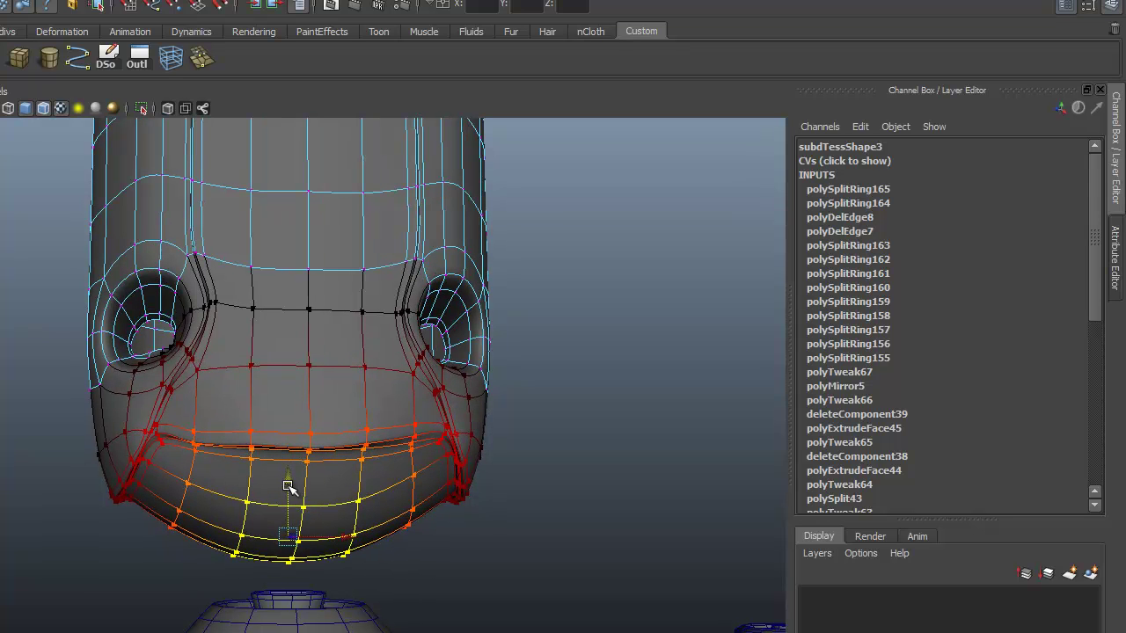
Scale the soft-selected chin vertices along the X axis and return to object mode with the head selected.
key("r")
left_click_drag(366, 534, 308, 534)
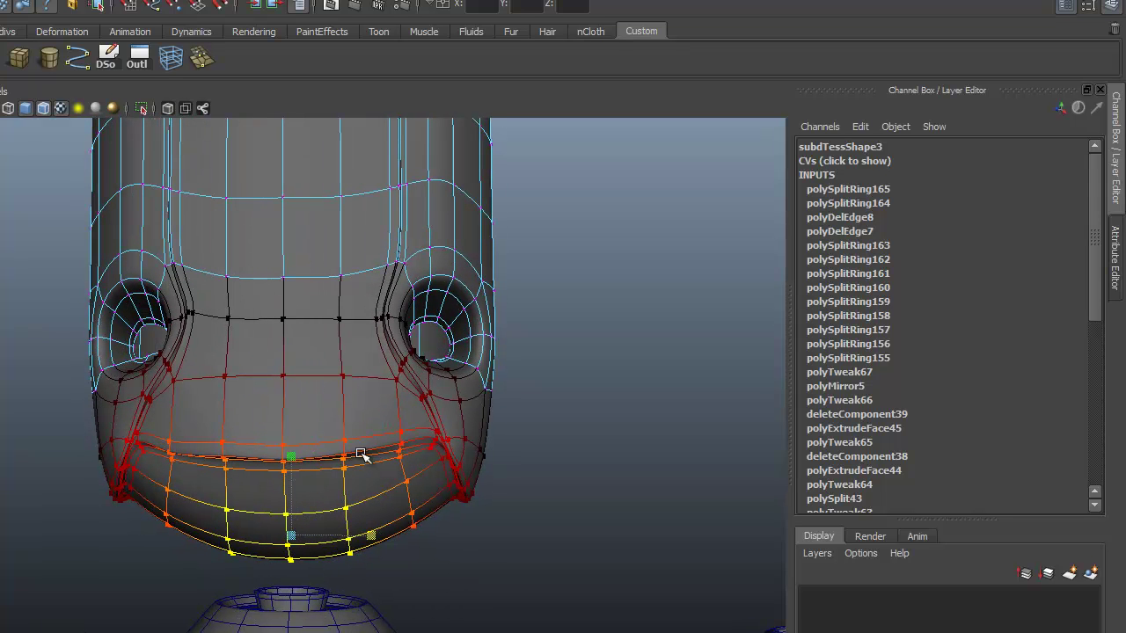
right_click_drag(366, 420, 396, 395)
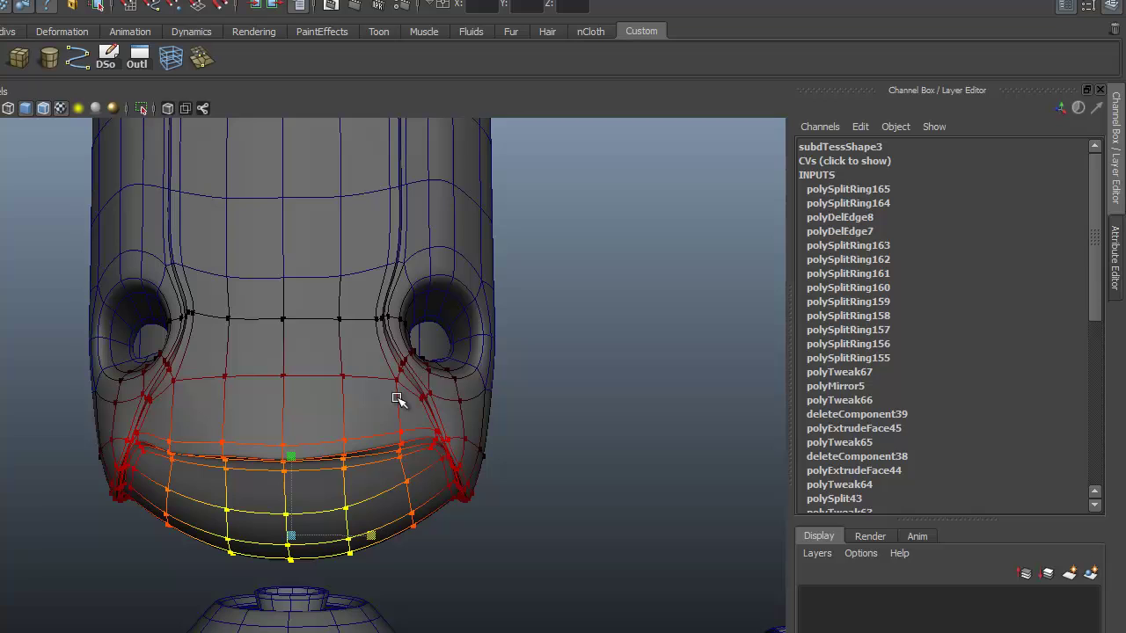
left_click(299, 431)
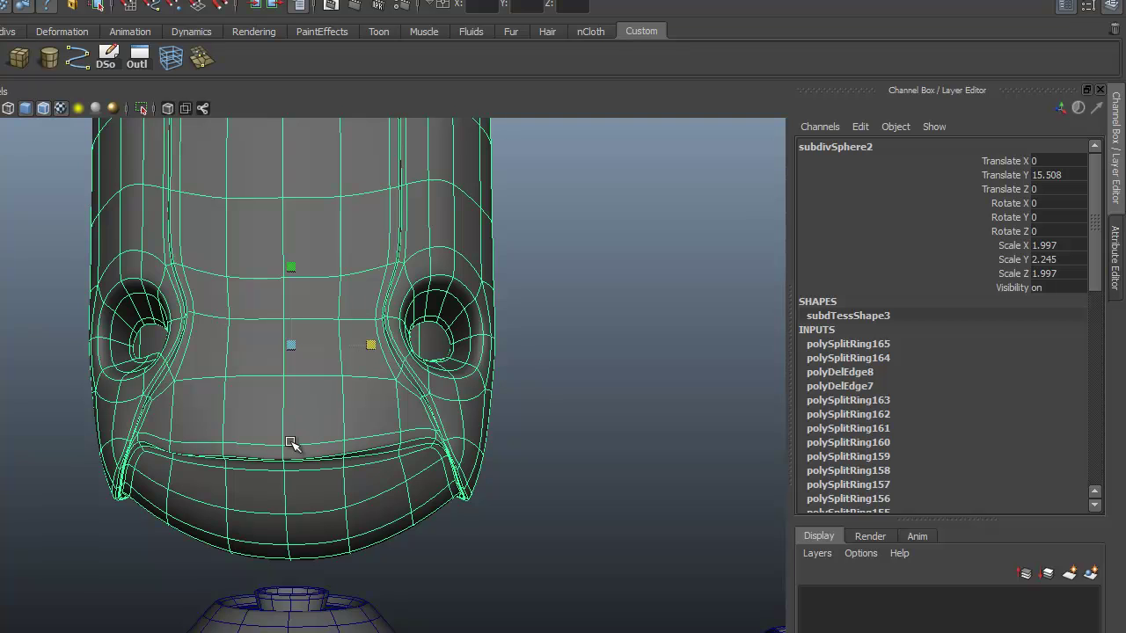
Examine the reshaped head from several angles and in proportion to the robot's body.
scroll(291, 442, "down", 5)
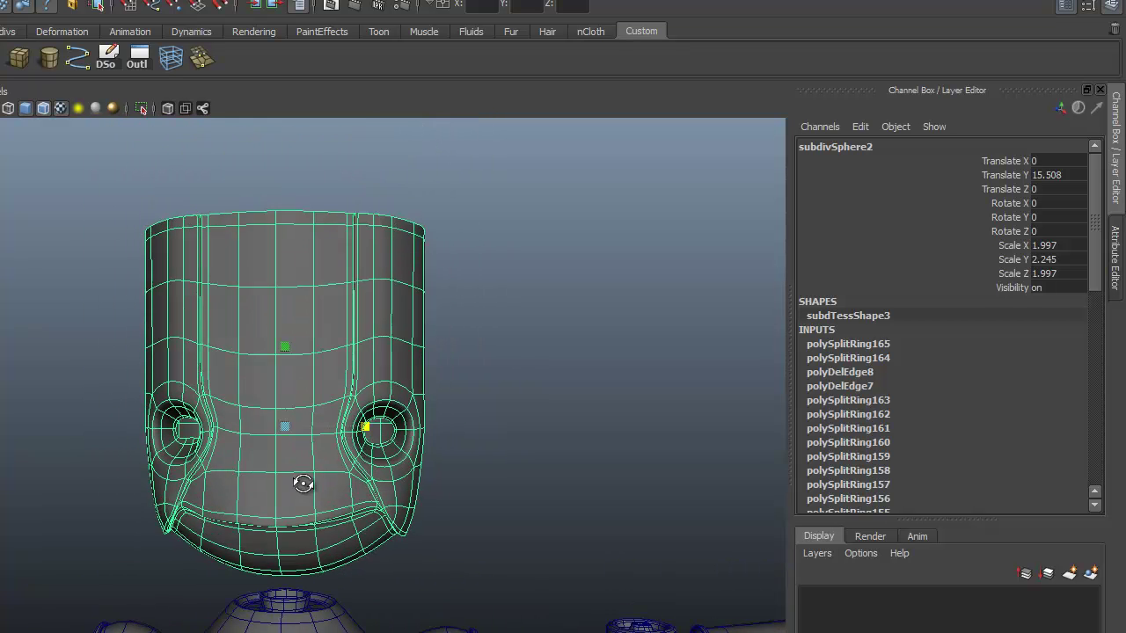
middle_click_drag(317, 440, 313, 415, "alt")
left_click_drag(338, 434, 309, 452, "alt")
middle_click_drag(309, 452, 307, 462, "alt")
left_click_drag(283, 431, 286, 434, "alt")
scroll(301, 386, "down", 3)
middle_click_drag(297, 431, 292, 364, "alt")
right_click_drag(344, 486, 274, 473, "alt")
middle_click_drag(273, 472, 244, 379, "alt")
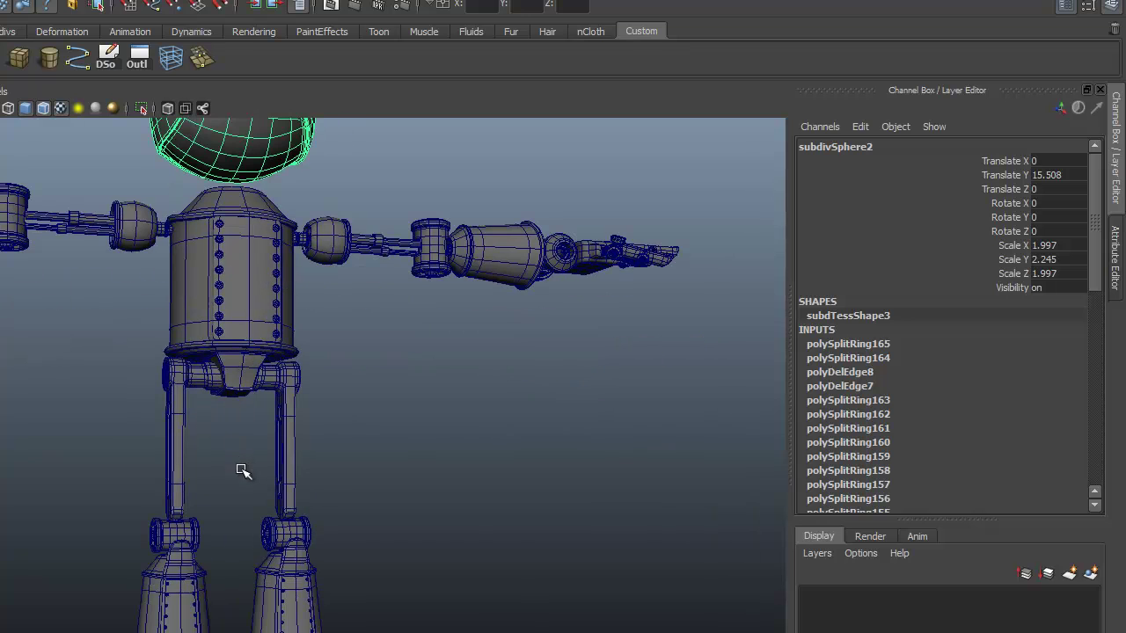
Make the library group visible by setting its Visibility to 1 and select its round part between the feet.
left_click(136, 60)
left_click(656, 205)
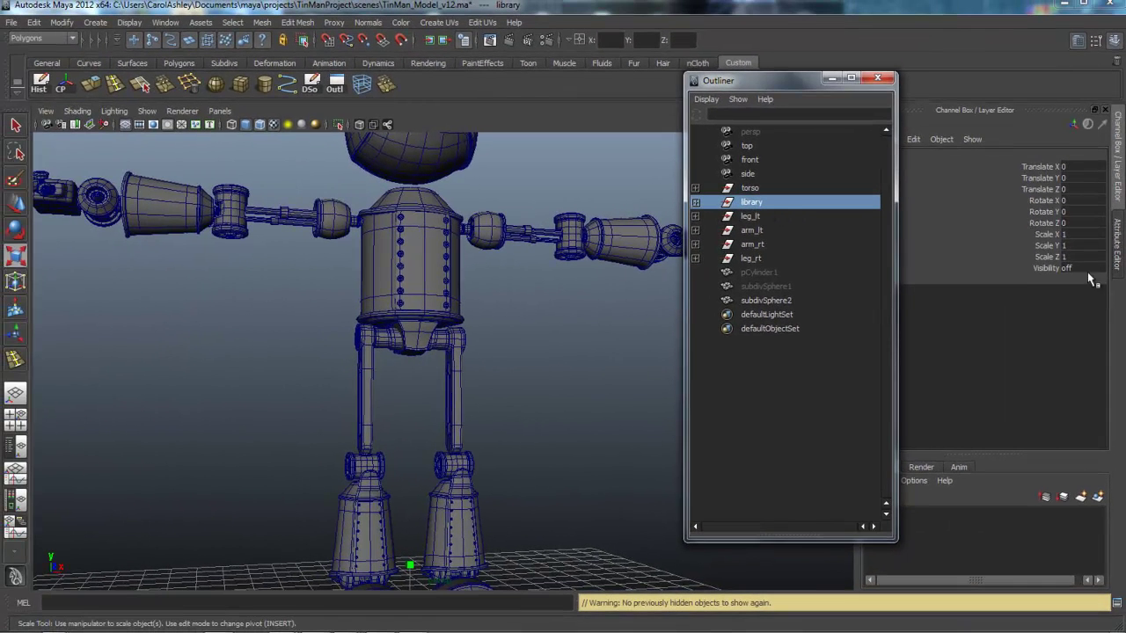
double_click(1080, 267)
type("1")
key("Return")
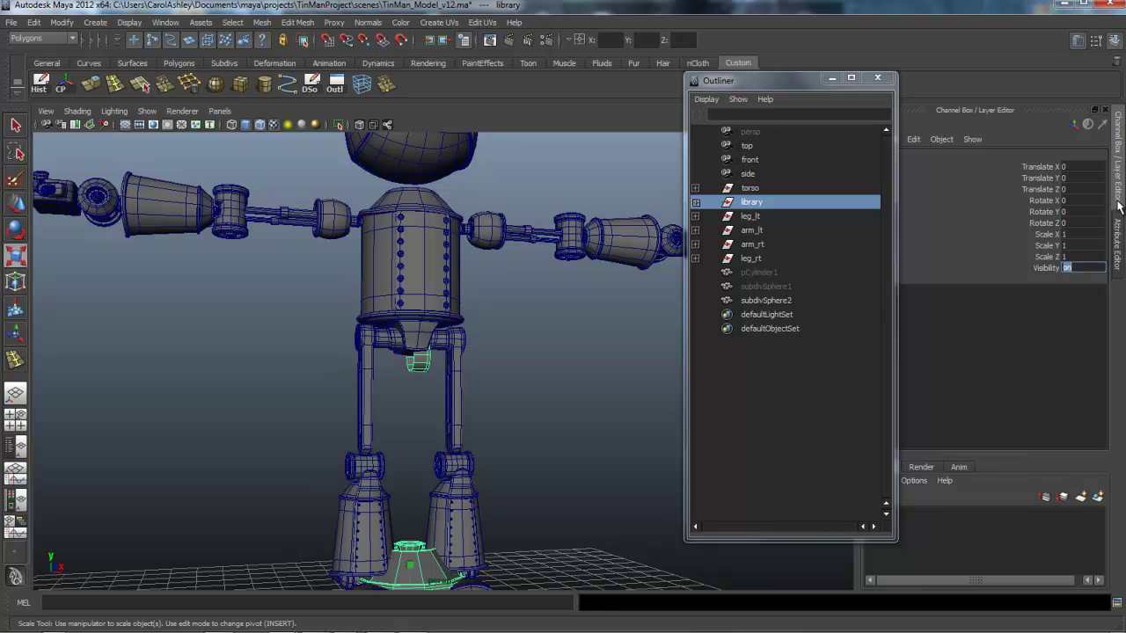
key("f")
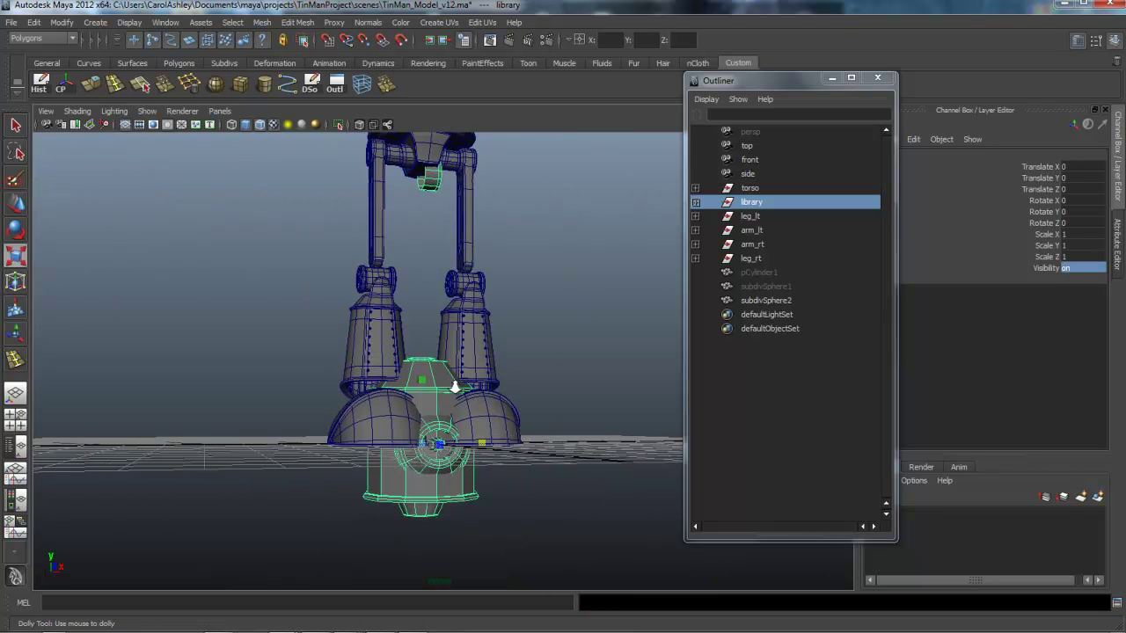
left_click(451, 413)
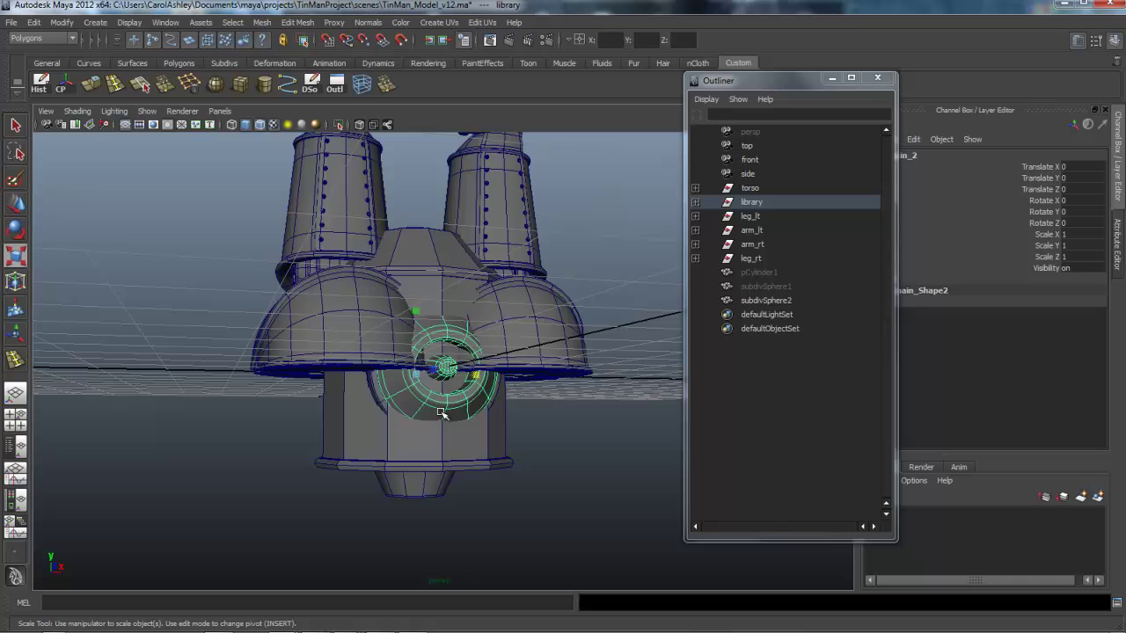
Expand the library group and move its joint_main_2 part forward to about 0.601 on the Z axis.
left_click(695, 203)
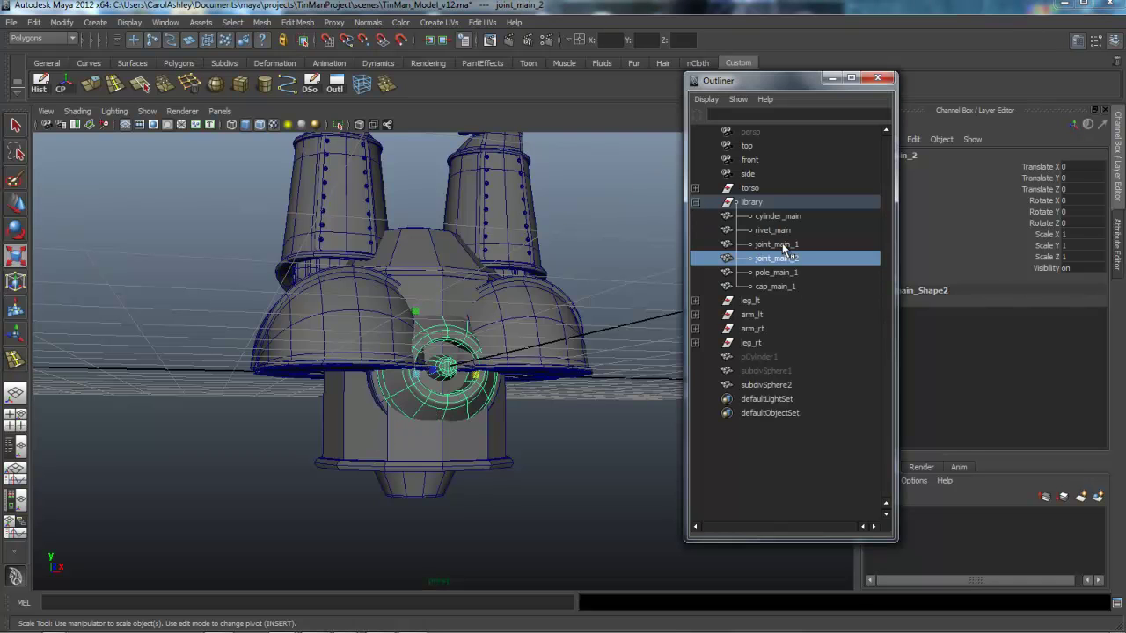
left_click_drag(458, 412, 483, 404, "alt")
middle_click_drag(483, 405, 415, 416, "alt")
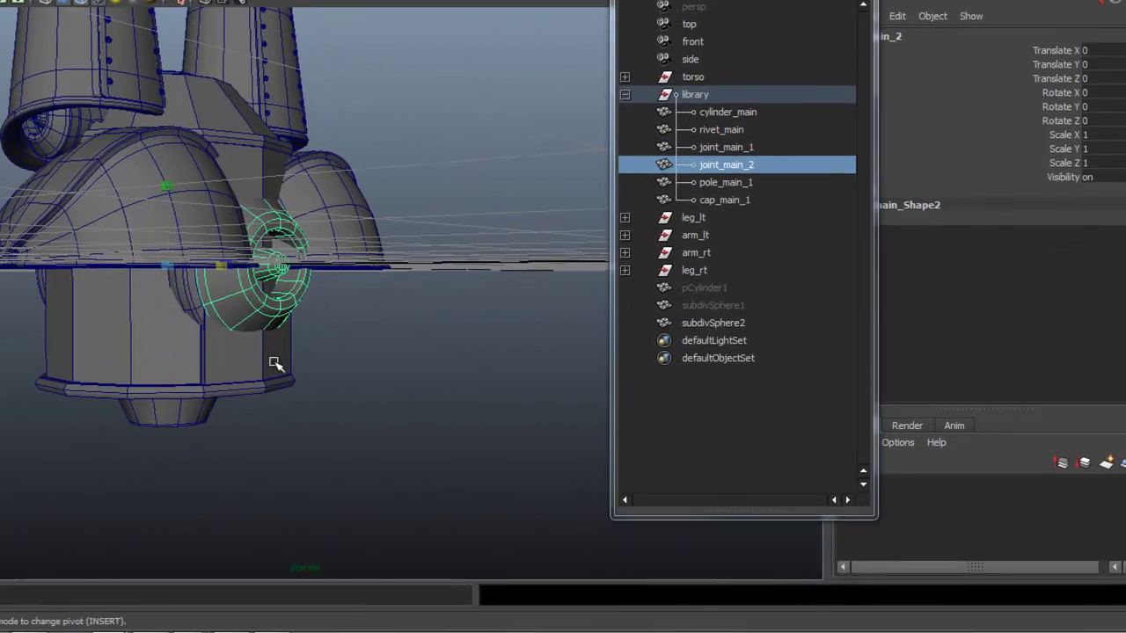
right_click_drag(197, 294, 400, 316, "alt")
left_click_drag(400, 316, 282, 324, "alt")
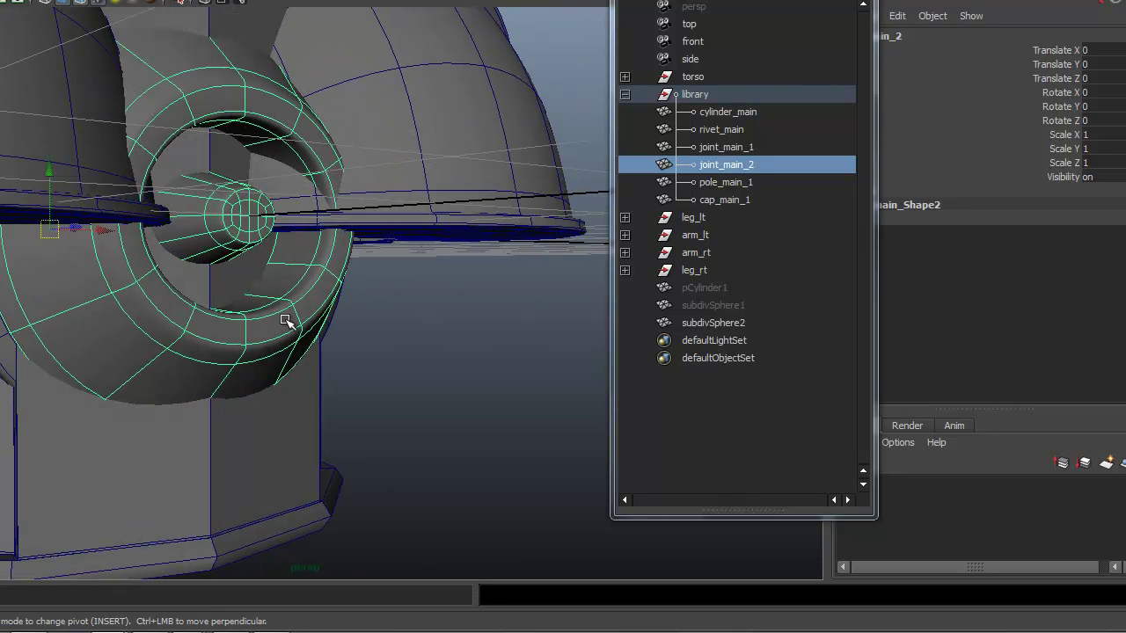
key("ctrl+z")
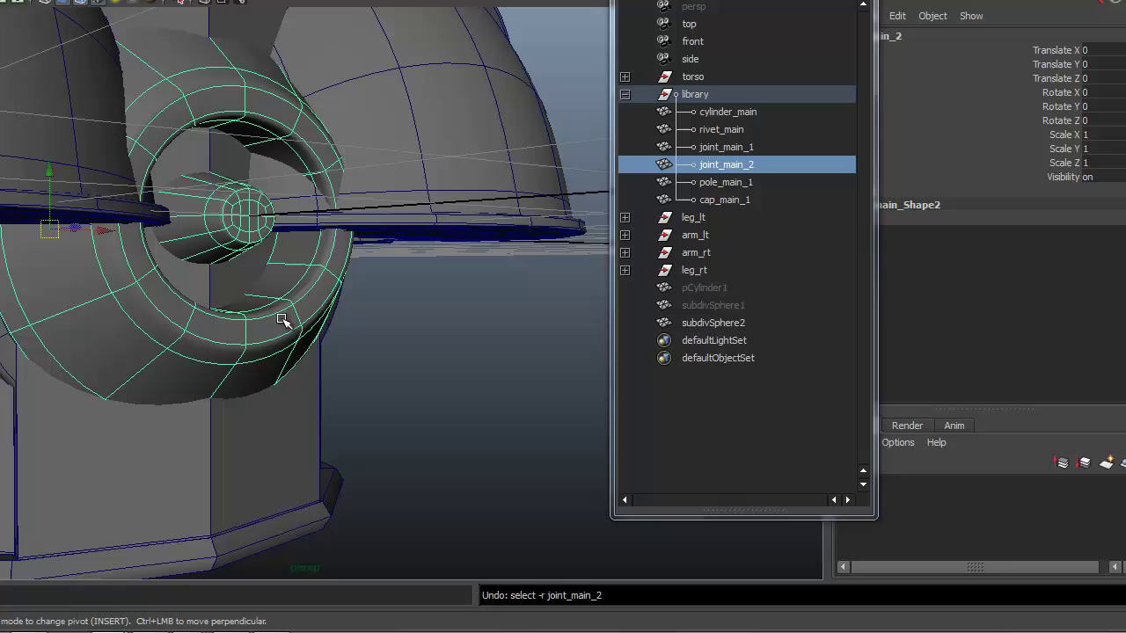
middle_click_drag(218, 259, 213, 300, "alt")
mouse_move(214, 301)
left_mouse_down("alt")
mouse_move(201, 297)
mouse_move(230, 302)
left_mouse_up("alt")
left_click_drag(113, 284, 178, 302)
Display joint_main_2 at the lowest smoothness and select the faces of its recessed central cone and surrounding ring.
left_click_drag(308, 319, 123, 312, "alt")
right_click_drag(176, 310, 259, 312, "alt")
middle_click_drag(258, 311, 360, 295, "alt")
left_click_drag(360, 296, 287, 305, "alt")
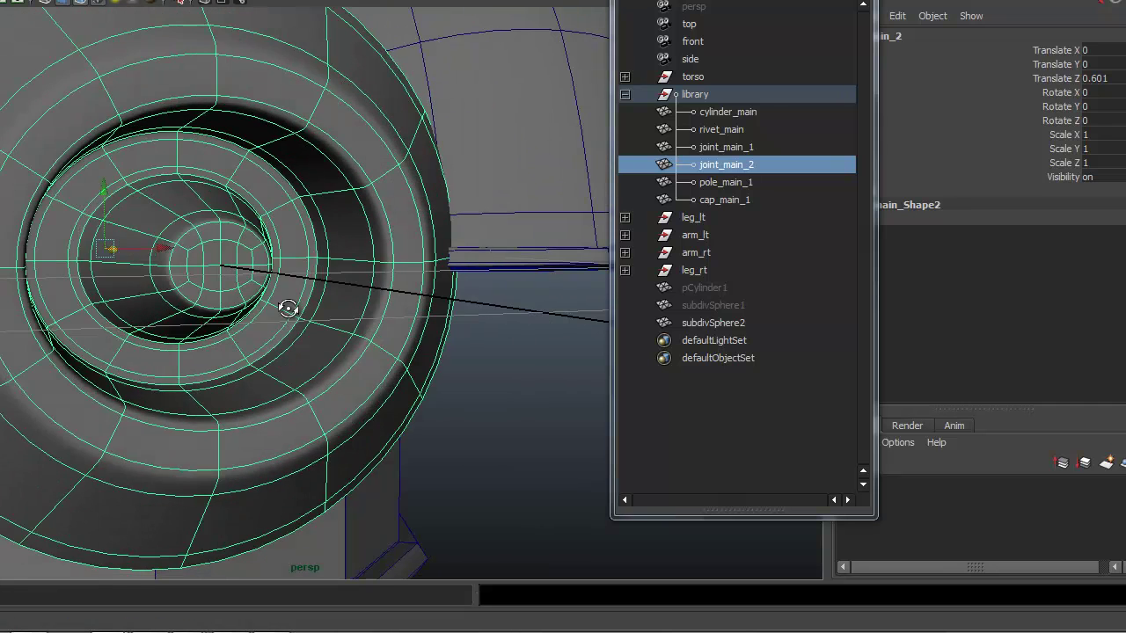
key("1")
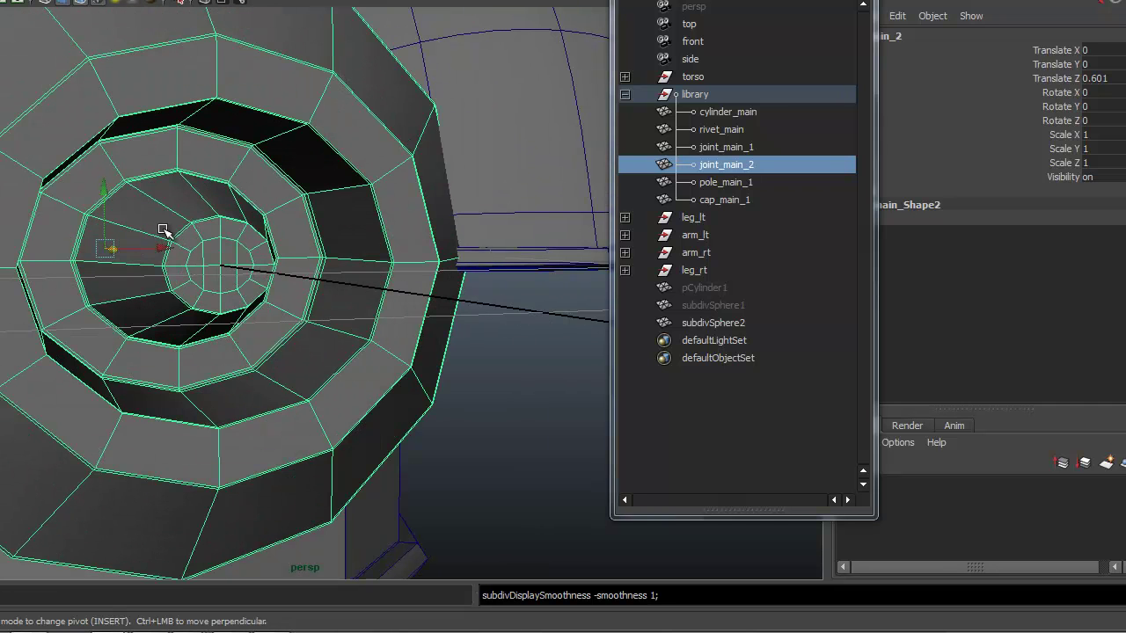
right_click(164, 230)
left_click(163, 271)
left_click_drag(82, 186, 207, 301)
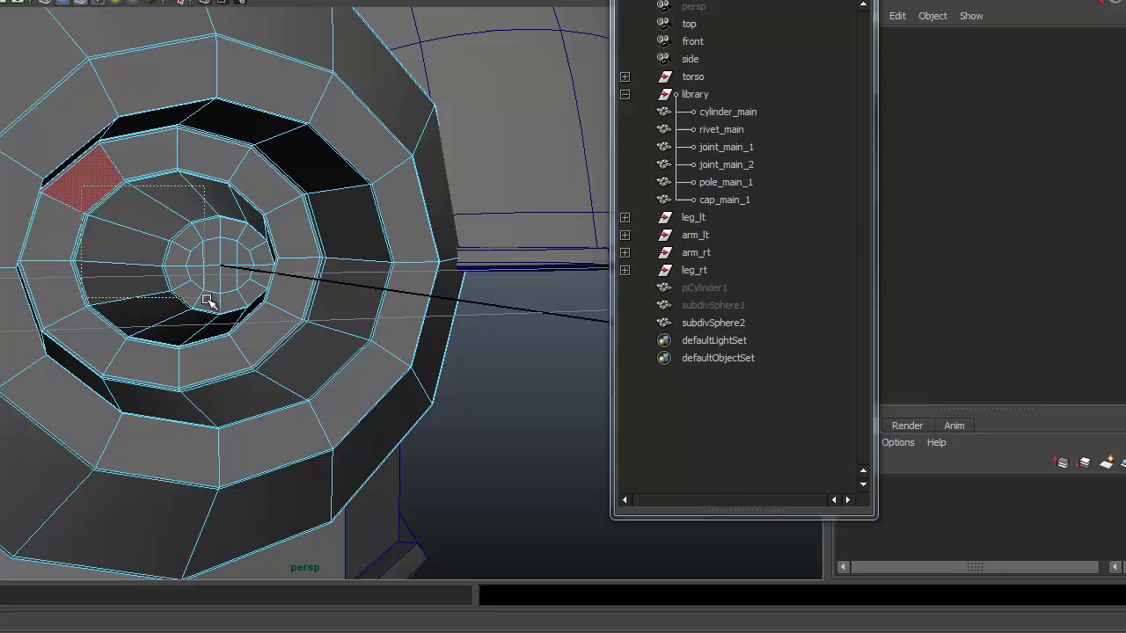
left_click_drag(278, 346, 276, 340)
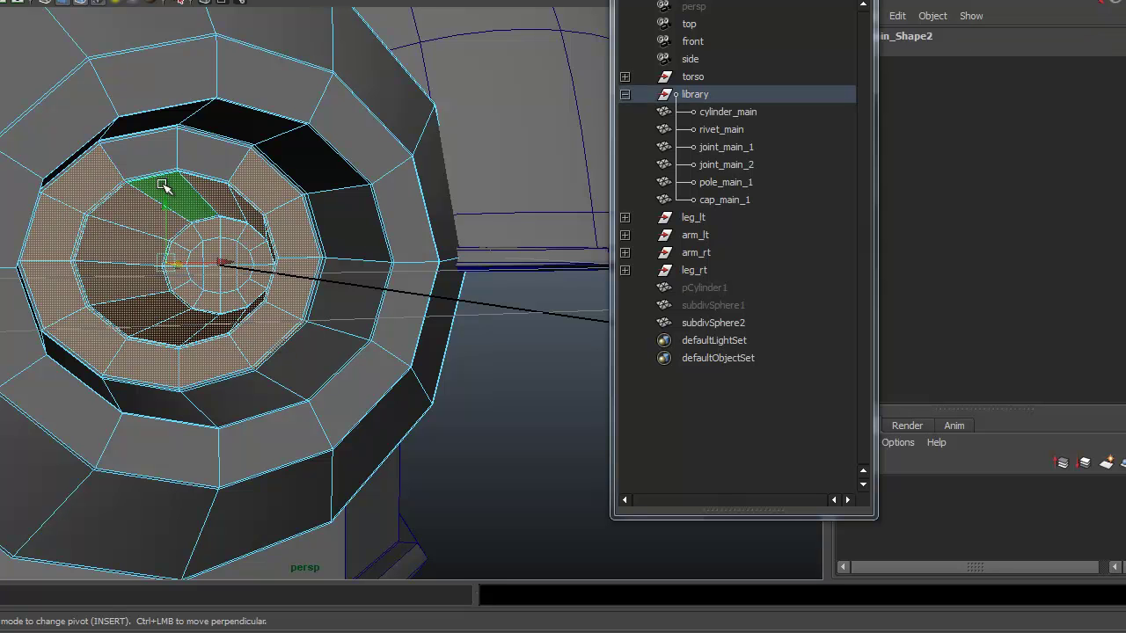
Deselect the faces on the far side of joint_main_2 in wireframe display, keeping only the front cone selected.
mouse_move(175, 255)
left_mouse_down("alt")
mouse_move(181, 279)
mouse_move(171, 266)
left_mouse_up("alt")
right_click_drag(172, 266, 302, 261, "alt")
middle_click_drag(129, 257, 254, 272, "alt")
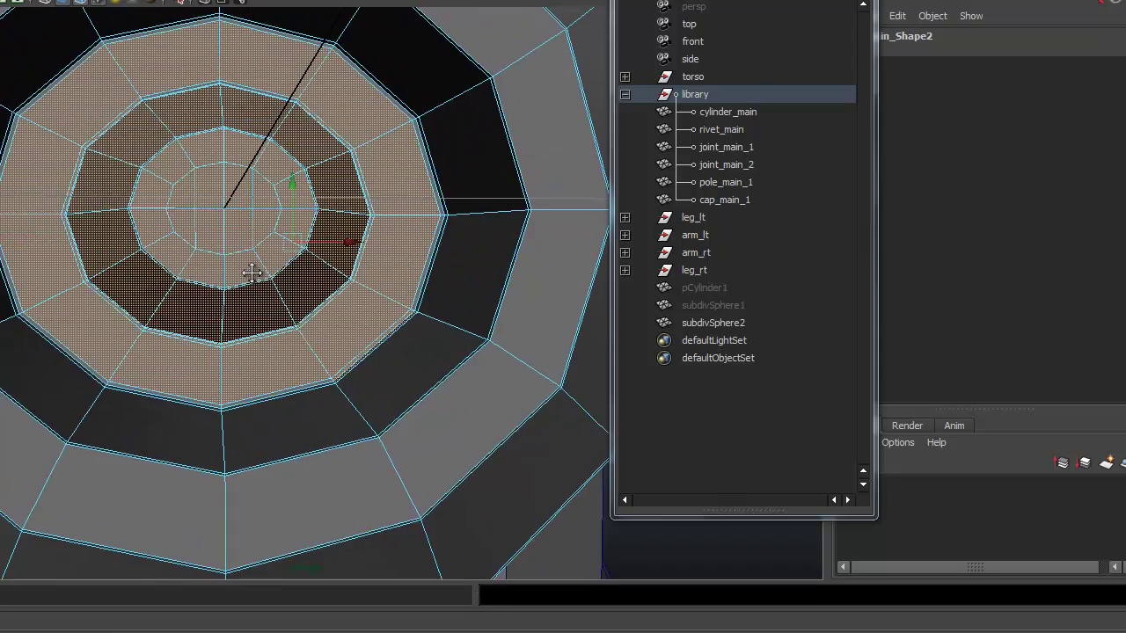
right_click_drag(337, 267, 66, 249, "alt")
left_click_drag(66, 249, 284, 267, "alt")
key("4")
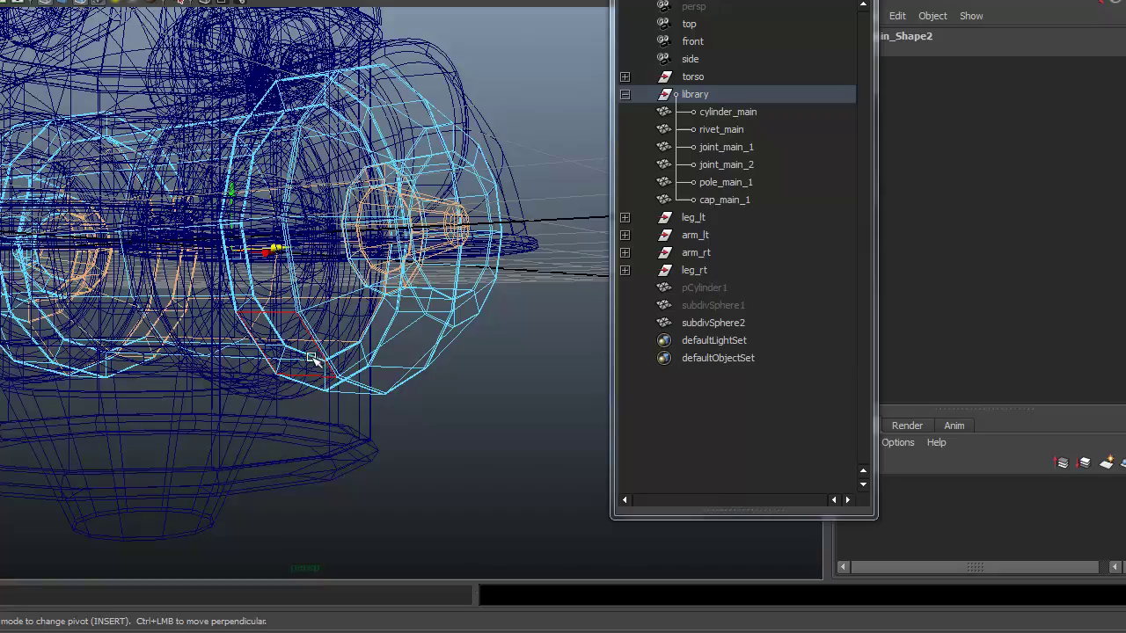
mouse_move(296, 355)
left_mouse_down("alt")
mouse_move(258, 311)
mouse_move(279, 324)
mouse_move(276, 352)
mouse_move(310, 359)
left_mouse_up("alt")
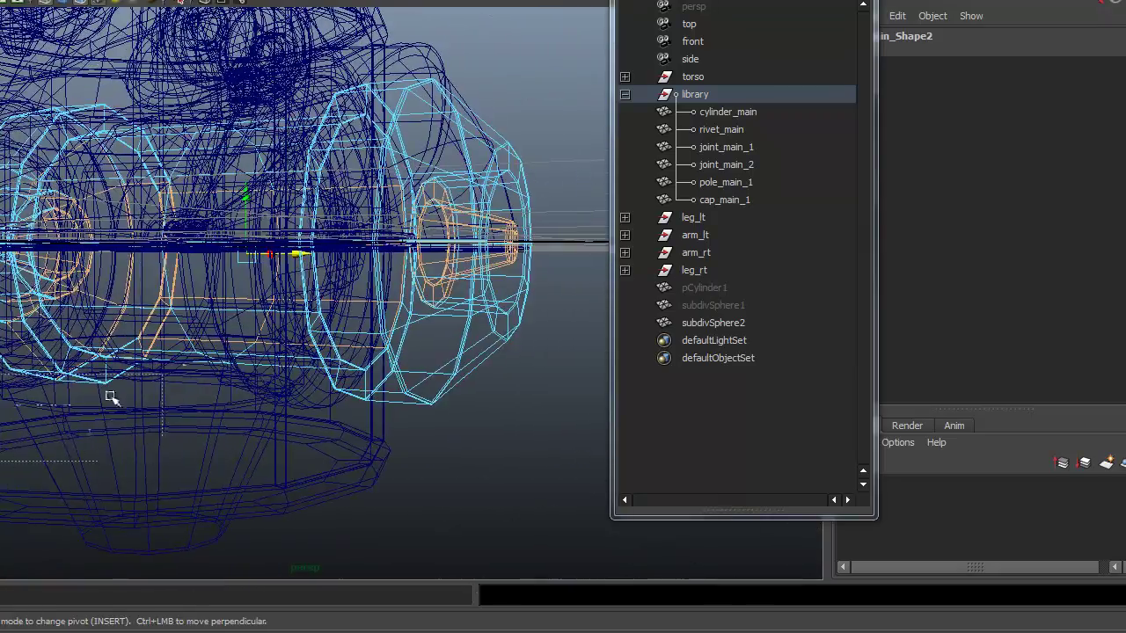
left_click_drag(383, 50, 402, 19)
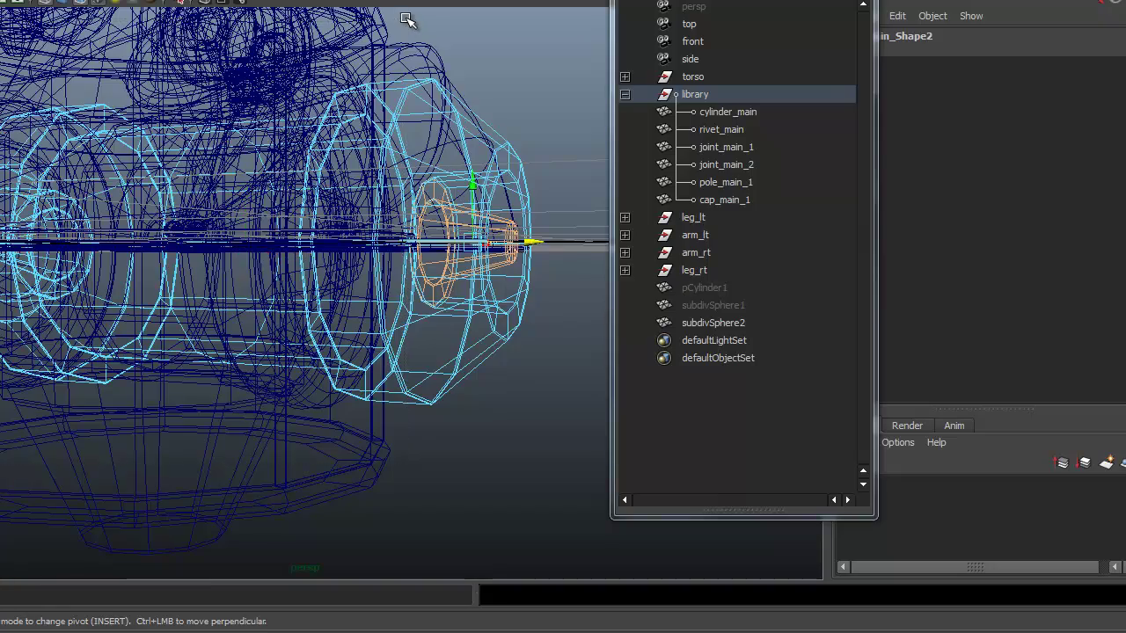
Examine the remaining face selection on joint_main_2 up close in wireframe and shaded display.
left_click_drag(375, 263, 277, 322, "alt")
right_click_drag(290, 322, 616, 320, "alt")
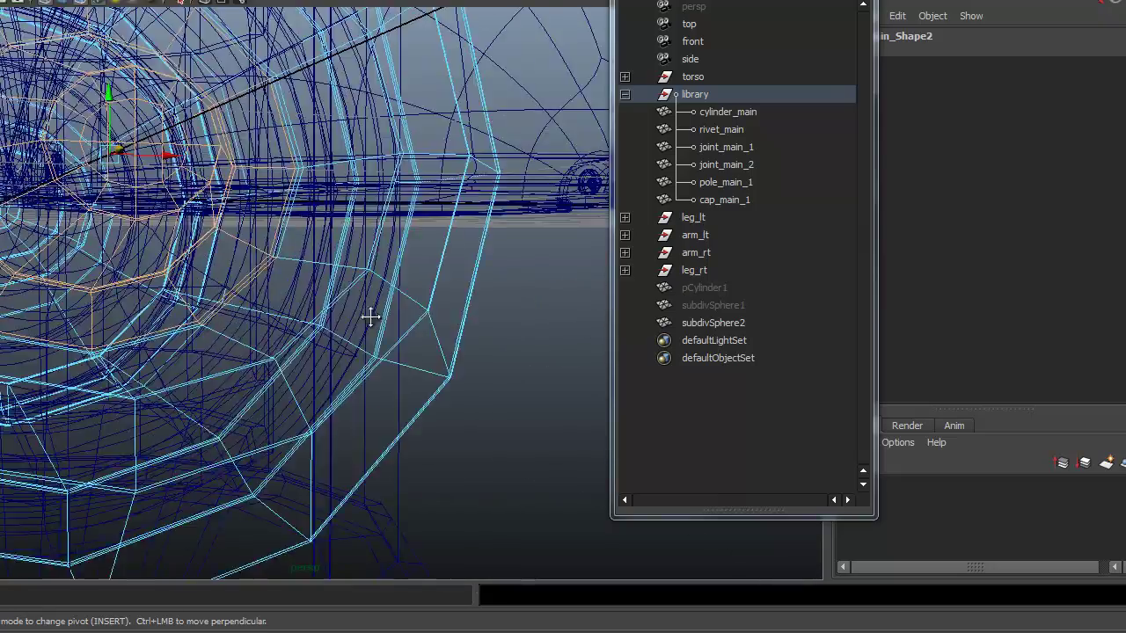
left_click_drag(369, 317, 286, 362, "alt")
middle_click_drag(229, 387, 267, 347, "alt")
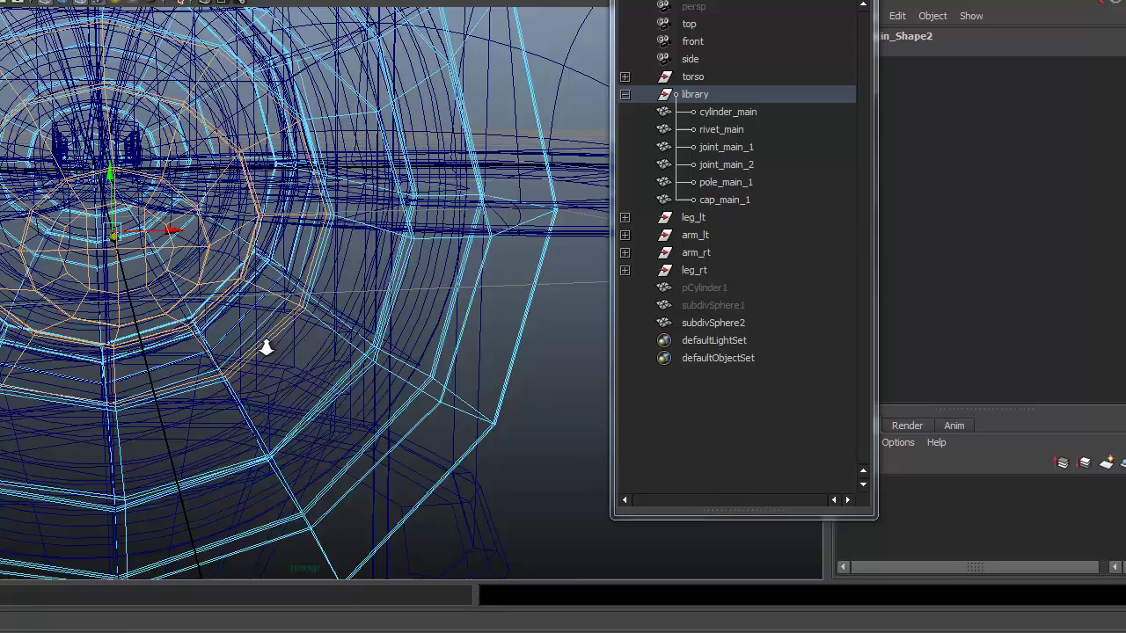
right_click_drag(267, 347, 319, 389, "alt")
scroll(428, 382, "down", 4)
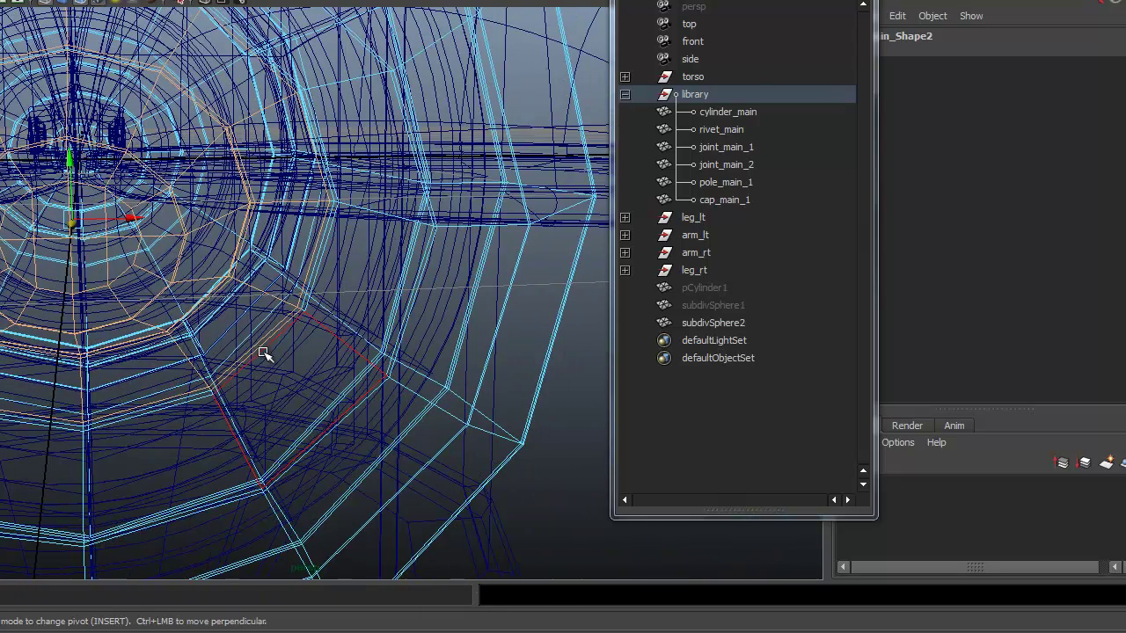
key("5")
right_click_drag(355, 387, 241, 376, "alt")
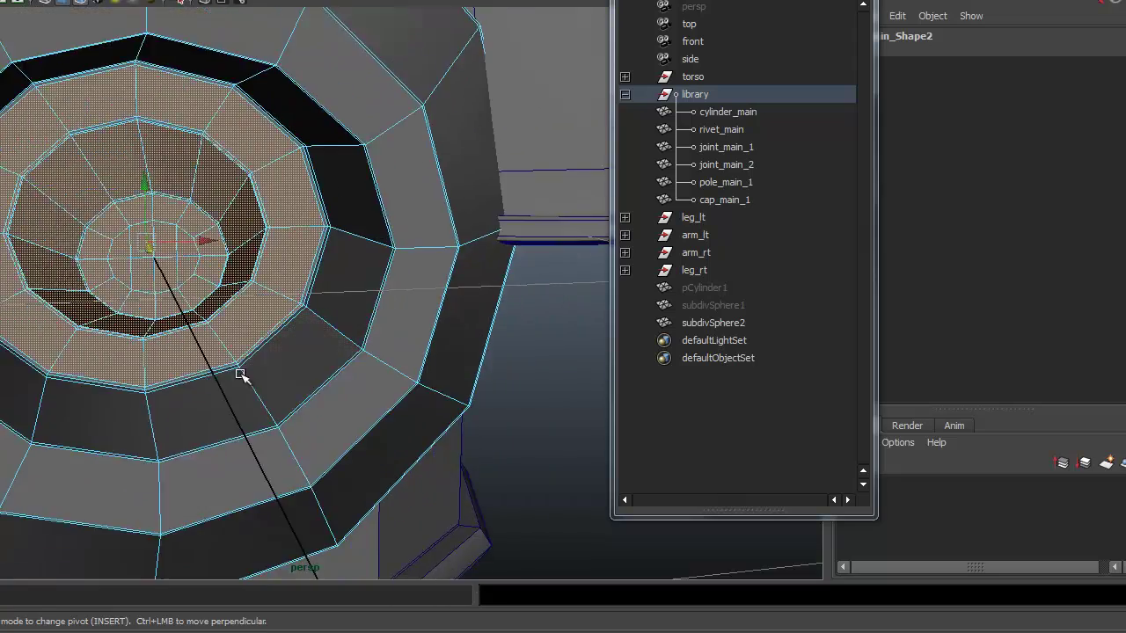
left_click_drag(241, 377, 284, 380, "alt")
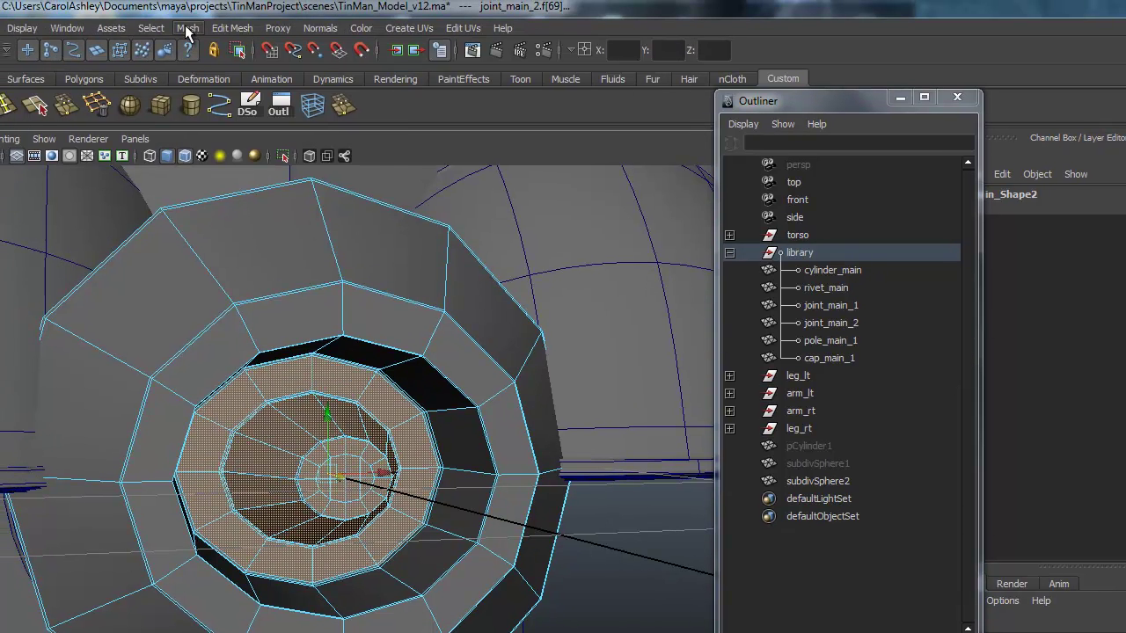
Duplicate the selected cone faces of joint_main_2 as a separate piece and return to object mode.
left_click(222, 30)
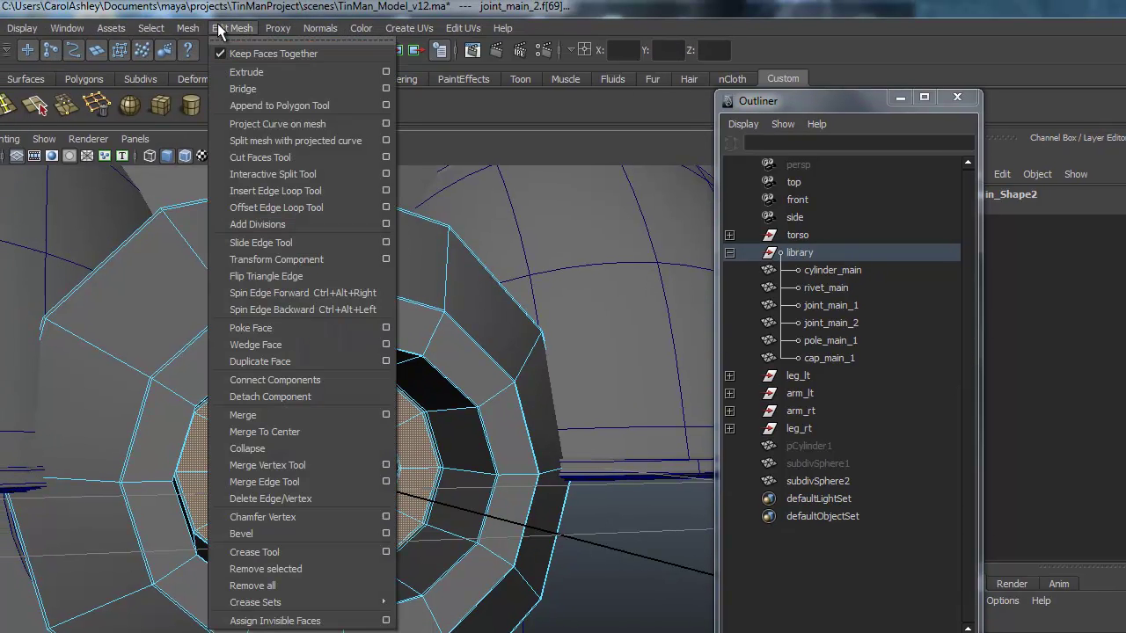
left_click(278, 368)
left_click_drag(489, 482, 429, 485, "alt")
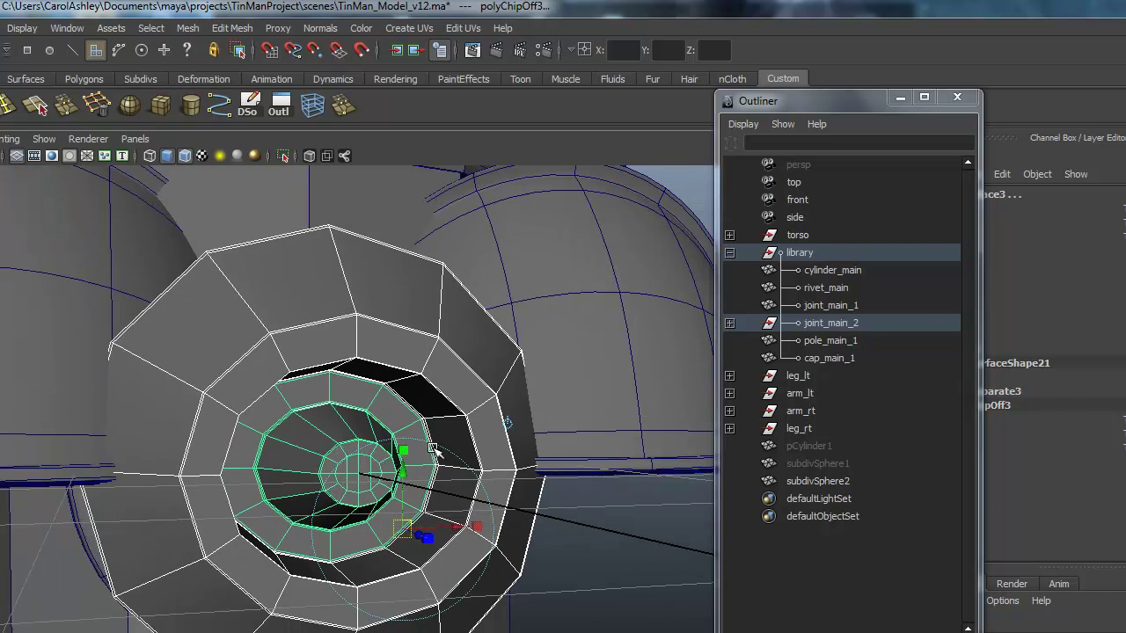
right_click_drag(417, 394, 472, 387)
left_click_drag(322, 495, 397, 545, "alt")
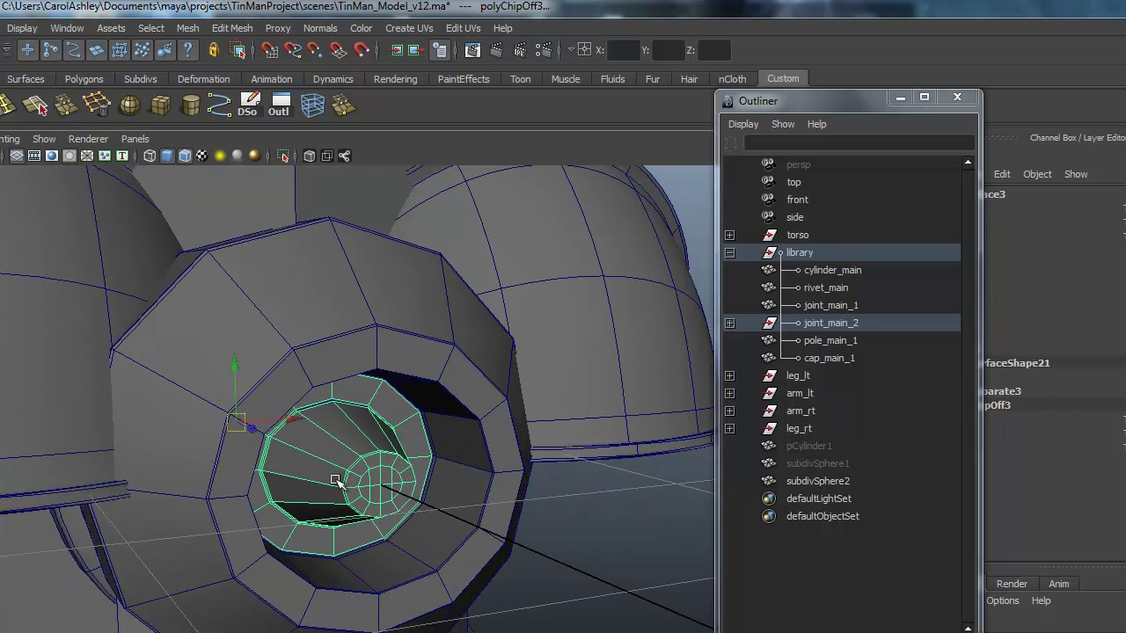
Pull the duplicated cone out of the joint and raise it to about Y 6.573 and Z 1.739, near the knees.
left_click_drag(256, 432, 271, 471)
left_click_drag(263, 408, 288, 244)
middle_click_drag(261, 385, 272, 560, "alt")
right_click_drag(402, 498, 22, 479, "alt")
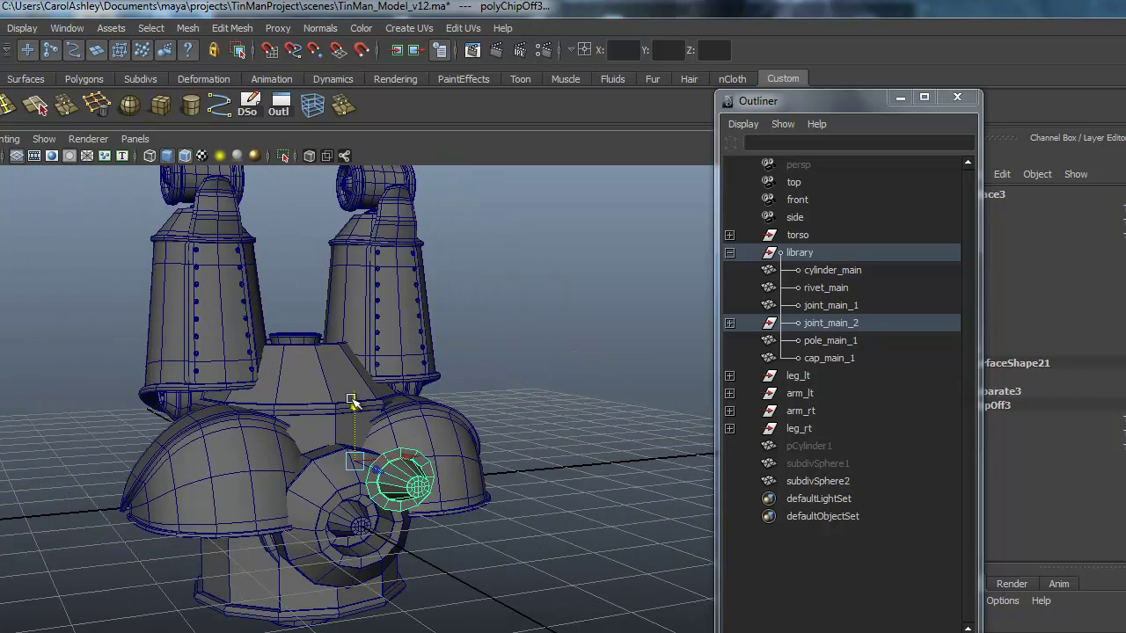
left_click_drag(353, 403, 354, 179)
middle_click_drag(312, 366, 308, 585, "alt")
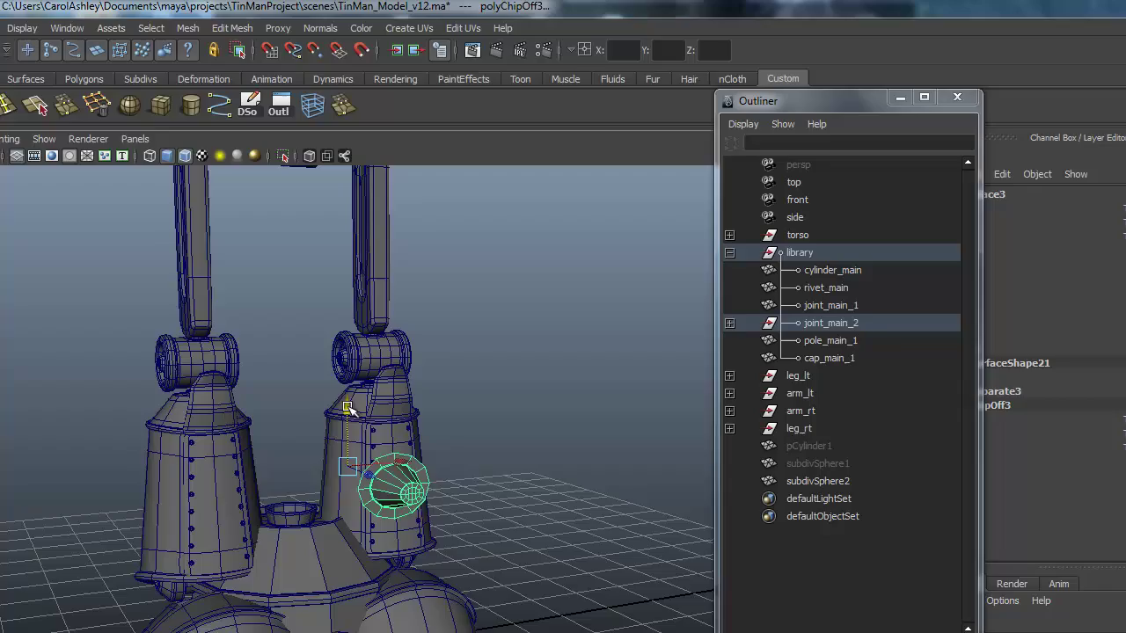
left_click_drag(349, 409, 349, 136)
middle_click_drag(309, 246, 320, 573, "alt")
right_click_drag(355, 436, 94, 424, "alt")
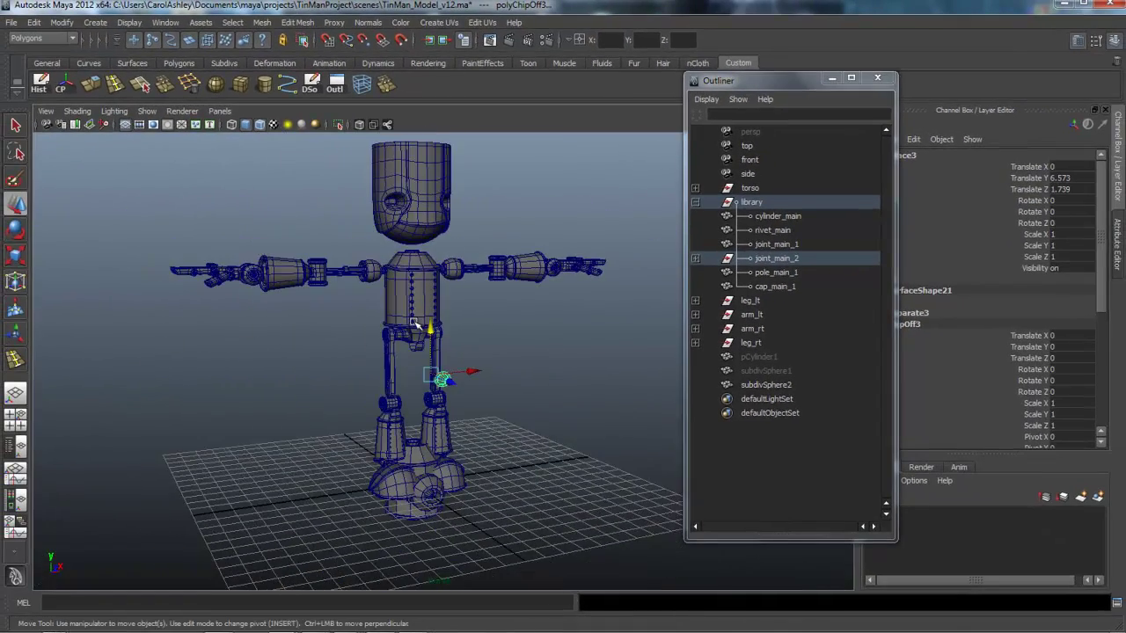
Move the duplicated cone up to the front of the face, at about Y 15.032 and Z -0.107.
left_click_drag(434, 332, 435, 164)
mouse_move(379, 250)
left_mouse_down("alt")
mouse_move(457, 304)
mouse_move(363, 257)
left_mouse_up("alt")
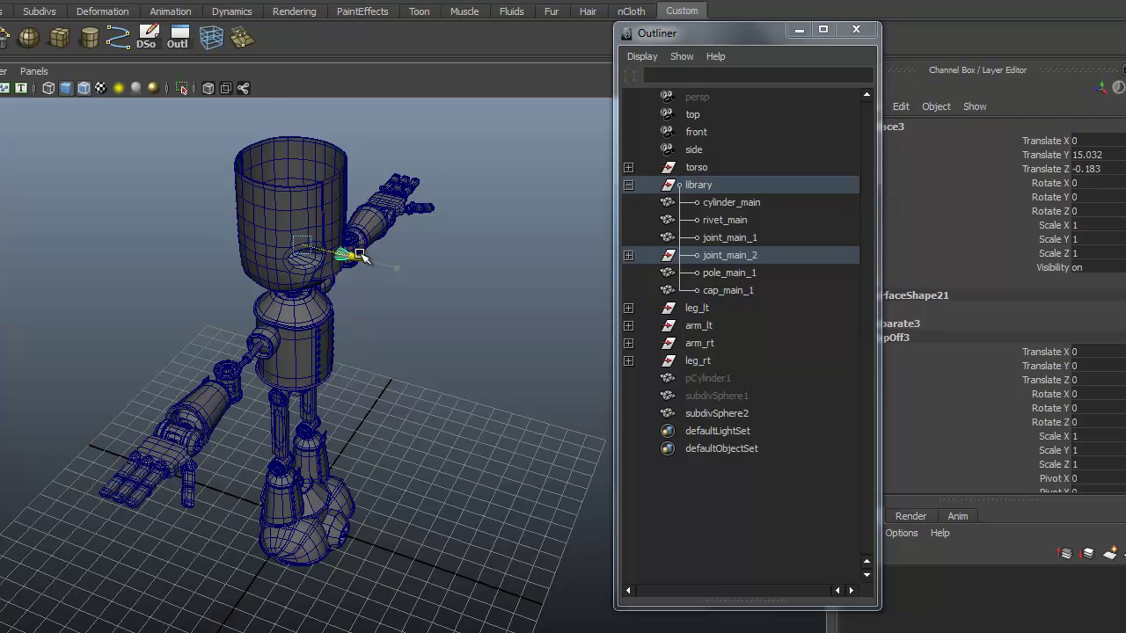
left_click_drag(352, 352, 294, 352, "alt")
right_click_drag(294, 352, 422, 439, "alt")
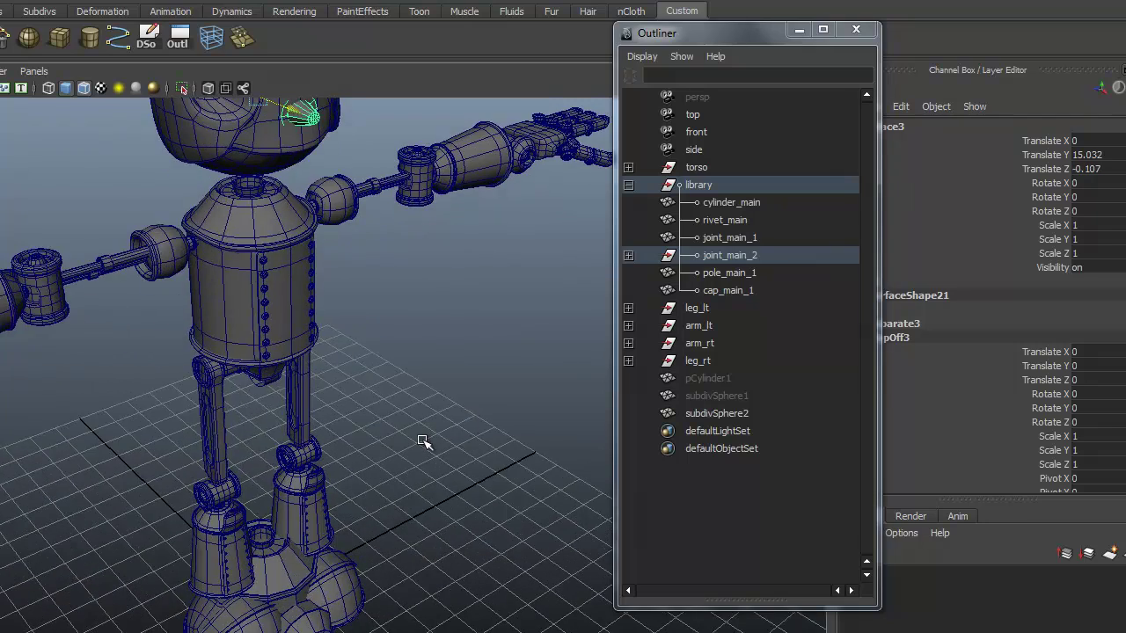
middle_click_drag(423, 440, 395, 527, "alt")
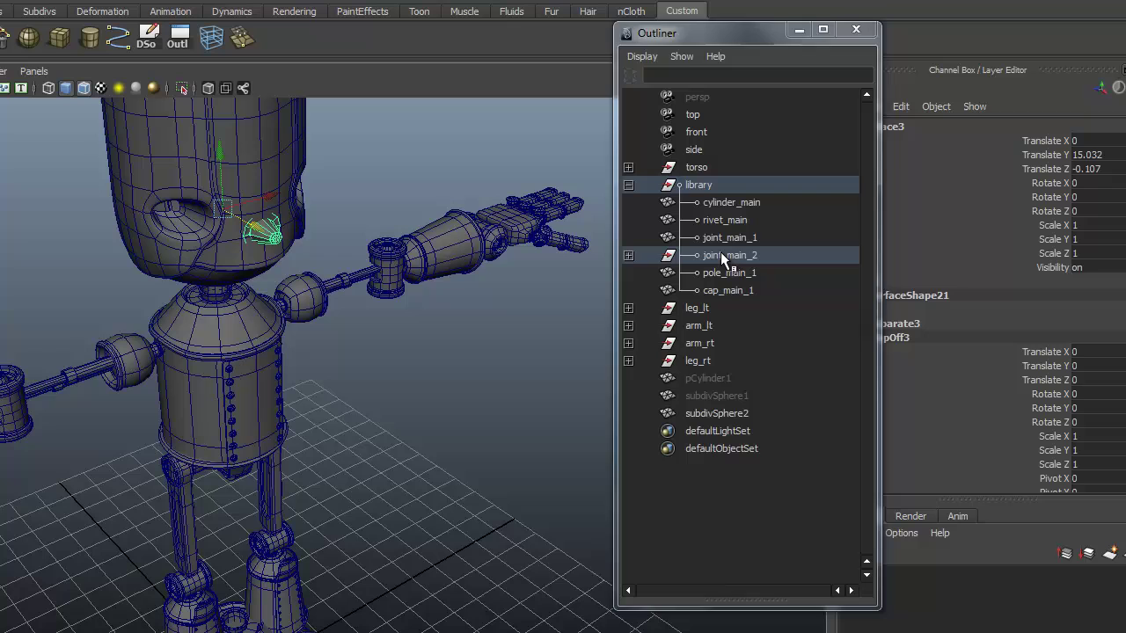
Move joint_main_2 to the end of the library group and unparent its polySurface3 to the top level of the scene.
middle_click_drag(720, 252, 709, 304)
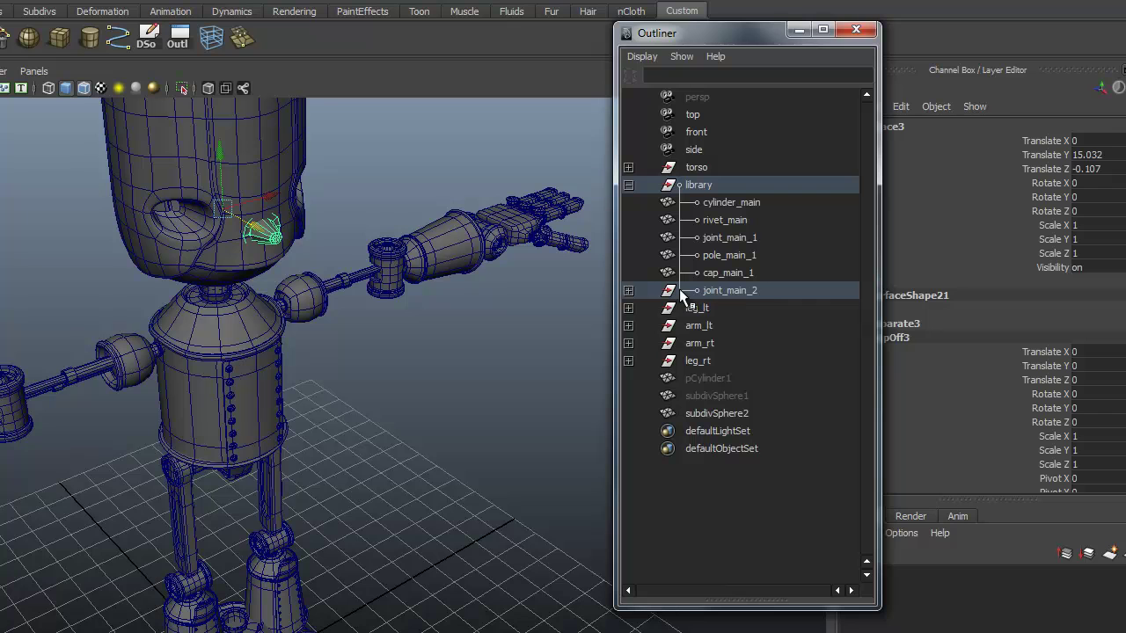
left_click(628, 291)
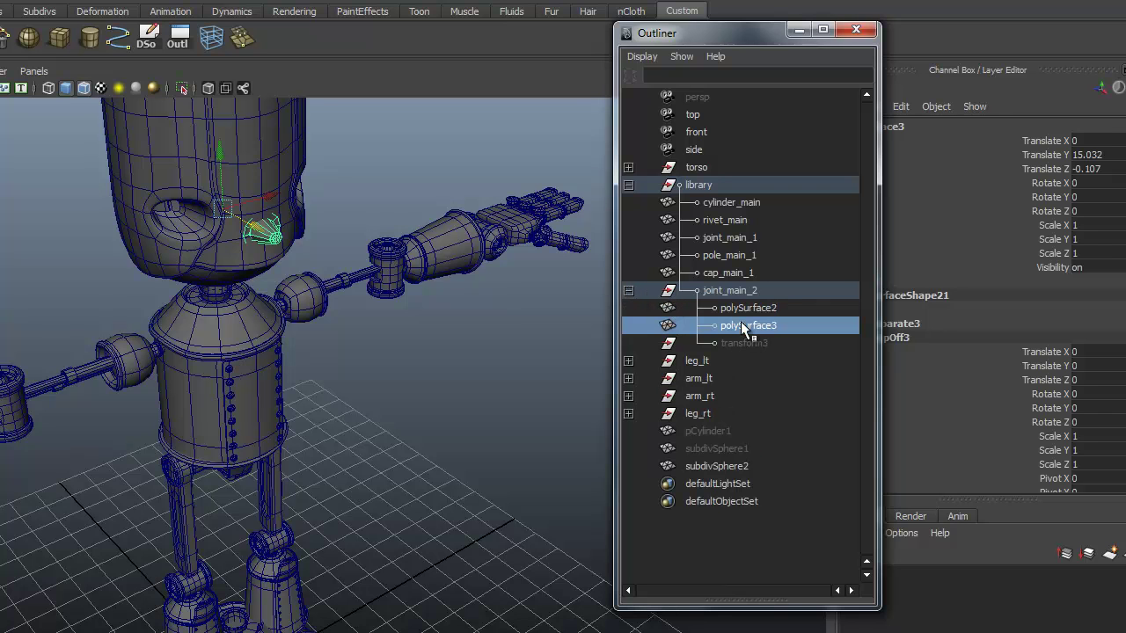
left_click(276, 237)
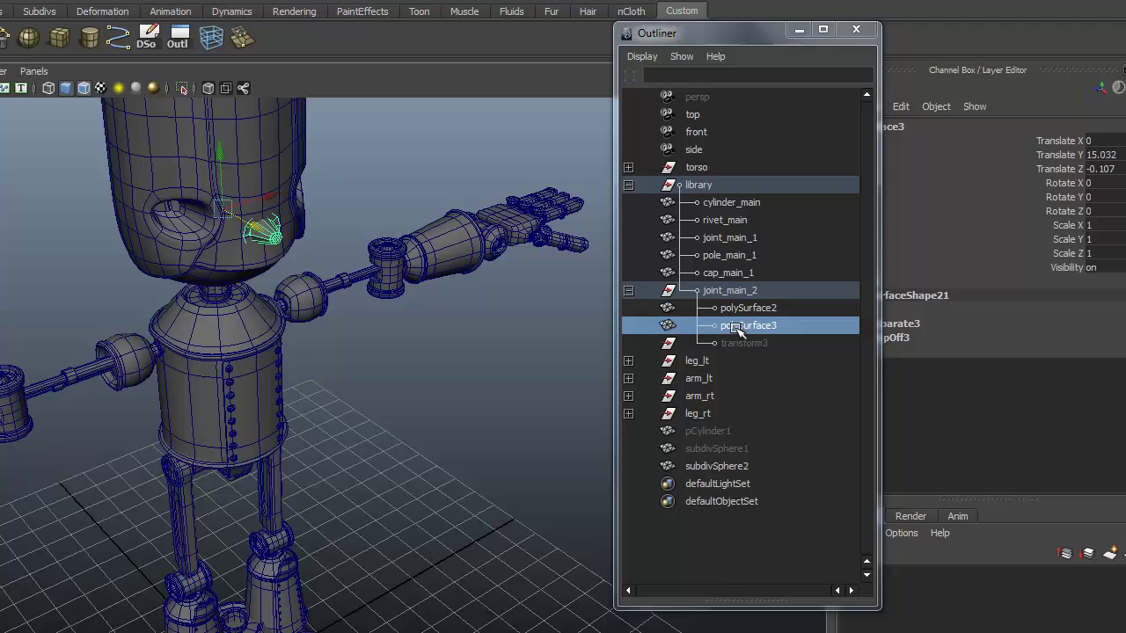
middle_click_drag(742, 334, 721, 173)
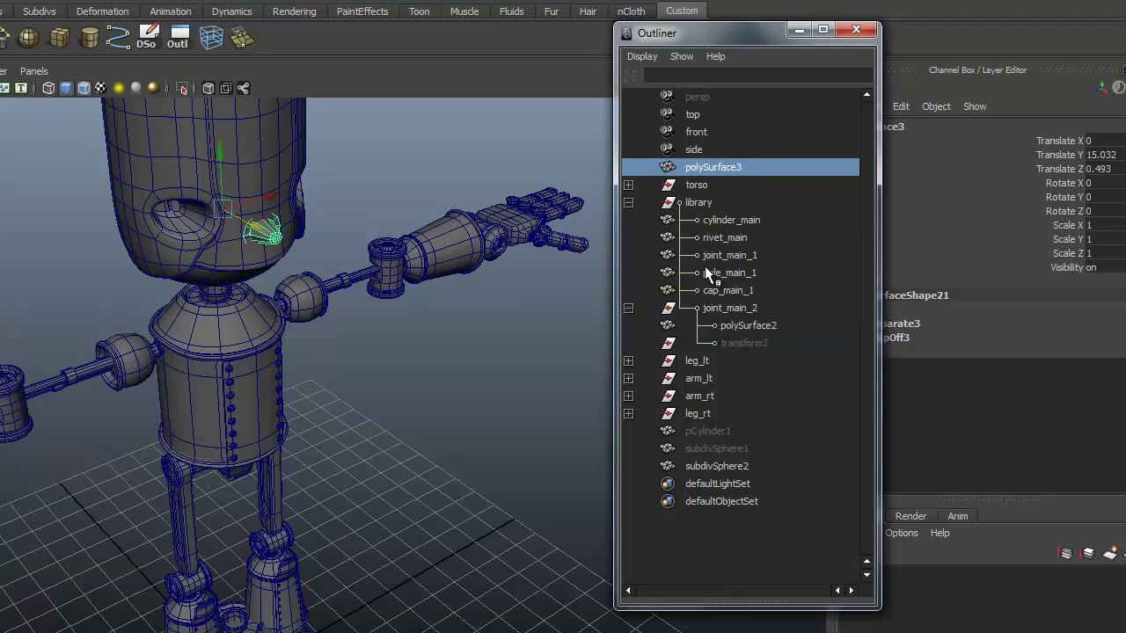
Collapse the joint_main_2 and library groups and turn the library group's Visibility off.
left_click(628, 308)
left_click(629, 202)
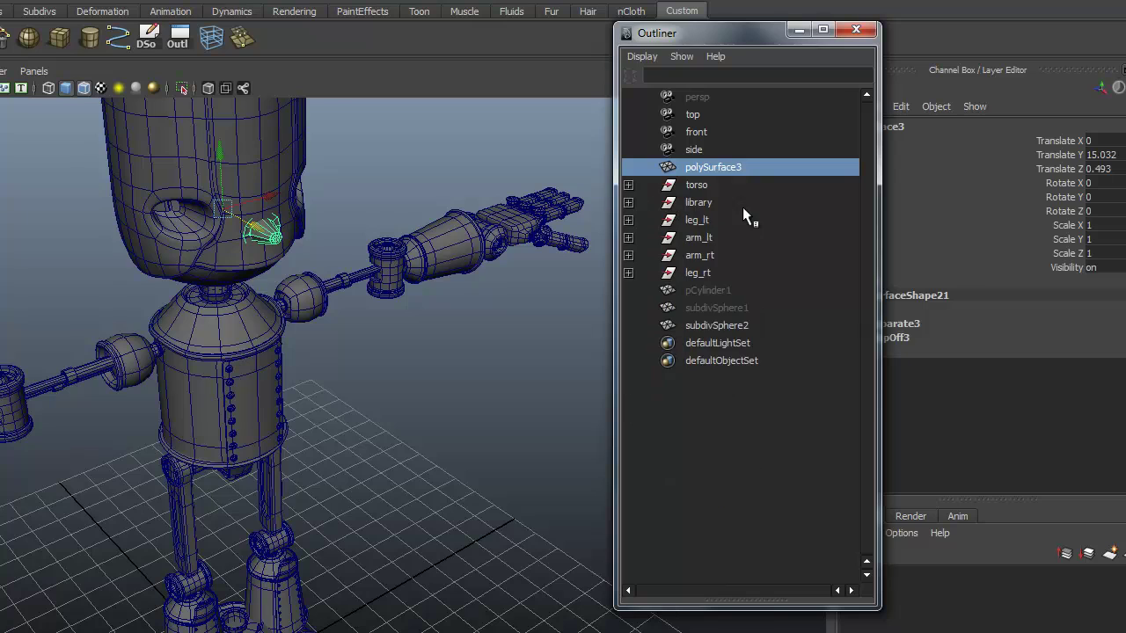
left_click(715, 203)
left_click(1122, 268)
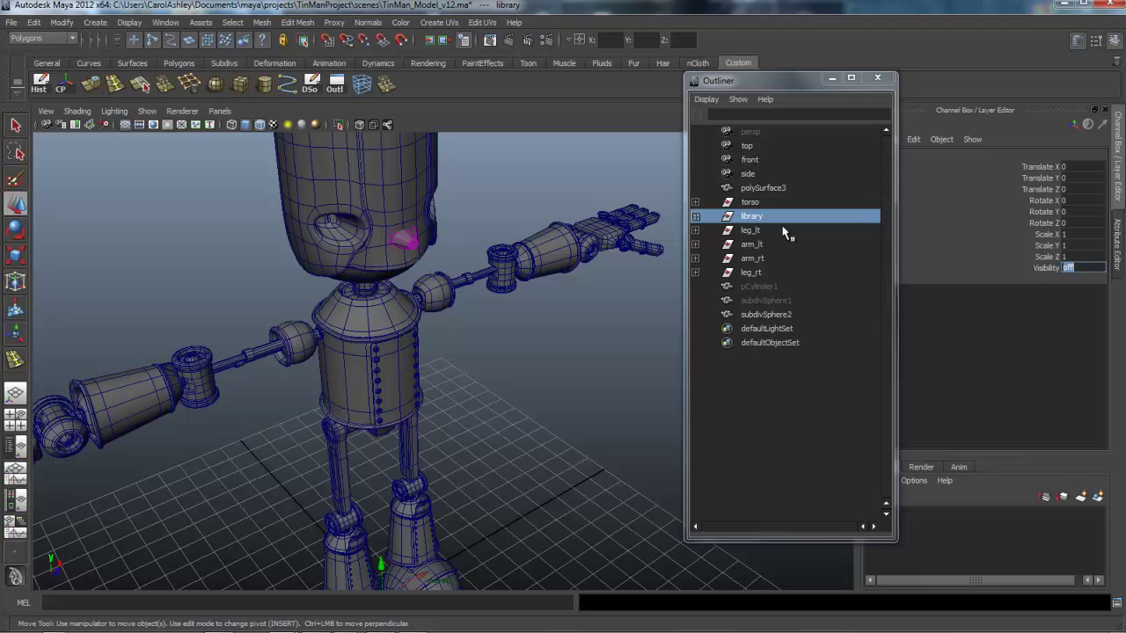
Delete the construction history of the cone in front of the face and rename it nose.
left_click(414, 244)
right_click_drag(422, 249, 514, 396, "alt")
left_click(39, 83)
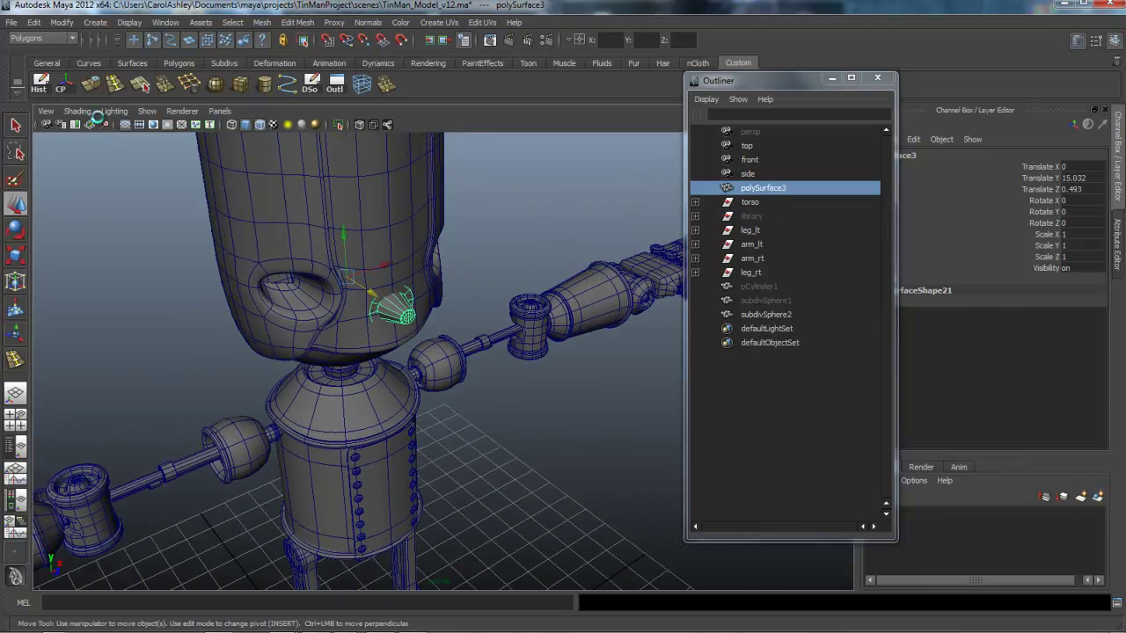
double_click(771, 190)
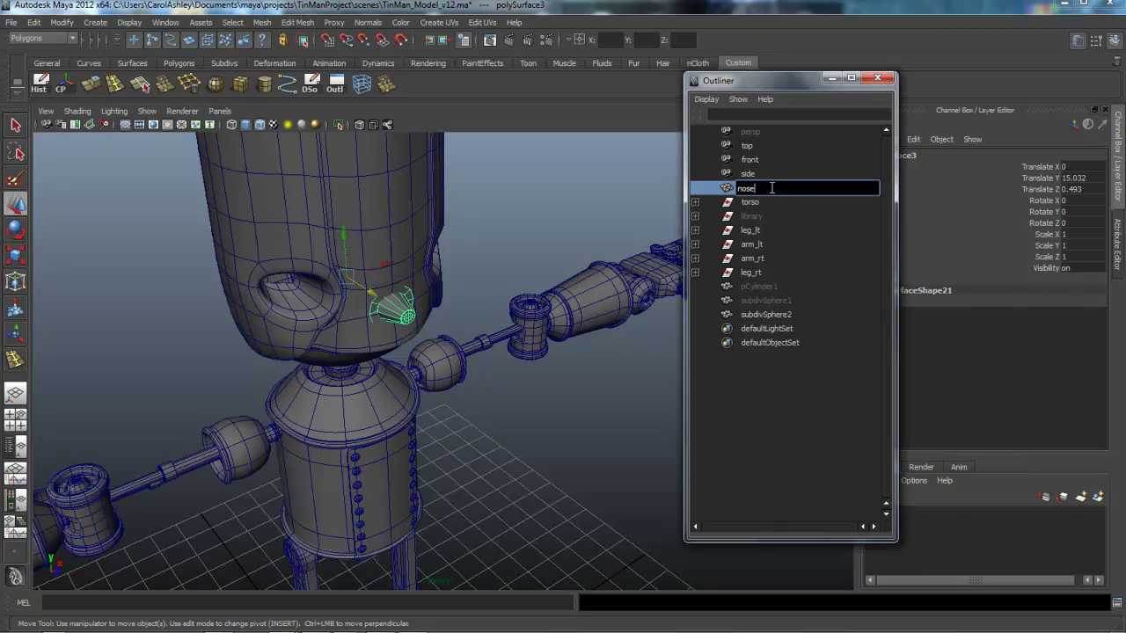
key("Return")
scroll(300, 425, "up", 4)
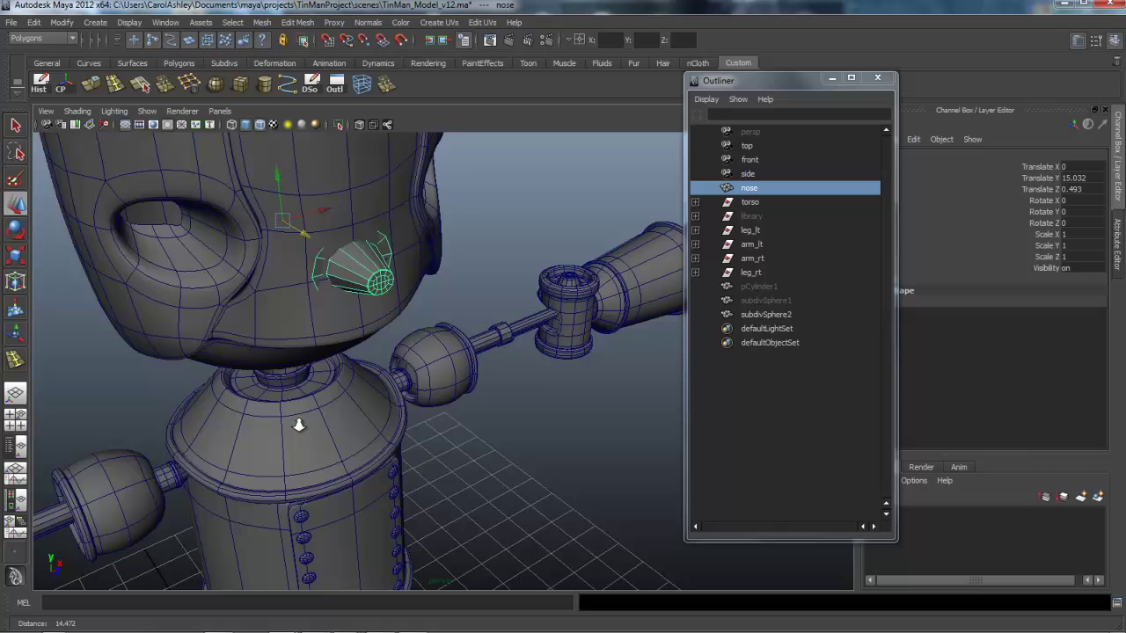
Centre the nose's pivot, move the nose to about Translate Z 0.566, and close the Outliner.
left_click_drag(297, 426, 356, 387, "alt")
middle_click_drag(356, 387, 282, 482, "alt")
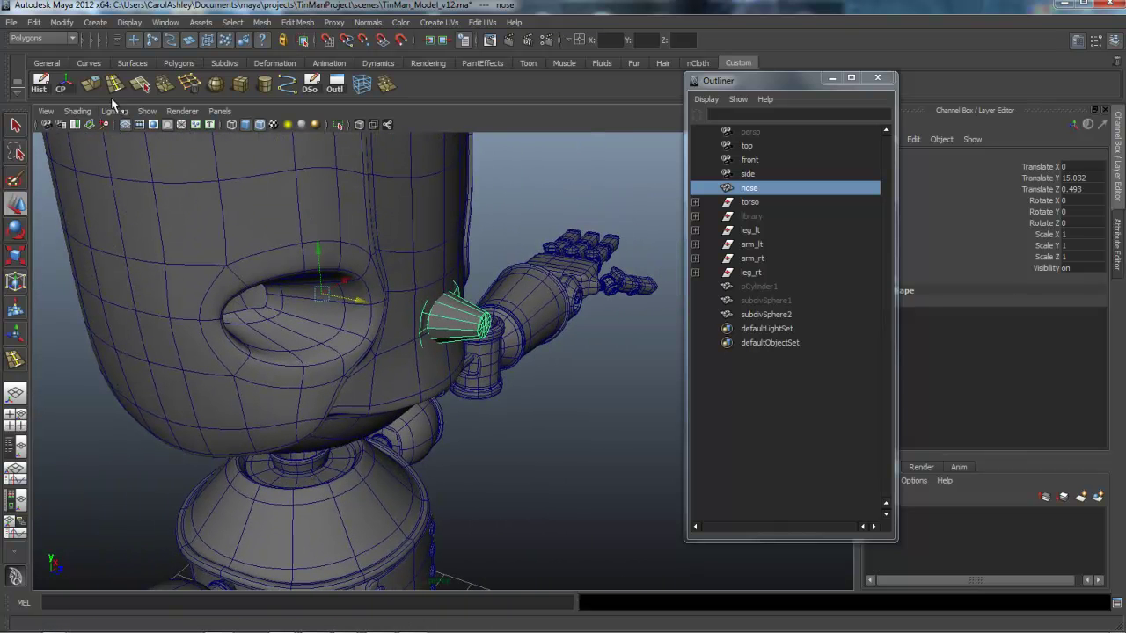
left_click(61, 84)
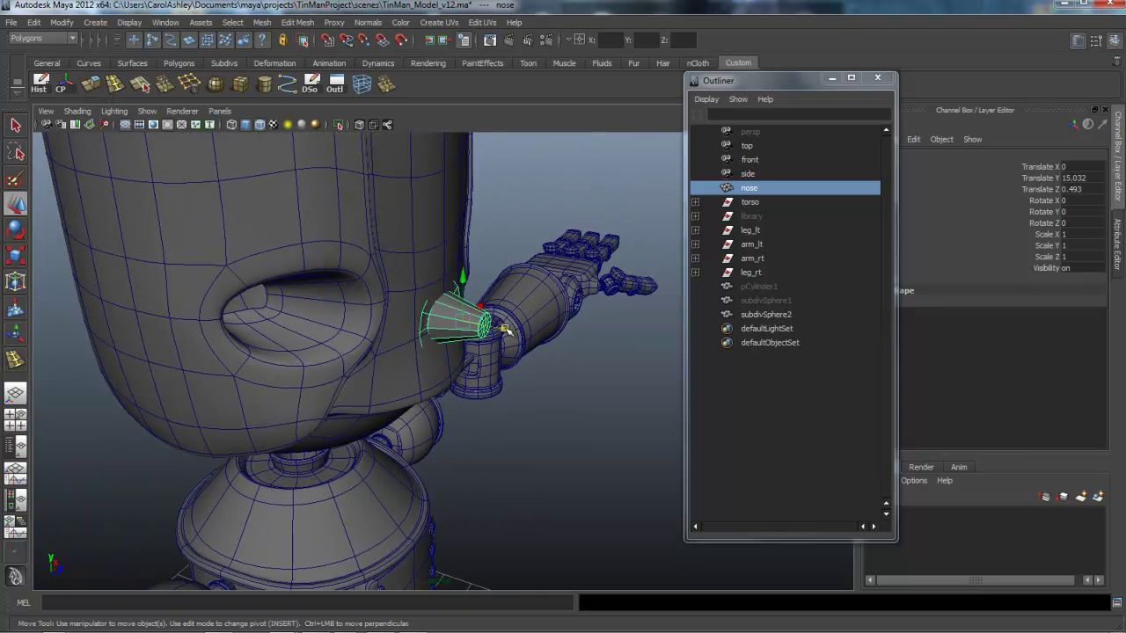
left_click_drag(506, 330, 407, 365)
right_click_drag(407, 365, 424, 363, "alt")
middle_click_drag(424, 363, 512, 383, "alt")
left_click_drag(347, 388, 402, 402, "alt")
left_click_drag(456, 341, 422, 378)
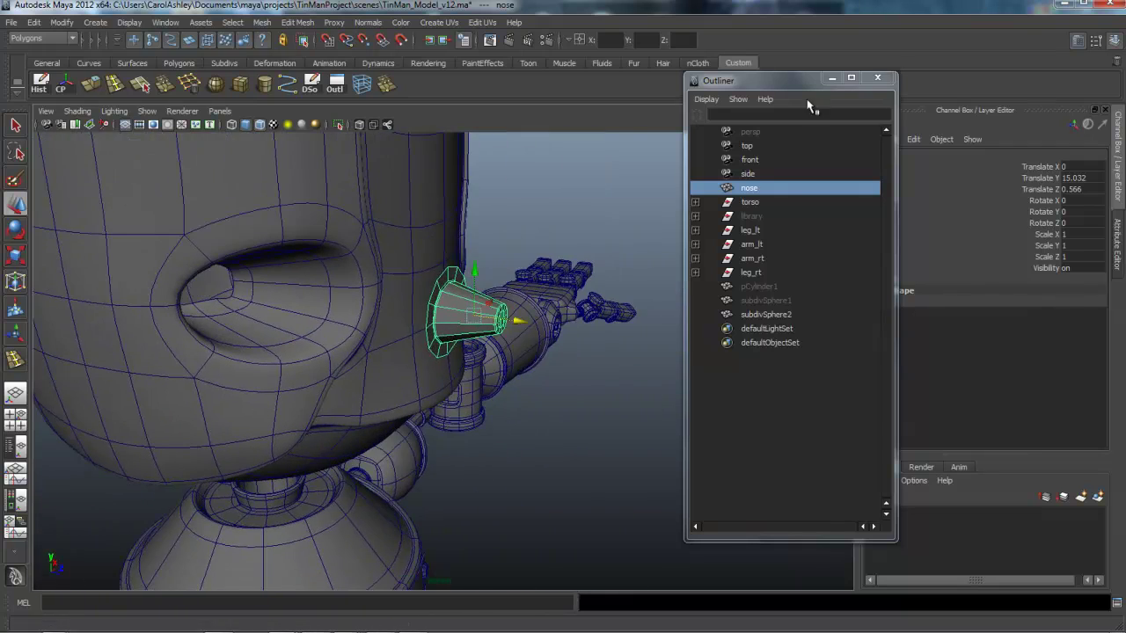
left_click(869, 80)
Rotate the vertices at the nose's tip slightly so the flat end tilts downward.
right_click_drag(387, 396, 536, 382, "alt")
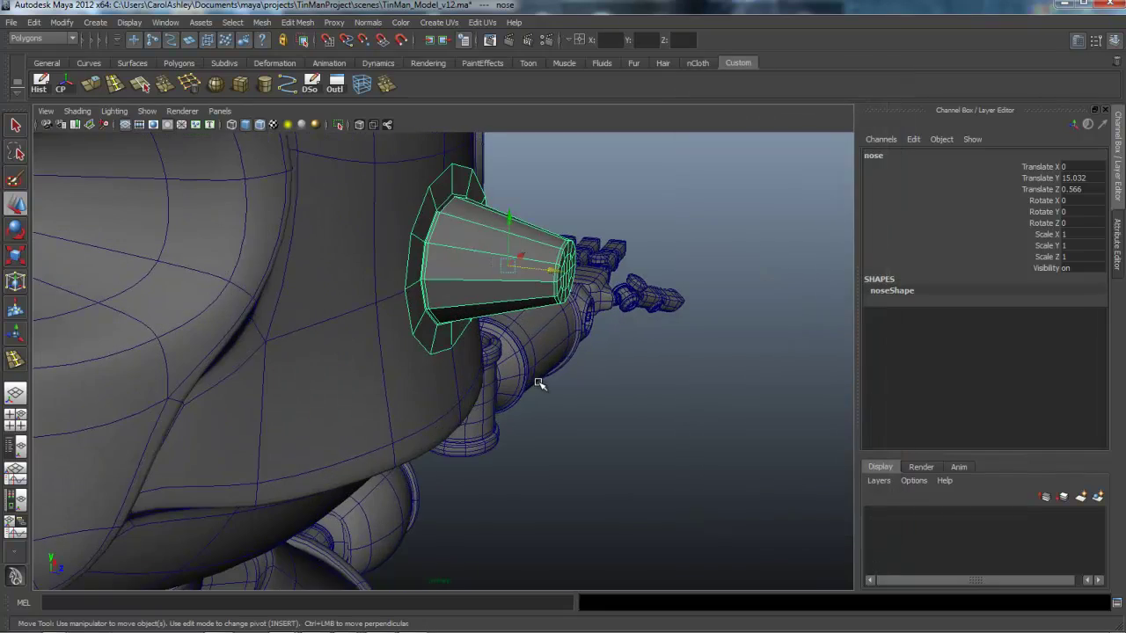
left_click_drag(540, 384, 341, 408, "alt")
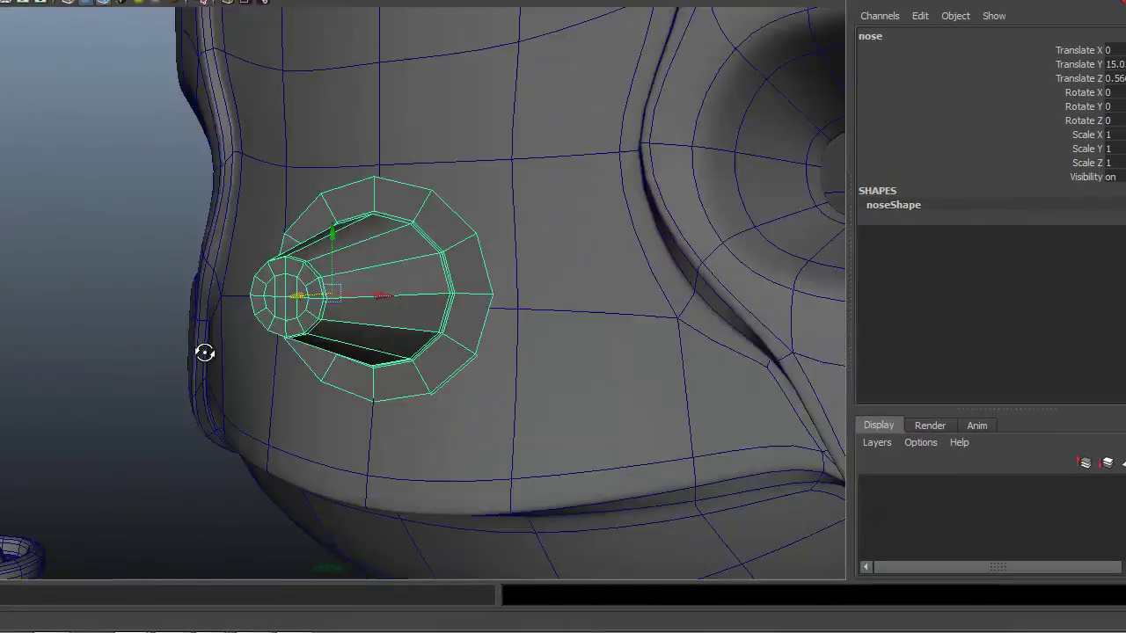
left_click_drag(204, 353, 312, 377, "alt")
right_click_drag(312, 377, 551, 368, "alt")
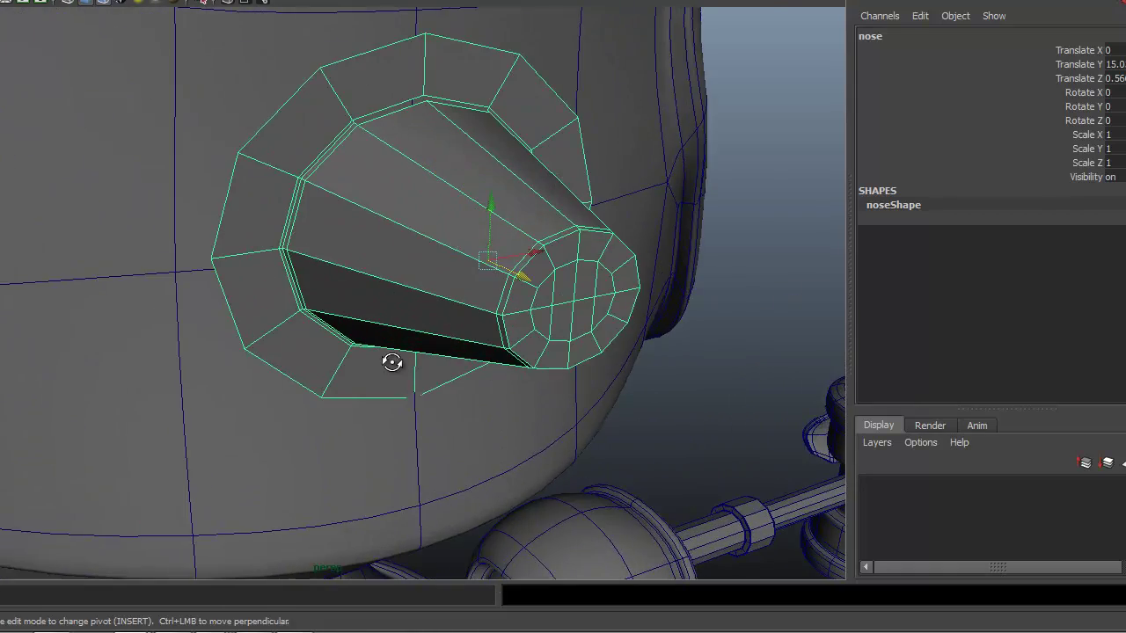
left_click_drag(392, 362, 364, 296, "alt")
right_click(360, 297)
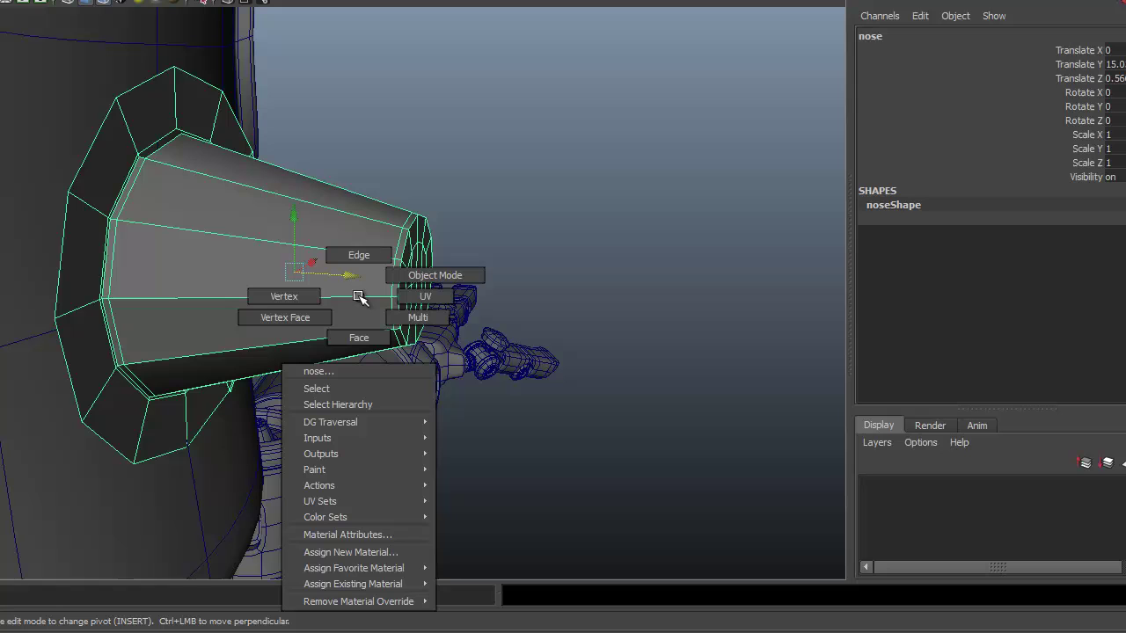
left_click(302, 296)
left_click_drag(314, 307, 339, 322, "alt")
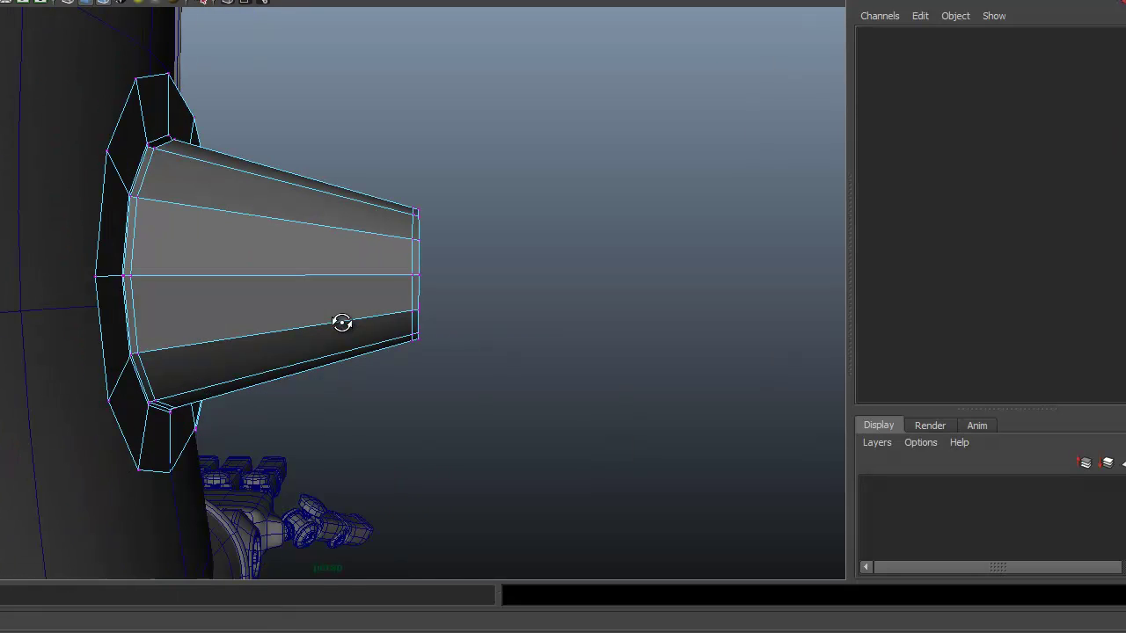
left_click_drag(351, 156, 477, 427)
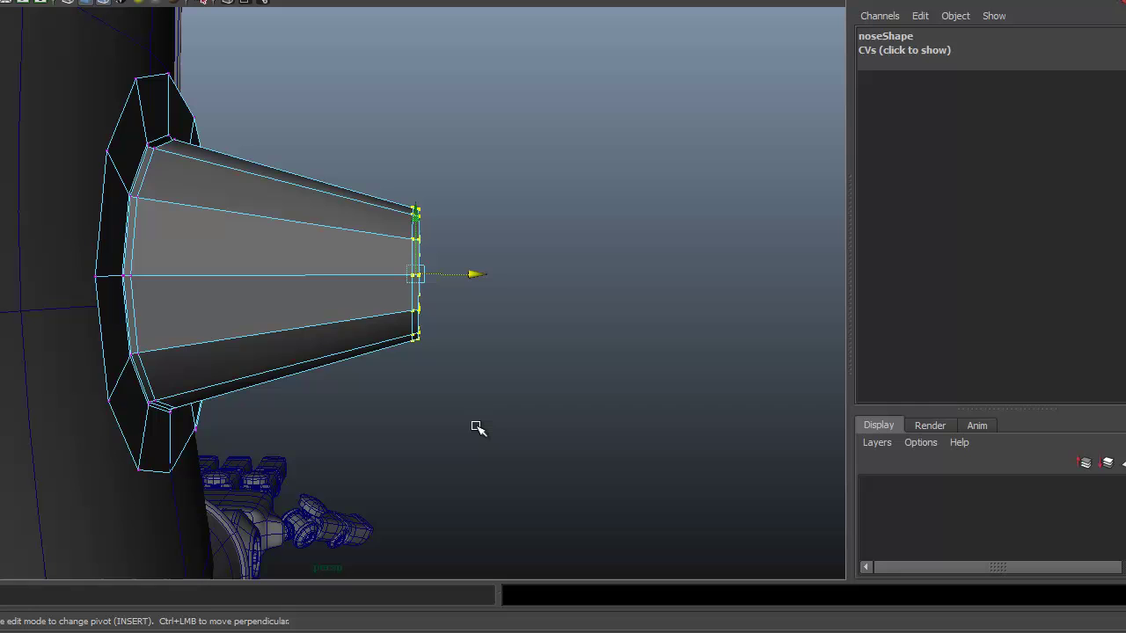
key("e")
left_click_drag(477, 227, 488, 247)
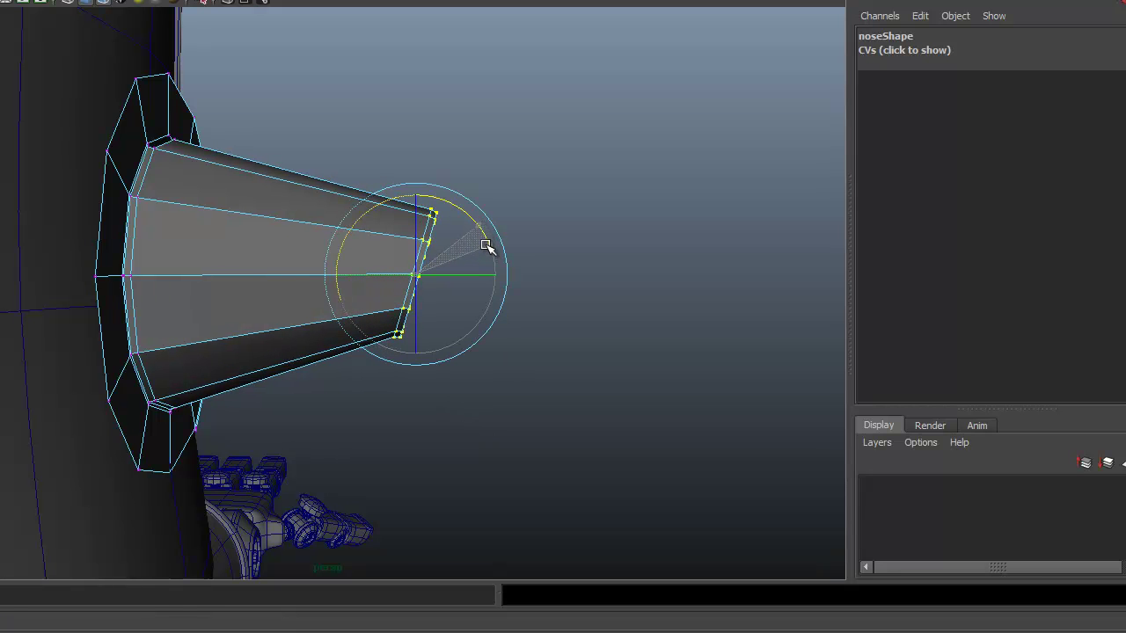
Raise the tilted tip vertices of the nose slightly.
key("w")
left_click_drag(417, 217, 417, 182)
middle_click_drag(420, 182, 426, 189)
Select the three outer rim vertices on each side of the nose and move them back along Z toward the face.
left_click_drag(497, 216, 453, 387, "alt")
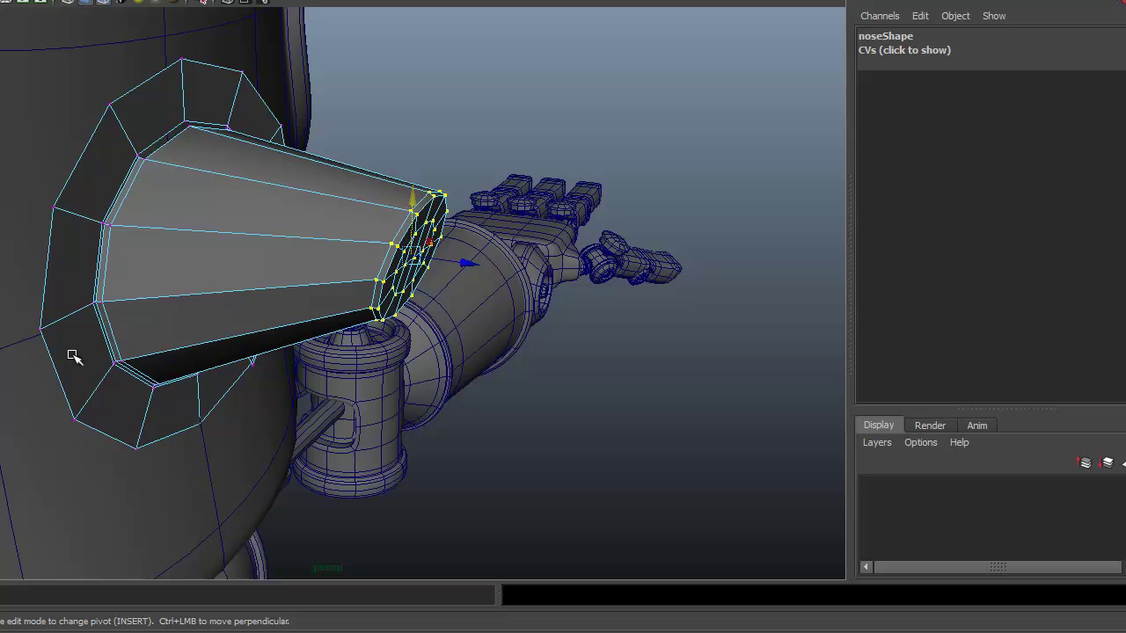
left_click(40, 328)
left_click(54, 208, "shift")
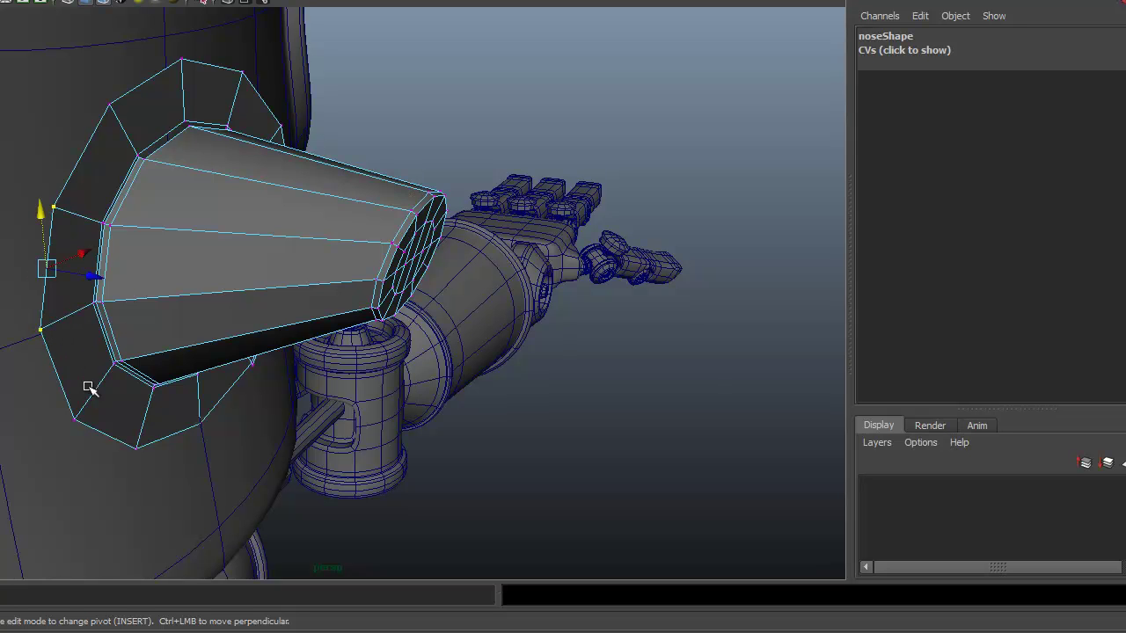
left_click(76, 415, "shift")
left_click_drag(266, 388, 97, 387, "alt")
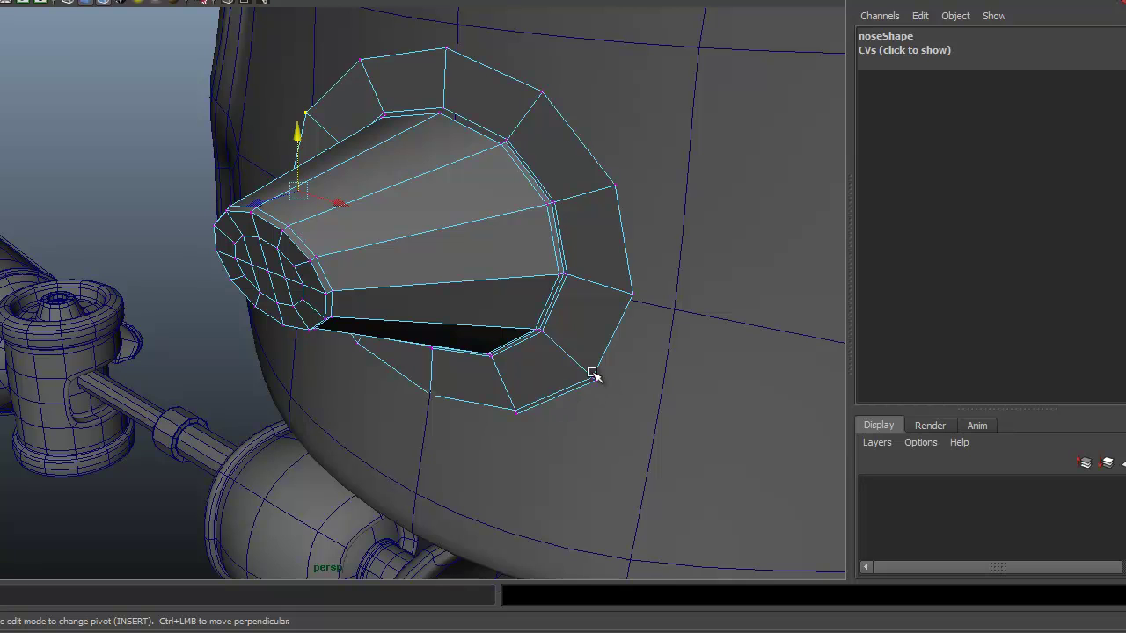
left_click(589, 376, "shift")
left_click(631, 294, "shift")
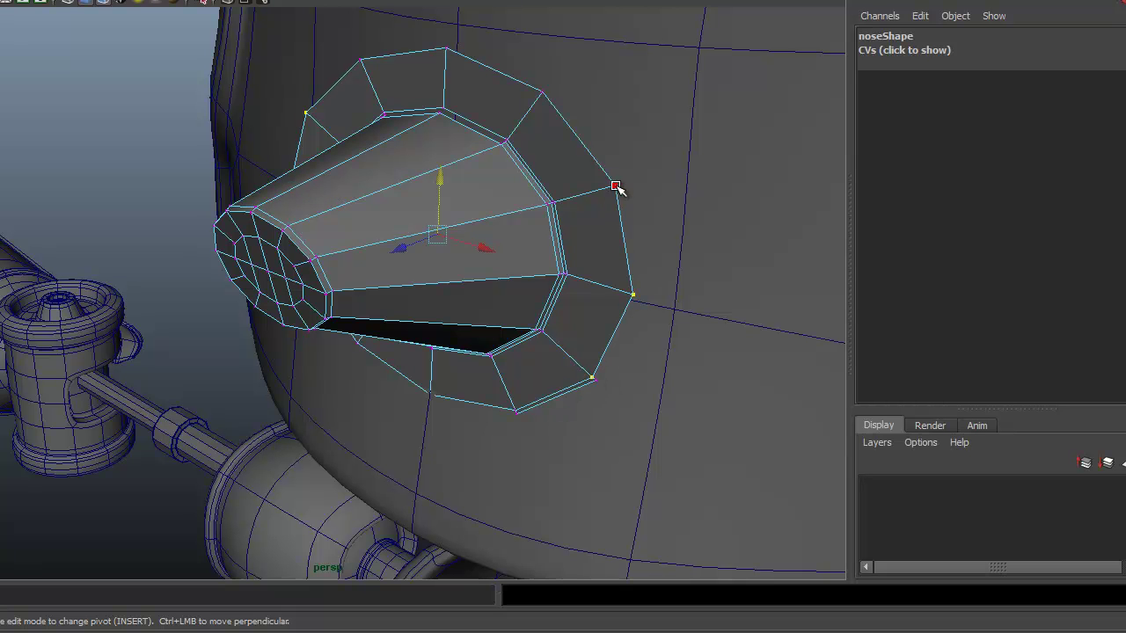
left_click_drag(483, 390, 438, 384, "alt")
left_click_drag(430, 264, 443, 260)
left_click_drag(437, 329, 553, 382, "alt")
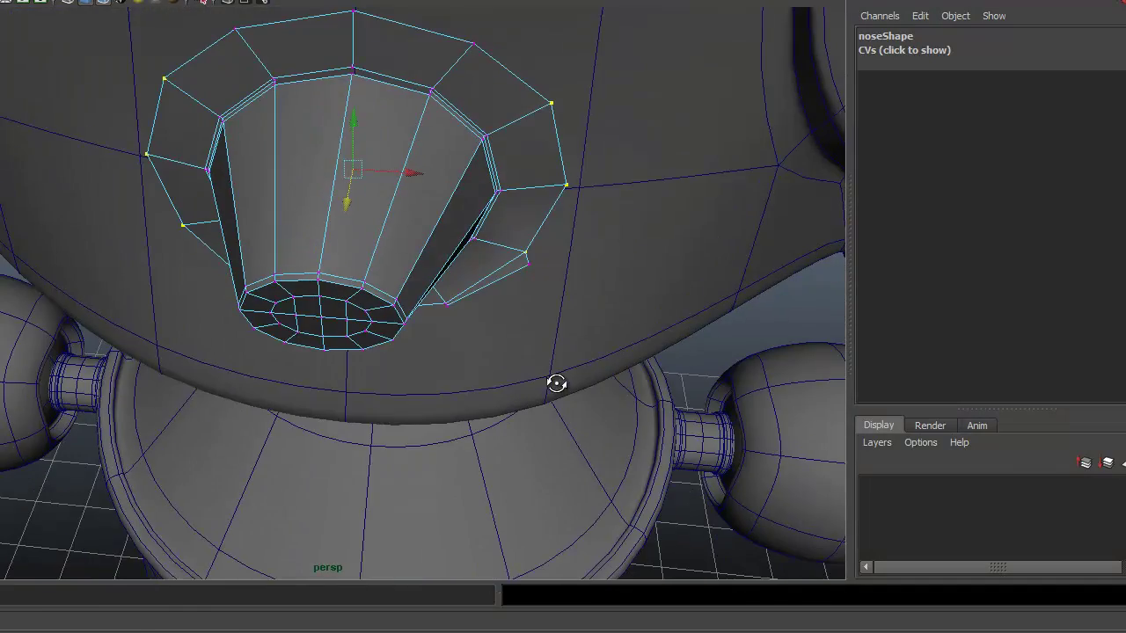
left_click_drag(481, 244, 417, 311, "alt")
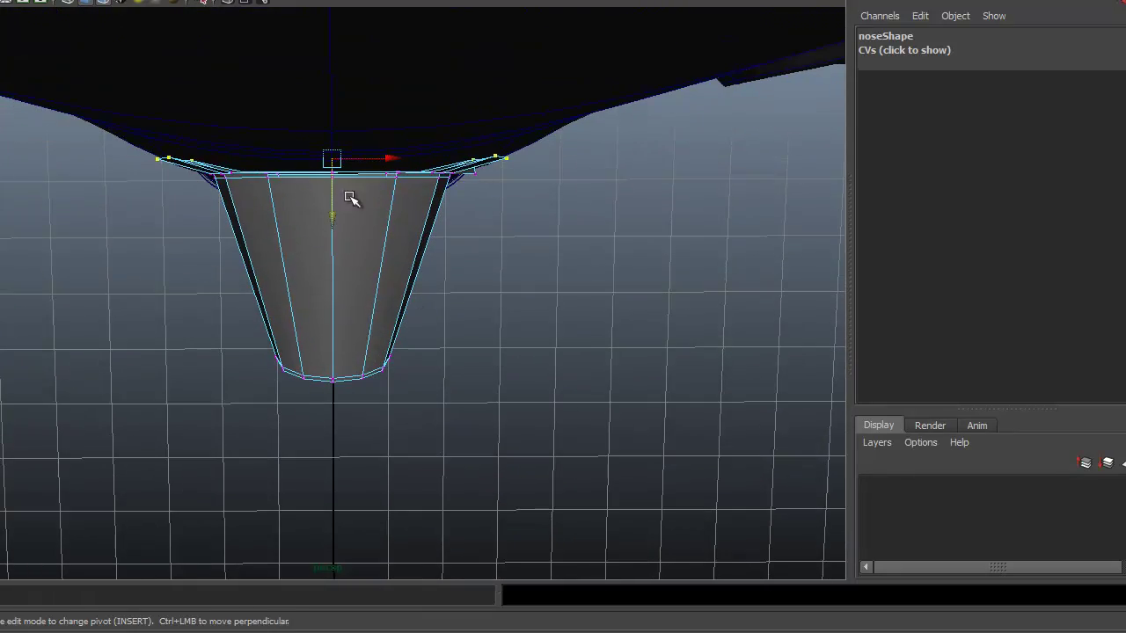
left_click_drag(350, 198, 472, 171, "alt")
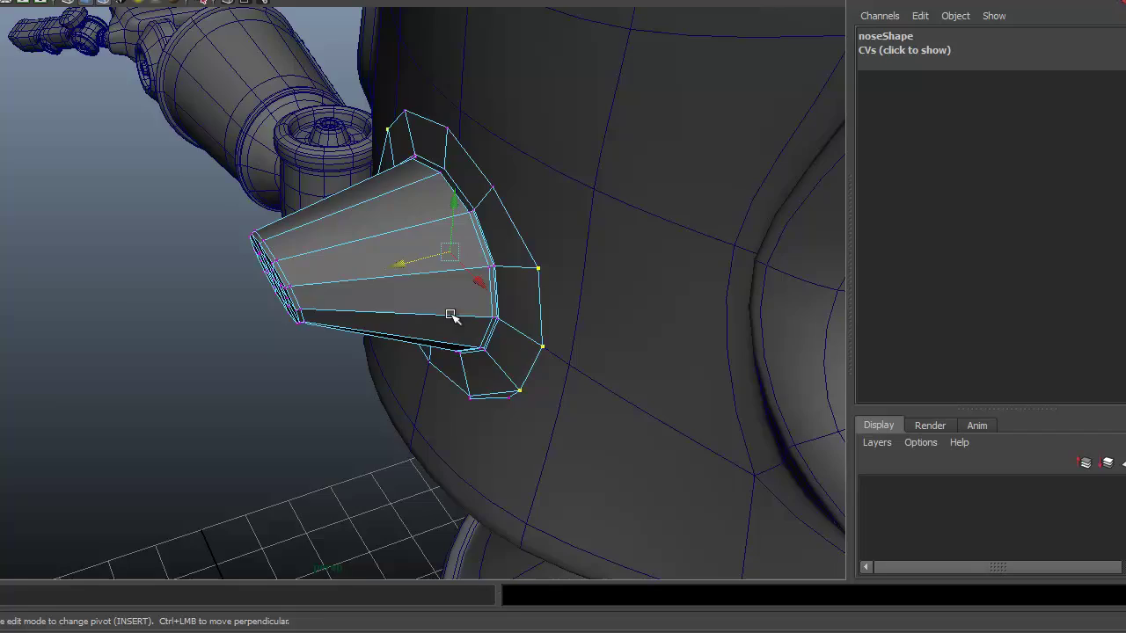
Delete the stray sliver face on the lower side of the nose's outer rim.
mouse_move(450, 314)
left_mouse_down("alt")
mouse_move(448, 284)
mouse_move(548, 324)
mouse_move(395, 314)
mouse_move(465, 317)
left_mouse_up("alt")
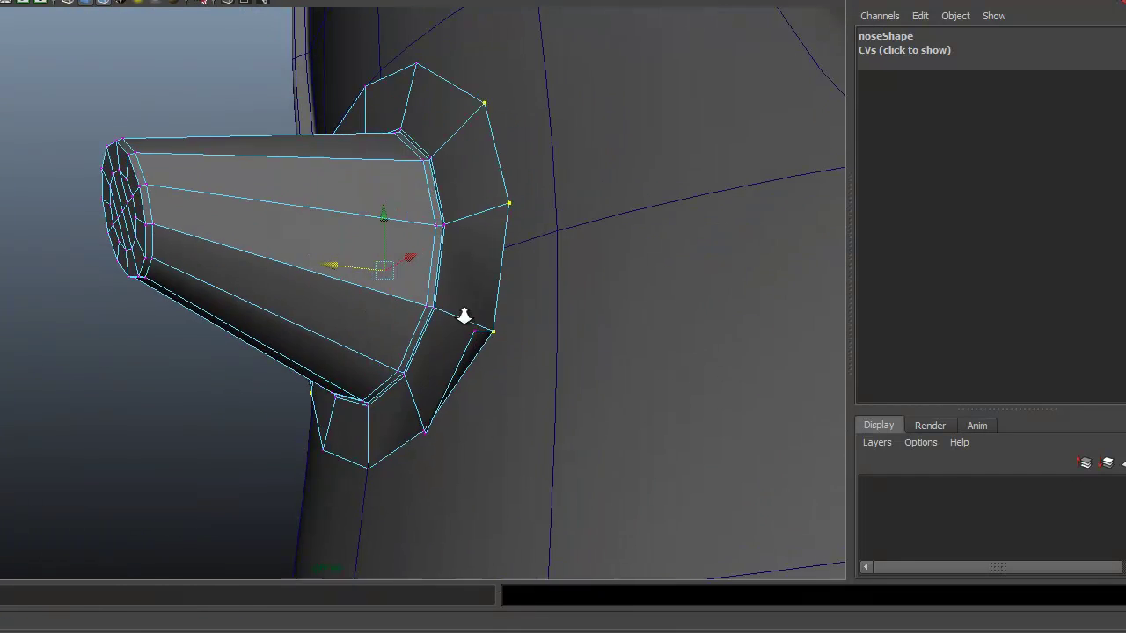
right_click_drag(465, 317, 537, 377, "alt")
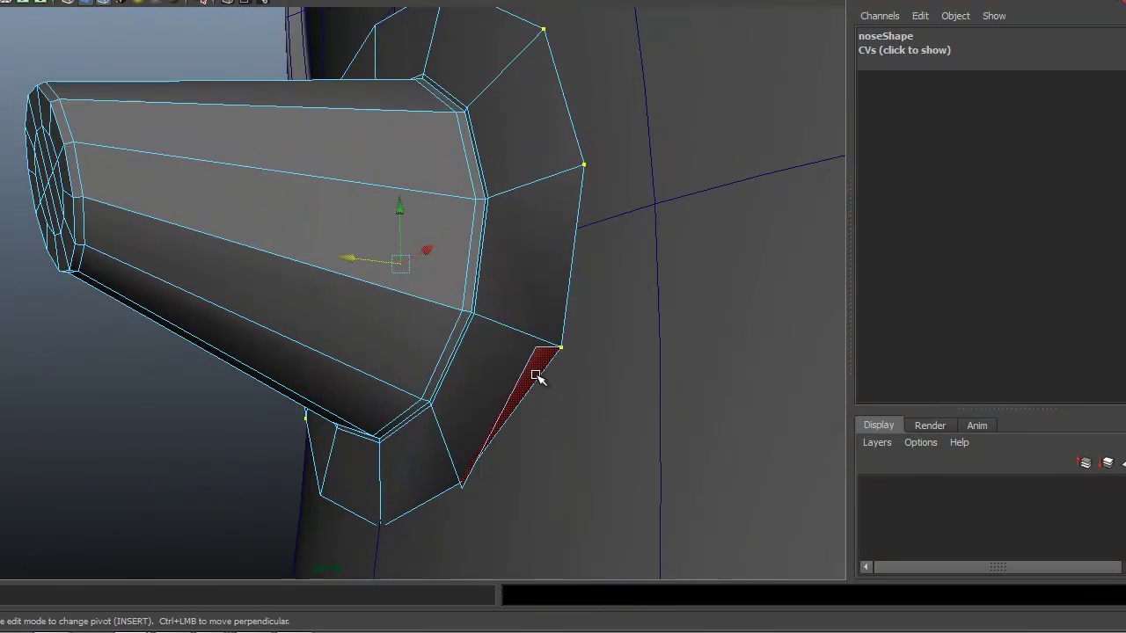
left_click(536, 376)
key("Delete")
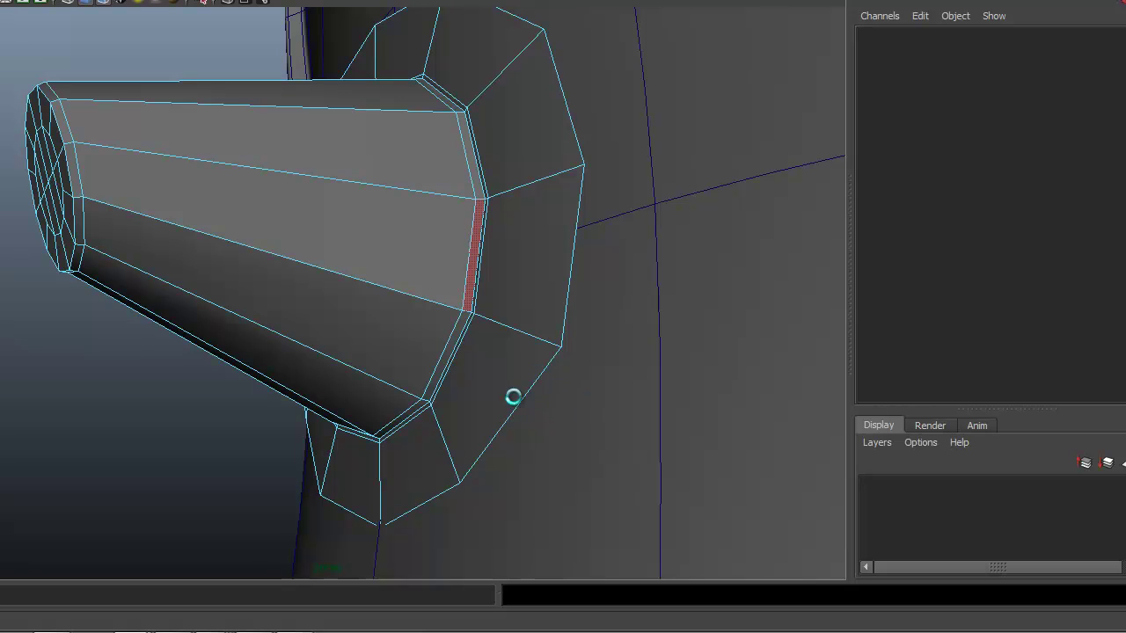
Extrude the outer border edge loop of the nose's rim back toward the face.
scroll(513, 396, "down", 2)
left_click_drag(515, 395, 472, 309, "alt")
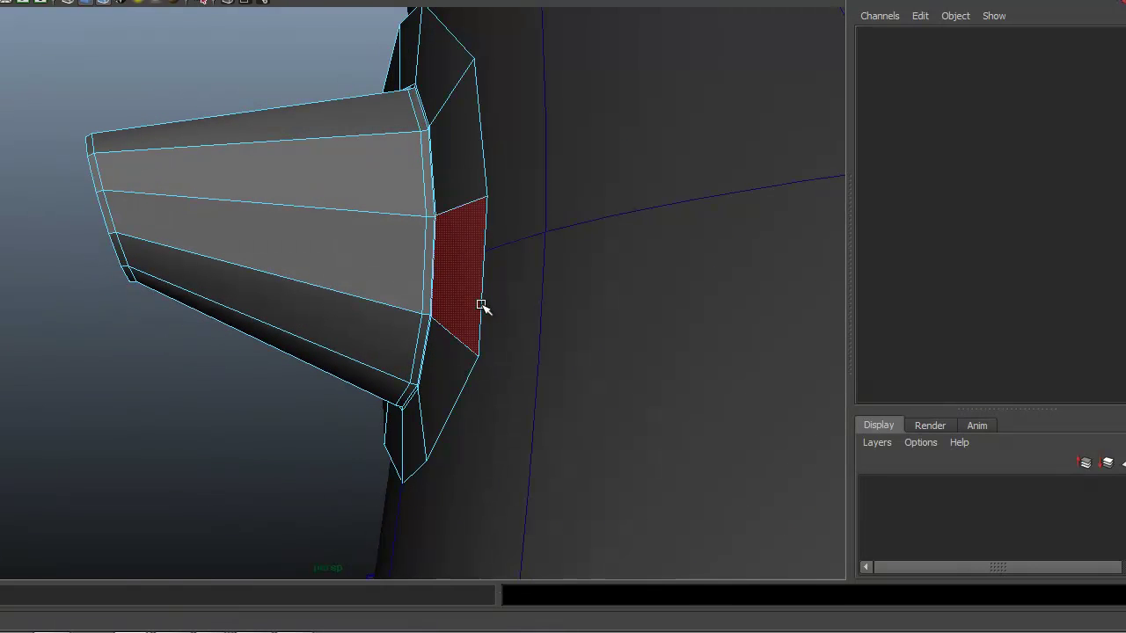
right_click_drag(481, 305, 478, 269)
double_click(484, 274)
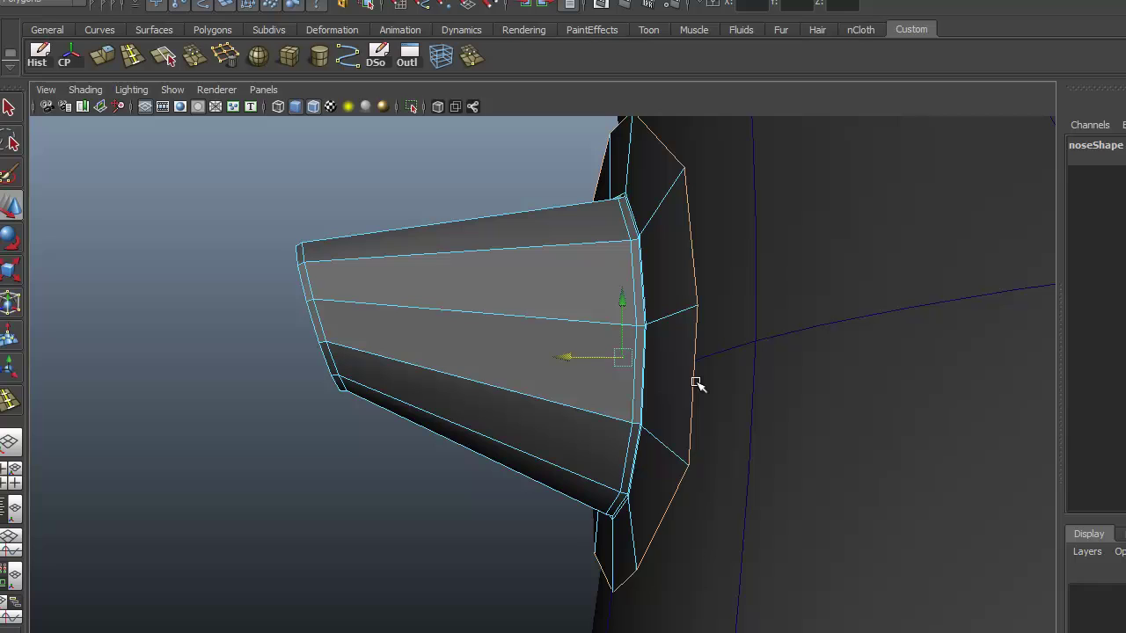
key("ctrl+e")
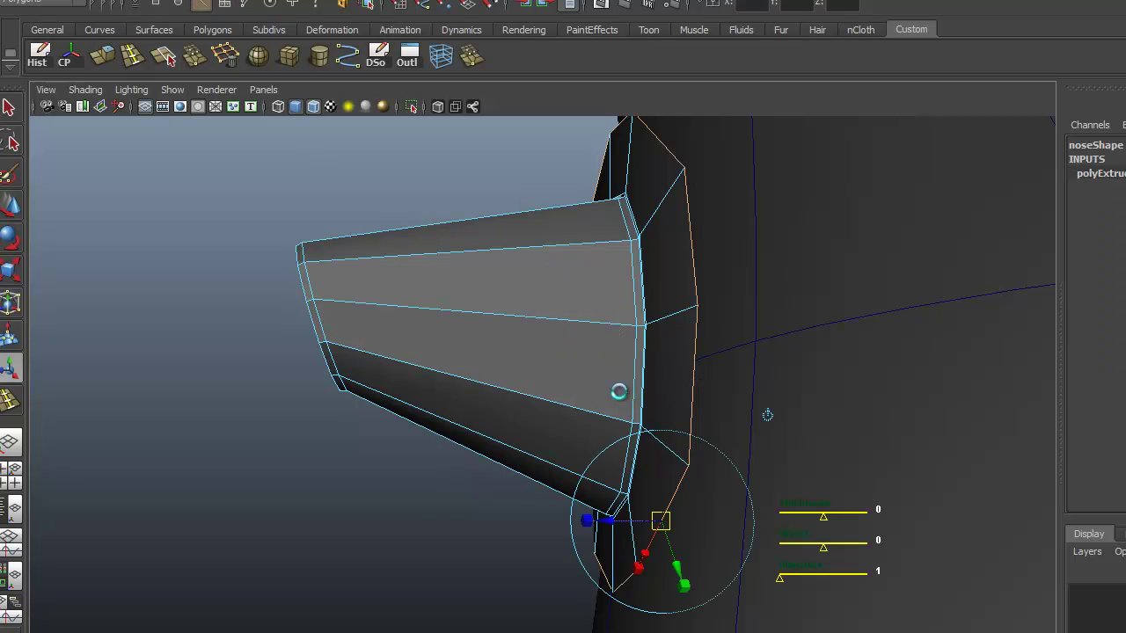
left_click_drag(611, 523, 637, 523)
right_click_drag(723, 468, 515, 457, "alt")
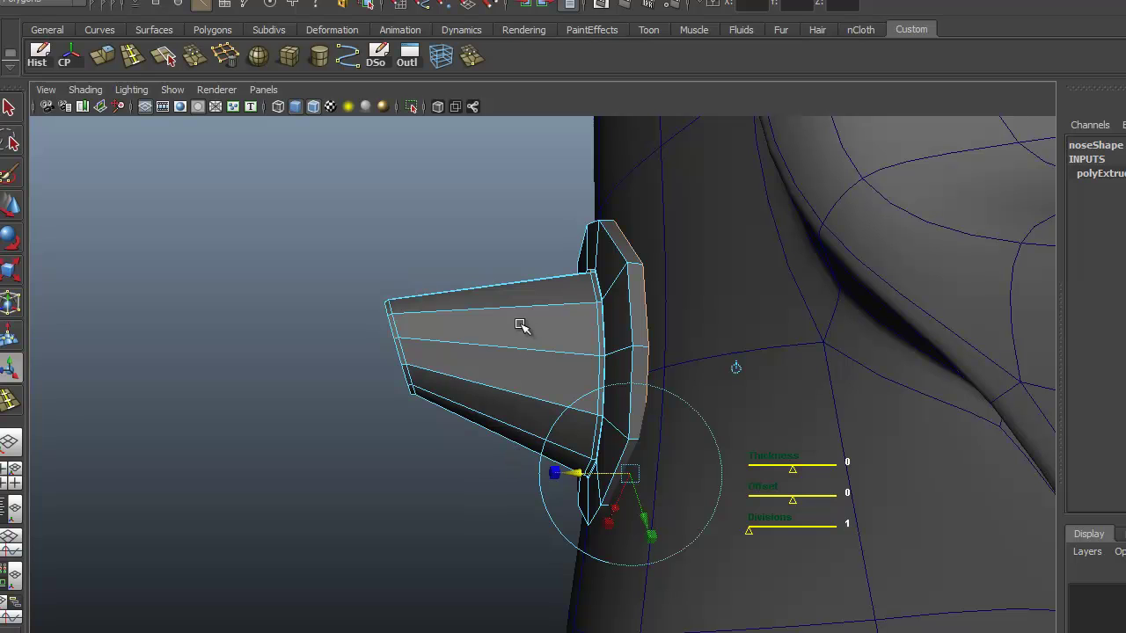
Return to object mode, rotate the whole nose slightly to match the face's slope, and move it a little closer to the face.
right_click_drag(522, 327, 605, 304)
left_click_drag(593, 377, 523, 410, "alt")
key("e")
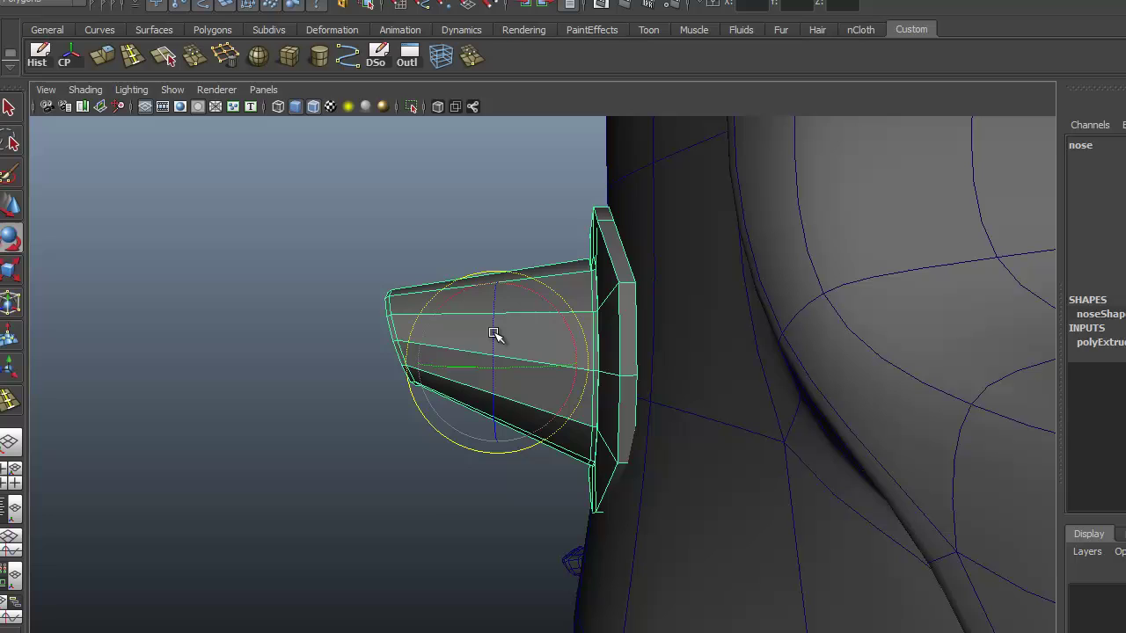
left_click_drag(456, 300, 459, 299)
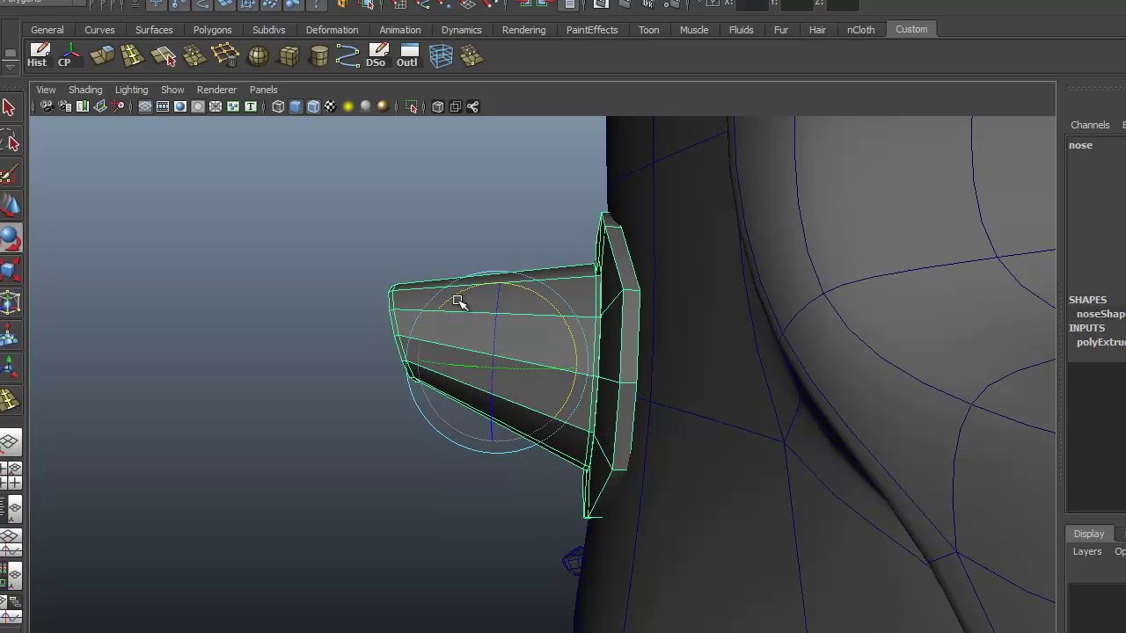
key("q")
key("w")
left_click_drag(440, 362, 444, 362)
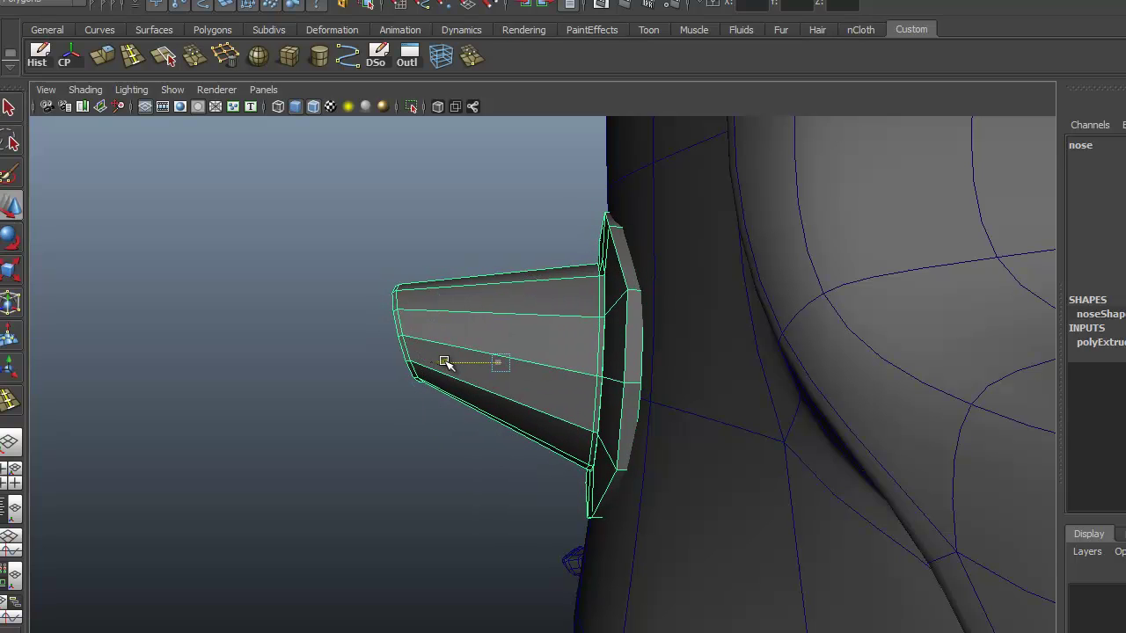
Select the outermost rim vertices on both sides of the nose and adjust their depth along Z to fit the face.
left_click_drag(438, 415, 601, 442, "alt")
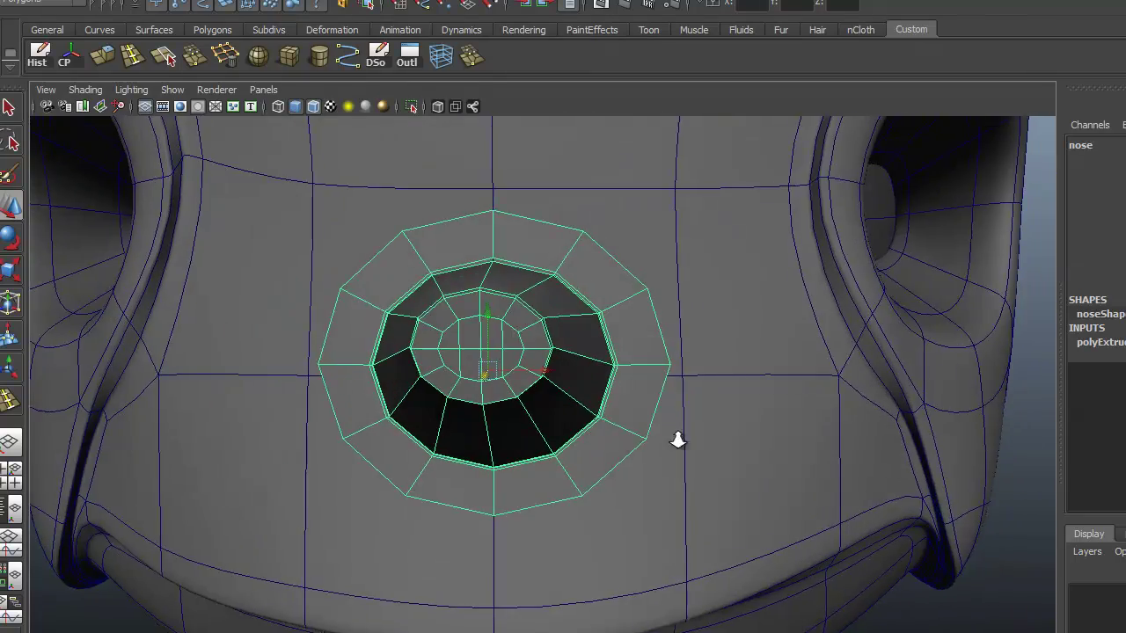
right_click_drag(677, 439, 596, 460, "alt")
left_click_drag(461, 499, 483, 471, "alt")
right_click_drag(483, 471, 867, 449, "alt")
left_click_drag(379, 465, 392, 355, "alt")
right_click_drag(405, 359, 383, 347)
left_click(422, 379)
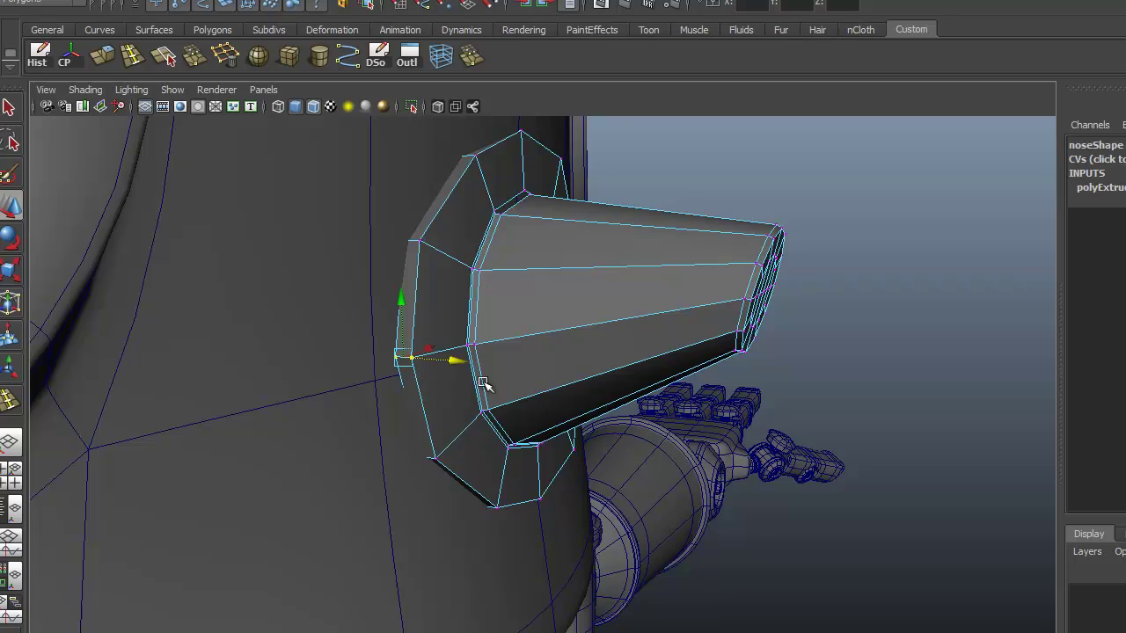
left_click_drag(422, 379, 273, 402, "alt")
left_click_drag(970, 381, 1035, 435, "shift")
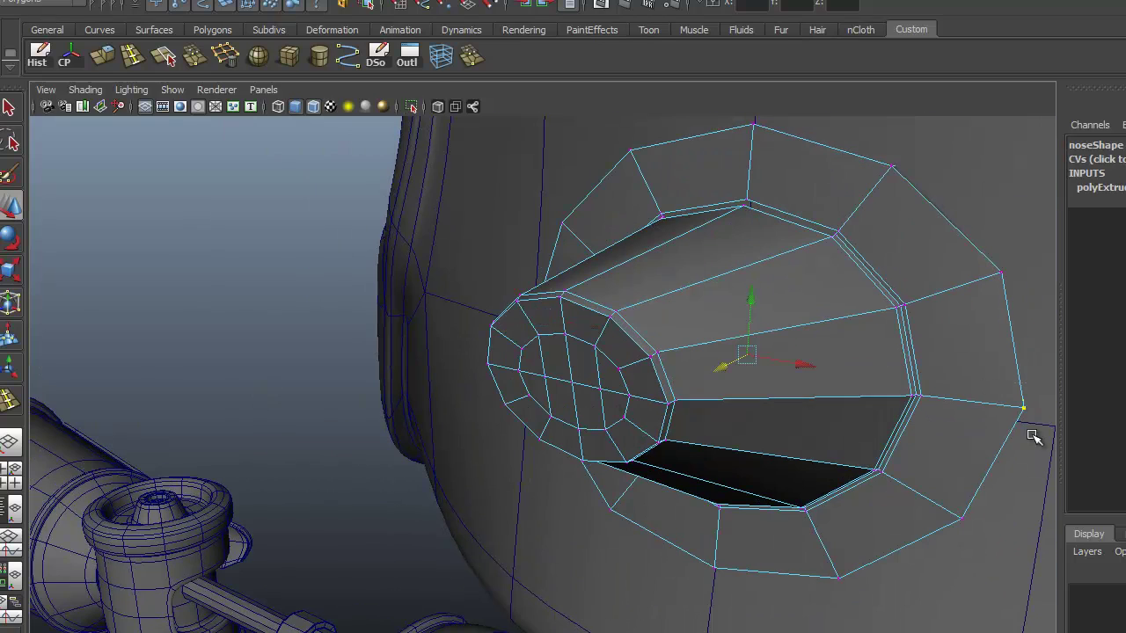
right_click_drag(869, 450, 765, 451, "alt")
left_click_drag(681, 457, 818, 464, "alt")
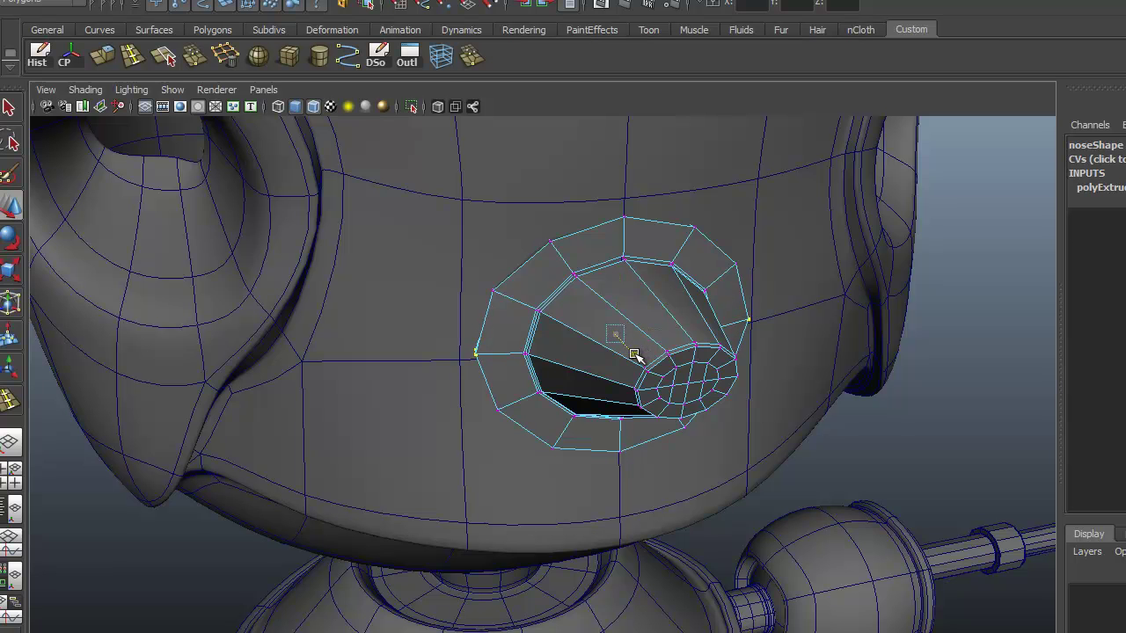
left_click_drag(633, 354, 641, 377, "alt")
Adjust the depth of the bottom-centre vertices of the nose's rim against the face.
left_click_drag(570, 370, 551, 458)
left_click_drag(469, 552, 514, 487)
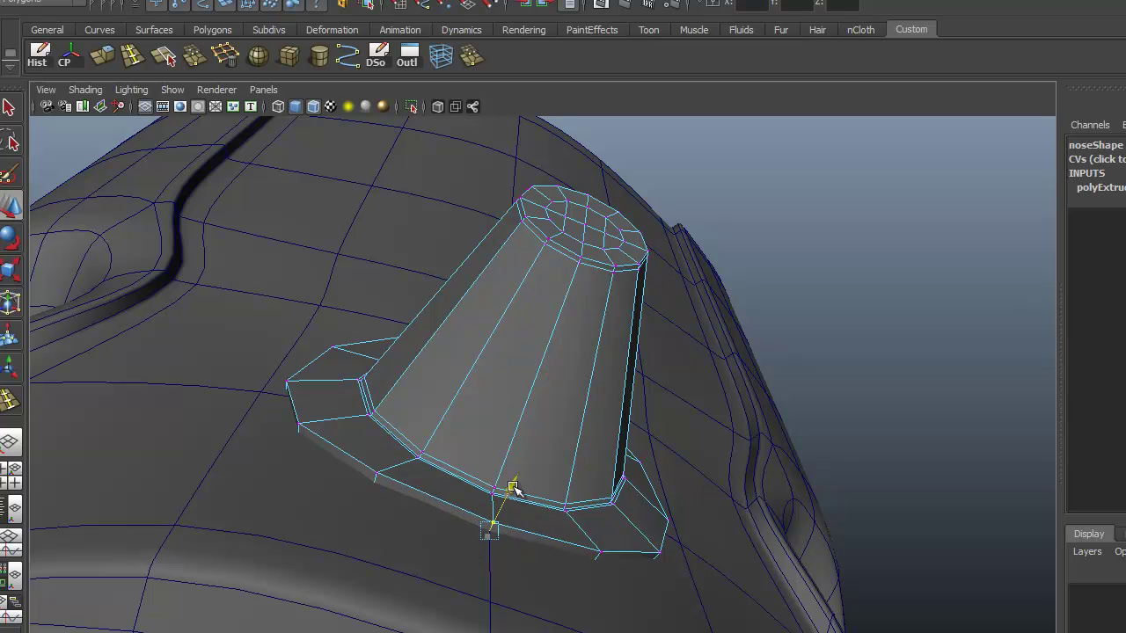
left_click_drag(671, 528, 598, 409, "alt")
Return to object mode and select the head together with the nose.
right_click_drag(585, 378, 625, 371)
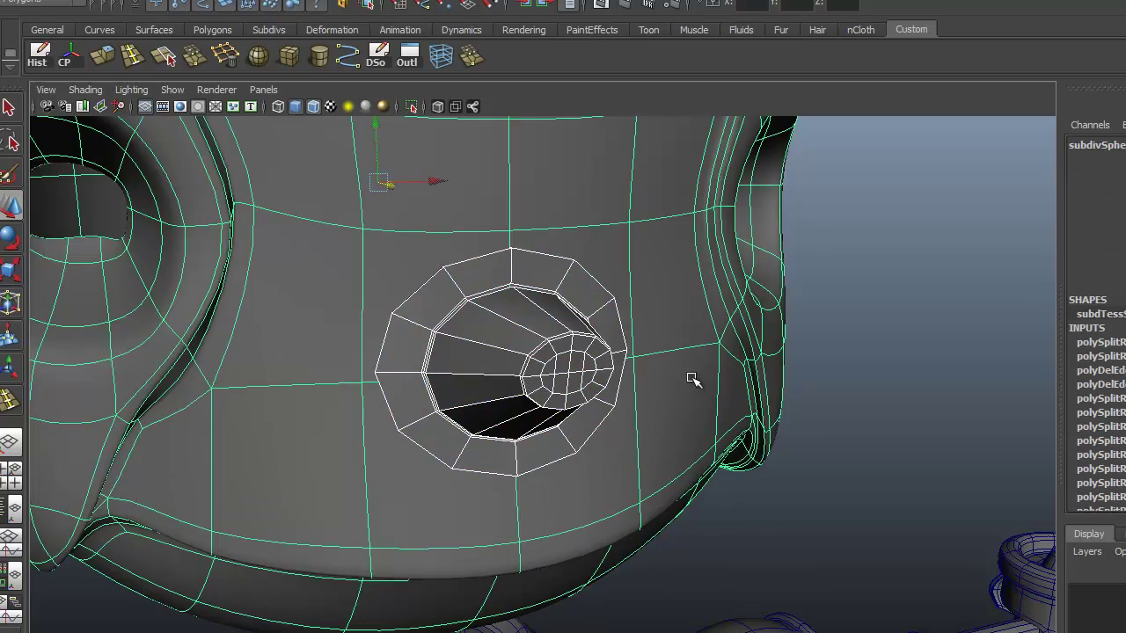
right_click_drag(474, 379, 468, 379, "alt")
right_click_drag(641, 395, 475, 389, "alt")
middle_click_drag(605, 394, 606, 434, "alt")
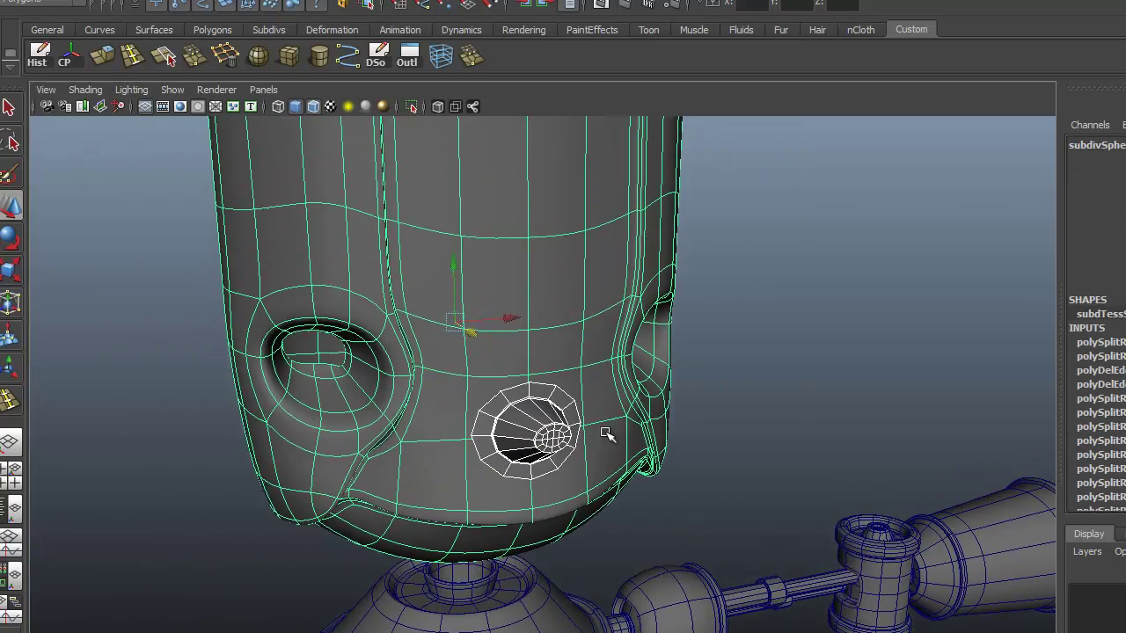
right_click_drag(606, 435, 467, 410, "alt")
left_click_drag(620, 425, 537, 419, "alt")
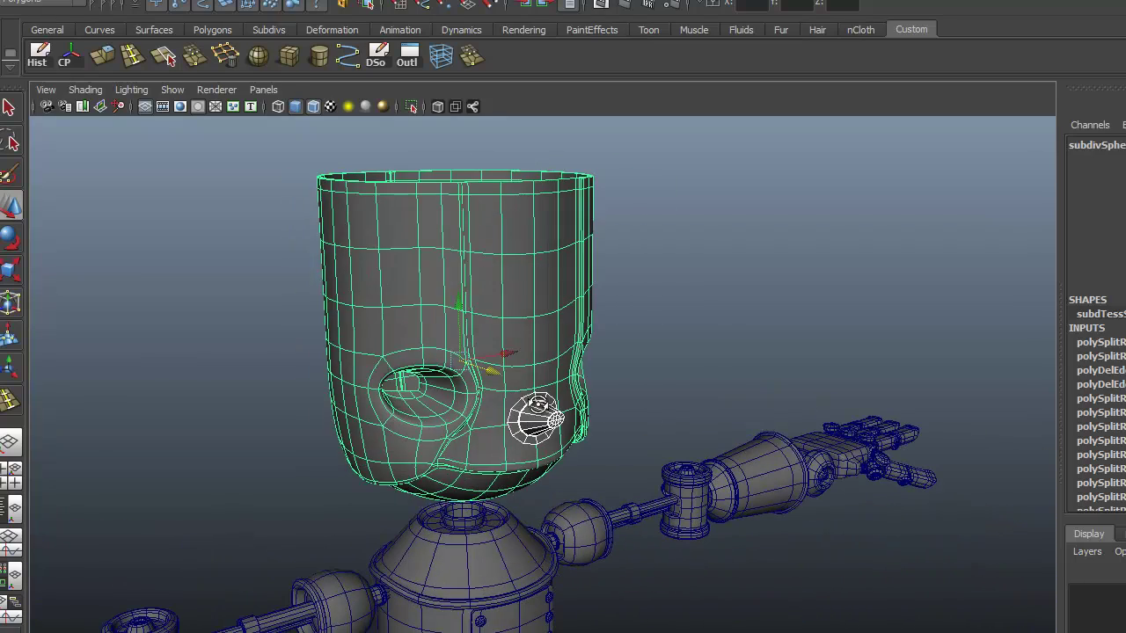
Select the nose and examine how it sits against the face from several close angles.
left_click(544, 421)
key("r")
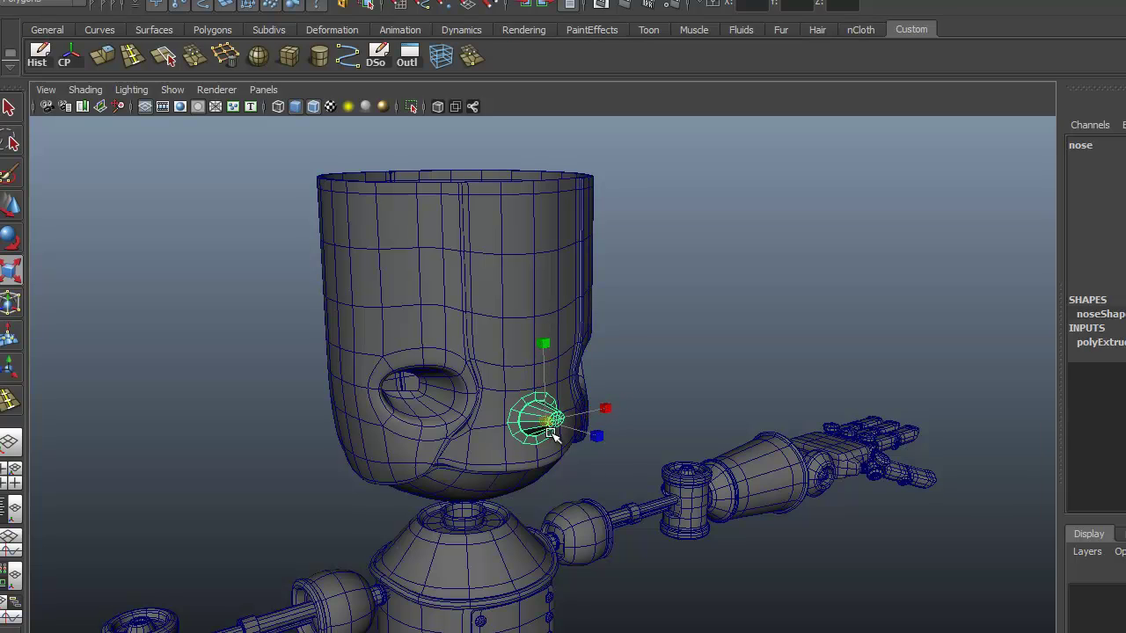
right_click_drag(542, 422, 609, 399)
middle_click_drag(504, 451, 505, 466, "alt")
left_click_drag(503, 465, 471, 437, "alt")
middle_click_drag(508, 463, 495, 420, "alt")
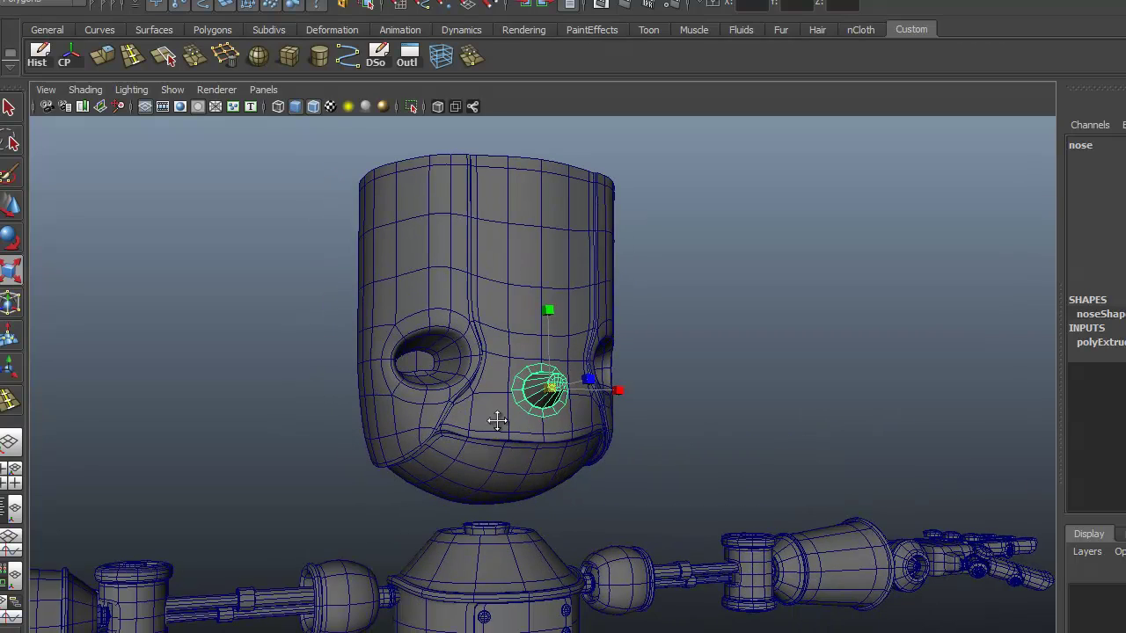
right_click_drag(498, 422, 661, 423, "alt")
left_click_drag(661, 422, 573, 455, "alt")
middle_click_drag(573, 455, 581, 365, "alt")
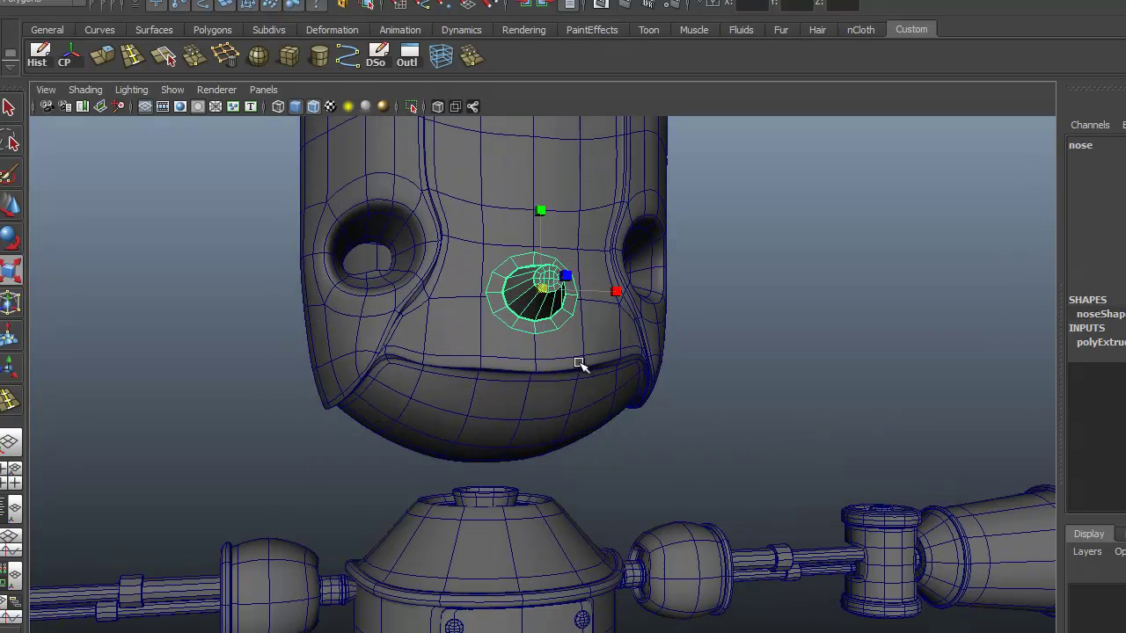
Create a polygon cylinder and raise it to the neck gap between torso and head, at Translate Y 13.187.
left_click(321, 55)
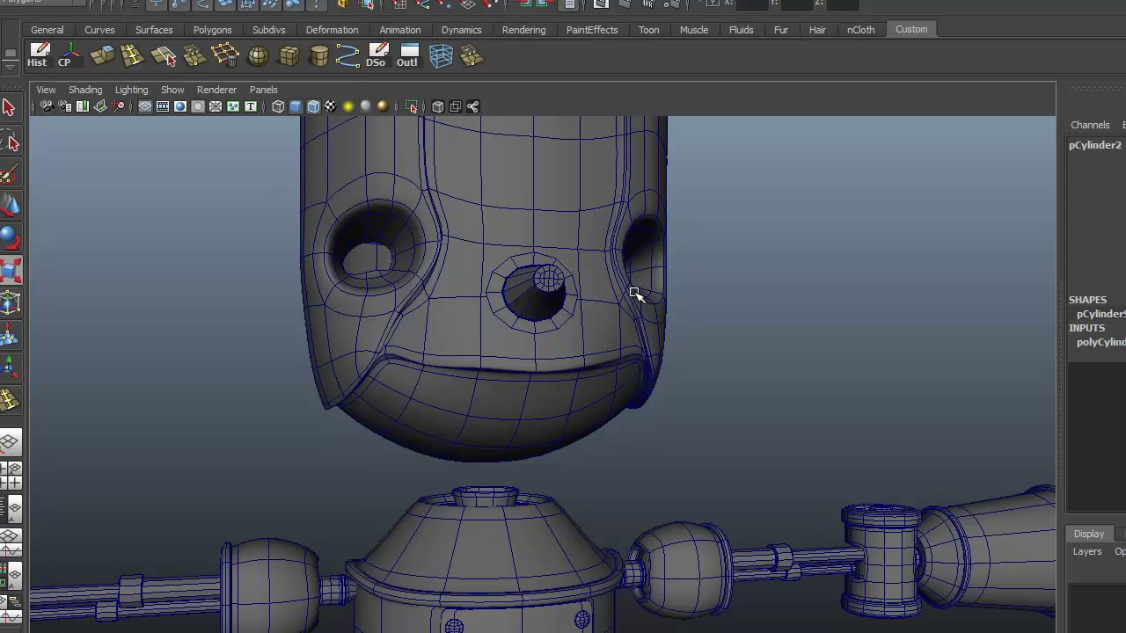
right_click_drag(790, 387, 404, 431, "alt")
middle_click_drag(646, 537, 647, 314, "alt")
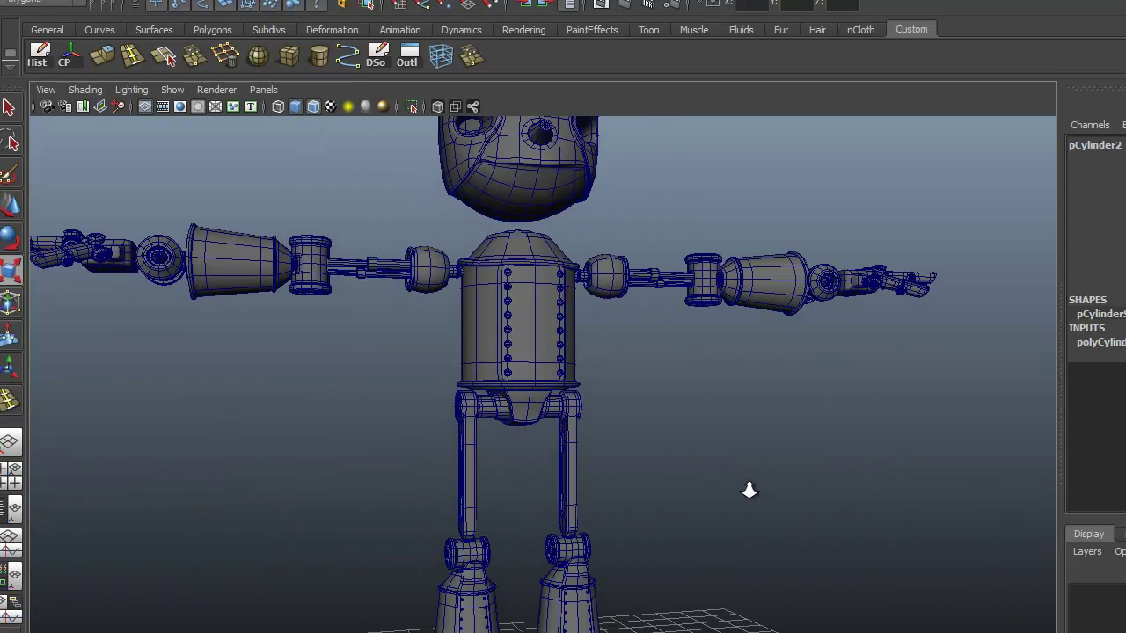
right_click_drag(748, 490, 492, 503, "alt")
left_click_drag(531, 541, 538, 246)
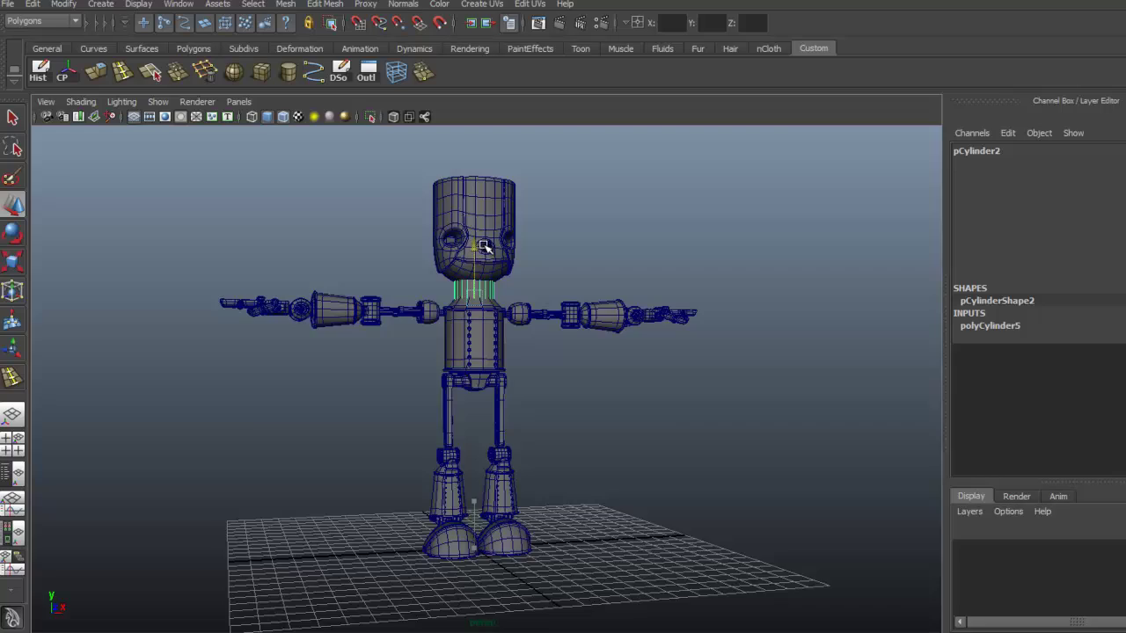
Scale the cylinder uniformly to about 0.248 so it fits inside the torso's neck collar.
right_click_drag(407, 369, 826, 373, "alt")
middle_click_drag(440, 286, 466, 505, "alt")
right_click_drag(365, 440, 552, 457, "alt")
key("r")
left_click_drag(438, 346, 395, 404)
right_click_drag(395, 404, 452, 407, "alt")
middle_click_drag(356, 435, 471, 442, "alt")
left_click_drag(471, 442, 413, 442, "alt")
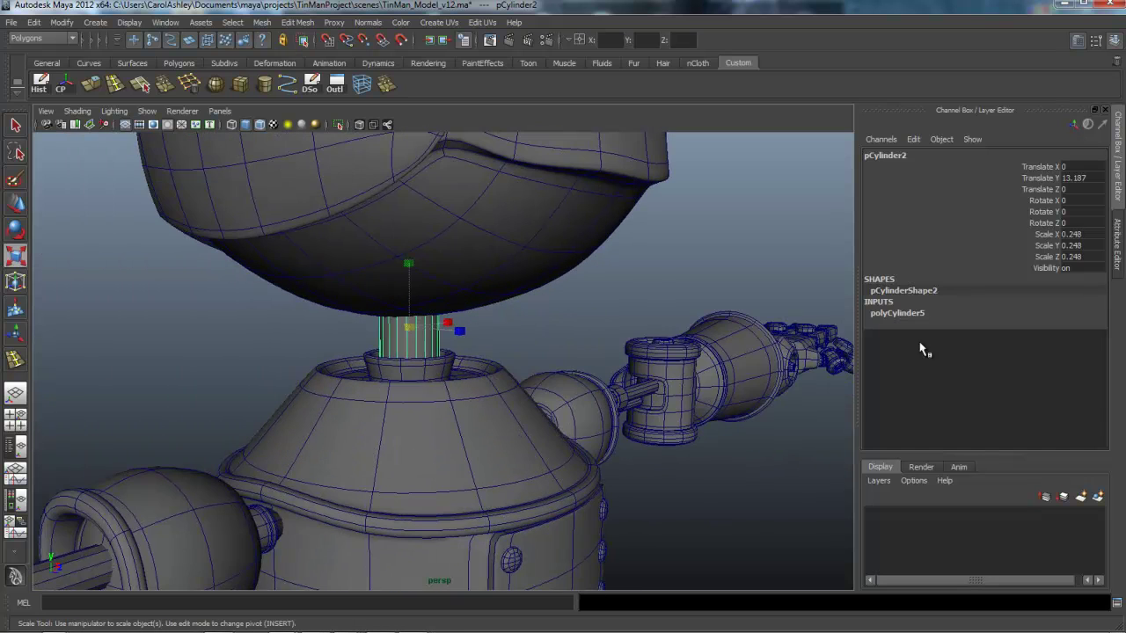
Set the neck cylinder's Subdivisions Axis to 12, Subdivisions Height to 2 and Subdivisions Caps to 0.
left_click(908, 316)
left_click(909, 315)
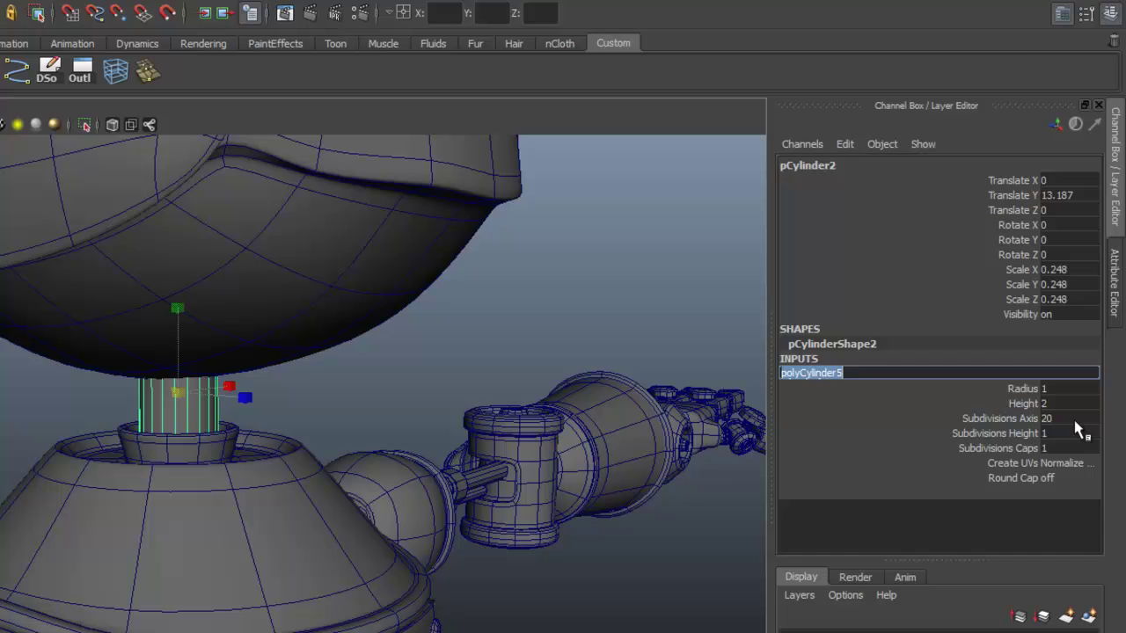
left_click(1081, 386)
key("Return")
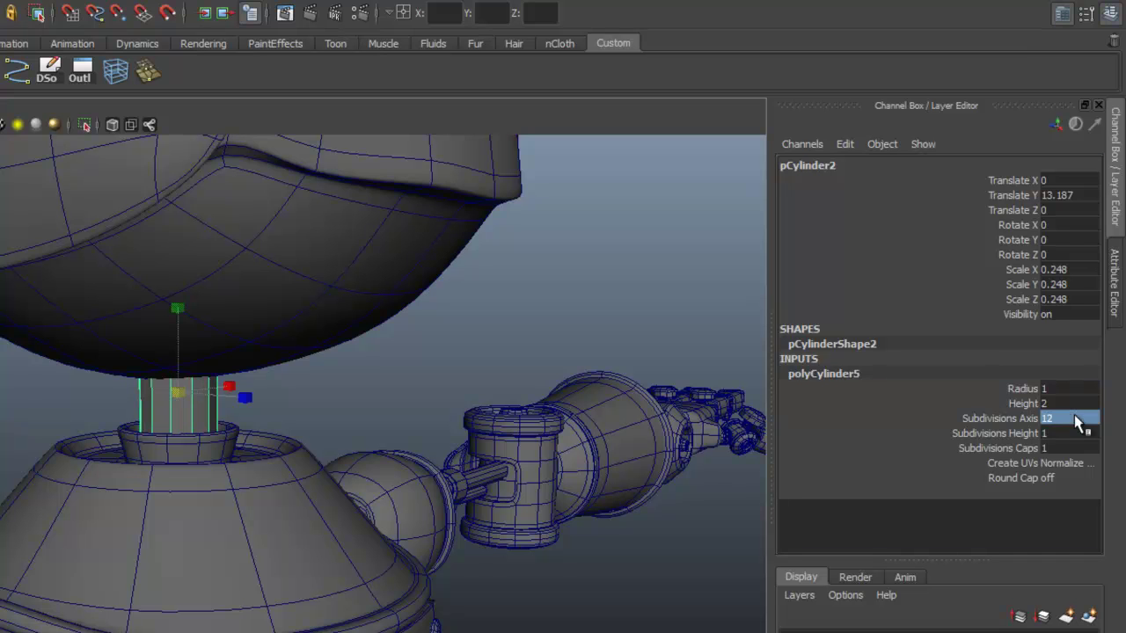
left_click(1069, 432)
key("Return")
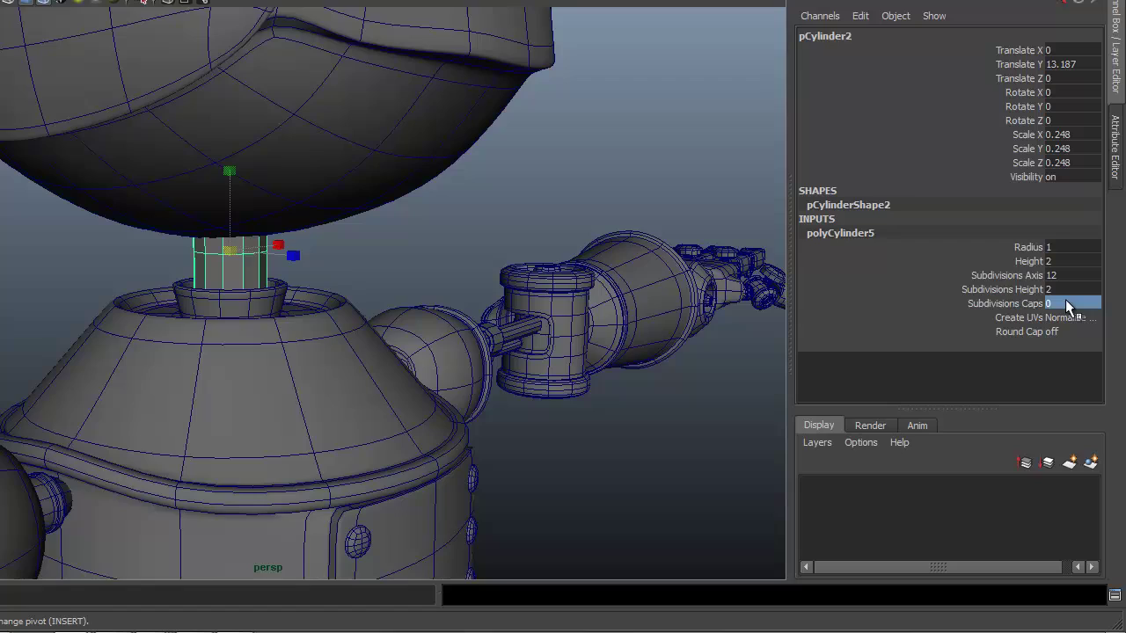
Stretch the neck cylinder vertically to a Scale Y of about 0.326.
left_click_drag(673, 297, 346, 407, "alt")
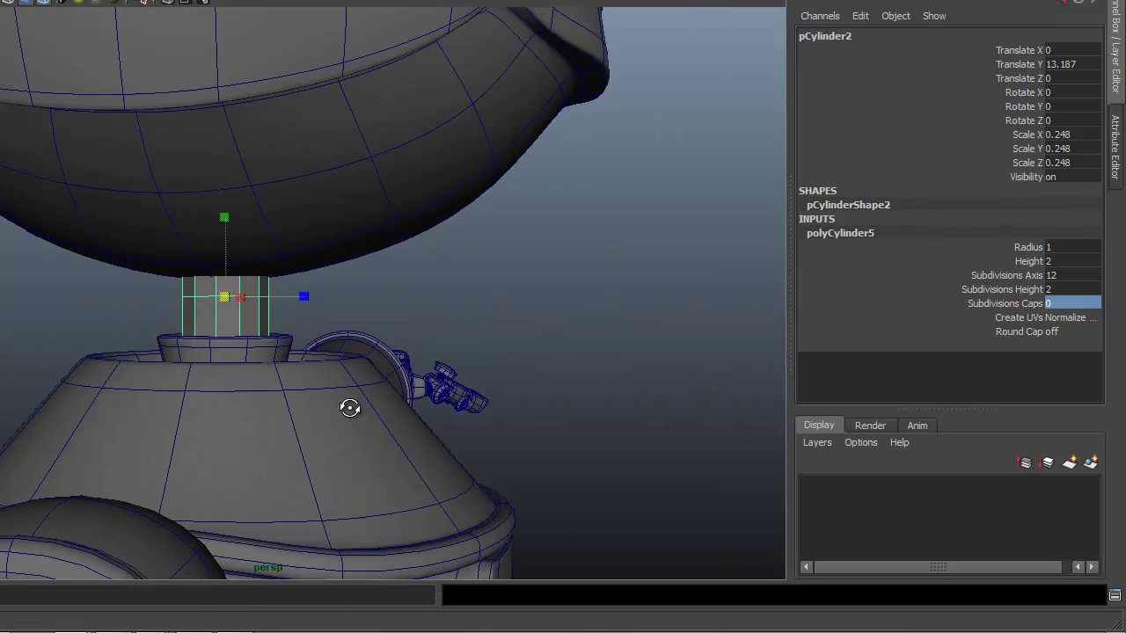
left_click_drag(312, 366, 349, 316, "alt")
left_click_drag(373, 278, 370, 253)
left_click_drag(370, 255, 351, 369, "alt")
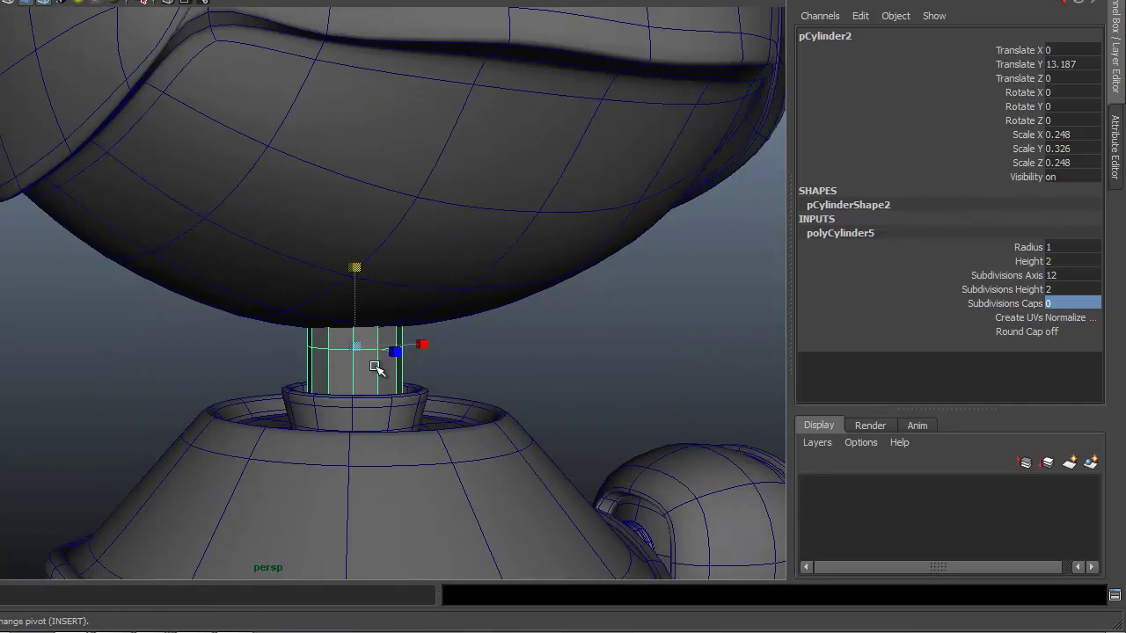
Switch to wireframe display and lower the neck cylinder to about Translate Y 13.11.
key("4")
left_click_drag(352, 426, 402, 405, "alt")
key("Insert")
left_click_drag(350, 314, 341, 319)
Stretch the neck cylinder to a Scale Y of about 0.437 and lower it to about Translate Y 13.085.
left_click_drag(359, 415, 331, 424, "alt")
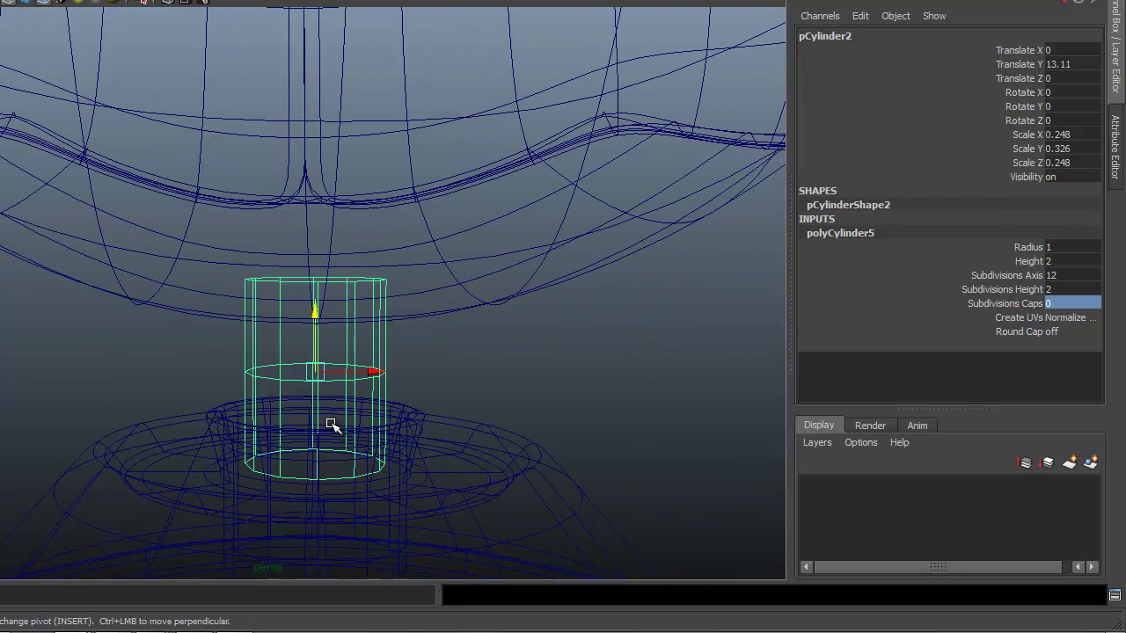
key("r")
left_click_drag(313, 292, 312, 265)
key("w")
left_click_drag(316, 321, 303, 437)
Select the neck's middle ring of vertices, tilt it slightly about X and shift it a little forward along Z.
left_click_drag(217, 401, 204, 403, "alt")
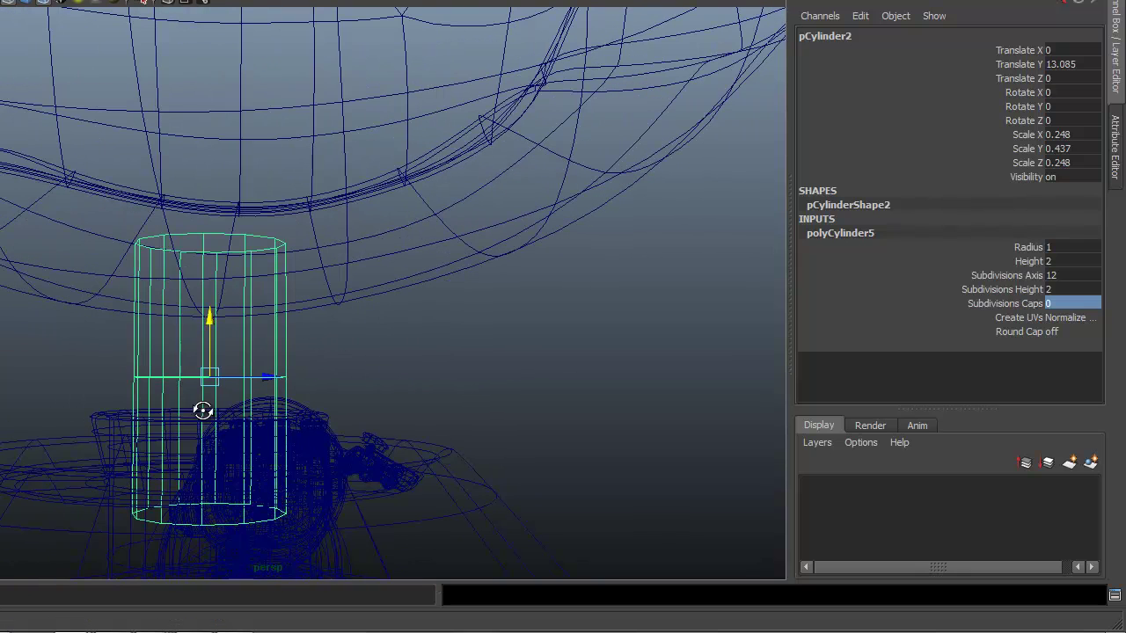
right_click(197, 376)
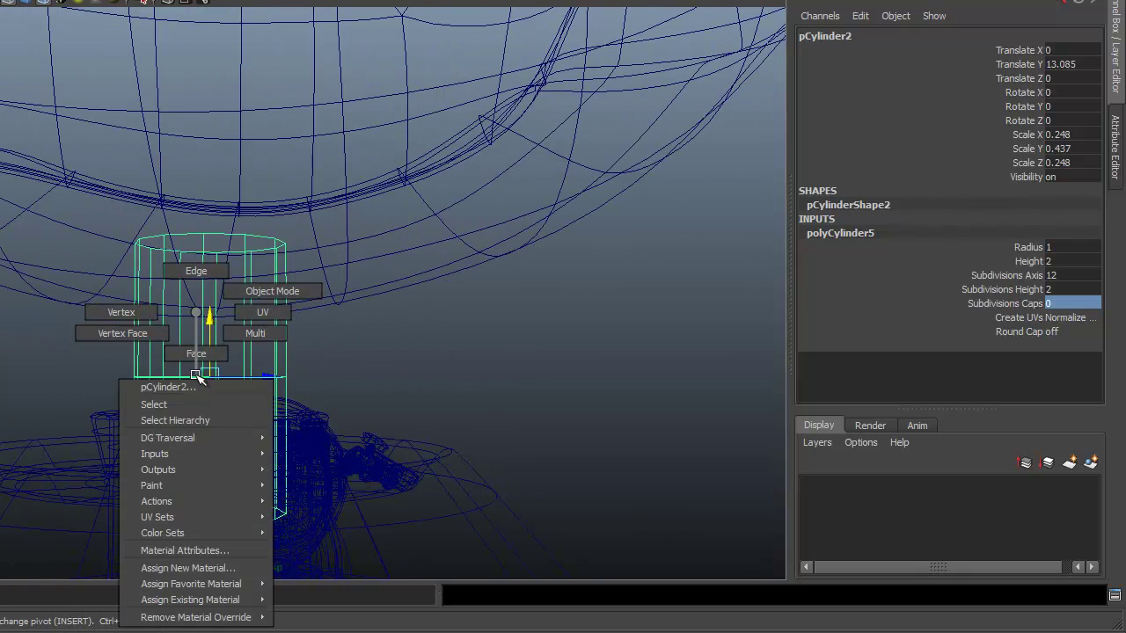
left_click(121, 312)
left_click_drag(110, 349, 330, 393)
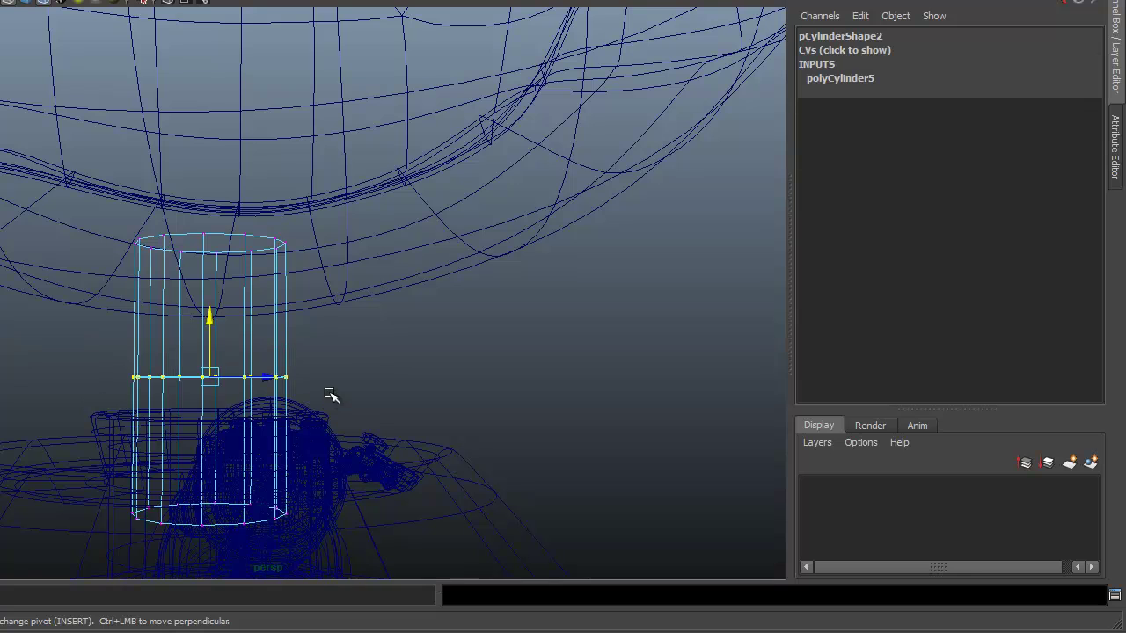
key("r")
key("e")
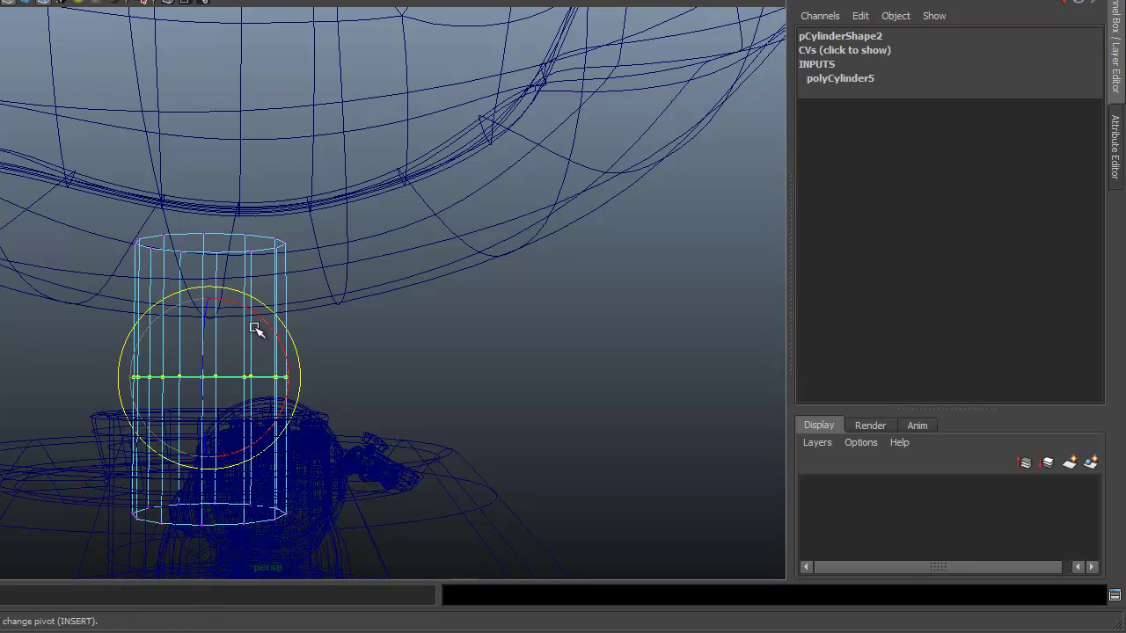
left_click_drag(268, 330, 267, 317)
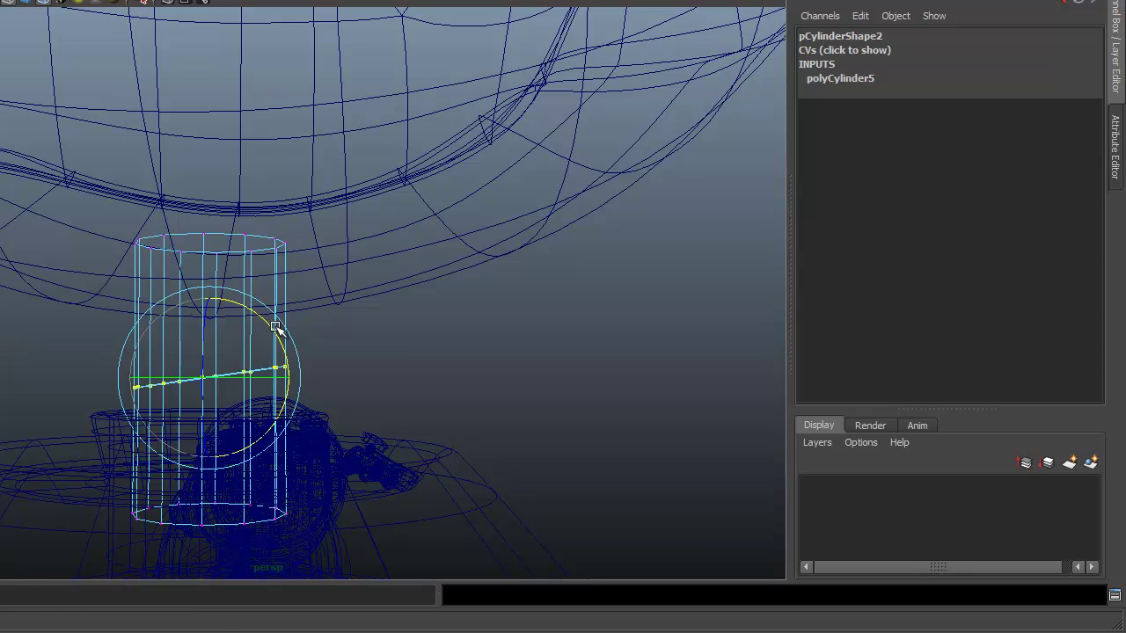
key("w")
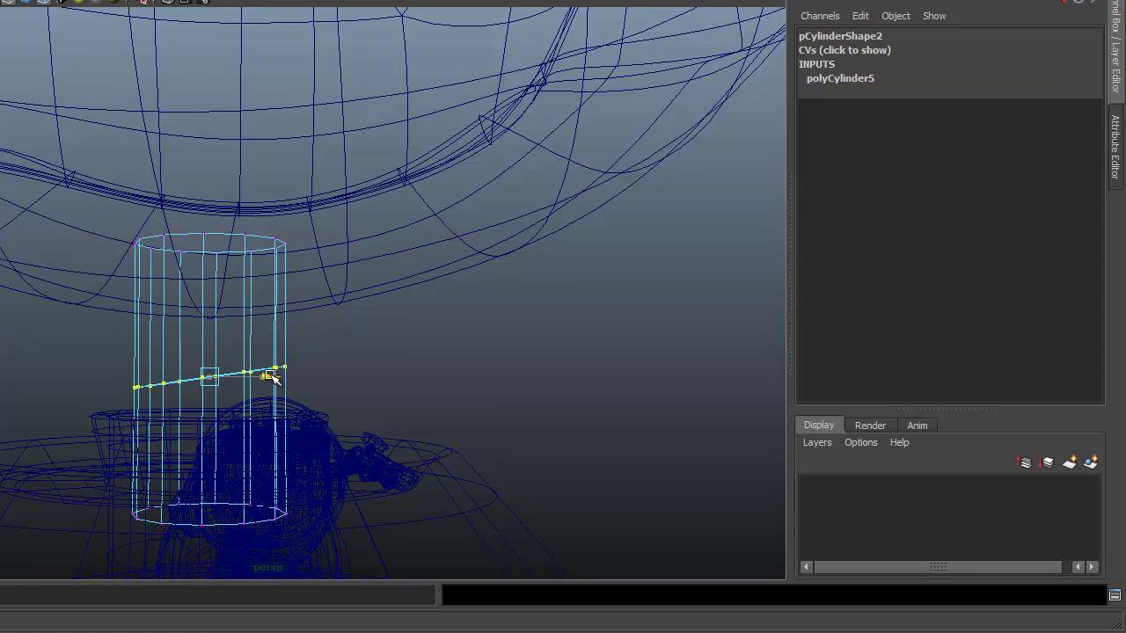
left_click_drag(271, 372, 284, 370)
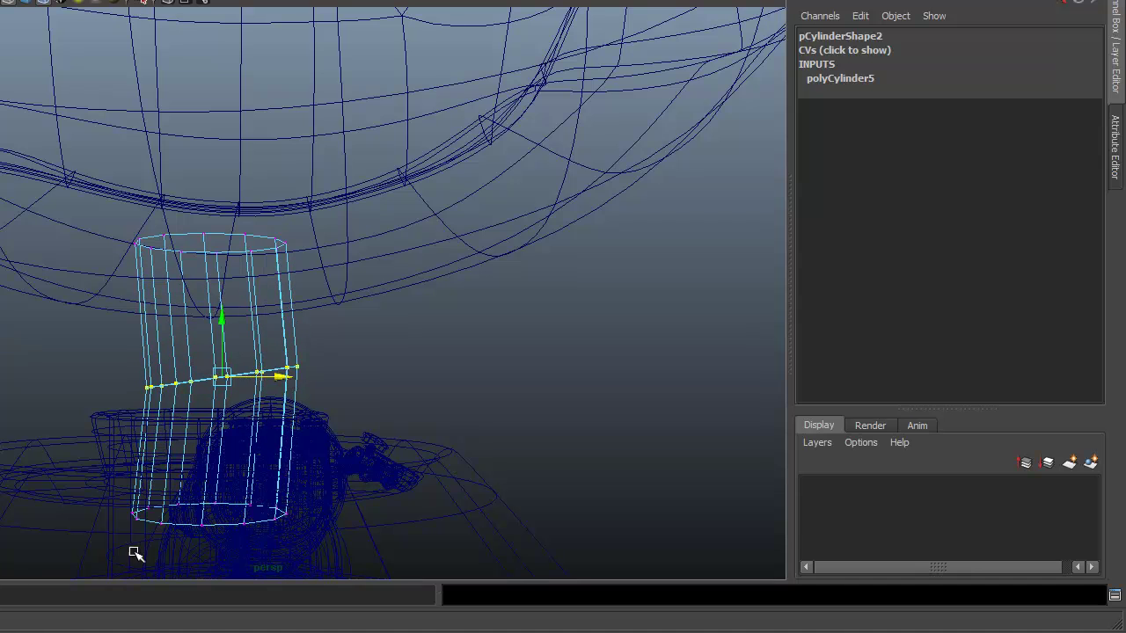
Shift the neck's bottom vertex ring slightly backward along Z and scale the middle ring slightly smaller.
left_click_drag(107, 552, 352, 479)
left_click_drag(257, 517, 256, 516)
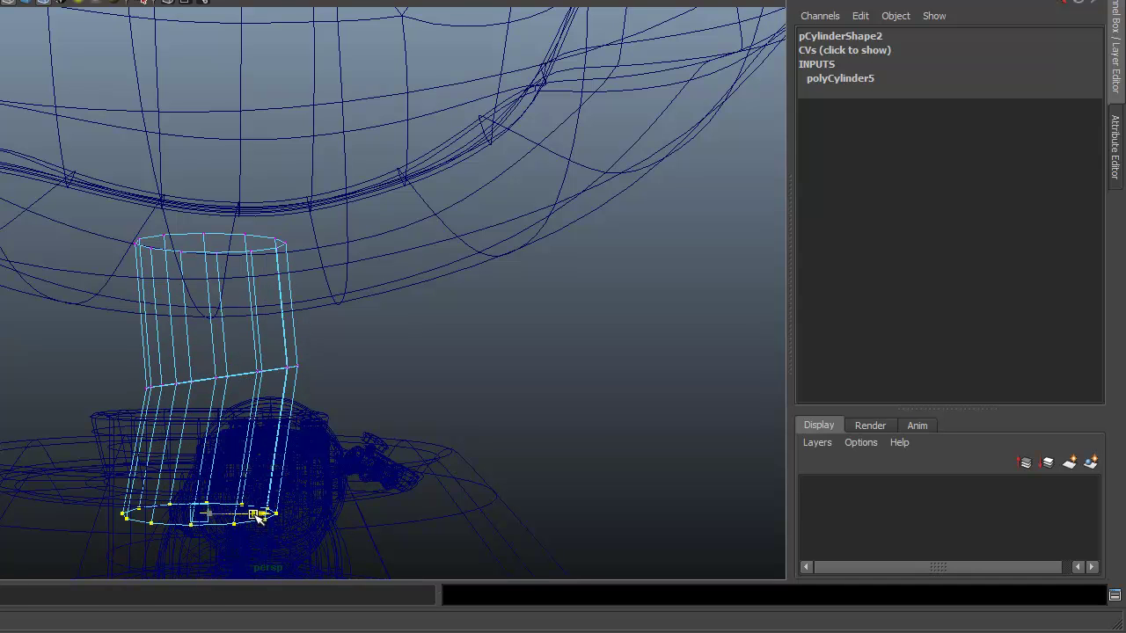
left_click_drag(320, 475, 280, 475, "alt")
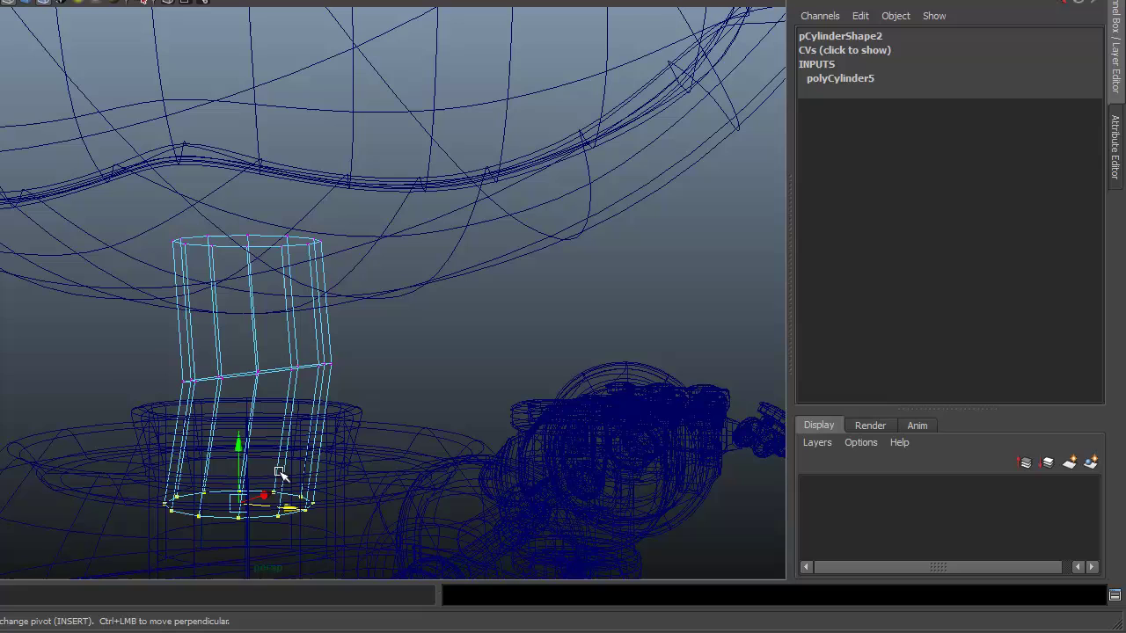
left_click_drag(141, 344, 367, 399)
key("r")
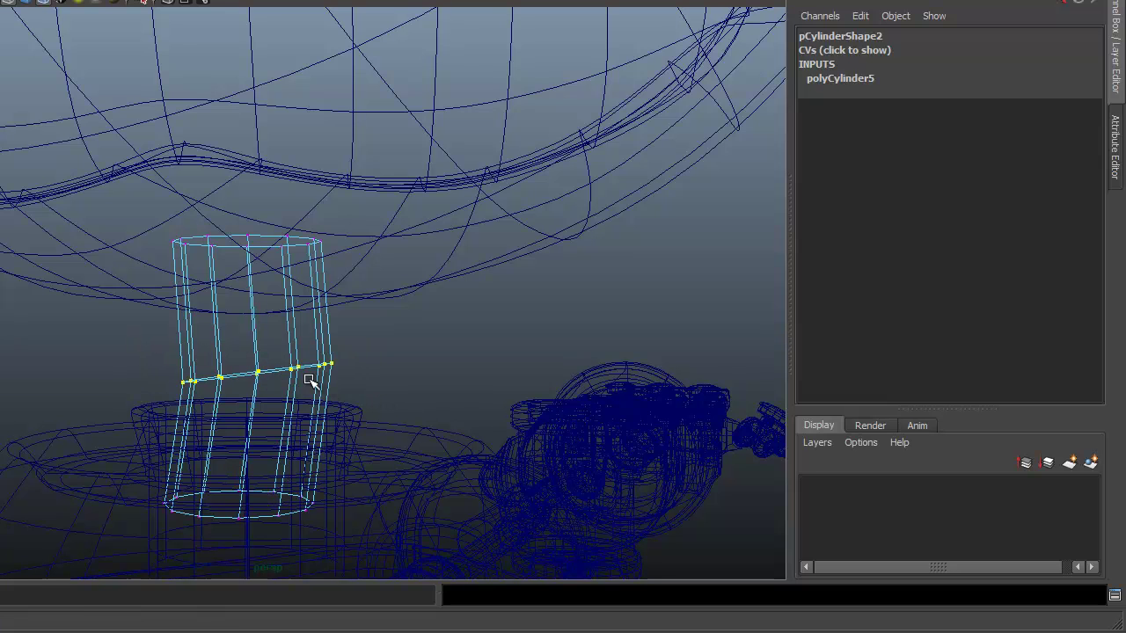
left_click_drag(256, 372, 254, 372)
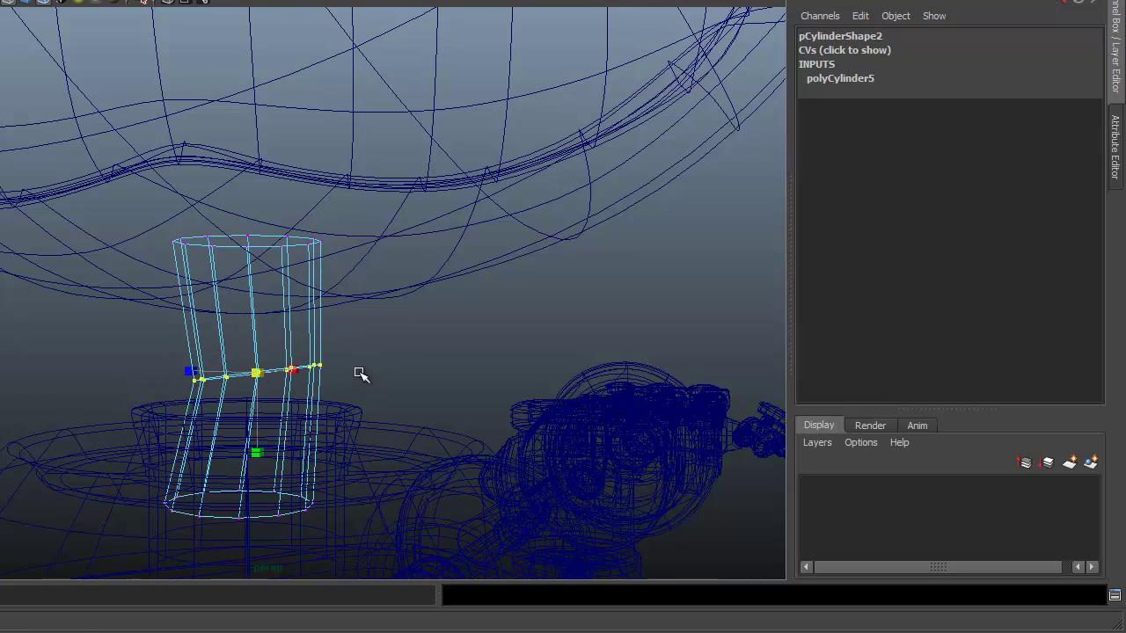
Delete the cap faces at the top and bottom ends of the neck cylinder.
left_click_drag(327, 355, 301, 311, "alt")
right_click_drag(252, 219, 280, 255)
right_click_drag(205, 283, 434, 285, "alt")
left_click_drag(434, 286, 252, 344, "alt")
left_click(254, 243)
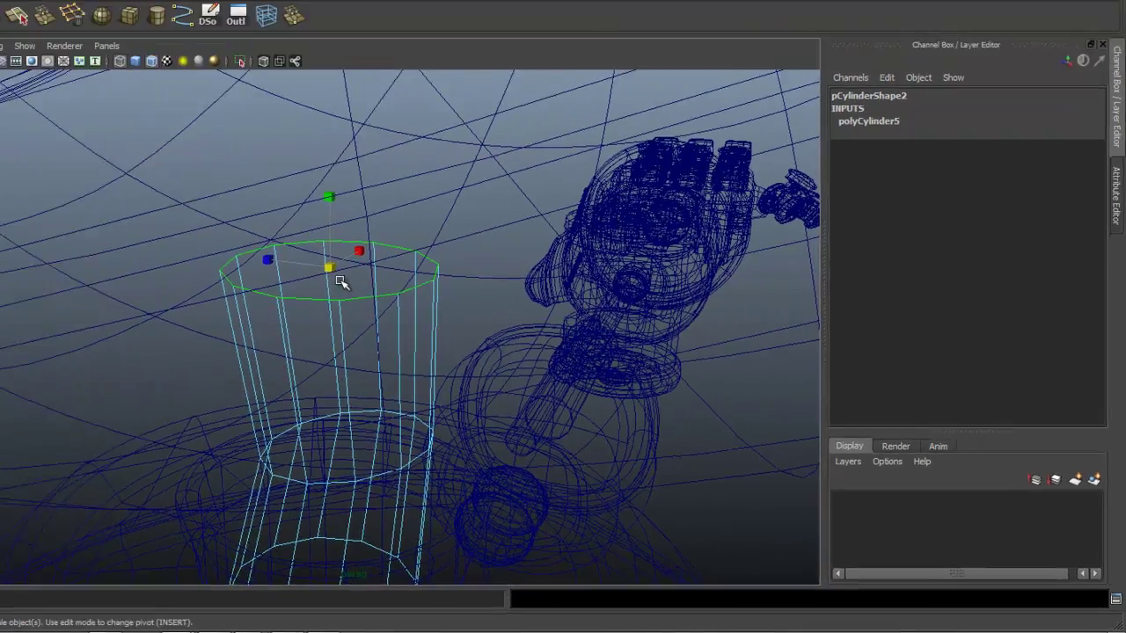
key("Delete")
middle_click_drag(294, 374, 320, 280, "alt")
left_click_drag(393, 476, 457, 322, "alt")
left_click(439, 436)
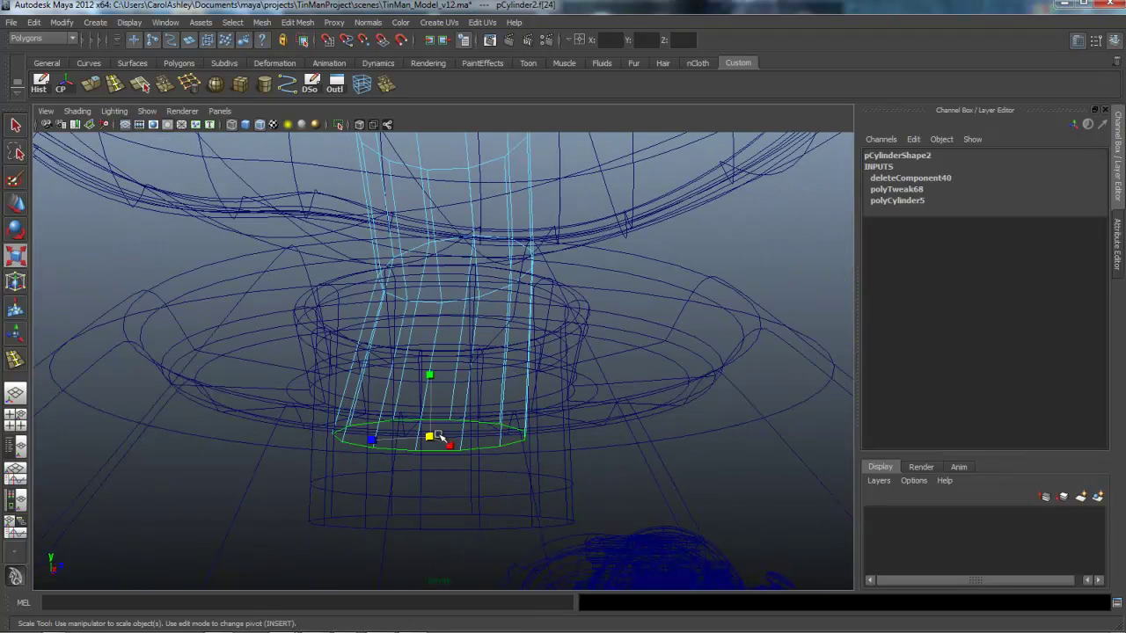
key("Delete")
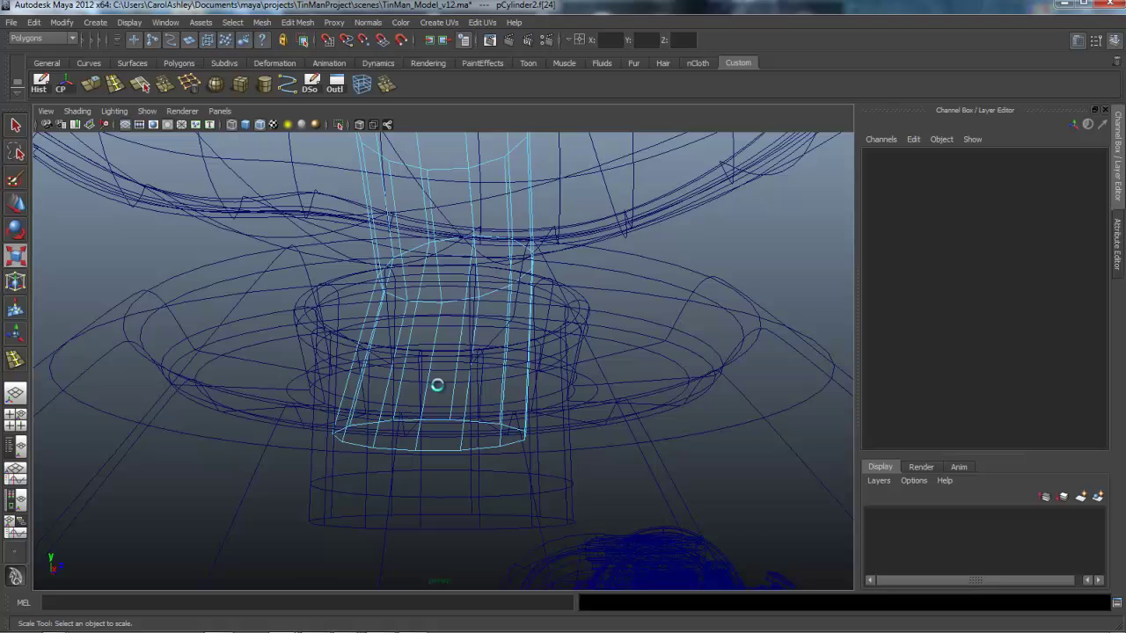
Insert an edge loop close to the neck's top rim and another close to its bottom rim.
scroll(439, 386, "down", 3)
left_click_drag(440, 388, 437, 391, "alt")
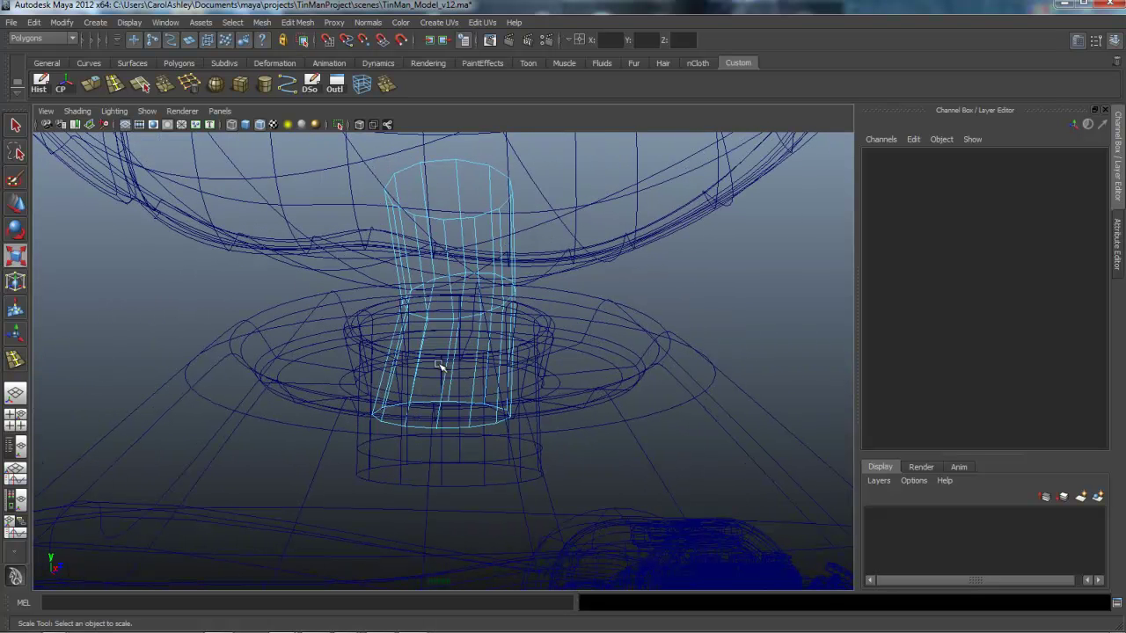
left_click(16, 359)
left_click_drag(448, 236, 446, 225)
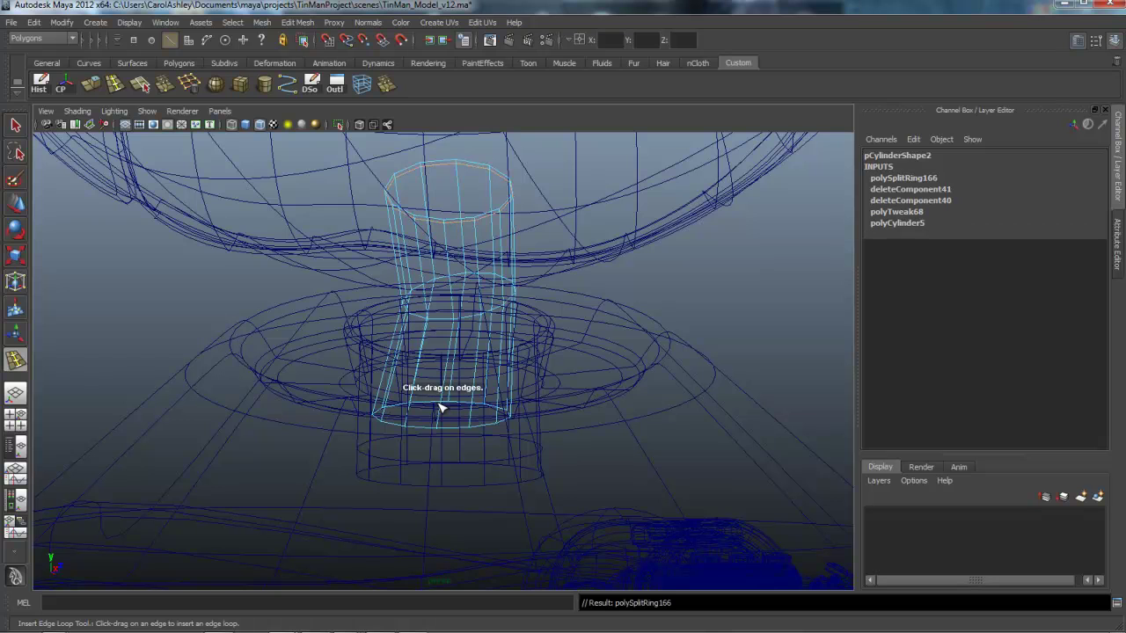
left_click_drag(442, 408, 440, 427)
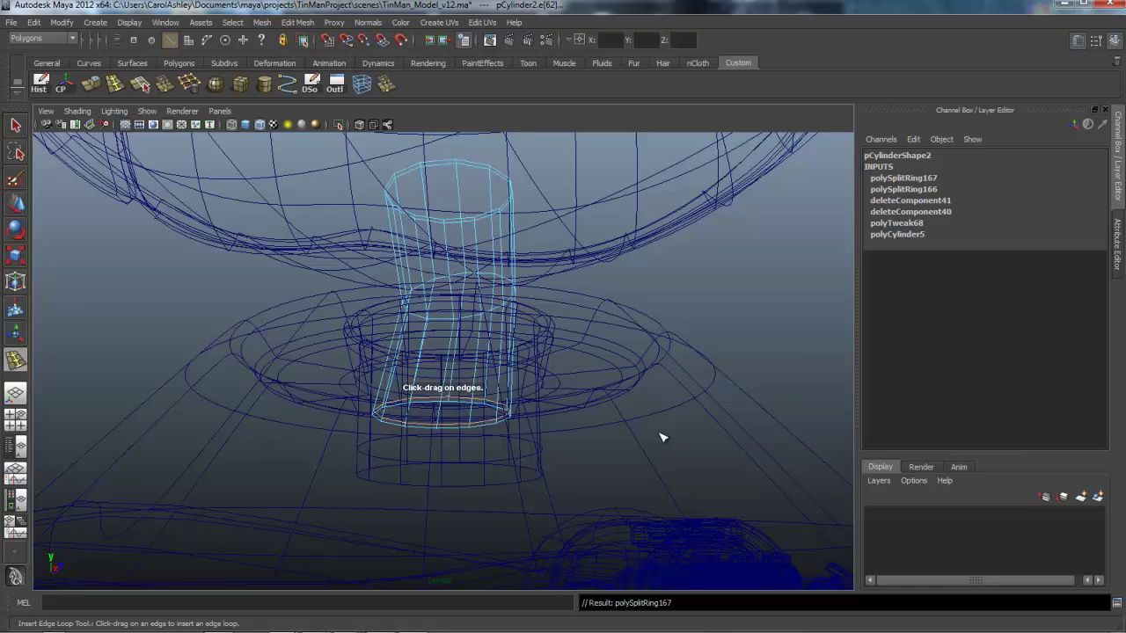
Return to shaded display and object mode, and check the finished neck between head and torso from several sides.
scroll(663, 437, "up", 5)
left_click_drag(662, 437, 477, 421, "alt")
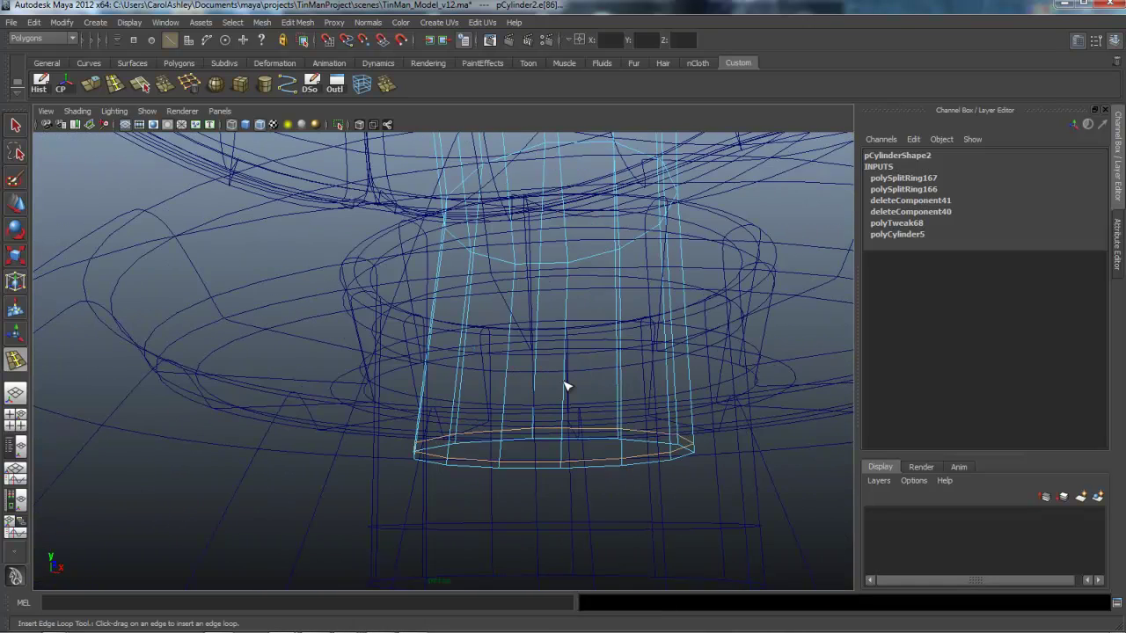
key("5")
scroll(565, 370, "down", 4)
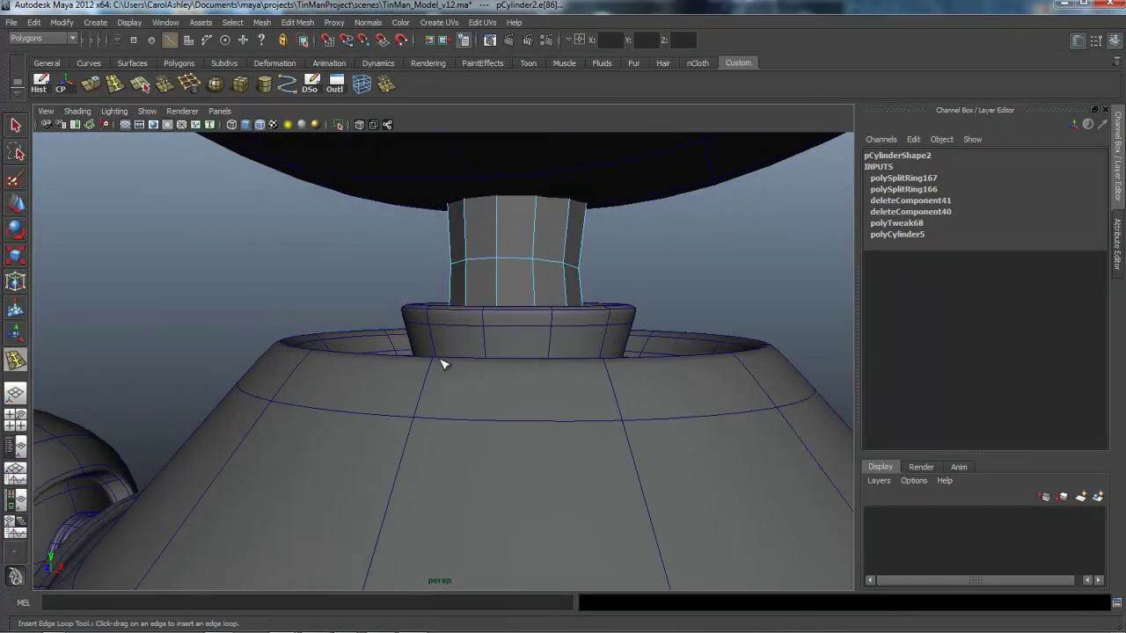
key("q")
right_click_drag(545, 255, 603, 240)
scroll(619, 274, "down", 3)
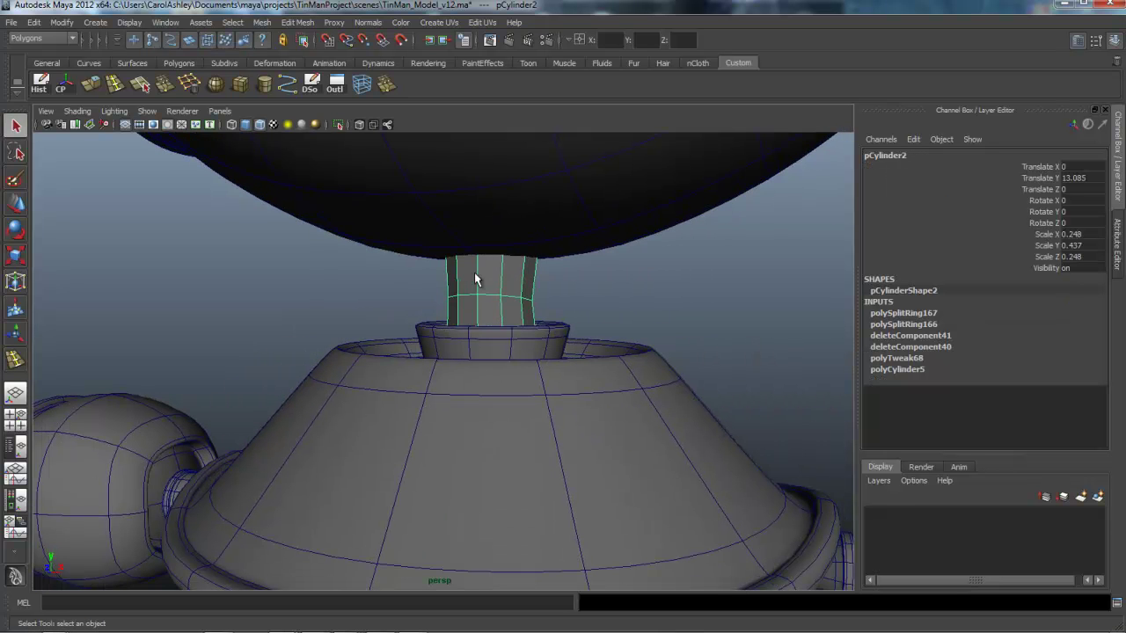
left_click_drag(465, 321, 378, 377, "alt")
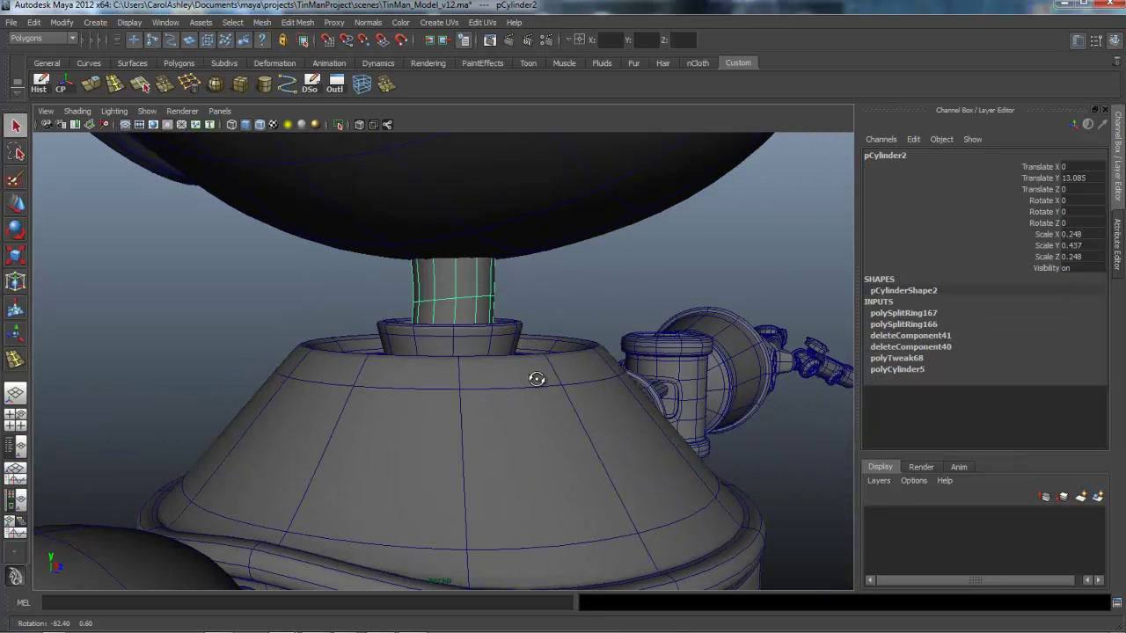
right_click_drag(377, 377, 600, 380, "alt")
left_click_drag(528, 396, 396, 400, "alt")
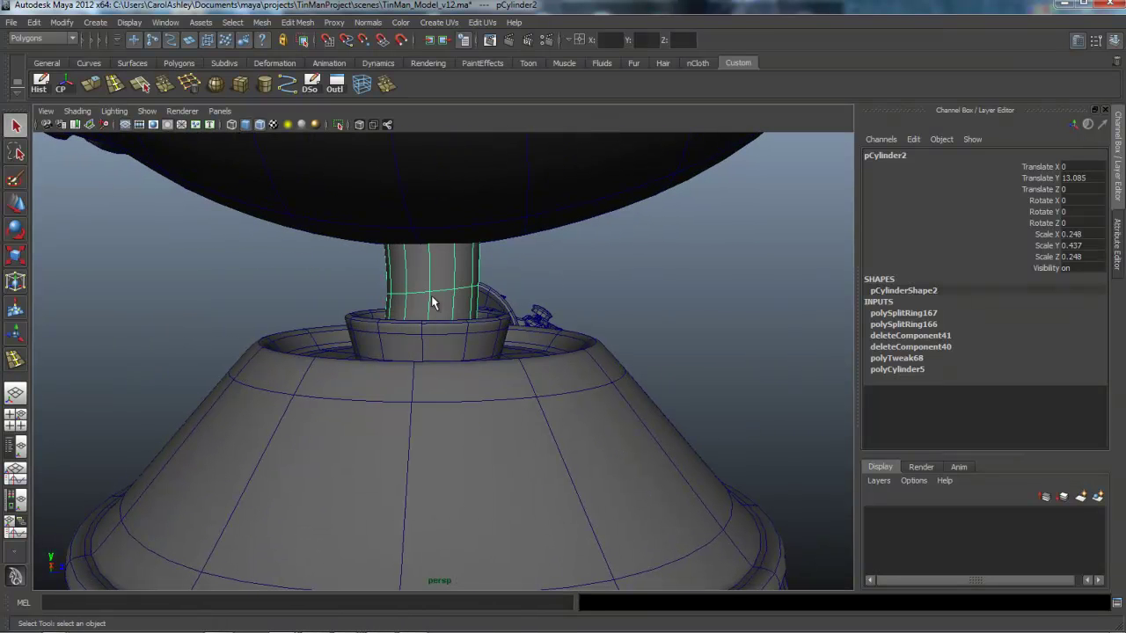
Insert an edge loop around the neck just above its middle ring.
left_click(15, 359)
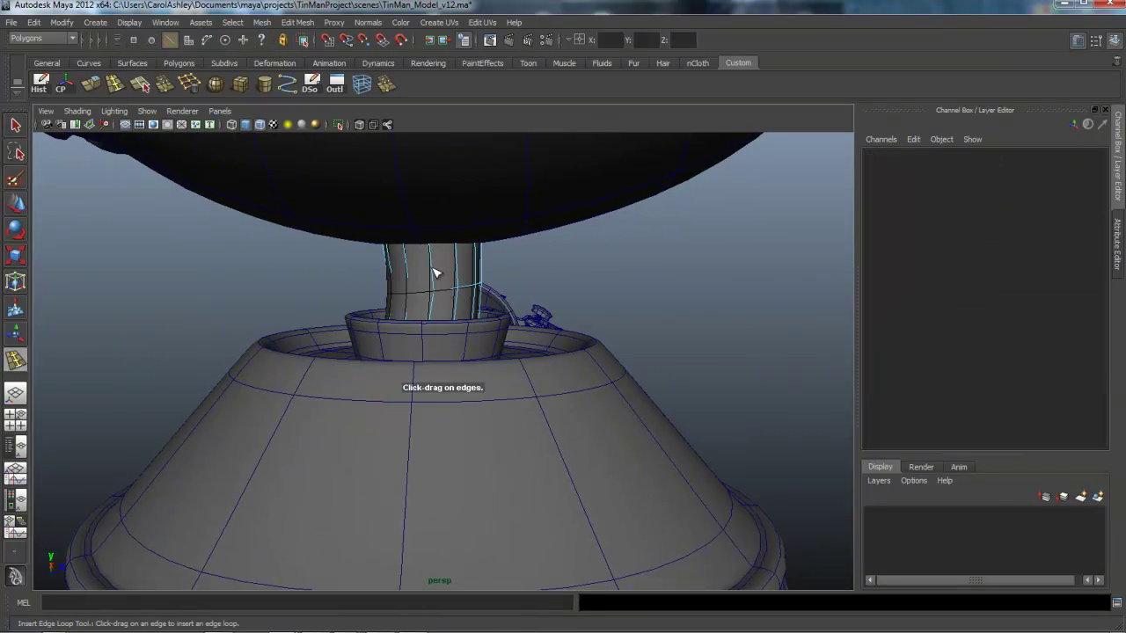
left_click_drag(435, 271, 437, 286)
key("q")
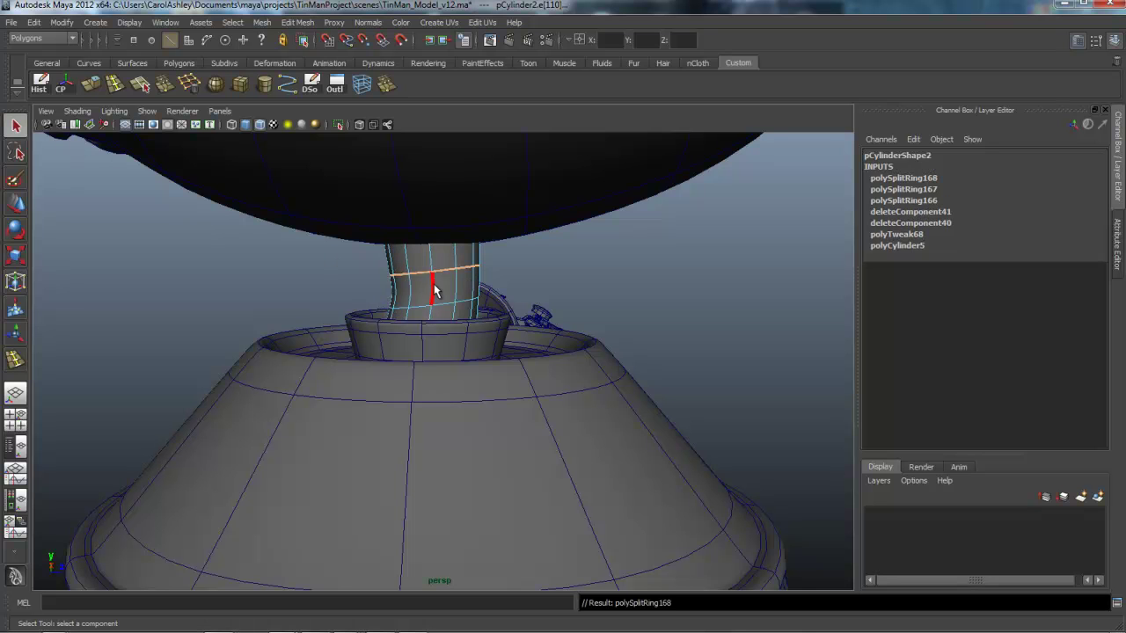
Turn off the neck's smooth preview and slightly rescale its two middle vertex rings together.
key("1")
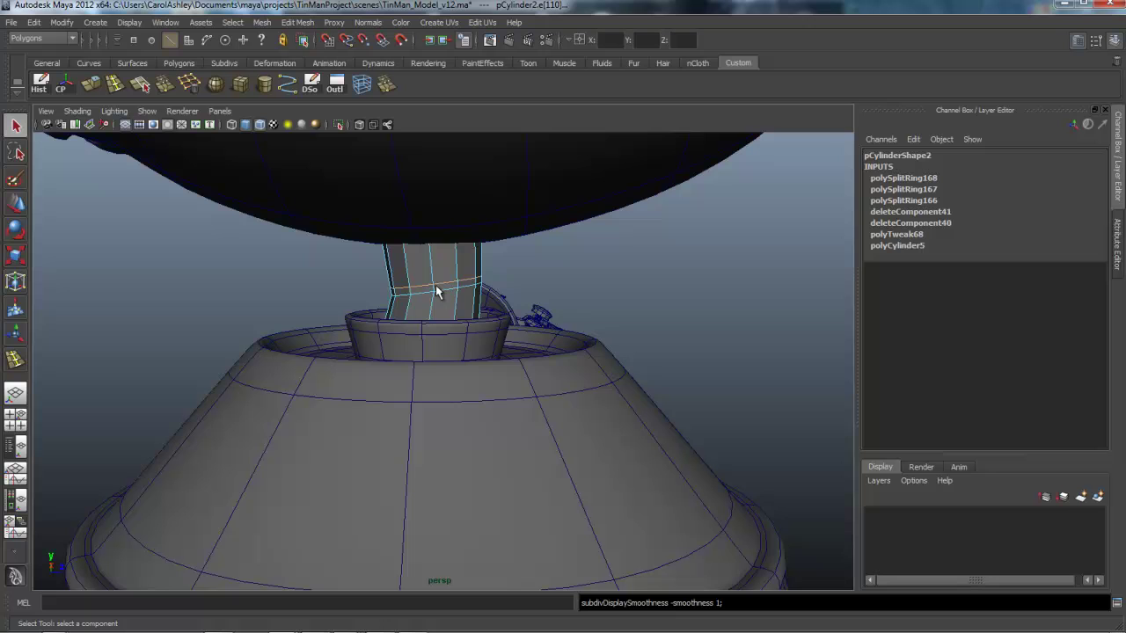
right_click_drag(436, 286, 387, 288)
left_click_drag(343, 268, 505, 297)
key("r")
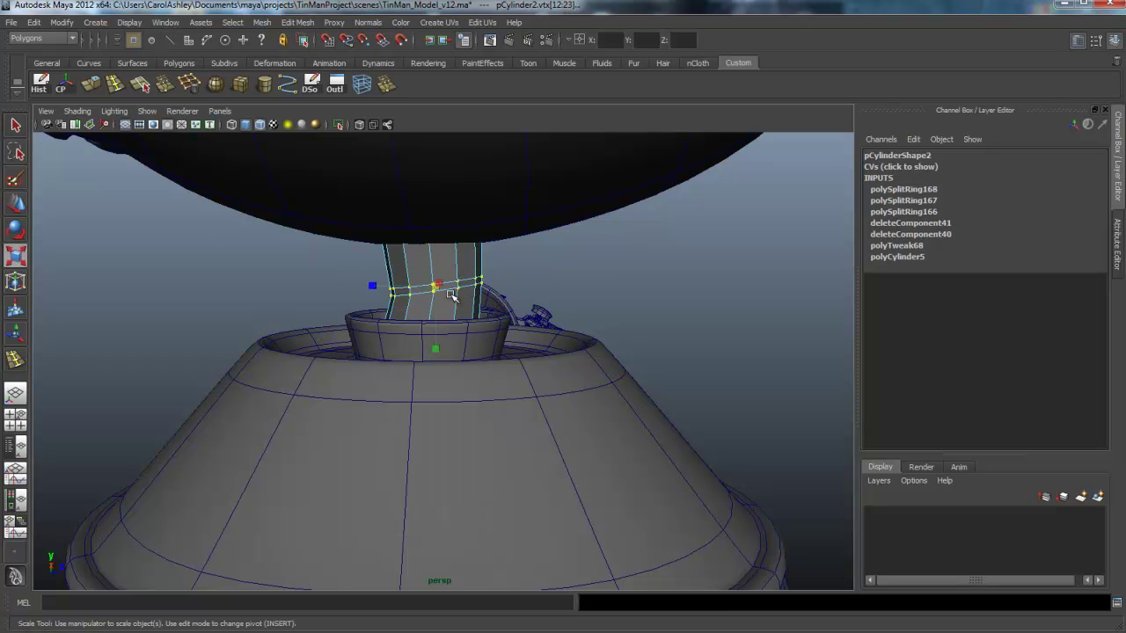
left_click_drag(441, 284, 449, 290)
key("w")
Return the neck to object mode with smooth preview and check how it joins the head and torso.
left_click_drag(474, 365, 505, 425, "alt")
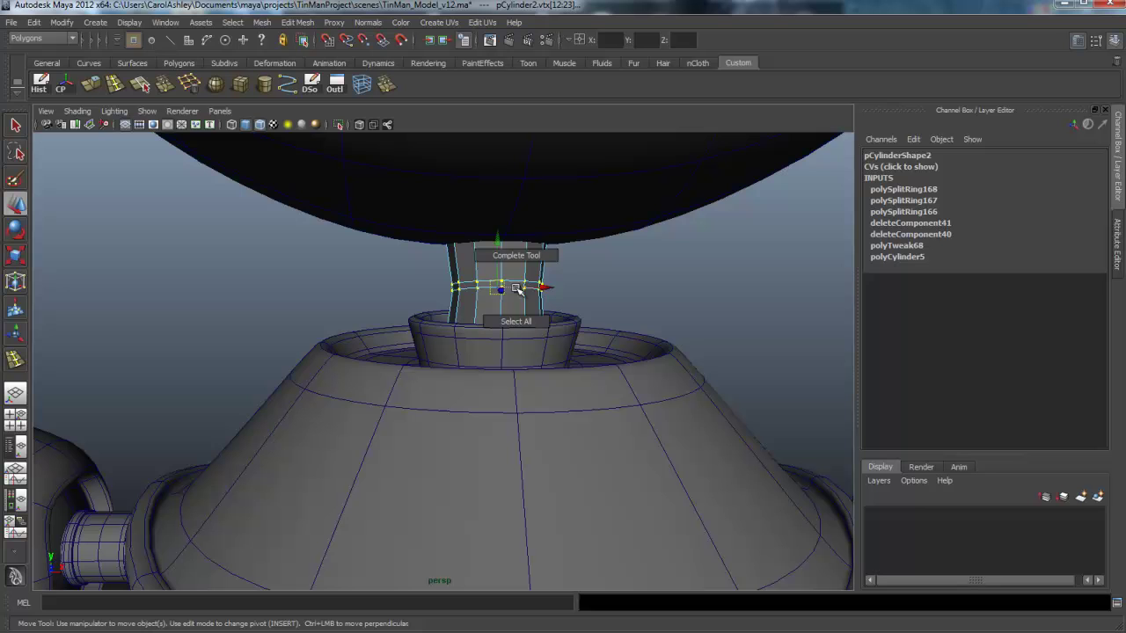
right_click_drag(533, 265, 567, 250)
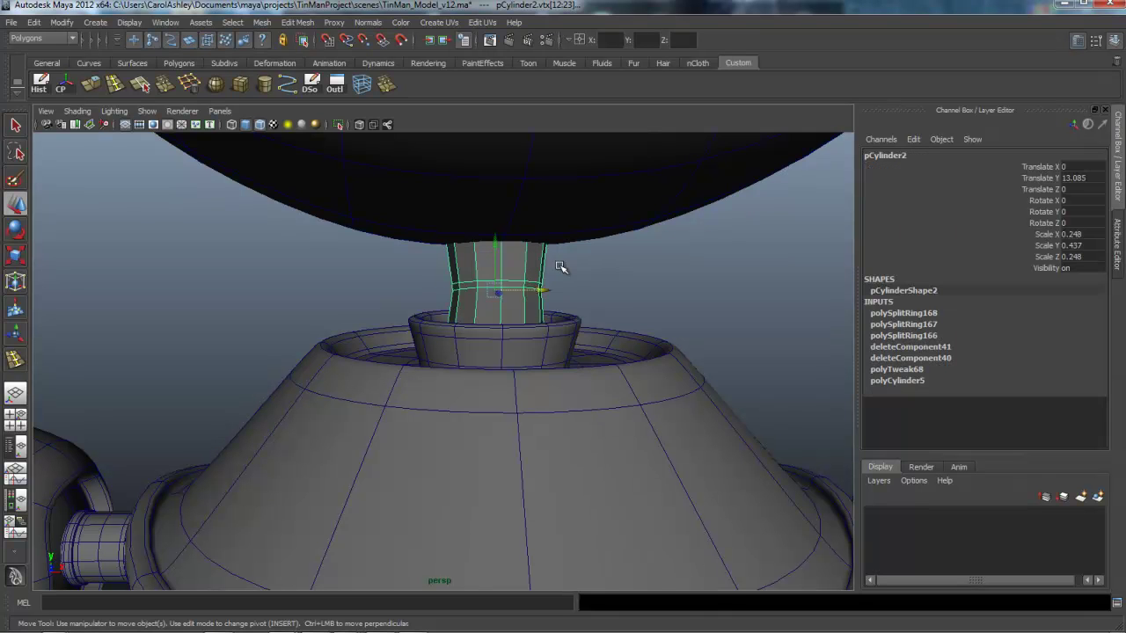
key("3")
left_click(645, 313)
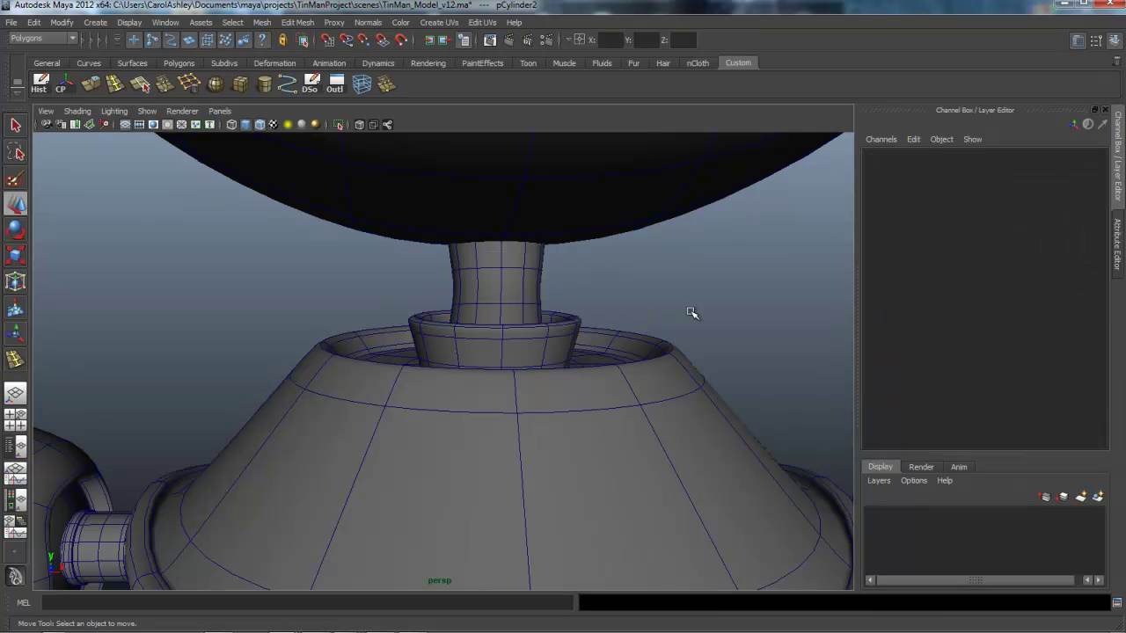
right_click_drag(420, 314, 350, 314, "alt")
middle_click_drag(475, 314, 464, 392, "alt")
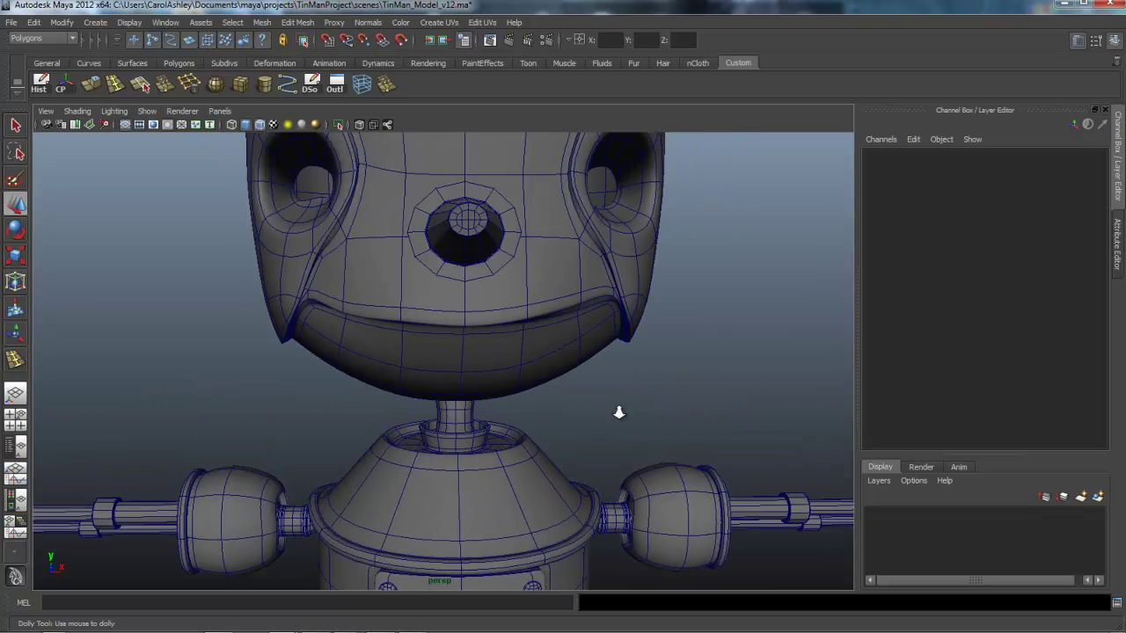
right_click_drag(618, 413, 523, 387, "alt")
middle_click_drag(502, 370, 484, 408, "alt")
scroll(519, 409, "down", 2)
left_click_drag(555, 410, 425, 395, "alt")
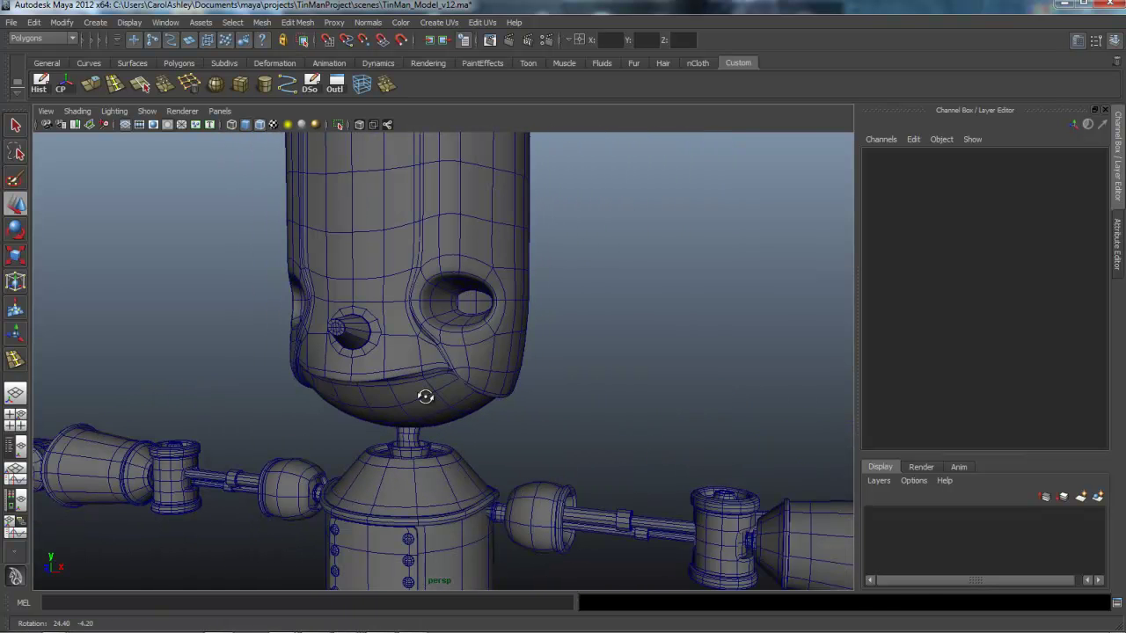
Create a polygon cylinder and move it up beside the head, to about X 3.42 and Y 15.508.
left_click(266, 83)
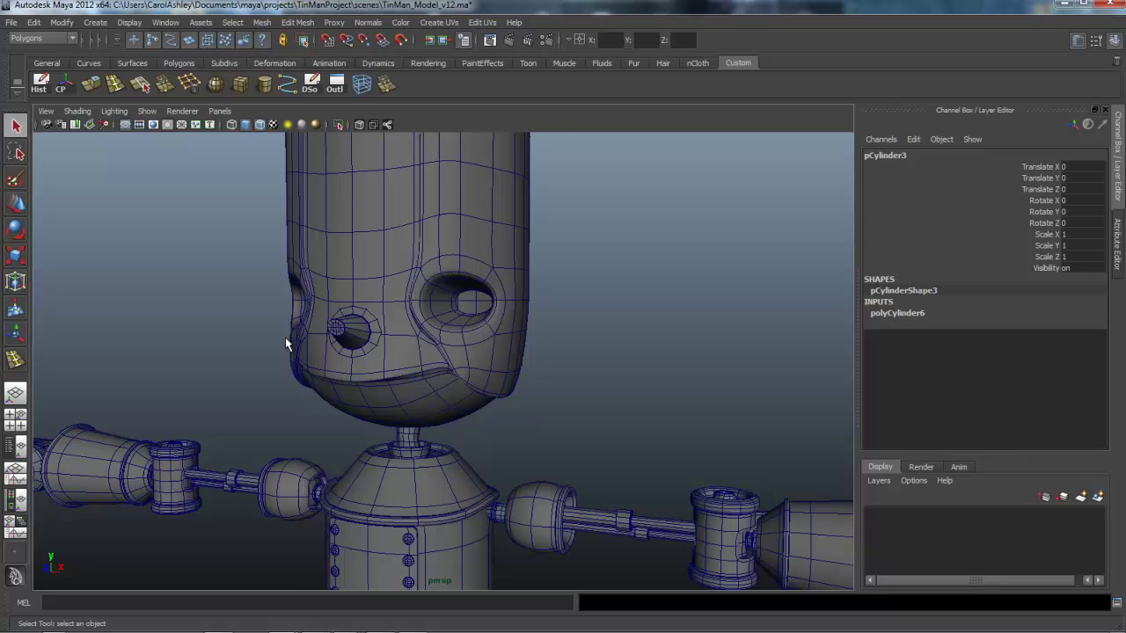
scroll(285, 337, "down", 8)
scroll(418, 397, "up", 2)
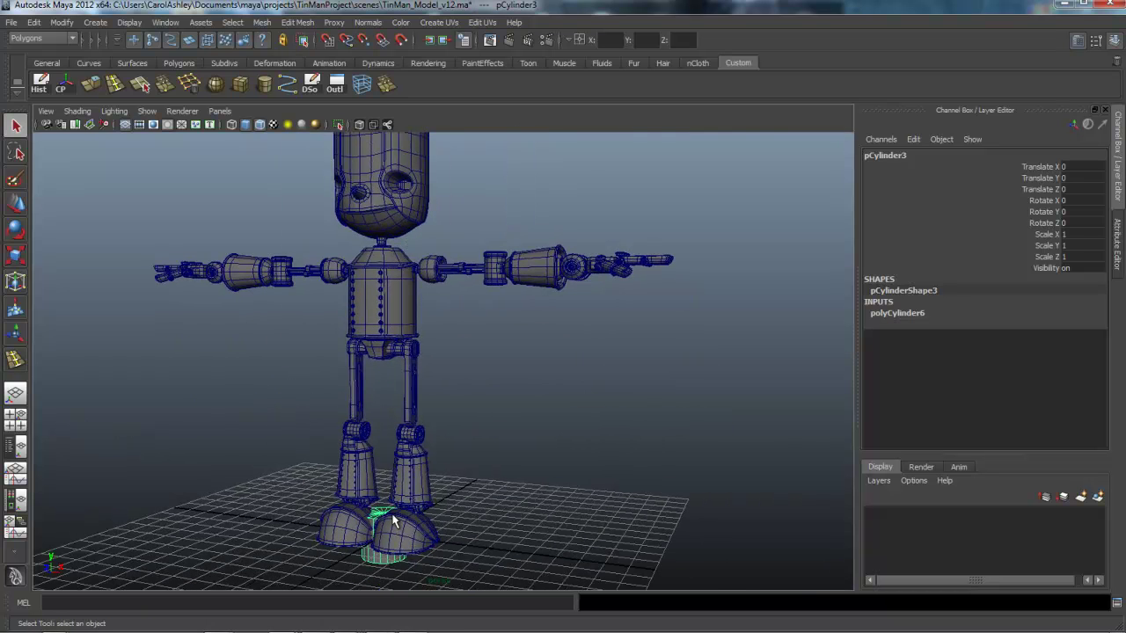
key("w")
left_click_drag(391, 517, 495, 176)
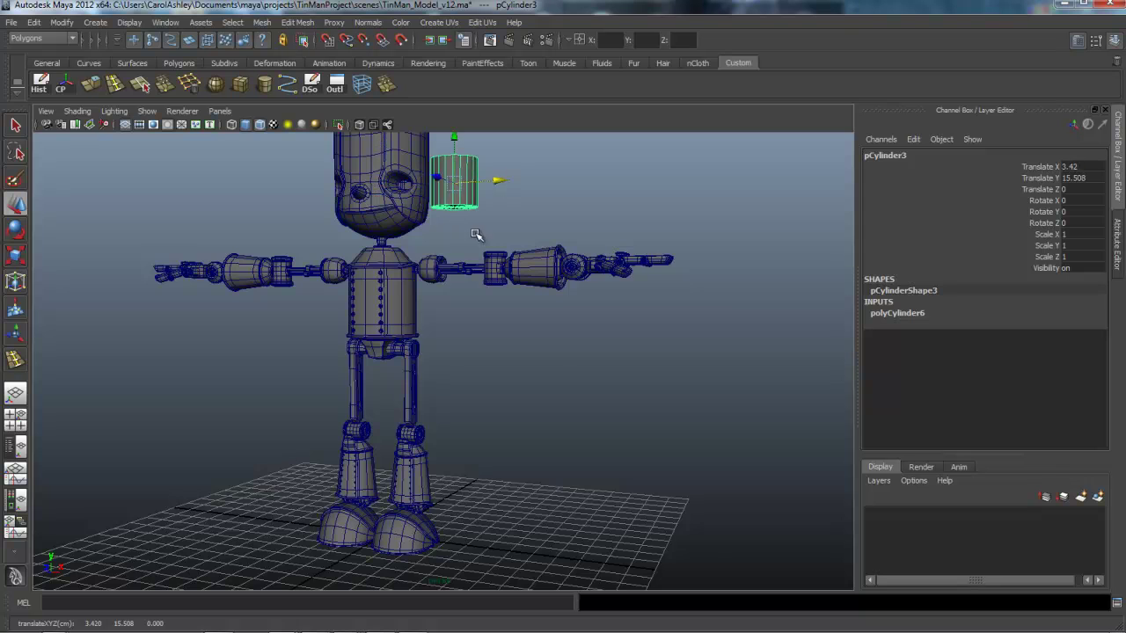
key("f")
Set the new cylinder's subdivisions to 12 around the axis, 3 along the height and 0 on the caps.
left_click(895, 312)
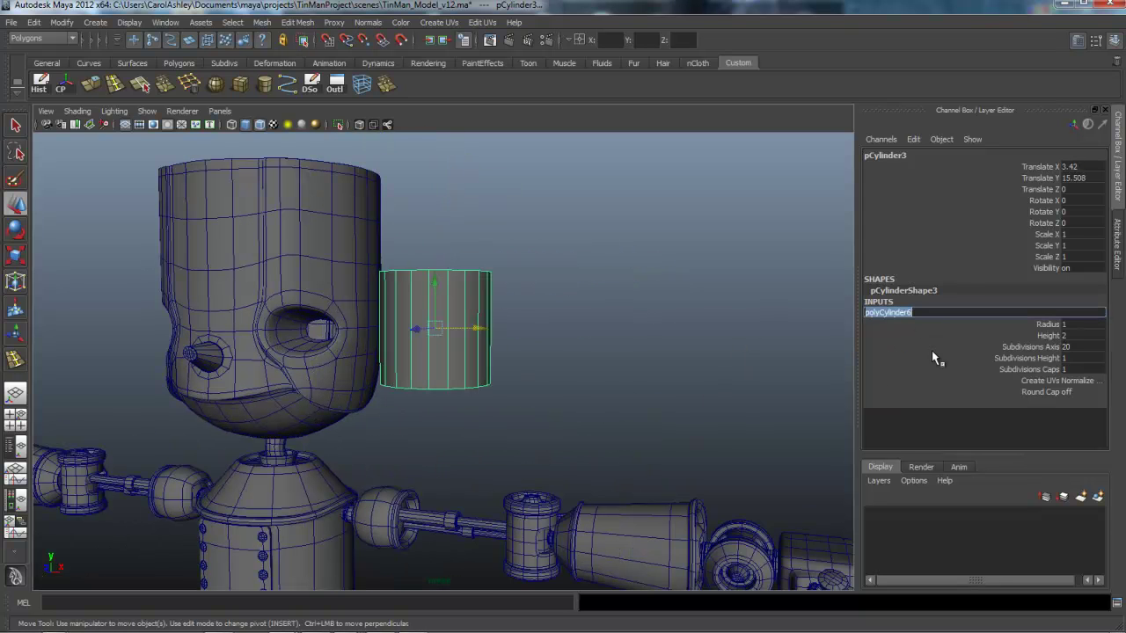
left_click(1080, 346)
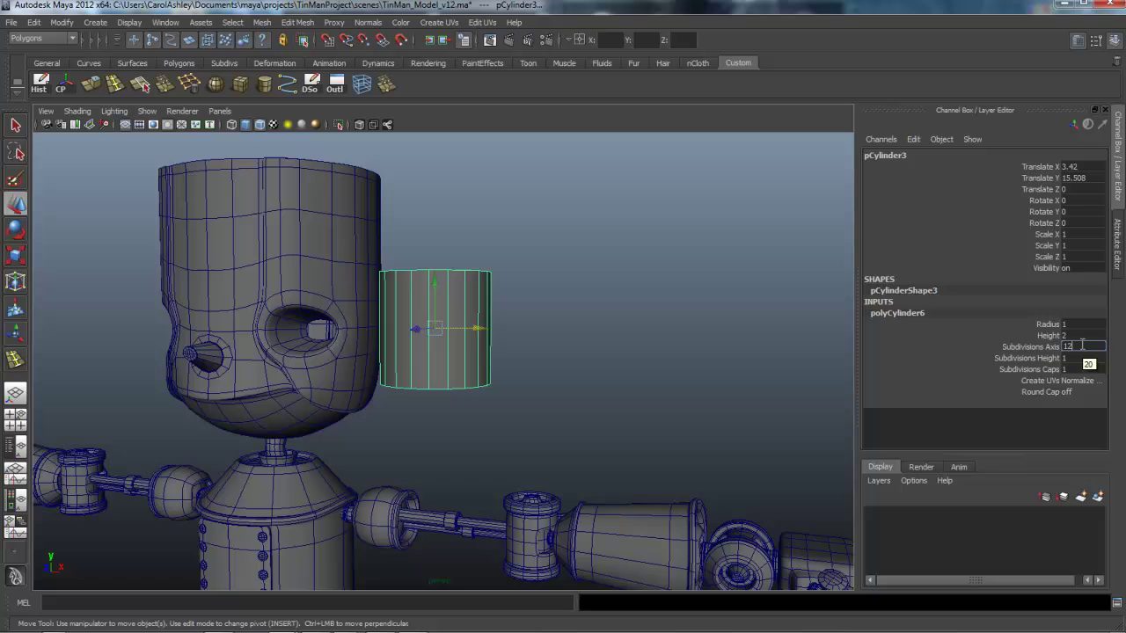
type("12")
key("Return")
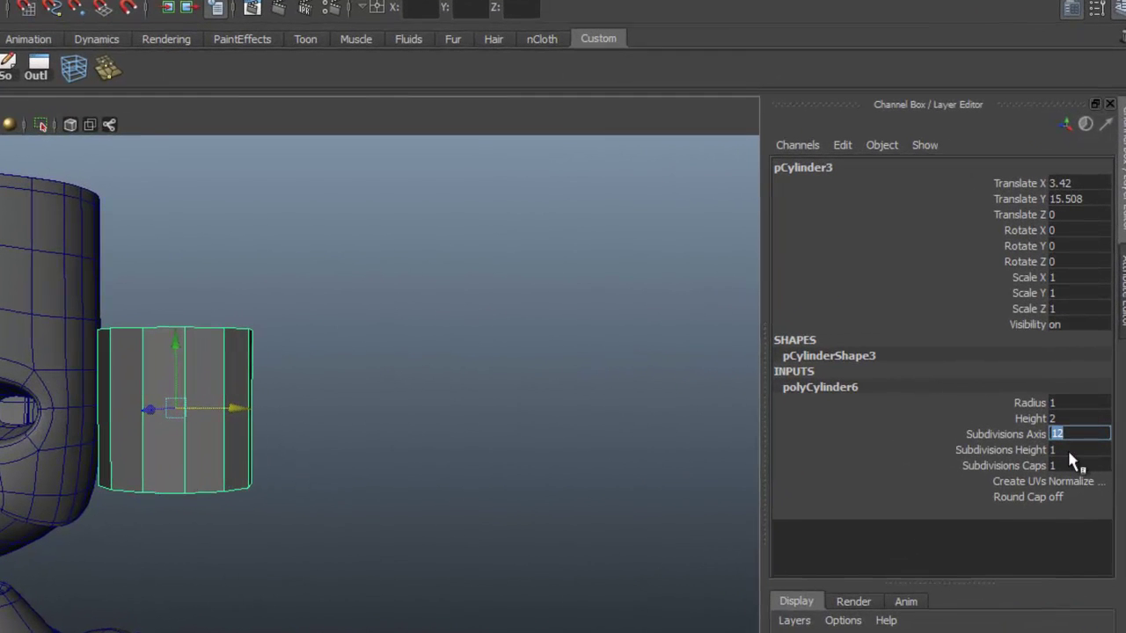
left_click(1069, 450)
key("Return")
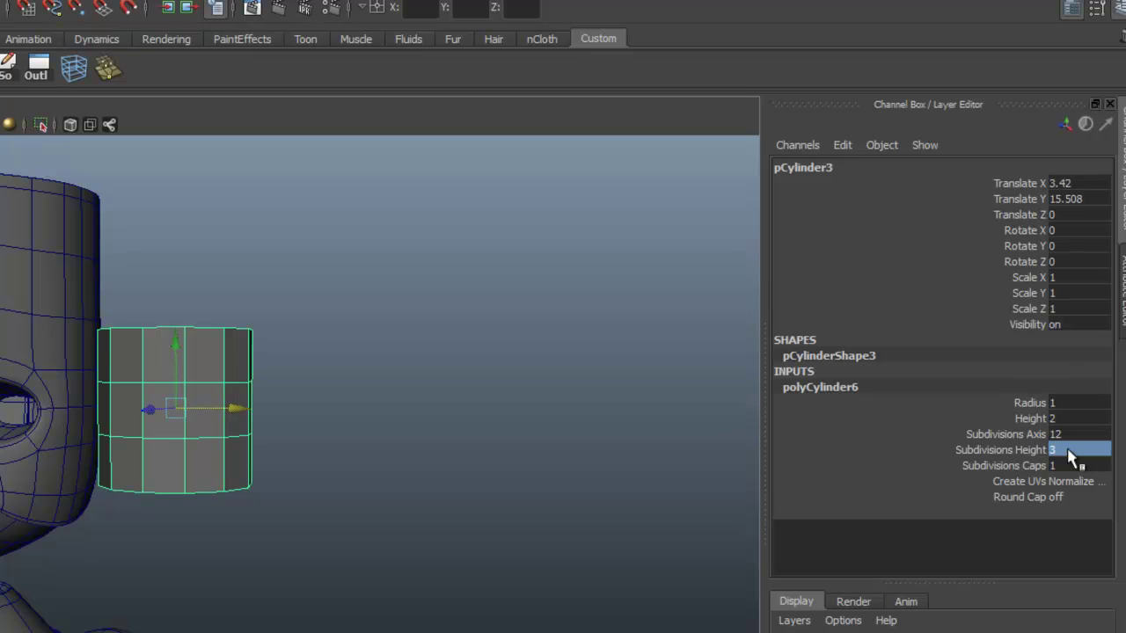
left_click(1075, 465)
type("0")
key("Return")
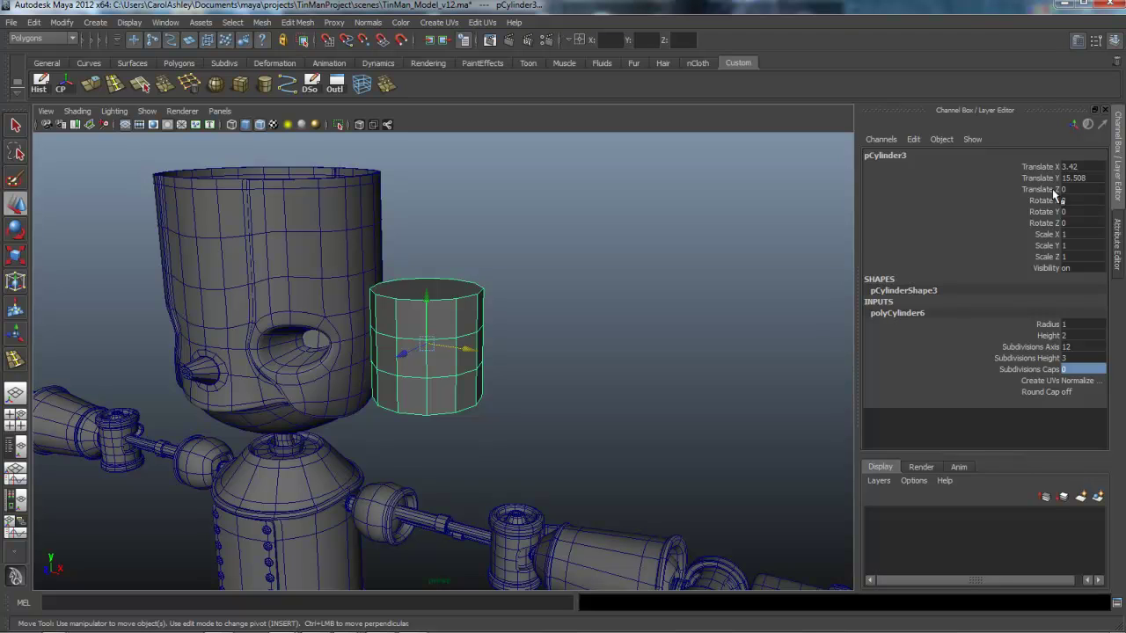
Rotate the cylinder 90 degrees about X so its flat end faces forward.
left_click(1100, 200)
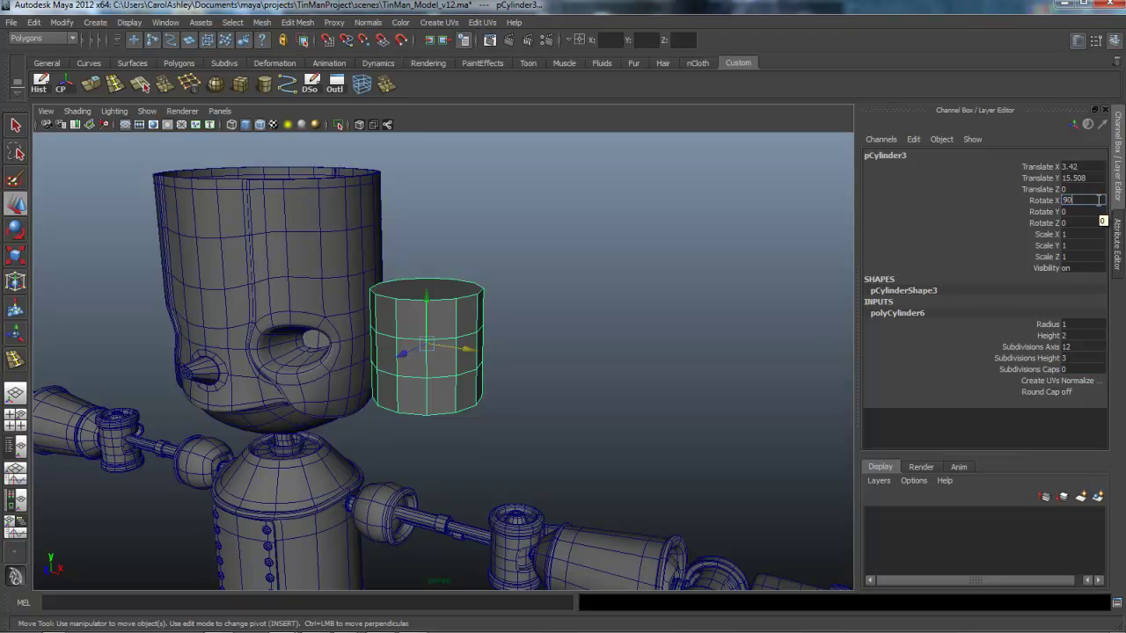
key("Return")
left_click_drag(445, 470, 445, 478, "alt")
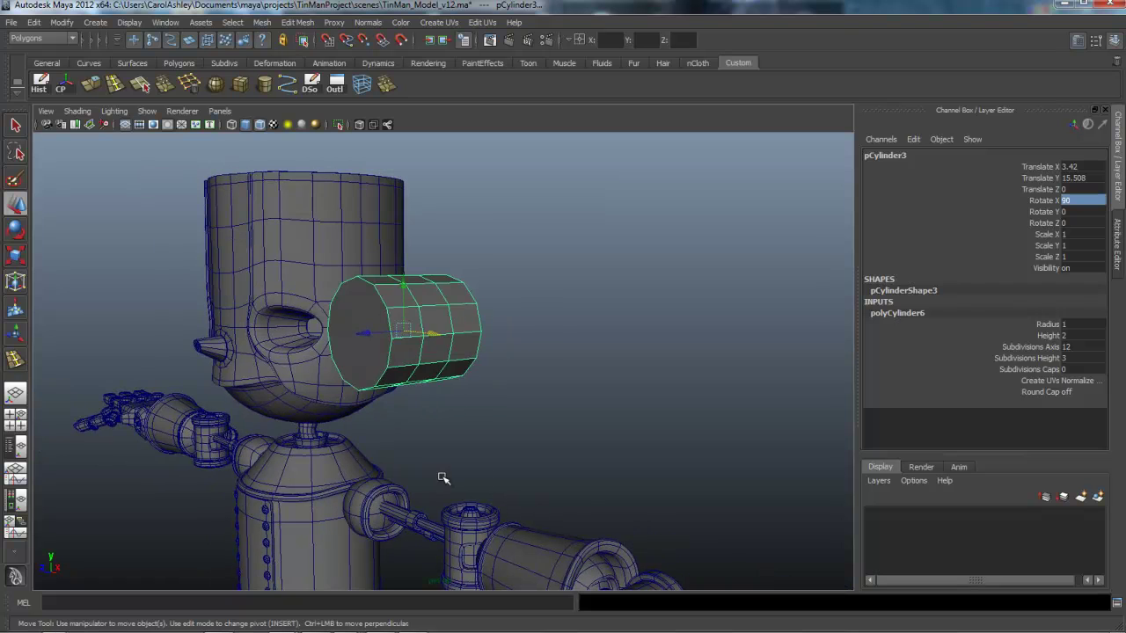
Scale the cylinder down and move it into the tin man's left eye socket, to about X 1.411 and Z 1.013.
key("e")
key("r")
left_click_drag(408, 335, 326, 334)
left_click_drag(402, 332, 415, 338)
key("w")
left_click_drag(350, 428, 399, 431, "alt")
right_click_drag(399, 430, 580, 427, "alt")
middle_click_drag(387, 427, 516, 422, "alt")
key("f")
Scale the eye cylinder to fit the socket opening, about 0.378 in X and Z and 0.624 in Y.
right_click_drag(518, 428, 520, 445, "alt")
mouse_move(520, 446)
left_mouse_down("alt")
mouse_move(411, 447)
mouse_move(588, 457)
mouse_move(590, 472)
mouse_move(601, 466)
mouse_move(465, 452)
mouse_move(557, 467)
mouse_move(629, 450)
mouse_move(490, 452)
mouse_move(520, 457)
mouse_move(508, 454)
left_mouse_up("alt")
key("r")
left_click_drag(447, 369, 437, 362)
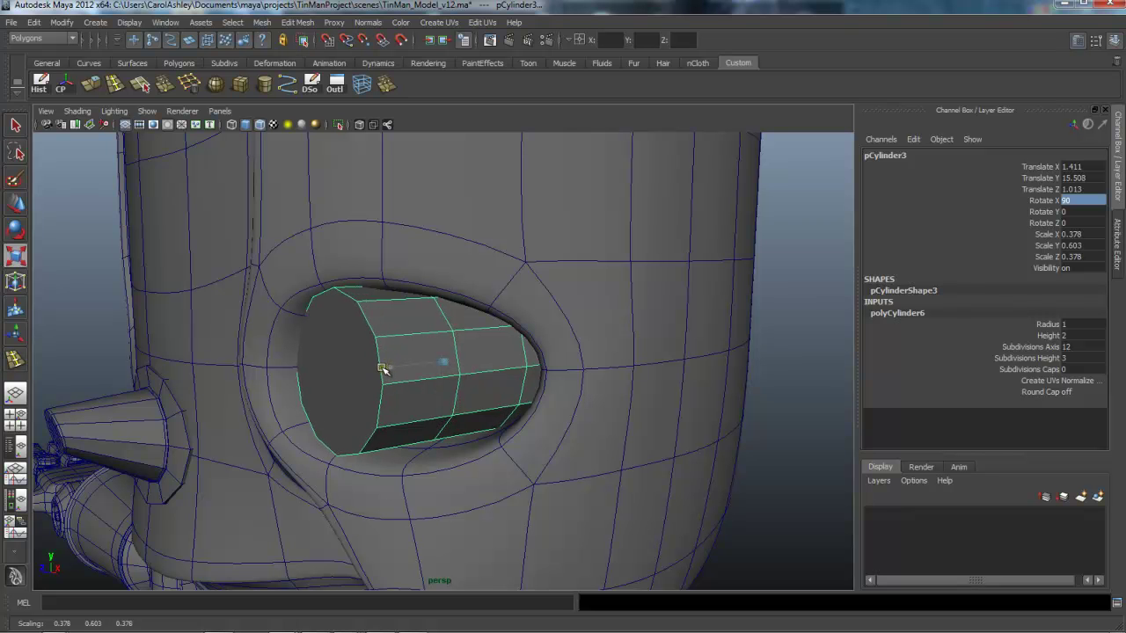
left_click_drag(417, 440, 504, 470, "alt")
Center the eye cylinder in the socket by moving it to about X 1.441 and Y 15.463.
key("w")
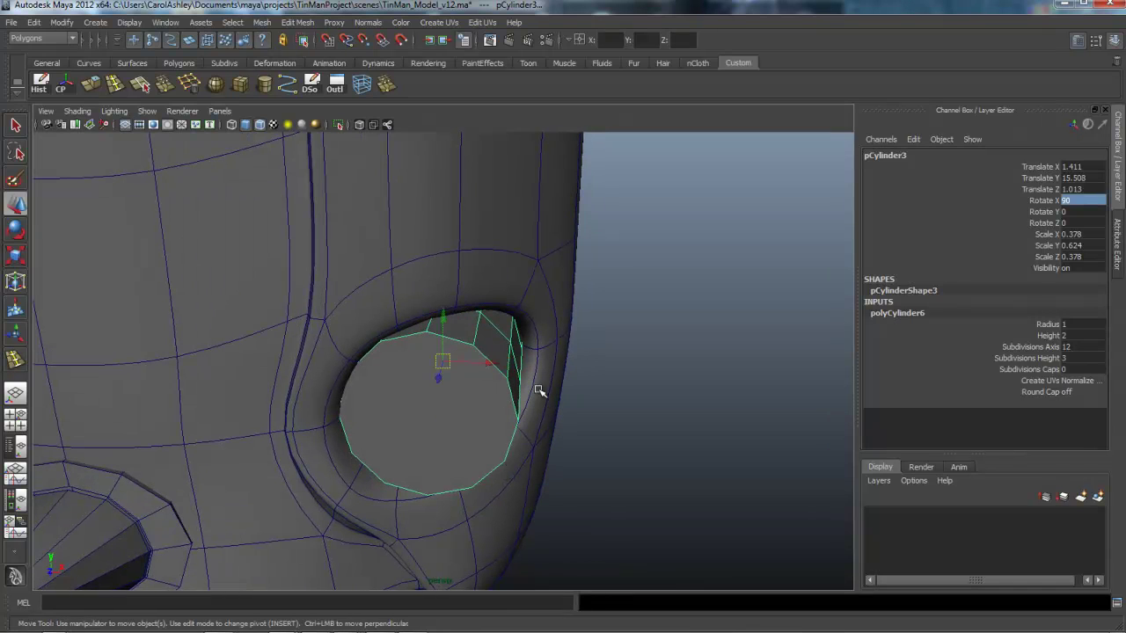
key("e")
key("w")
left_click_drag(496, 364, 434, 414)
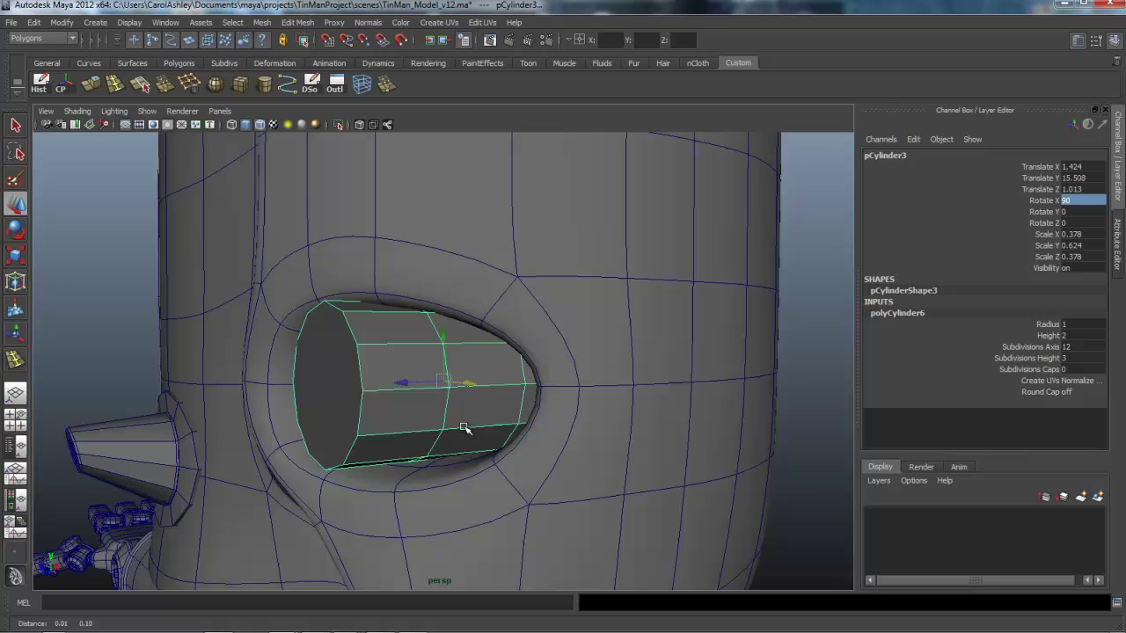
left_click_drag(464, 428, 447, 438, "alt")
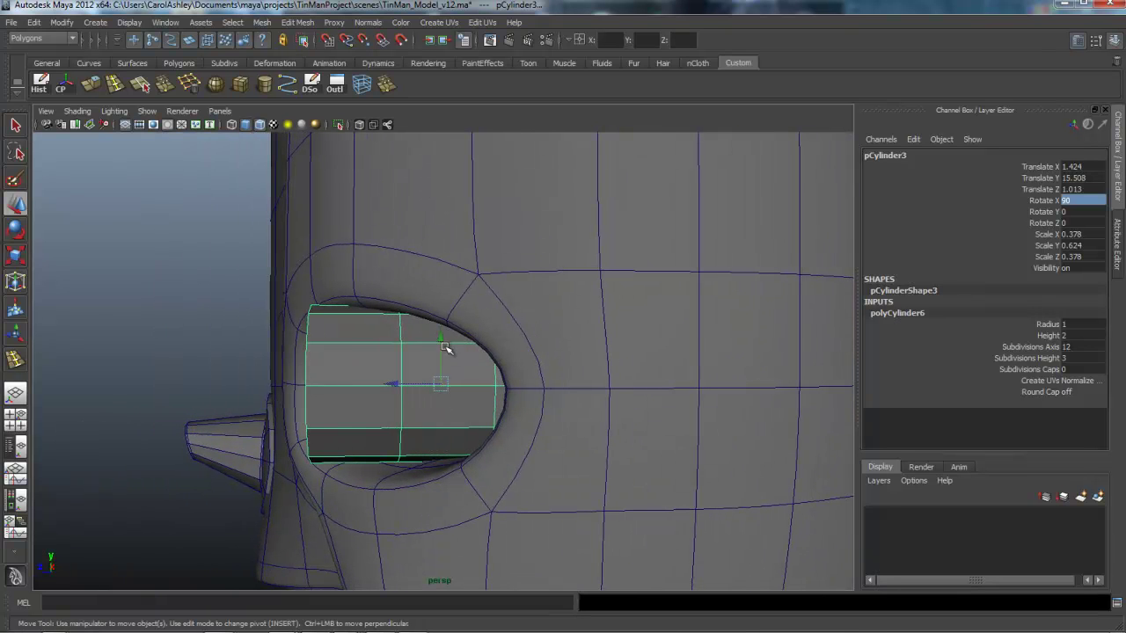
left_click_drag(442, 341, 395, 420)
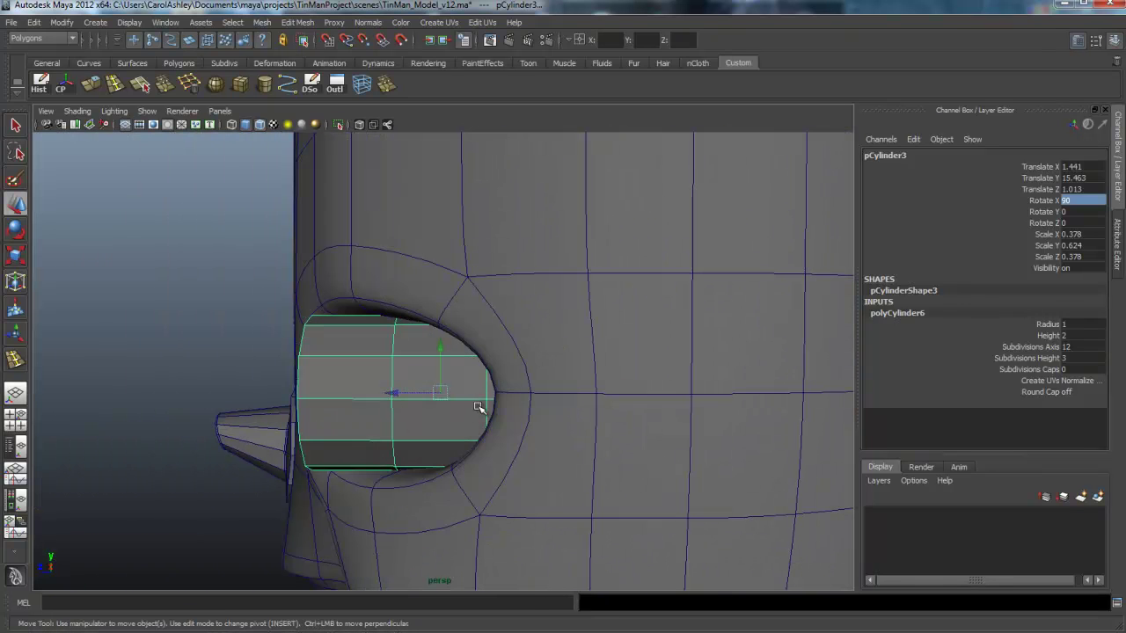
Select the eye cylinder's two rear vertex rings and scale them down so the back tapers inside the socket.
right_click_drag(478, 376, 437, 375)
key("4")
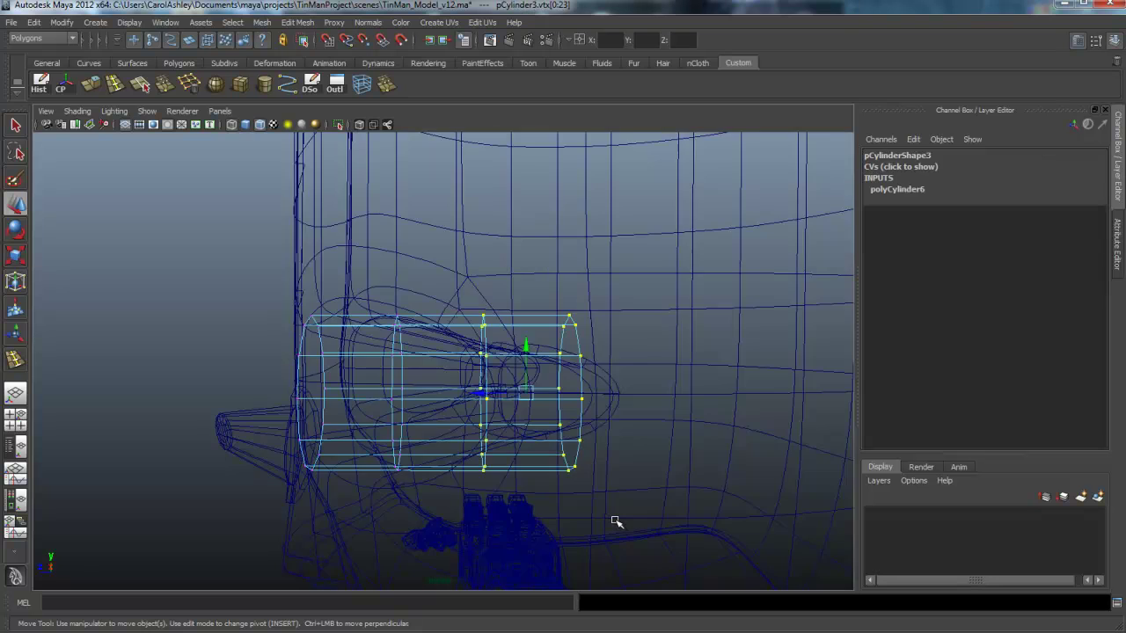
left_click_drag(546, 516, 572, 501, "alt")
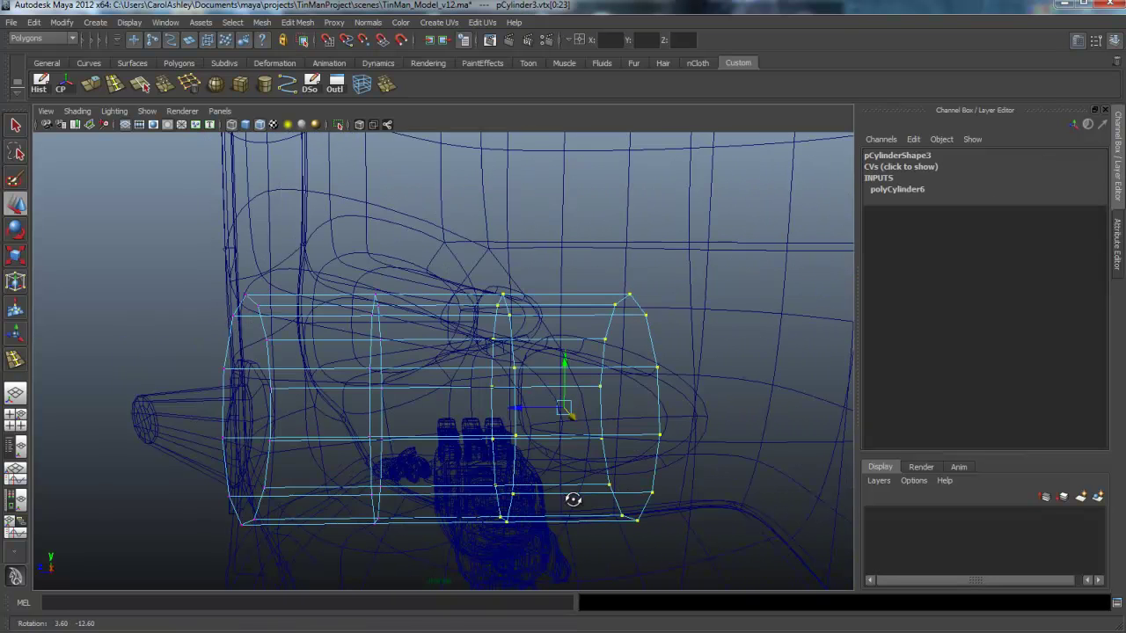
key("5")
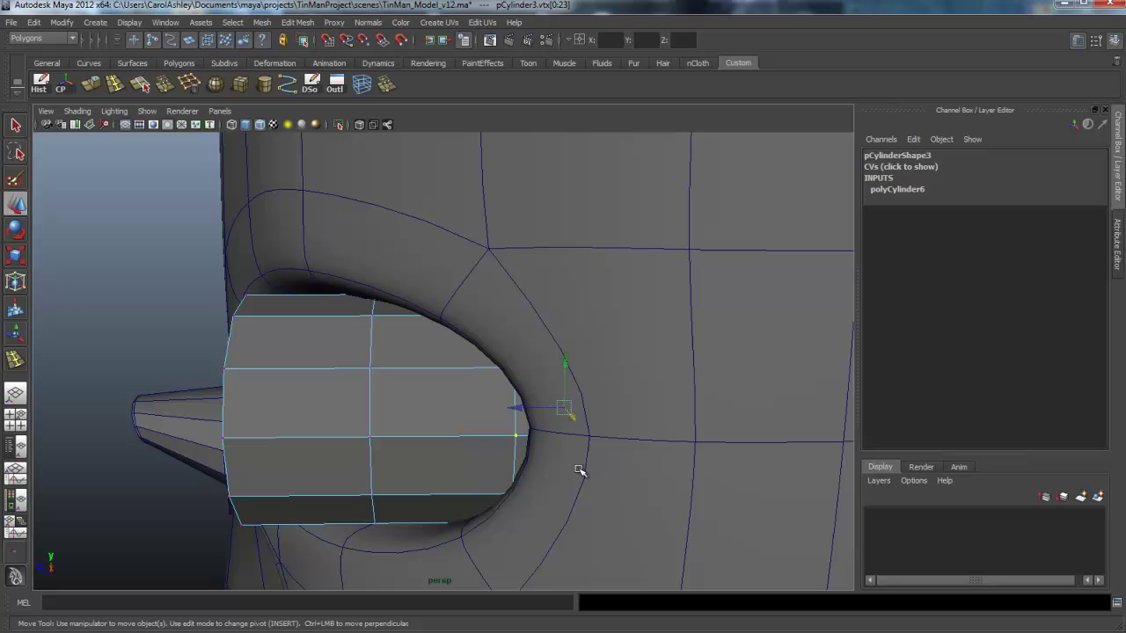
key("r")
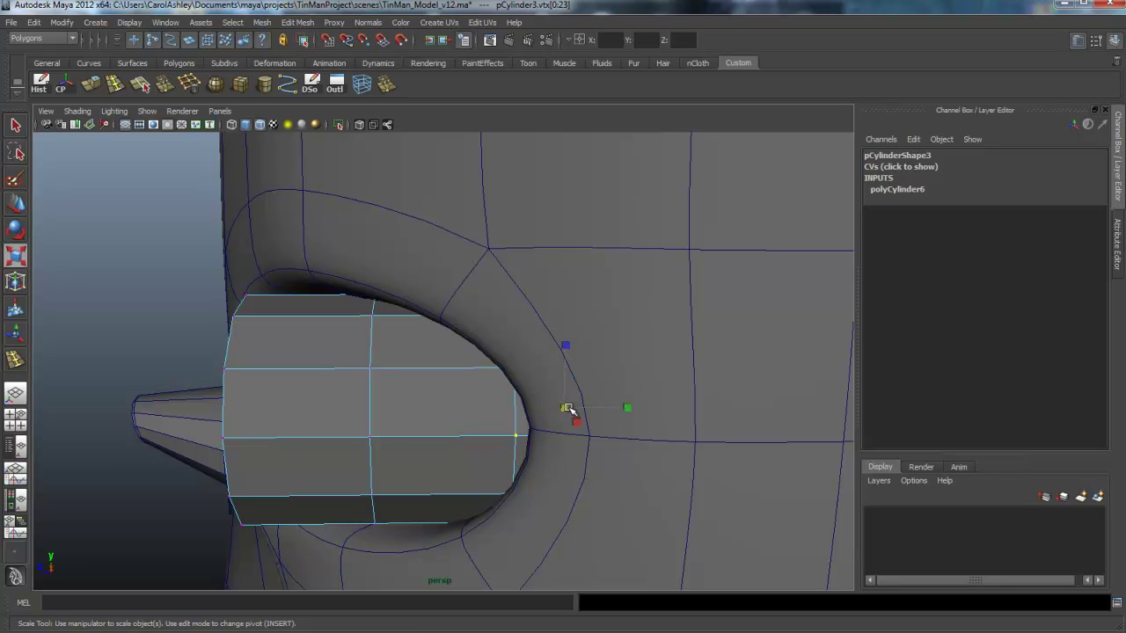
left_click_drag(567, 409, 549, 411)
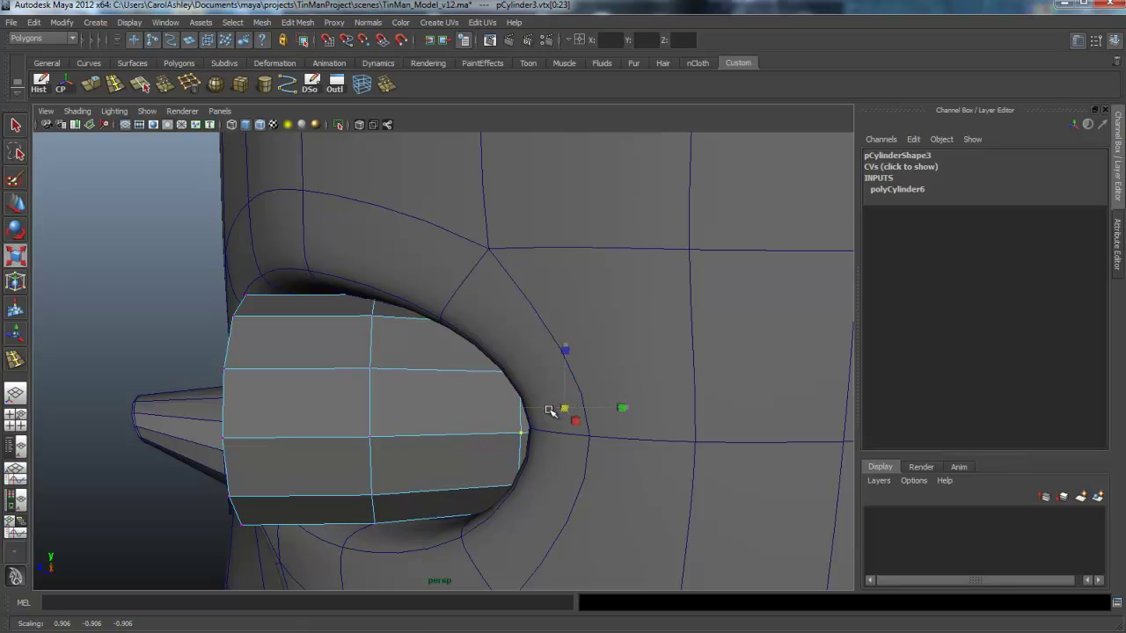
left_click_drag(479, 498, 547, 426, "alt")
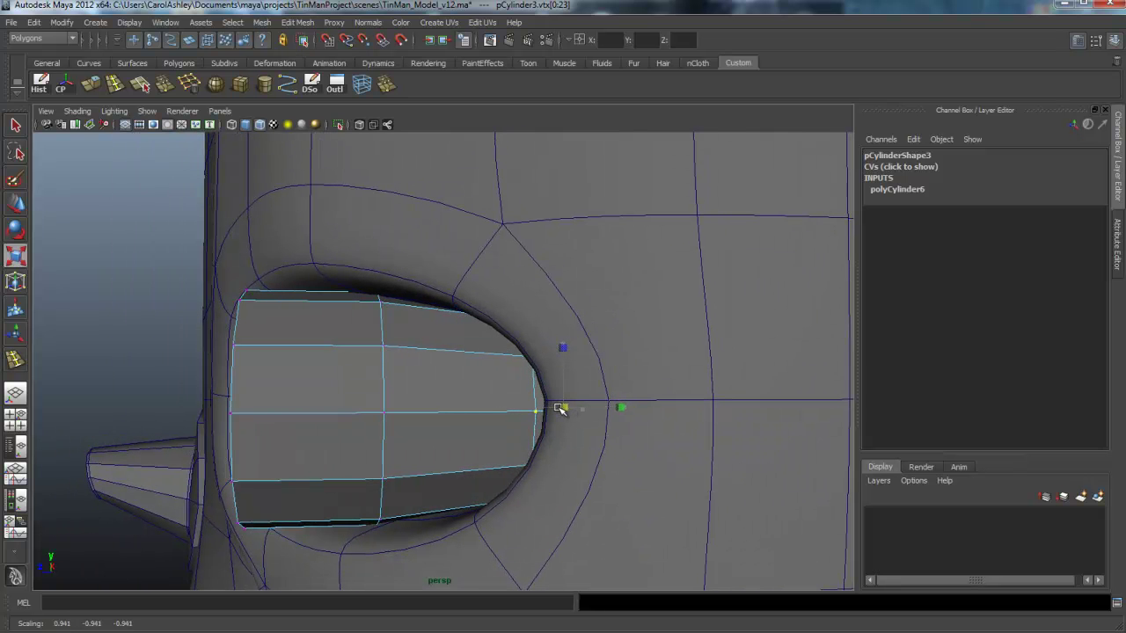
left_click_drag(494, 478, 419, 388, "alt")
key("r")
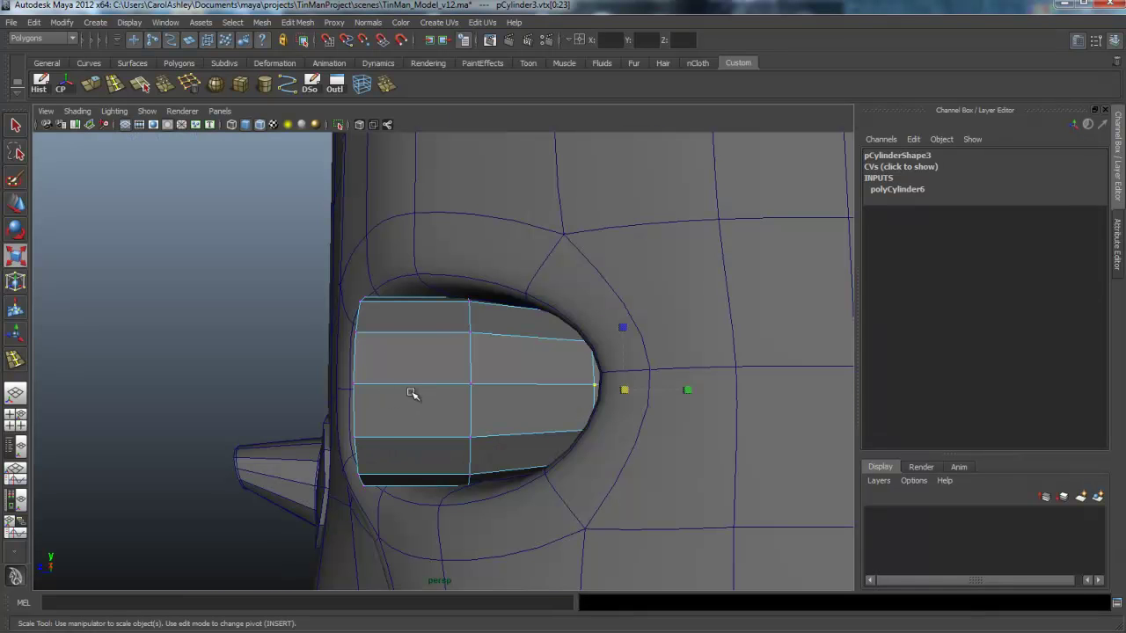
Insert an edge loop close to the eye cylinder's front rim and another close to its rear rim.
right_click_drag(413, 394, 466, 365)
key("y")
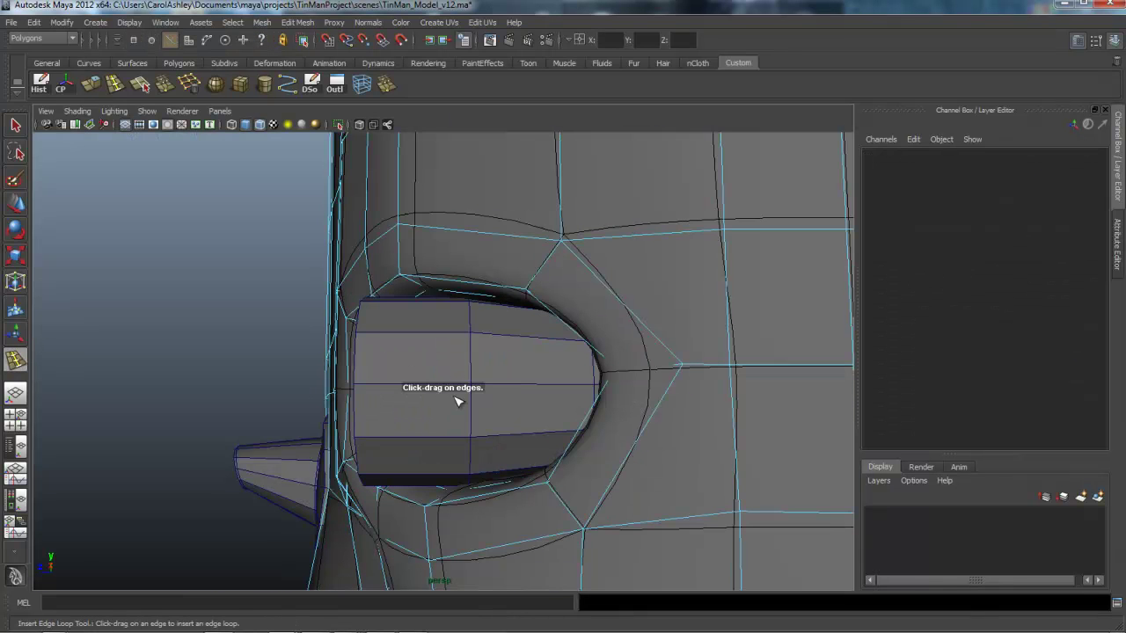
left_click(387, 388)
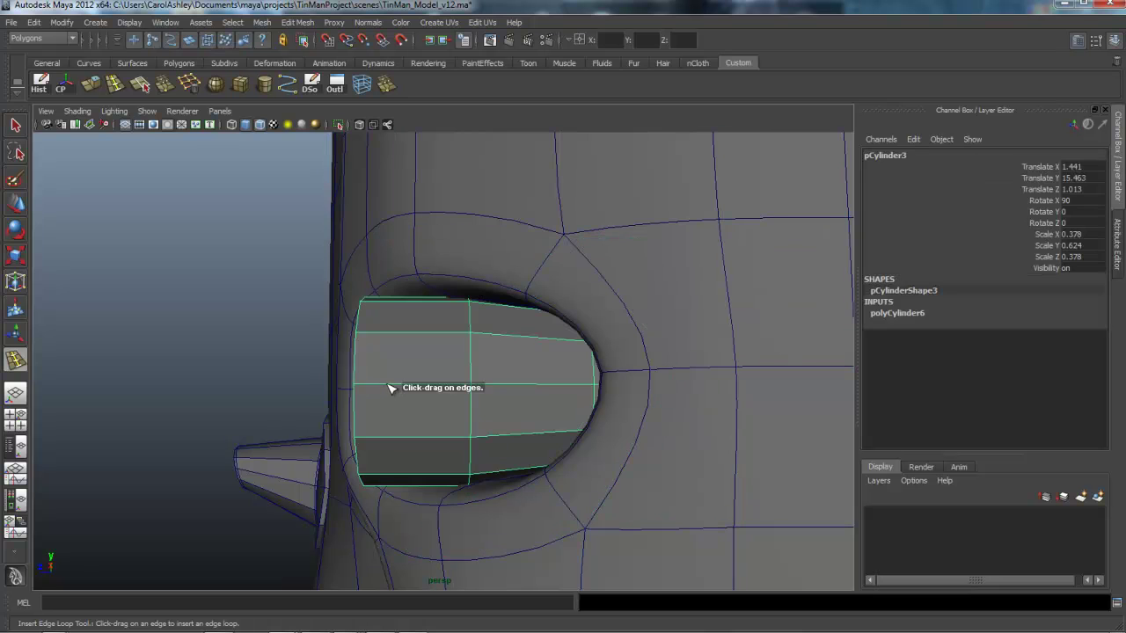
left_click_drag(391, 388, 444, 423)
mouse_move(621, 407)
left_mouse_down("alt")
mouse_move(496, 410)
mouse_move(560, 410)
left_mouse_up("alt")
key("4")
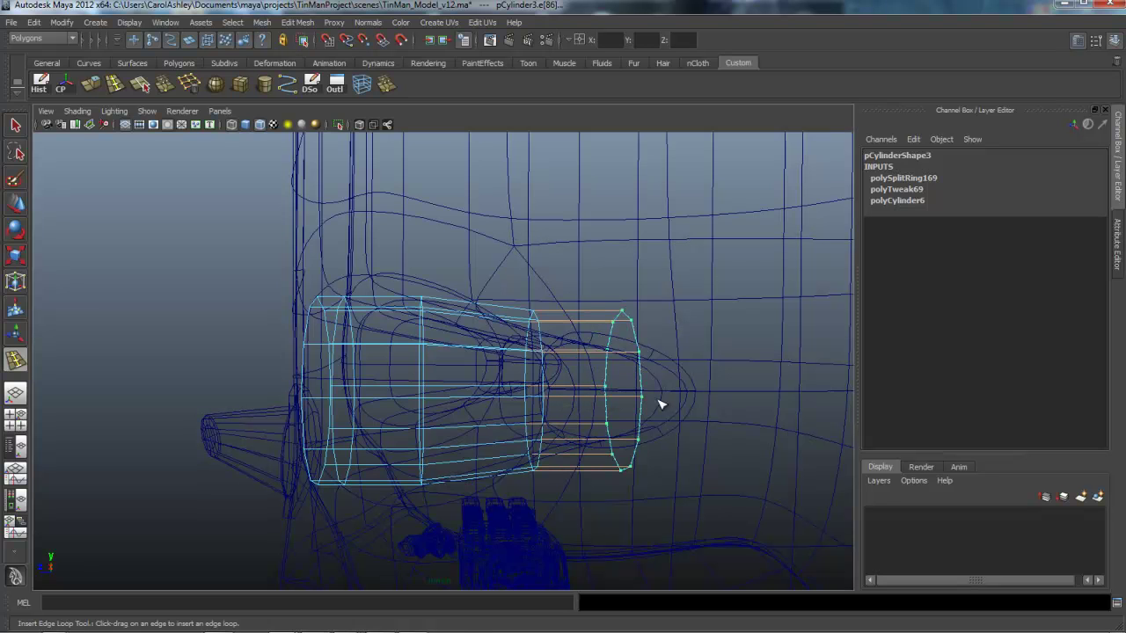
left_click_drag(638, 405, 637, 405)
mouse_move(566, 460)
left_mouse_down("alt")
mouse_move(576, 492)
mouse_move(559, 464)
left_mouse_up("alt")
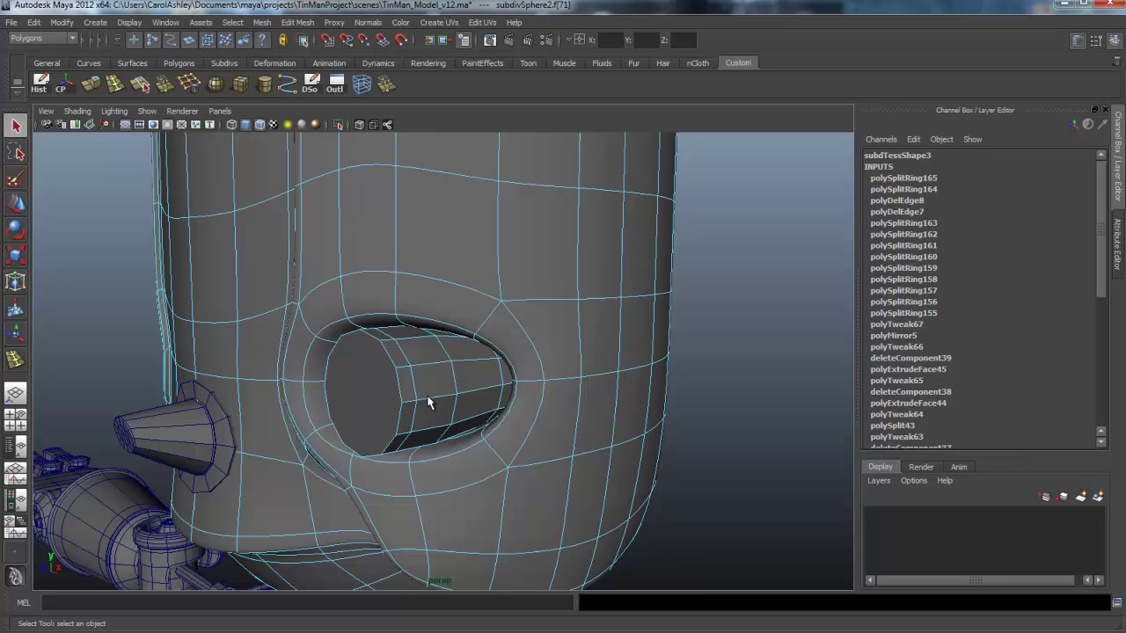
Delete the cap face at the rear end of the eye cylinder, inside the head.
left_click(428, 402)
right_click_drag(431, 398, 477, 357)
left_click(444, 406)
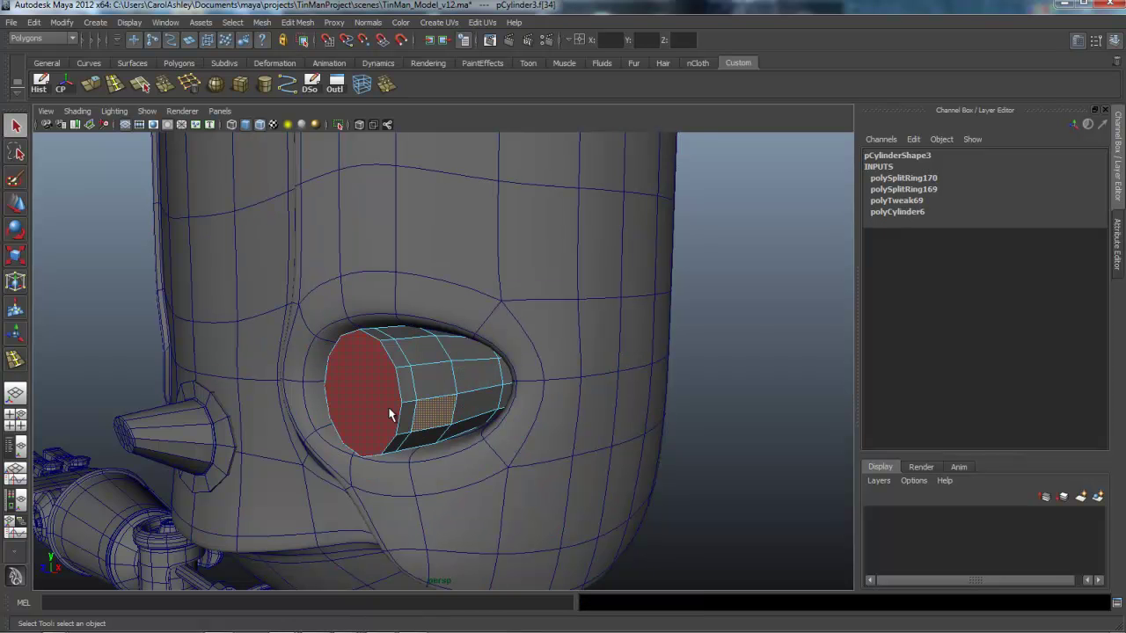
left_click_drag(351, 415, 418, 420, "alt")
right_click_drag(418, 419, 714, 427, "alt")
right_click_drag(378, 482, 812, 483, "alt")
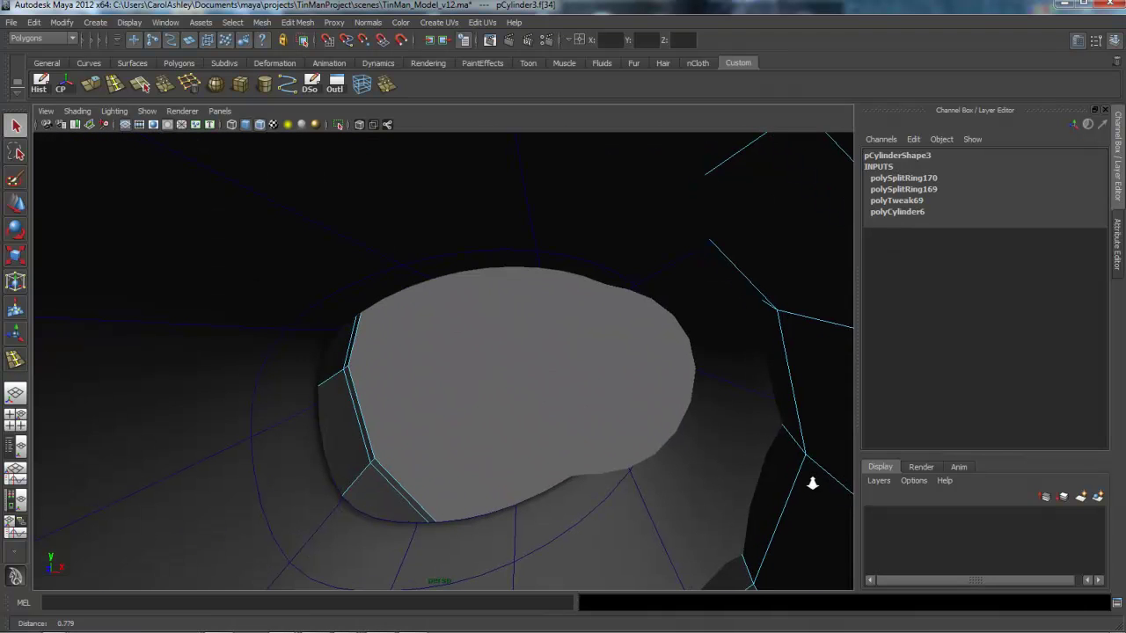
left_click(482, 431)
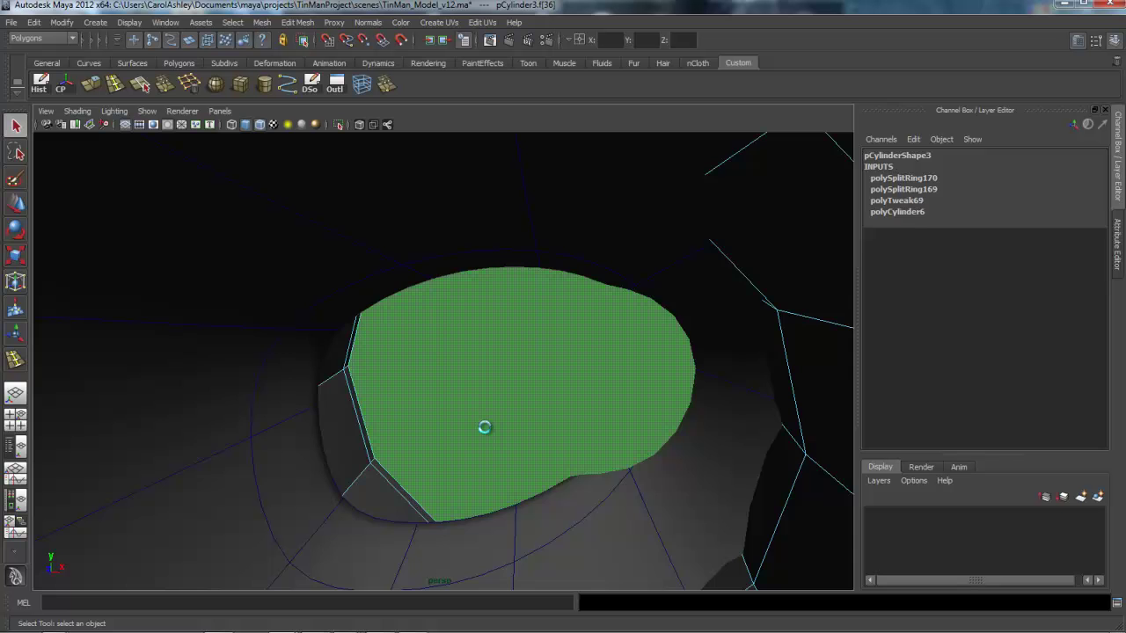
key("Delete")
Extrude the narrow band of faces around the eye cylinder's front rim outward about 0.036 in local Z to form a raised ring.
right_click_drag(598, 462, 396, 475, "alt")
left_click_drag(530, 485, 378, 479, "alt")
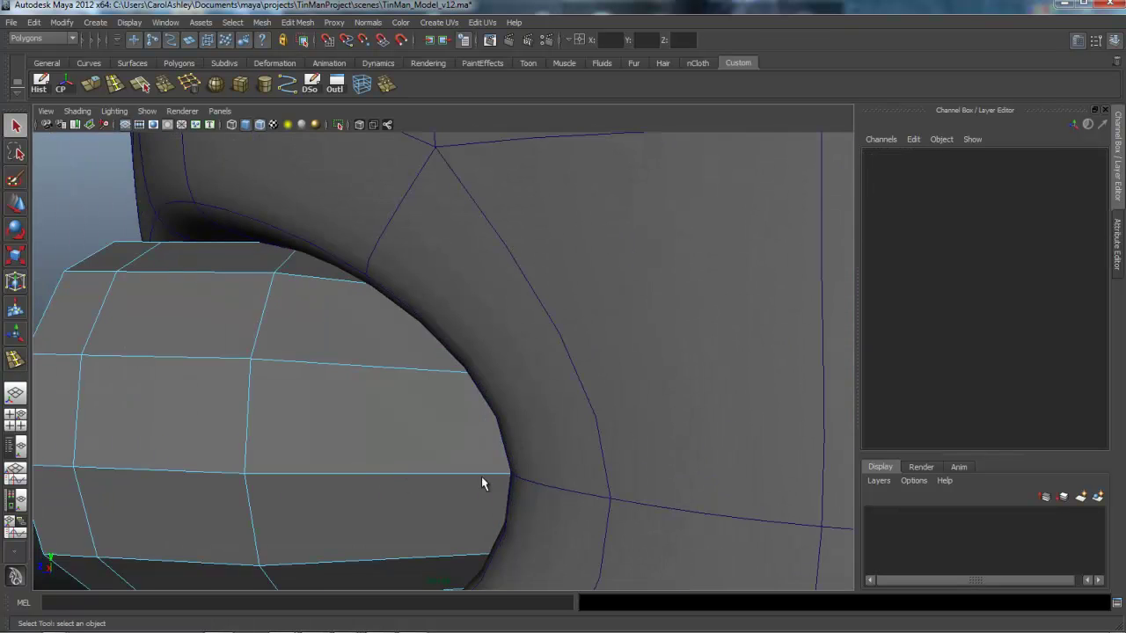
middle_click_drag(482, 478, 666, 404, "alt")
right_click_drag(528, 412, 396, 420, "alt")
middle_click_drag(397, 419, 553, 470, "alt")
left_click_drag(452, 481, 475, 463, "alt")
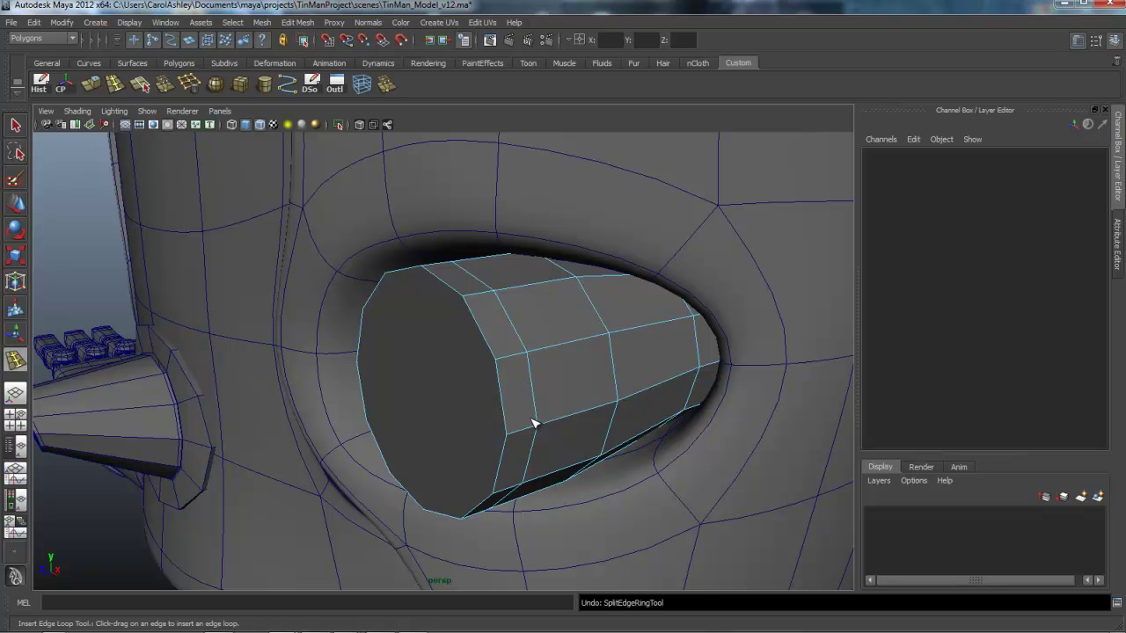
key("ctrl+z")
key("q")
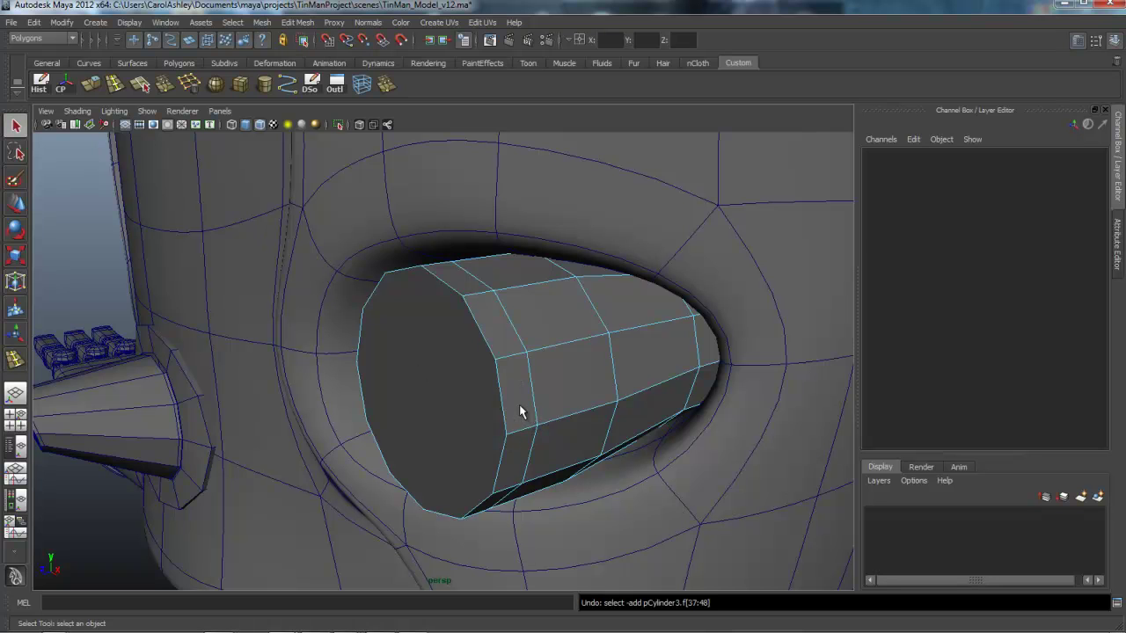
left_click(519, 412)
double_click(524, 470, "shift")
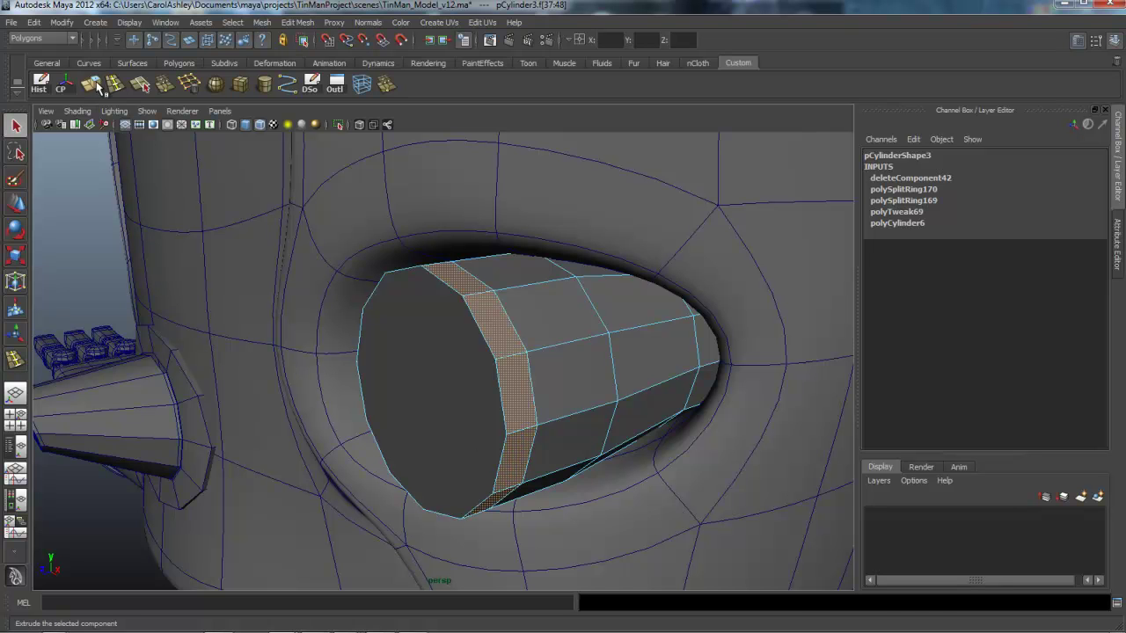
left_click(91, 83)
left_click_drag(545, 486, 510, 452)
left_click(549, 490)
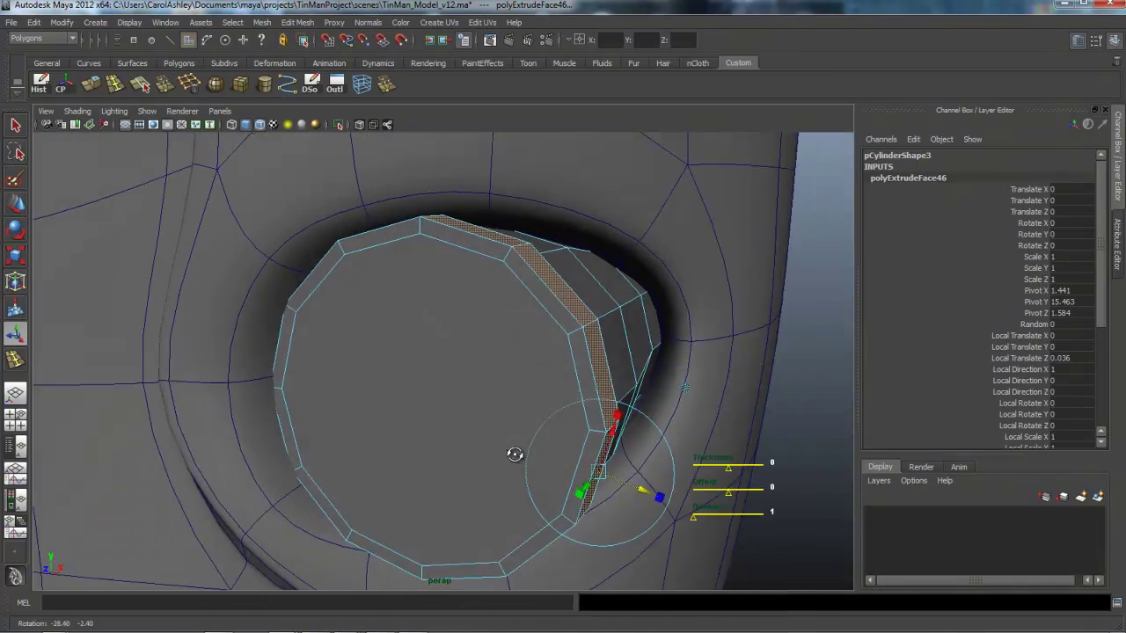
Extrude the eye cylinder's front cap face inward, with a local Z translation of about -0.054.
left_click(432, 384)
left_click_drag(490, 413, 440, 414, "alt")
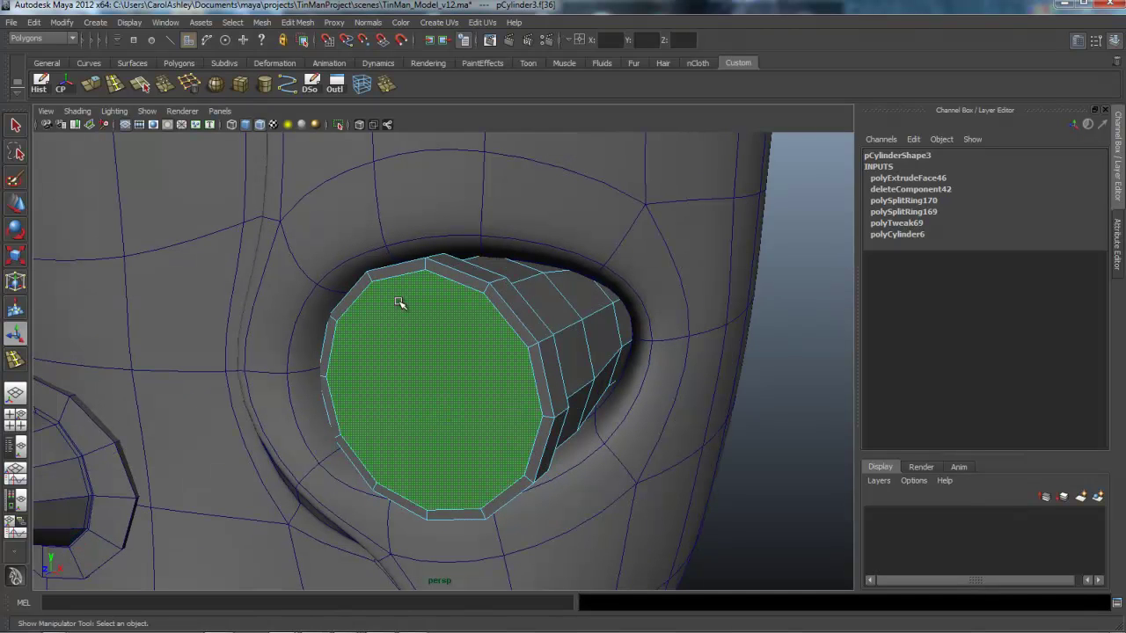
left_click(141, 84)
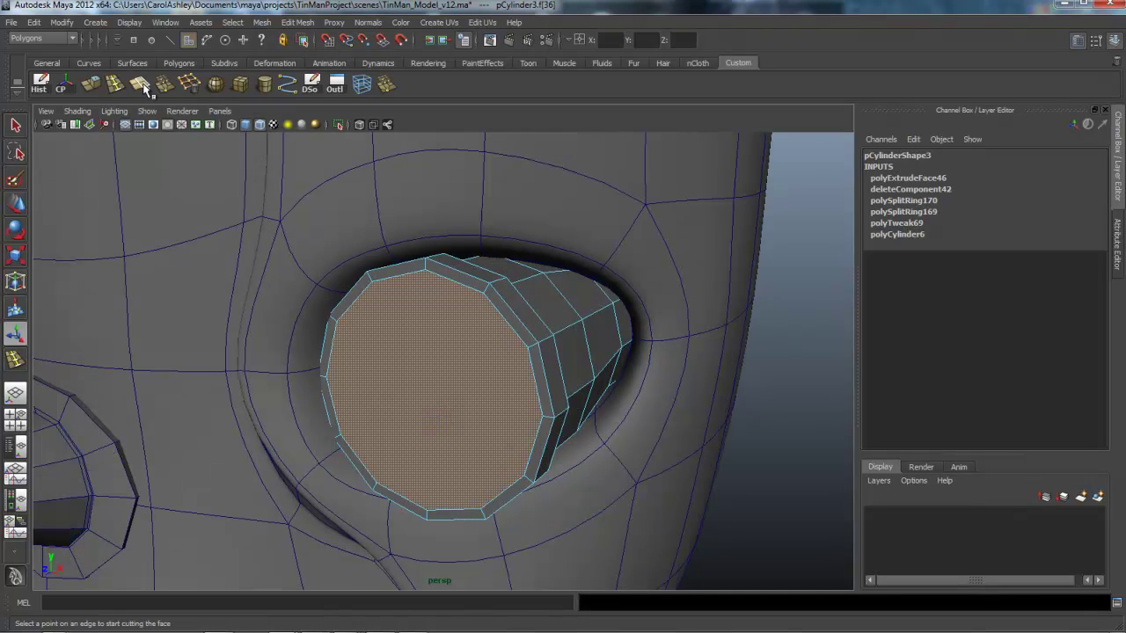
left_click(91, 83)
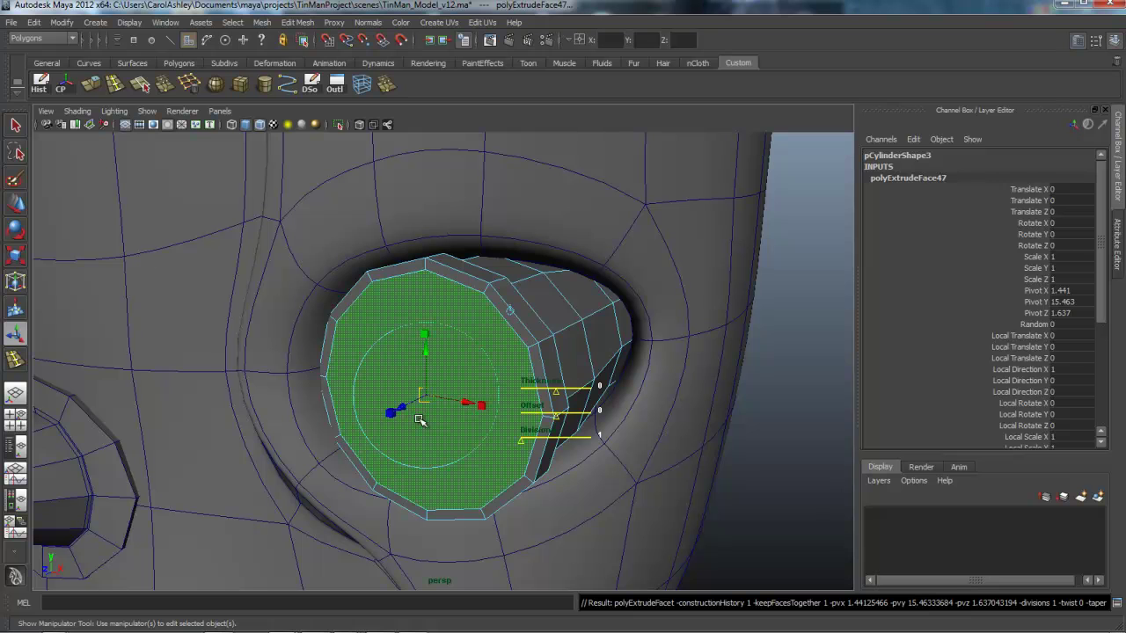
left_click_drag(402, 408, 412, 402)
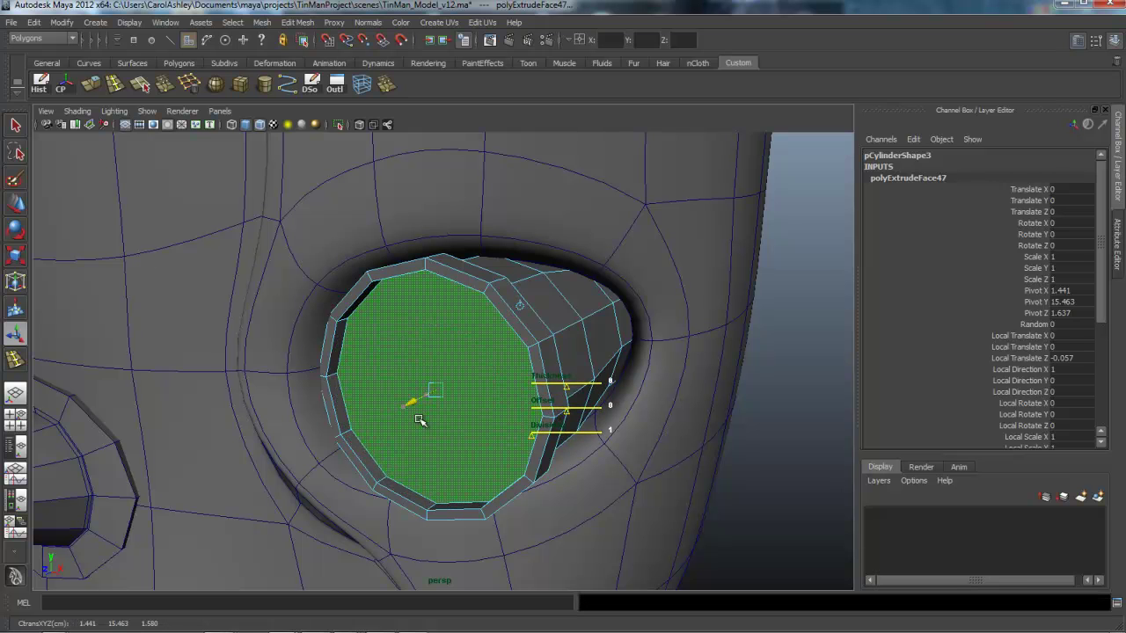
middle_click_drag(421, 420, 420, 419)
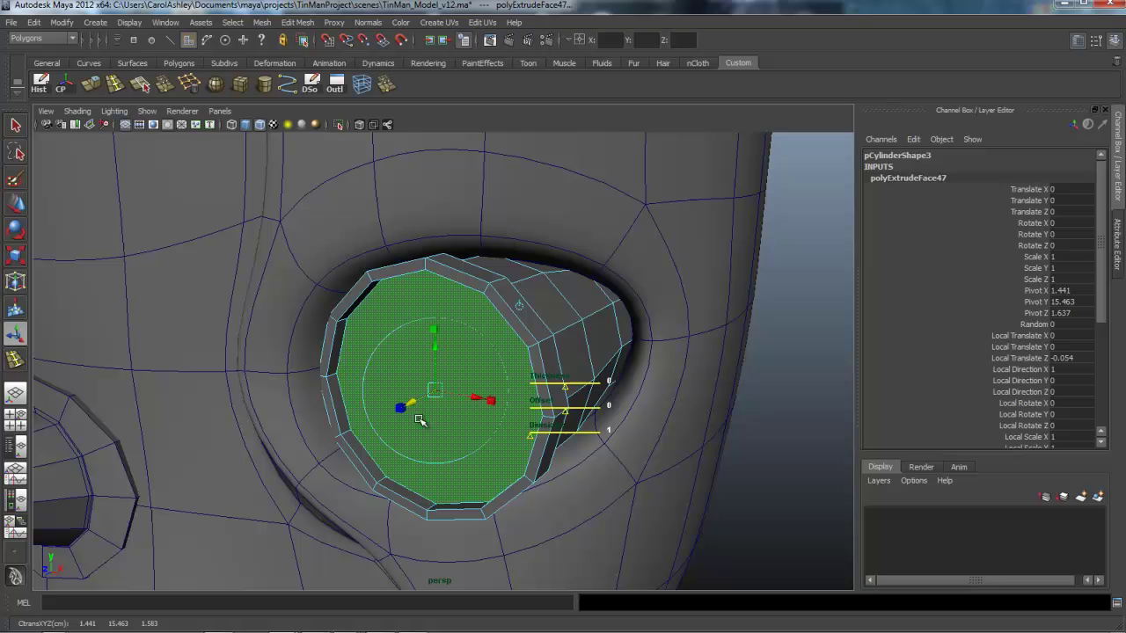
middle_click(420, 418)
Extrude the recessed front face forward about 0.108 in local Z and scale it down to about 0.867 in local X.
key("g")
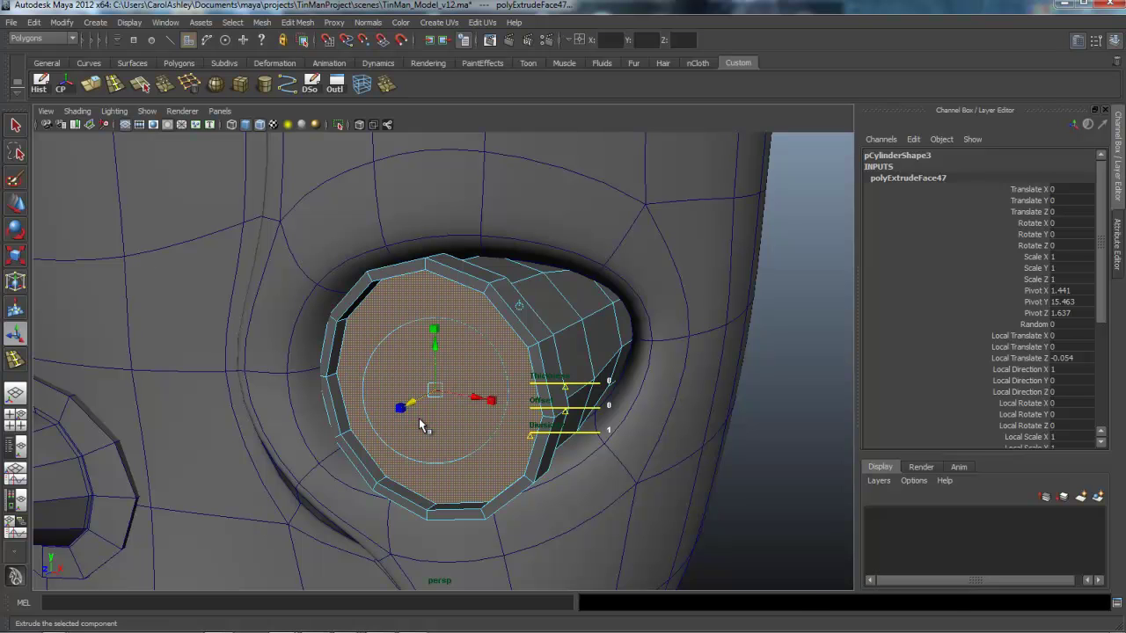
key("ctrl+e")
left_click_drag(411, 404, 419, 419)
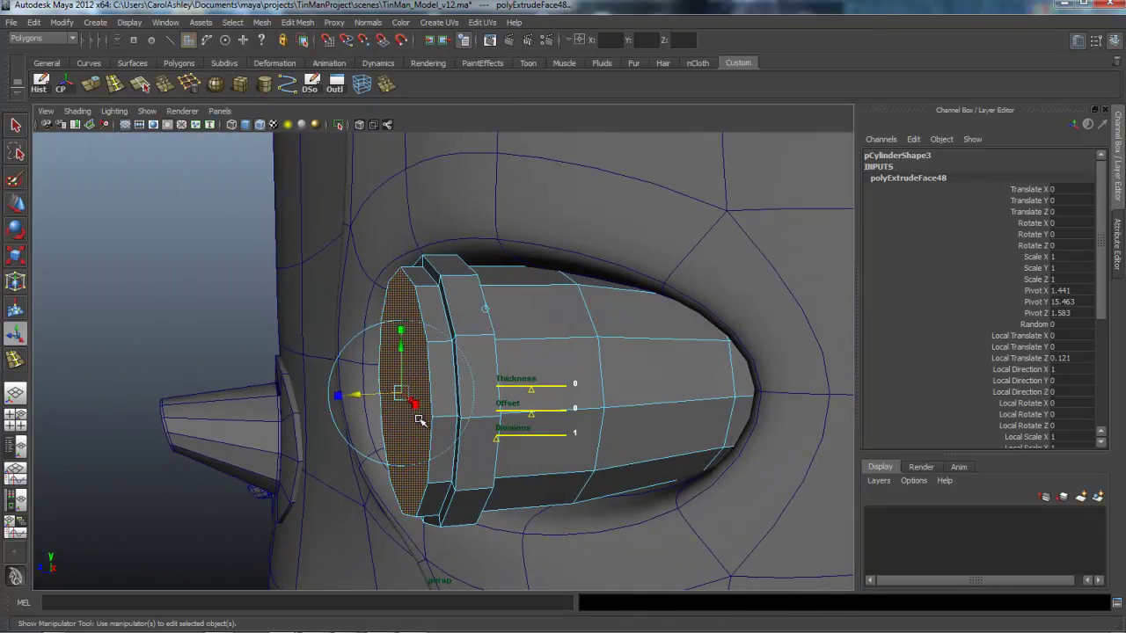
middle_click_drag(419, 419, 419, 419)
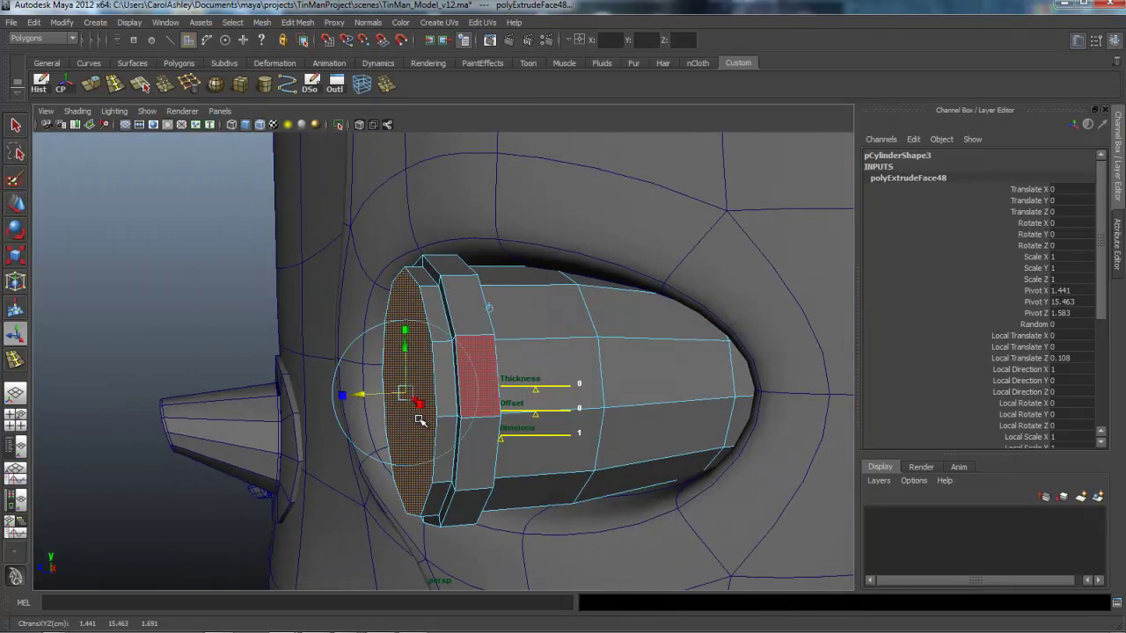
left_click_drag(420, 420, 419, 419, "alt")
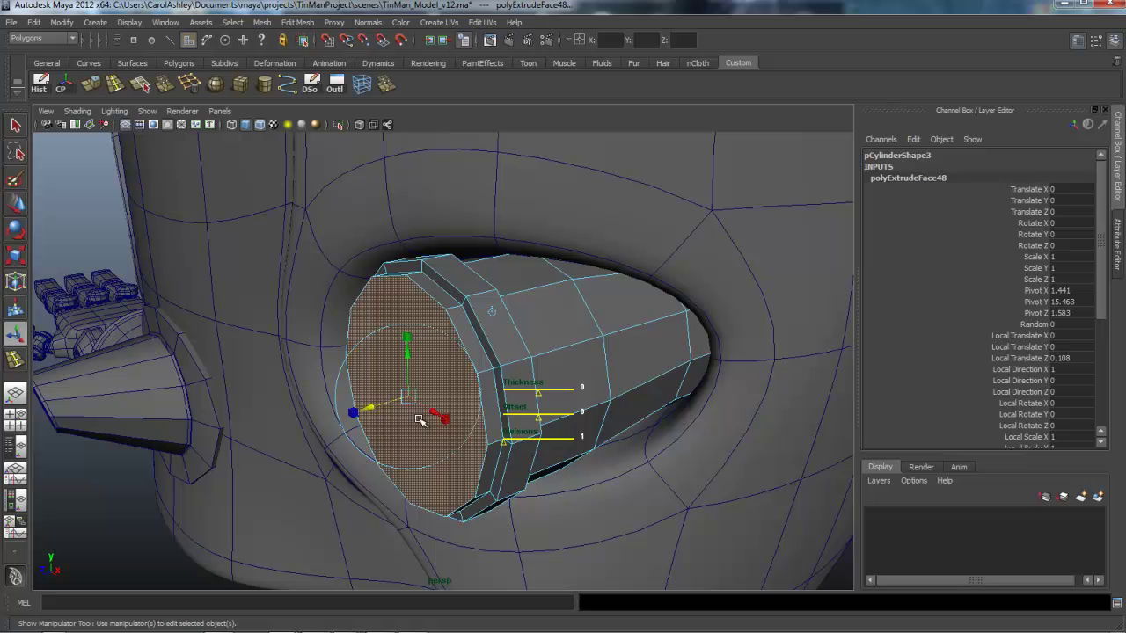
left_click_drag(407, 338, 407, 340)
left_click_drag(420, 420, 421, 421)
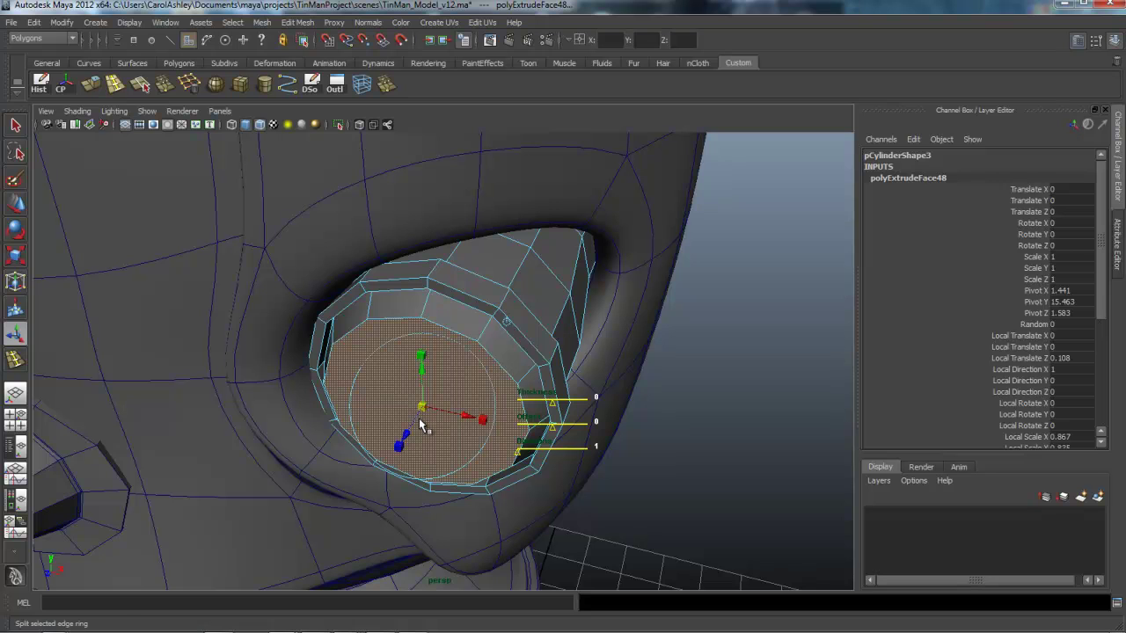
Extrude the eye's front face again, about 0.031 forward in local Z, and scale it to 0.5 to dome the lens.
key("ctrl+e")
mouse_move(420, 419)
left_mouse_down()
mouse_move(413, 431)
mouse_move(419, 421)
left_mouse_up()
key("q")
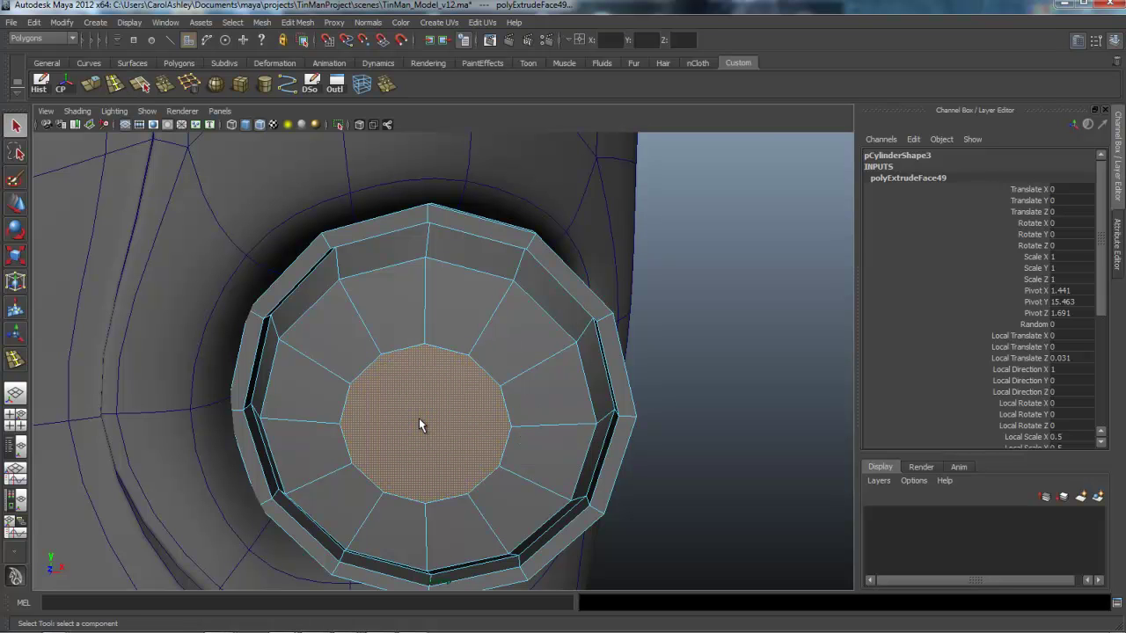
Cut three vertical edges between opposite vertices of the eye's small center face with the Interactive Split Tool.
left_click(139, 84)
left_click(424, 344)
left_click(425, 503)
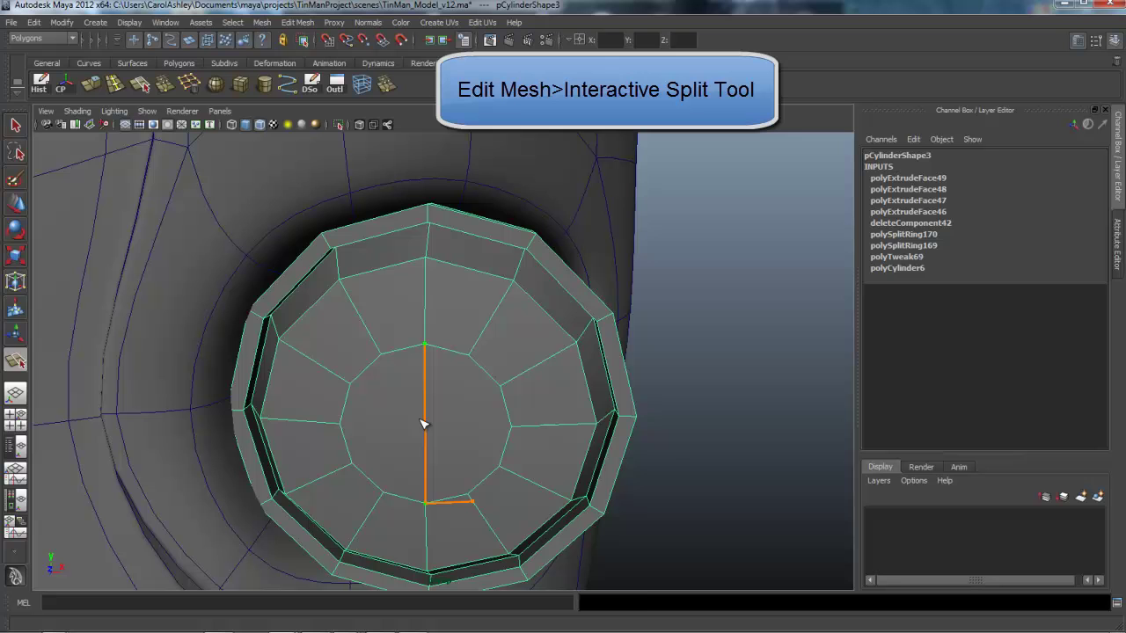
key("Return")
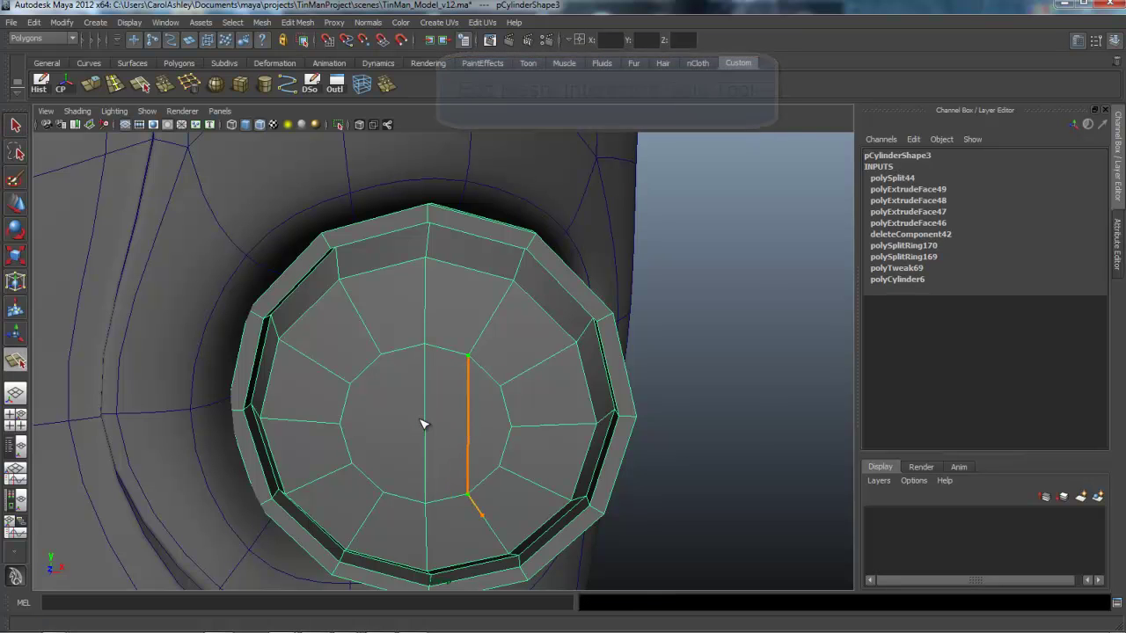
key("Return")
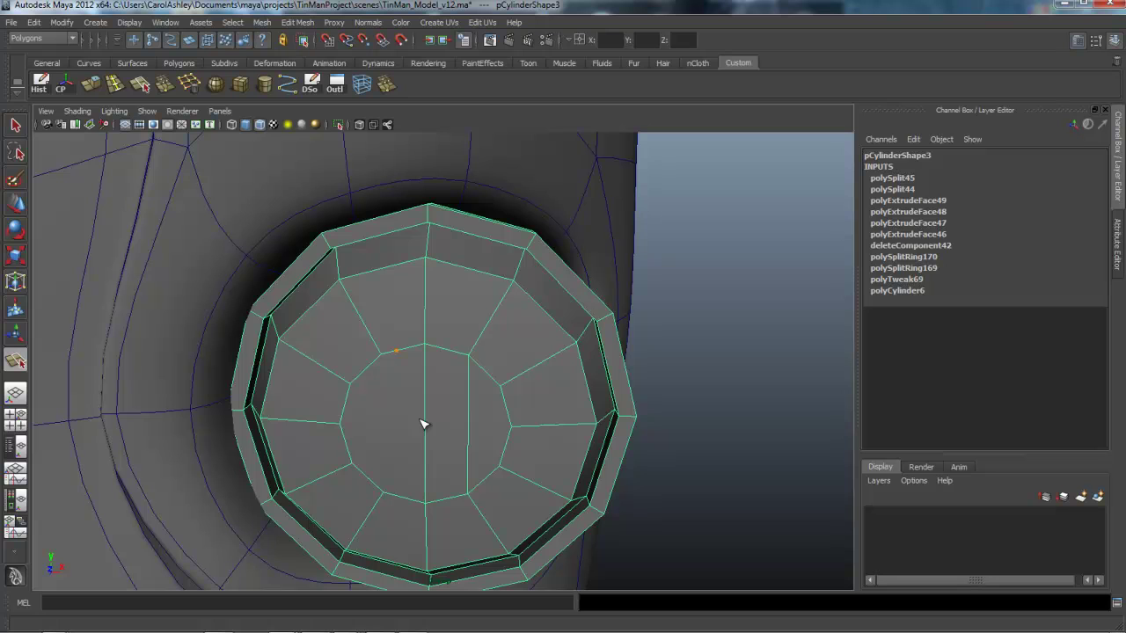
left_click(421, 425)
key("Return")
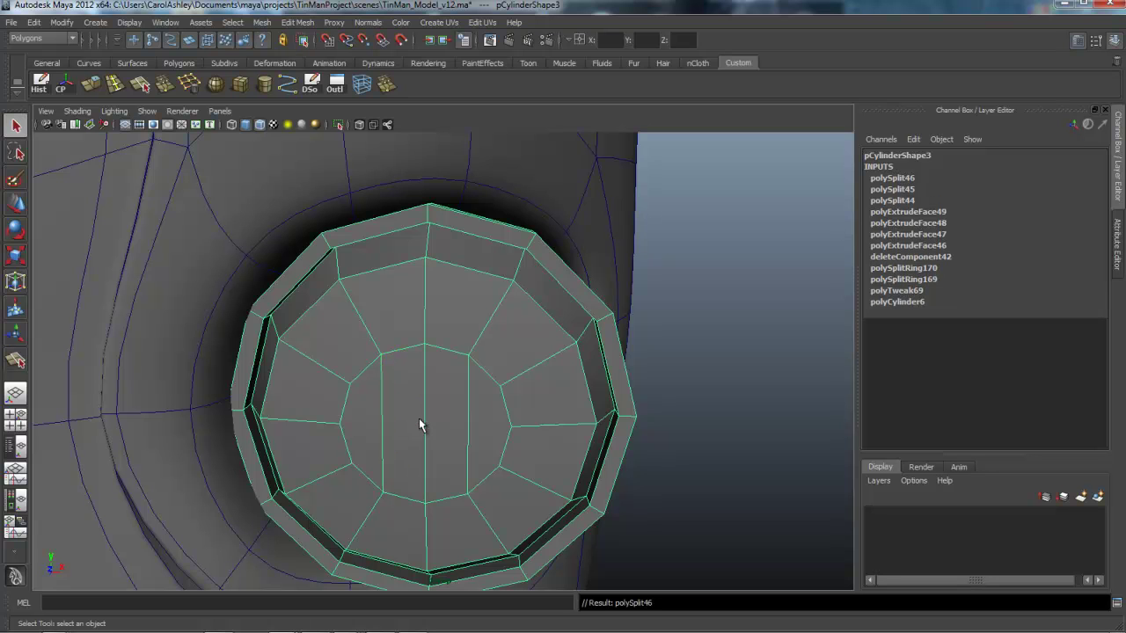
Cut one horizontal edge across the middle of the eye's center face and display the eye with smooth preview.
key("y")
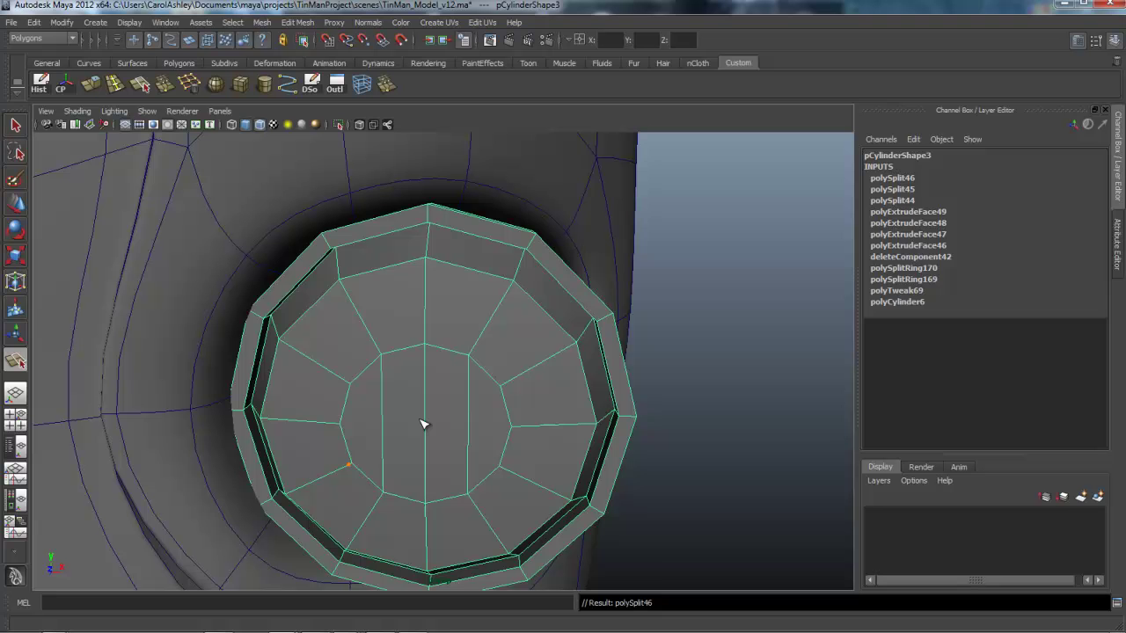
left_click_drag(506, 404, 512, 427)
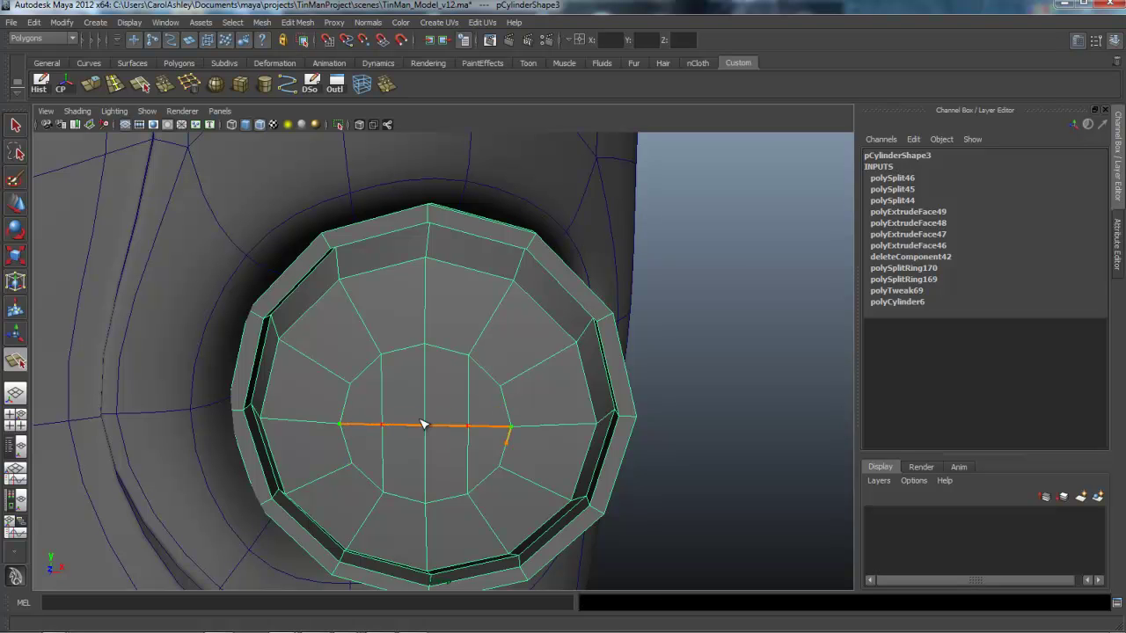
key("Return")
left_click_drag(420, 425, 420, 424, "alt")
key("3")
scroll(420, 418, "up", 4)
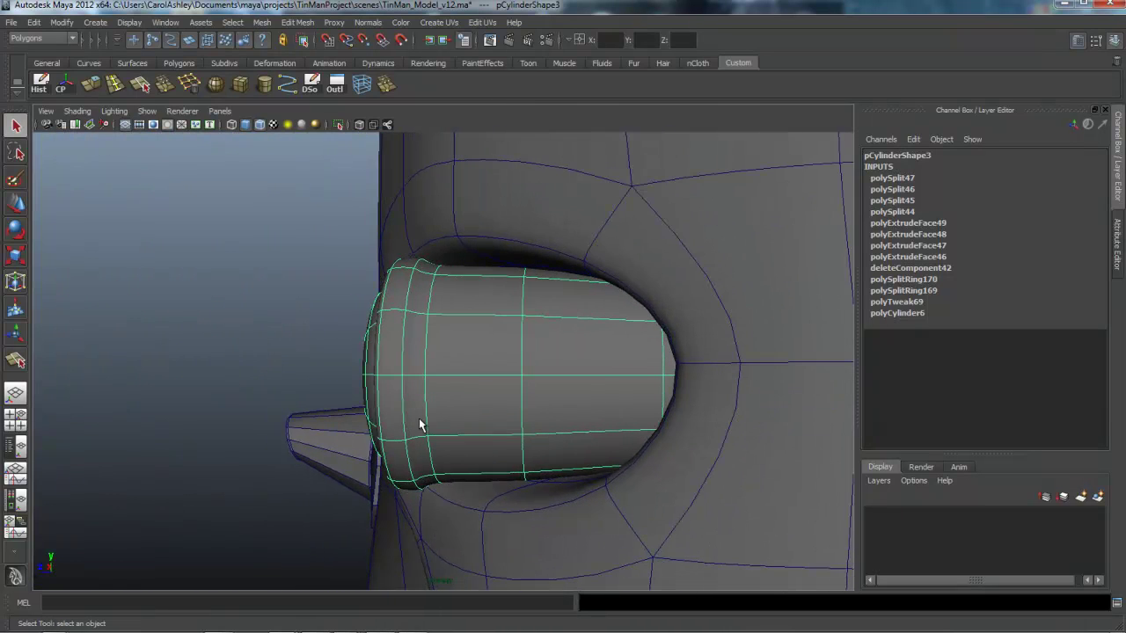
Select the edge loop around the middle of the eye cylinder's side and scale it to about 1.05 in X and Z.
right_click(420, 424)
right_click_drag(507, 425, 507, 343)
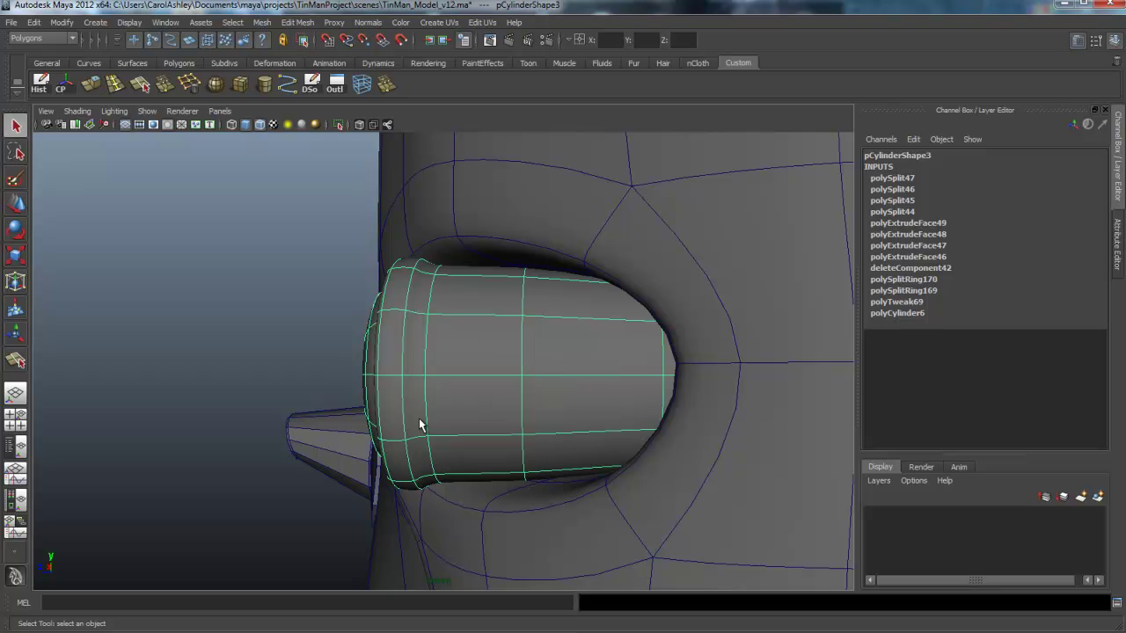
double_click(522, 345)
key("r")
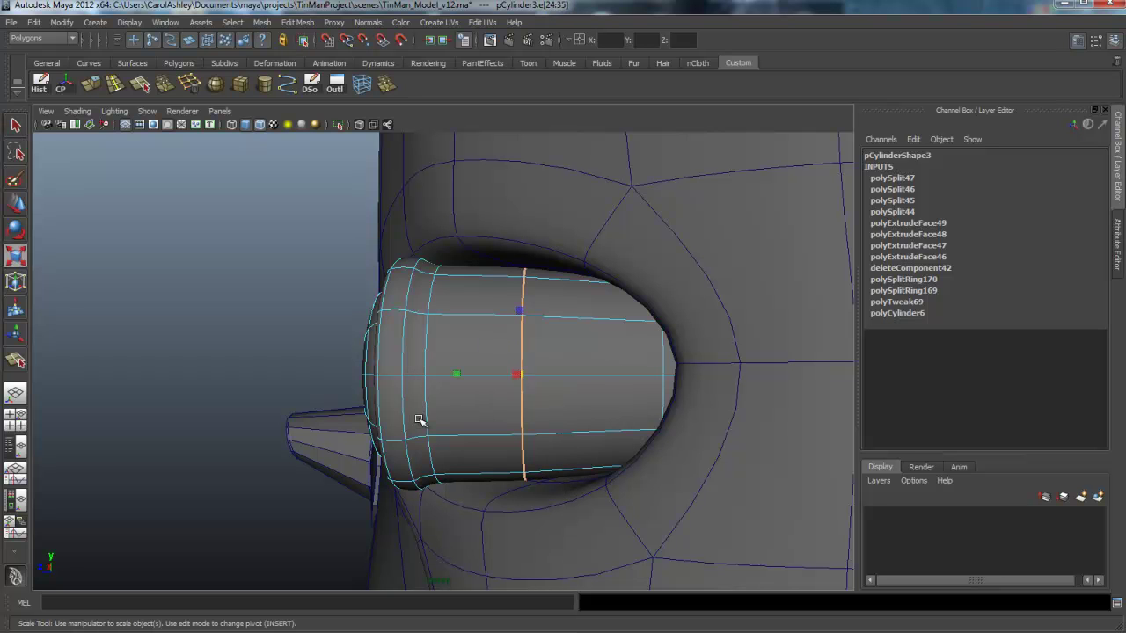
left_click_drag(419, 421, 438, 437, "alt")
left_click_drag(455, 374, 452, 374, "ctrl")
middle_click_drag(420, 421, 420, 420)
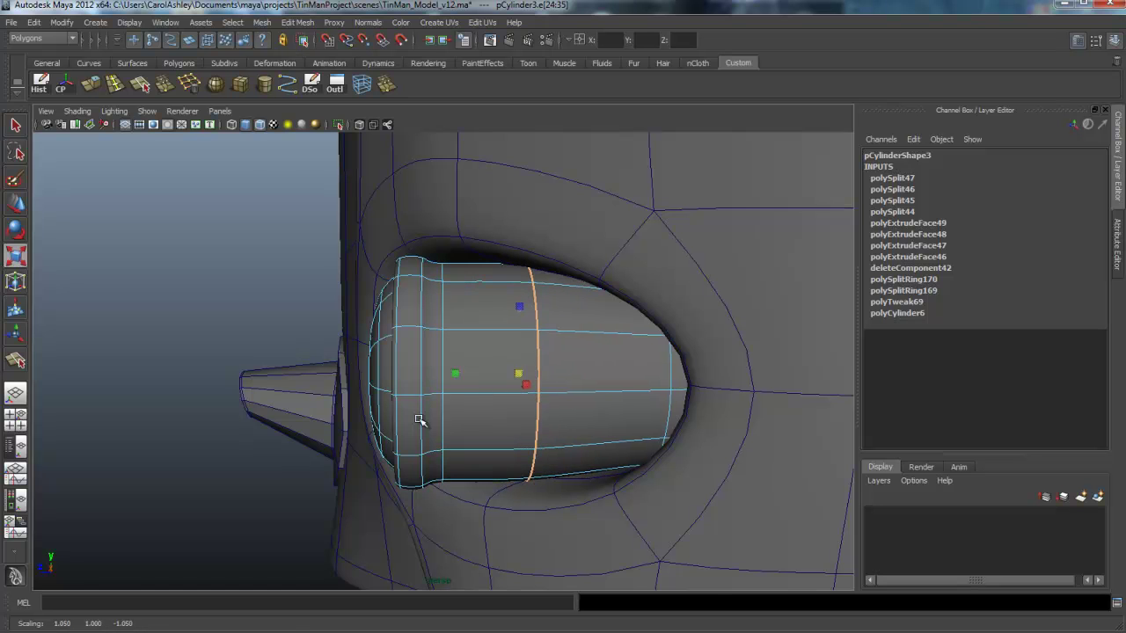
Insert four edge loops around the eye's raised rim to tighten its edges, restore smooth preview and return to object mode.
left_click_drag(419, 420, 420, 420, "alt")
right_click_drag(419, 421, 420, 421, "alt")
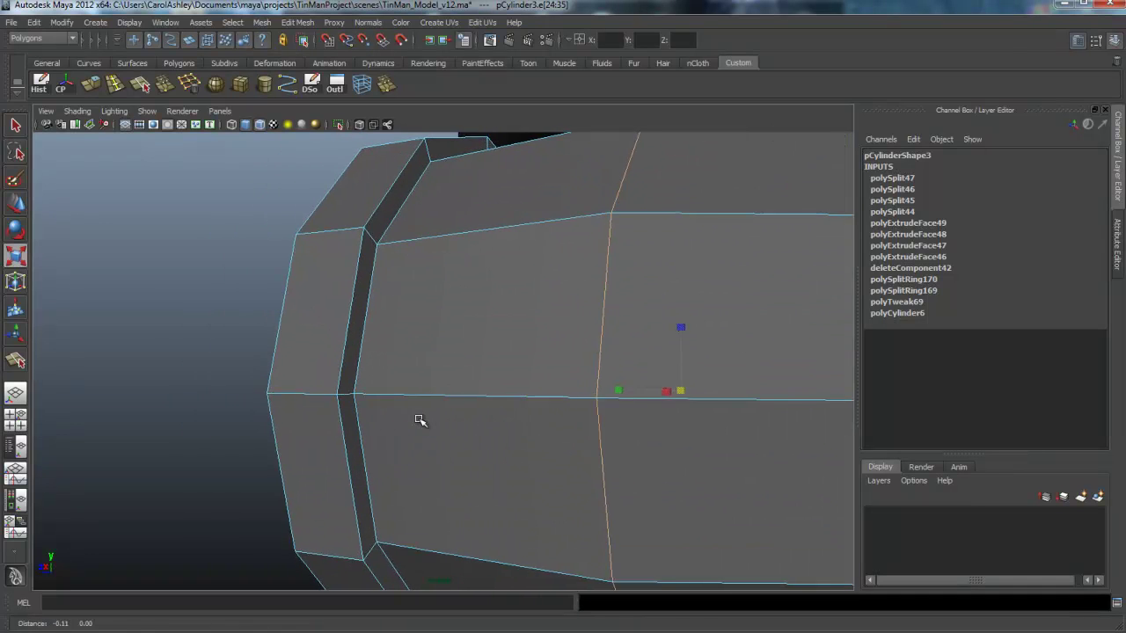
middle_click_drag(420, 421, 419, 420, "alt")
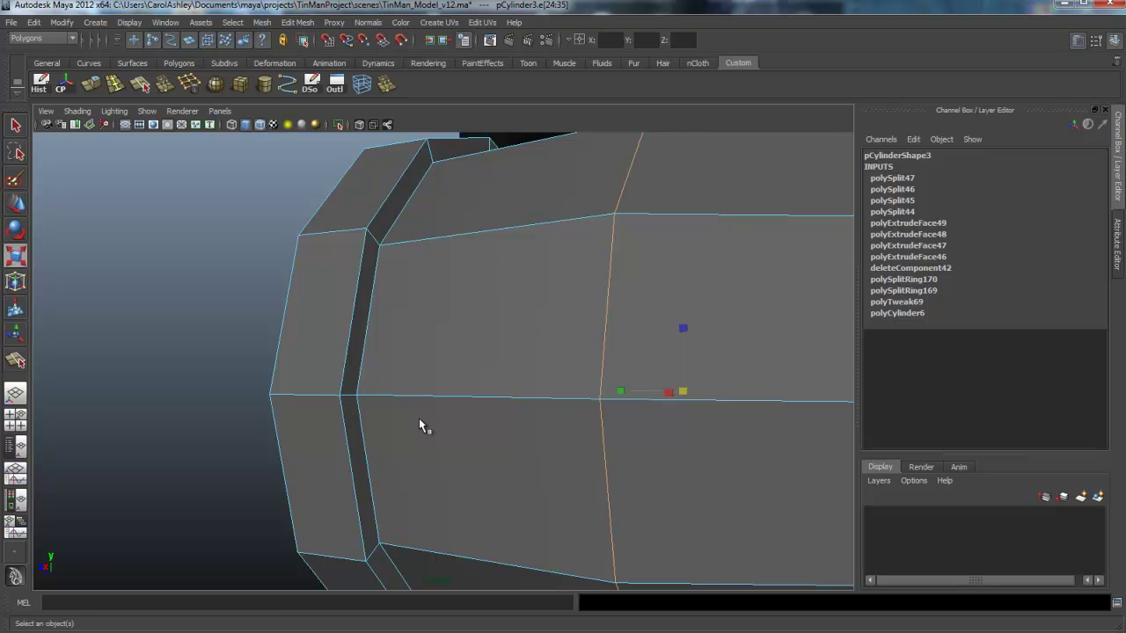
left_click(115, 85)
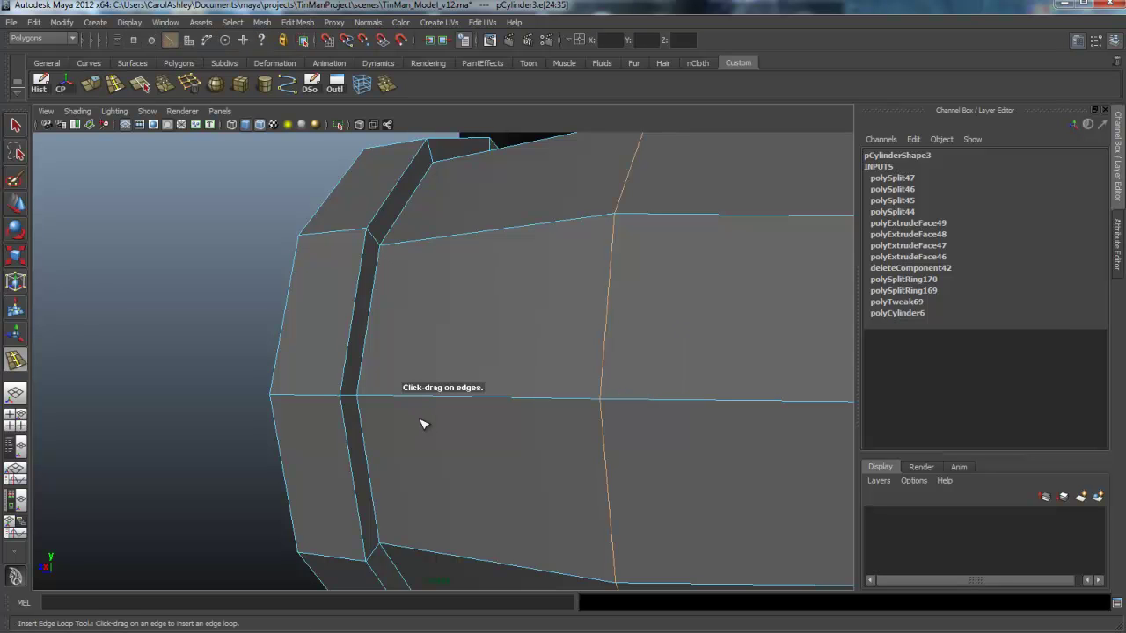
left_click_drag(422, 424, 422, 424)
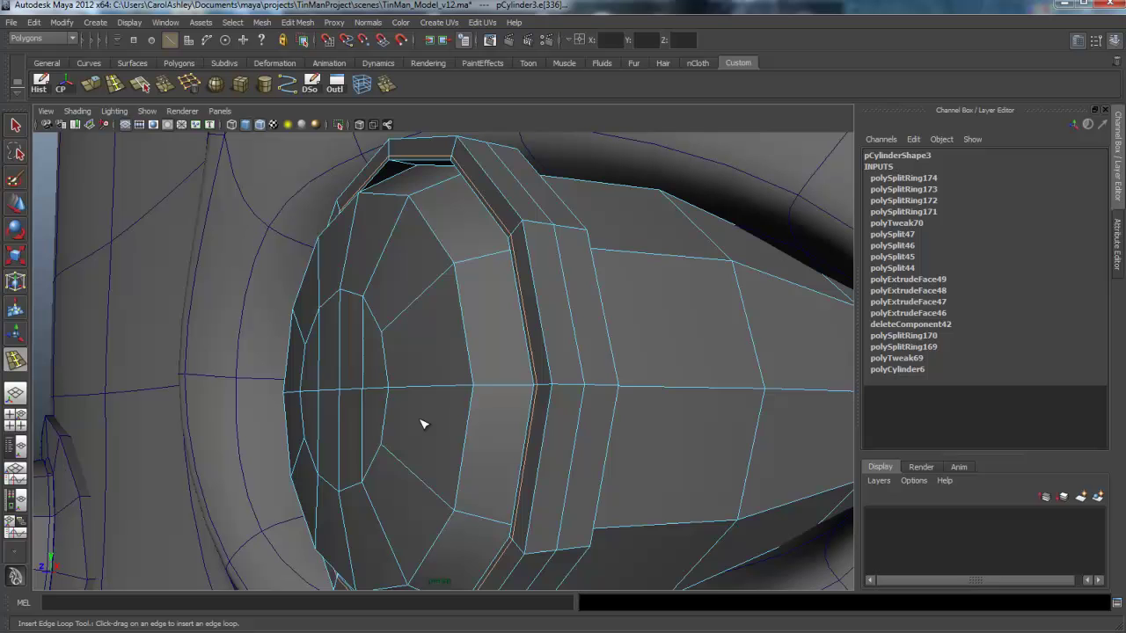
key("3")
key("q")
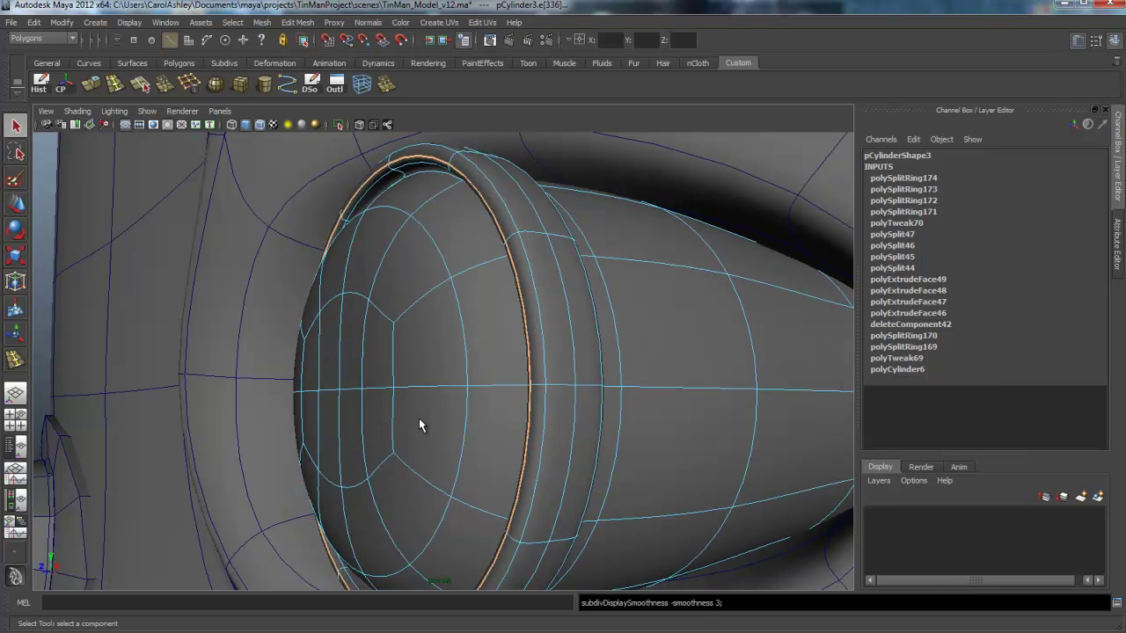
right_click_drag(606, 378, 666, 358)
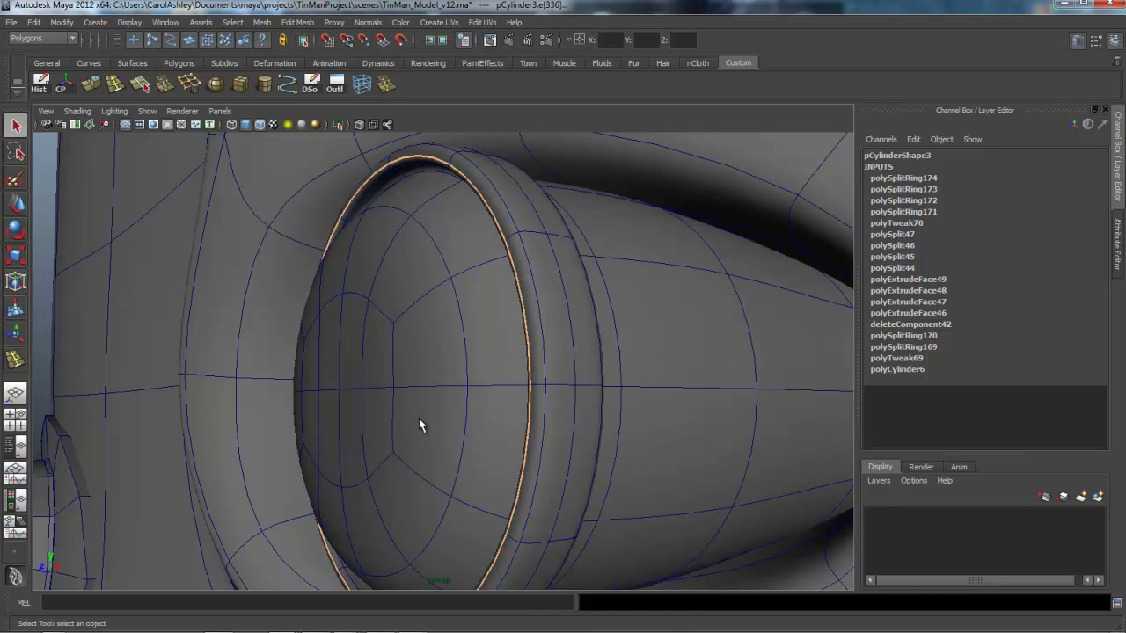
Delete the eye cylinder's construction history and freeze its transformations.
left_click(420, 422)
right_click_drag(419, 422, 419, 419, "alt")
left_click_drag(420, 420, 419, 420, "alt")
right_click_drag(419, 420, 419, 420, "alt")
middle_click_drag(418, 420, 419, 420, "alt")
left_click_drag(419, 419, 419, 420, "alt")
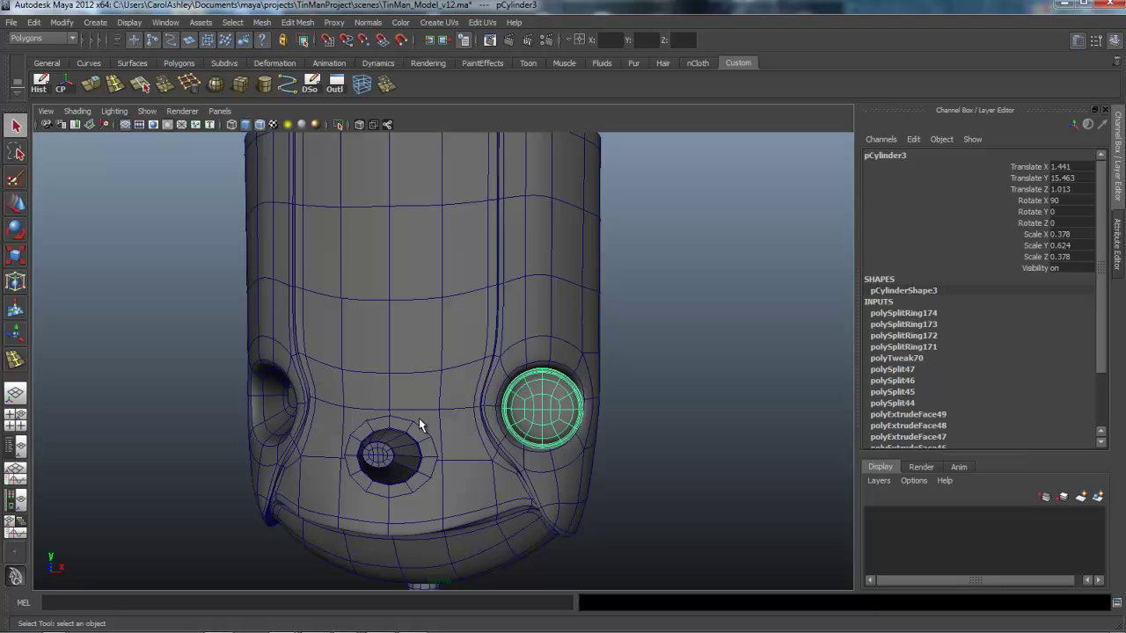
key("alt+shift+d")
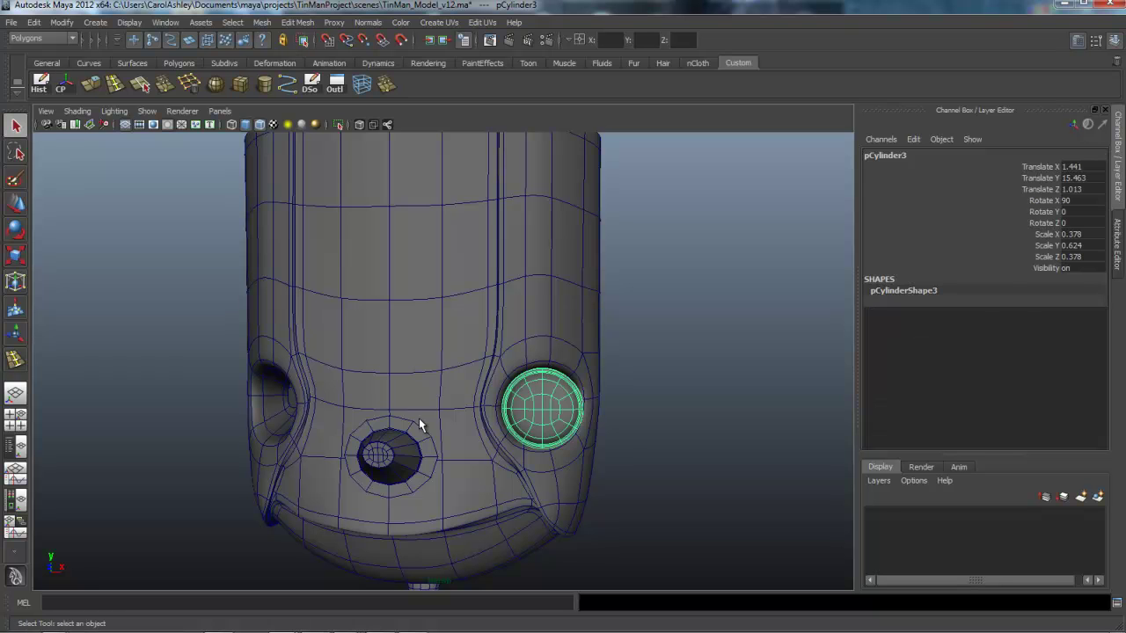
scroll(418, 418, "down", 4)
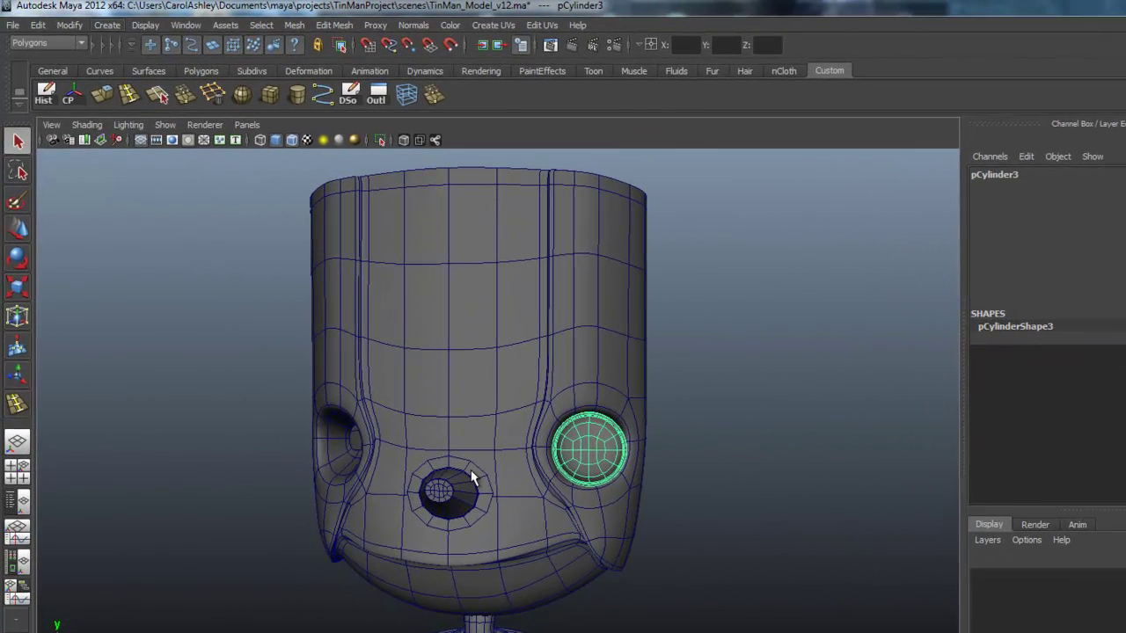
left_click(70, 26)
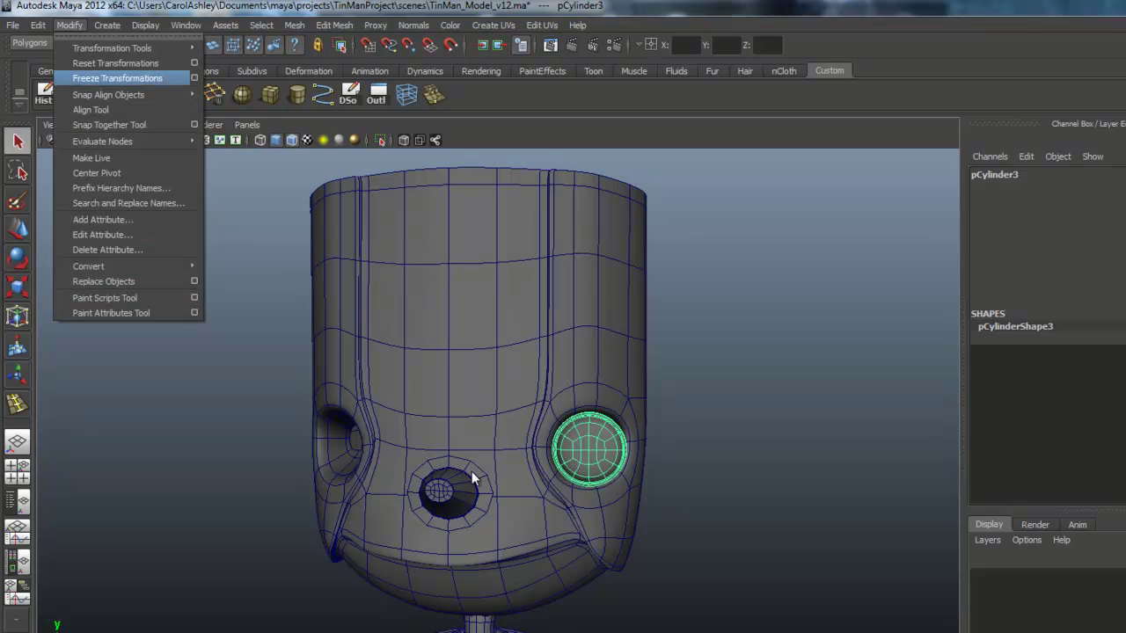
key("Return")
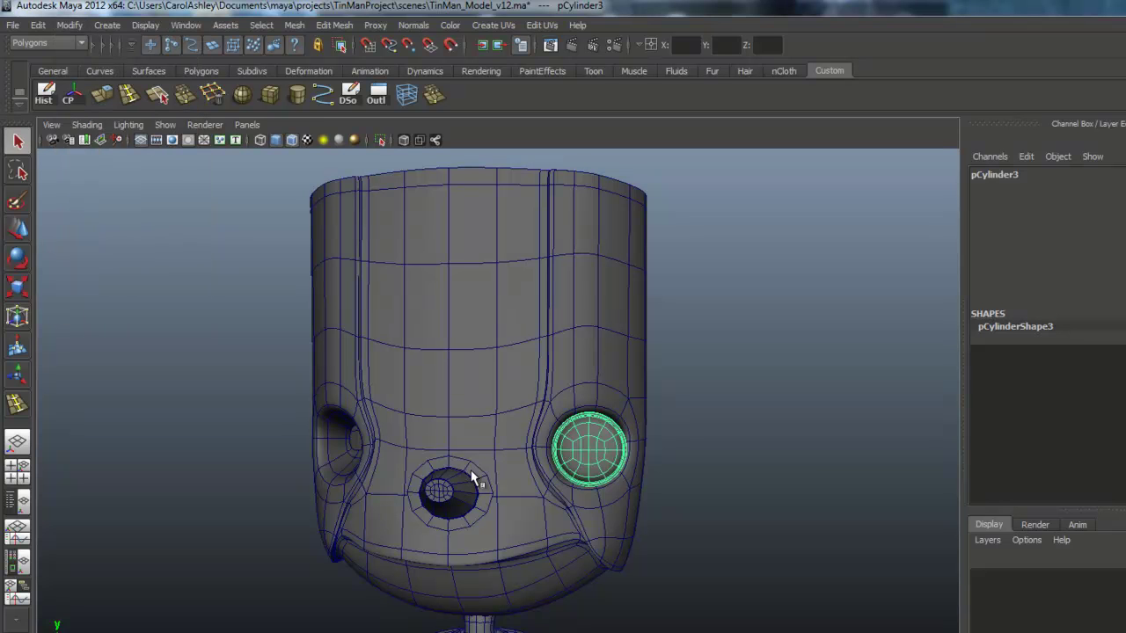
scroll(472, 477, "down", 5)
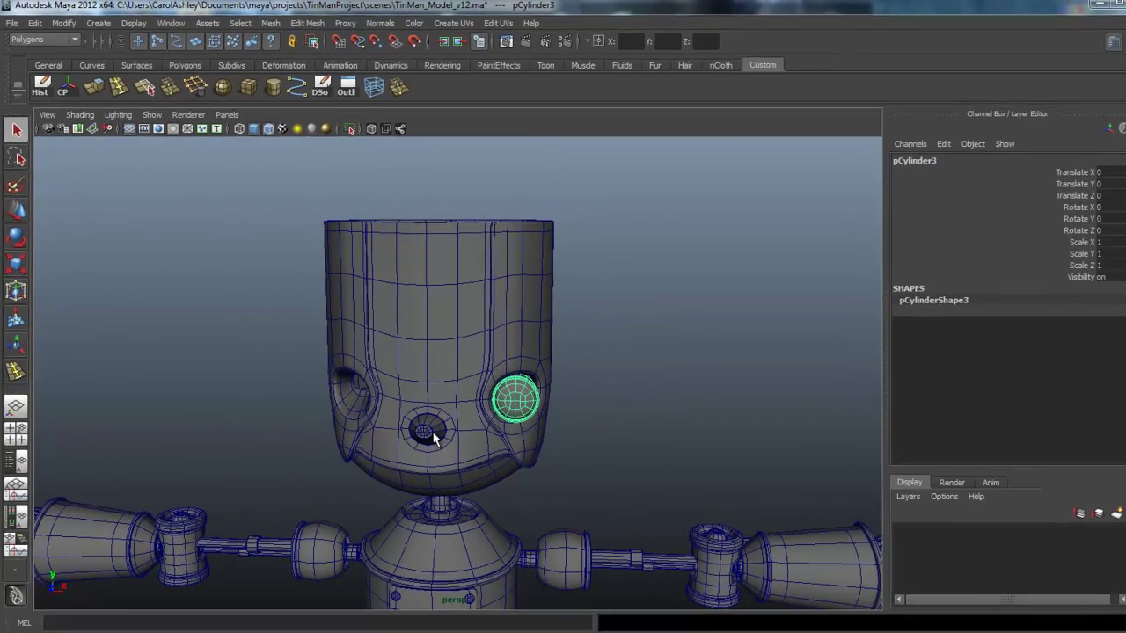
Start editing the eye's pivot and snap it to the grid toward the head's centre line.
key("w")
scroll(420, 420, "up", 5)
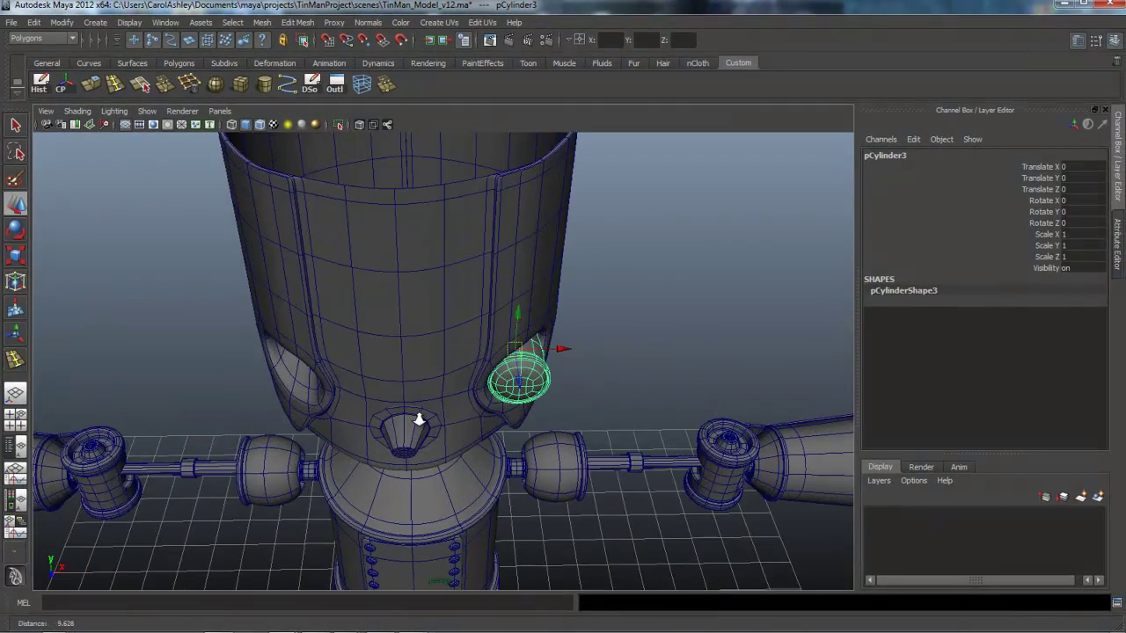
scroll(420, 421, "down", 1)
left_click_drag(419, 419, 420, 421, "alt")
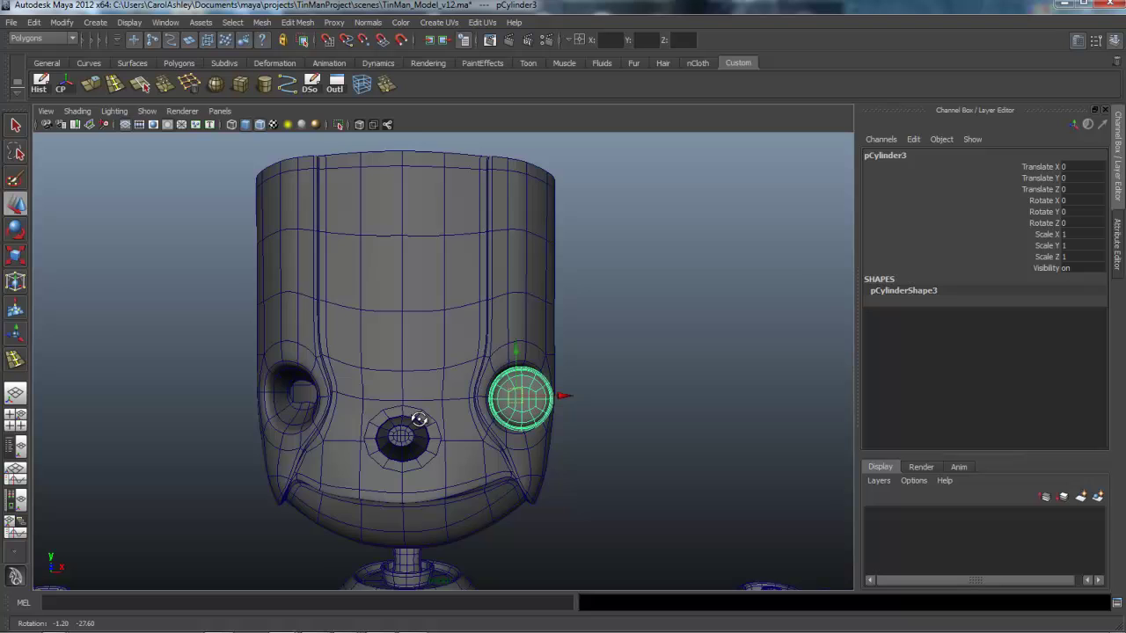
left_click_drag(419, 419, 419, 418, "alt")
middle_click_drag(429, 475, 419, 419, "alt")
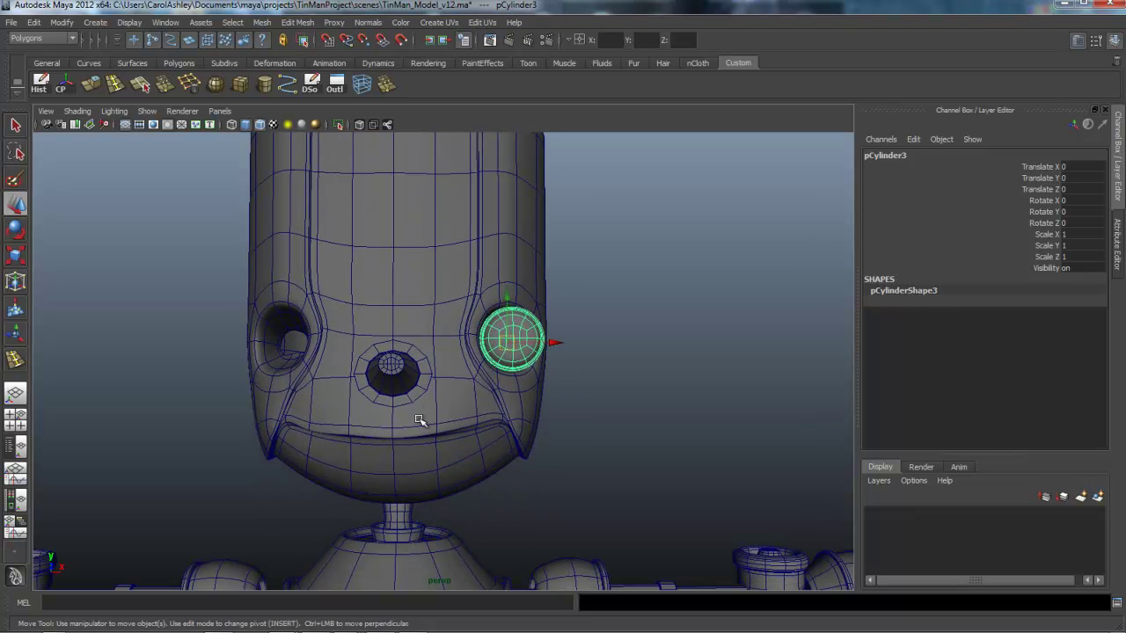
key("Insert")
left_click_drag(419, 419, 420, 419, "alt")
right_click_drag(419, 420, 420, 419, "alt")
middle_click_drag(420, 420, 418, 420, "alt")
left_click_drag(419, 419, 419, 420, "alt")
right_click_drag(418, 420, 418, 420, "alt")
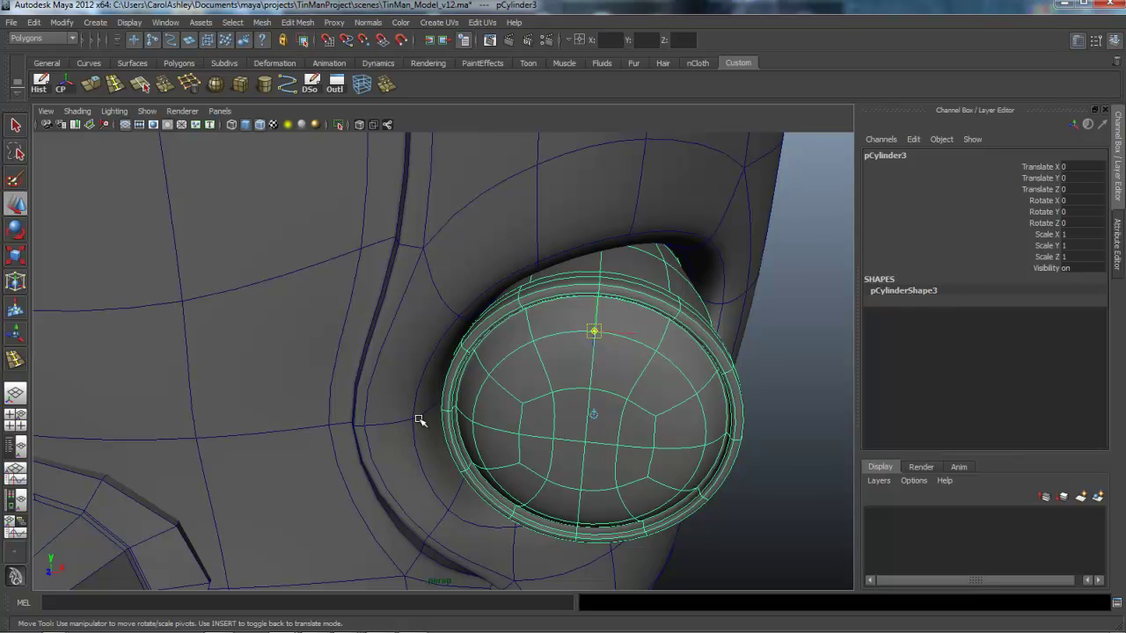
key("x")
left_click(635, 335)
middle_click(419, 421)
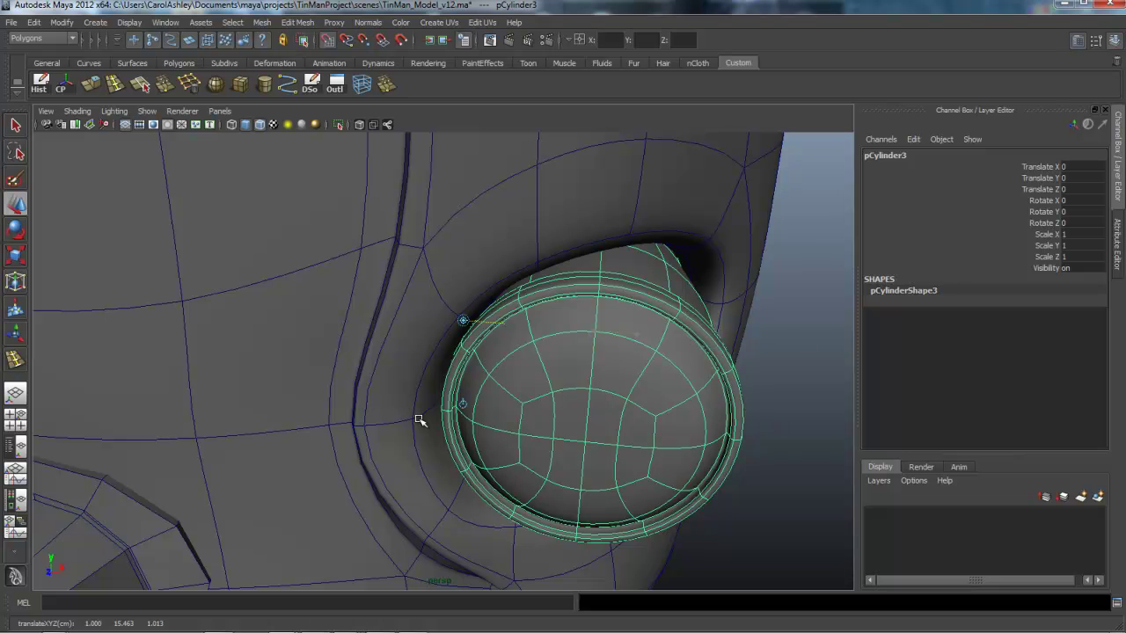
middle_click(420, 420)
left_click_drag(420, 420, 419, 419, "alt")
Snap the eye's pivot to X 0 in the front view and finish pivot editing.
key("space")
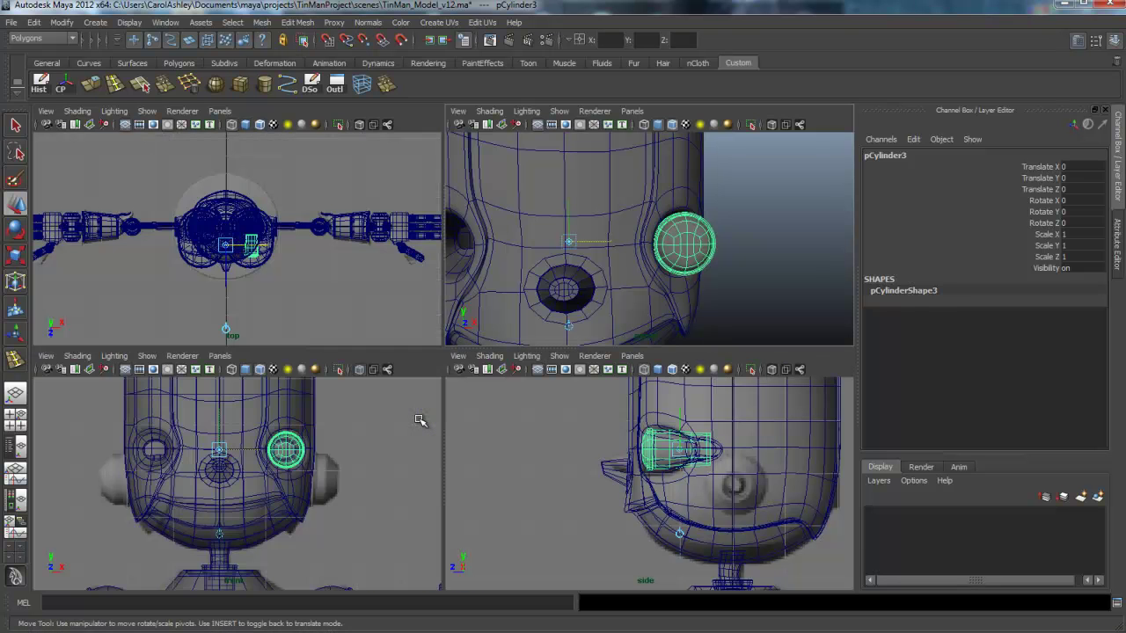
scroll(420, 420, "up", 6)
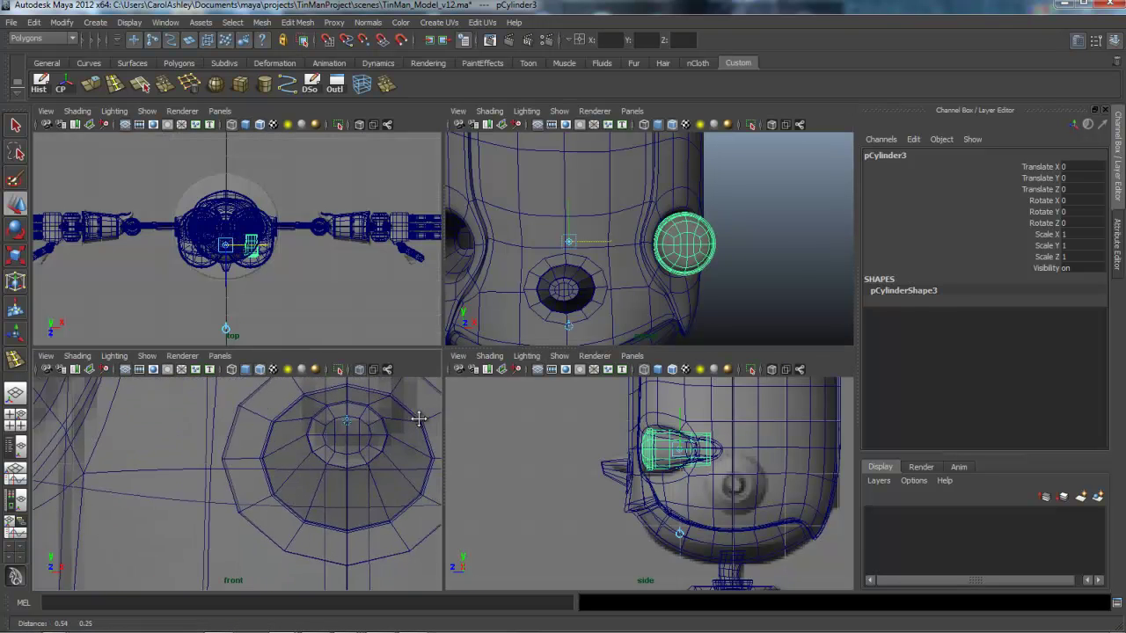
scroll(418, 420, "down", 6)
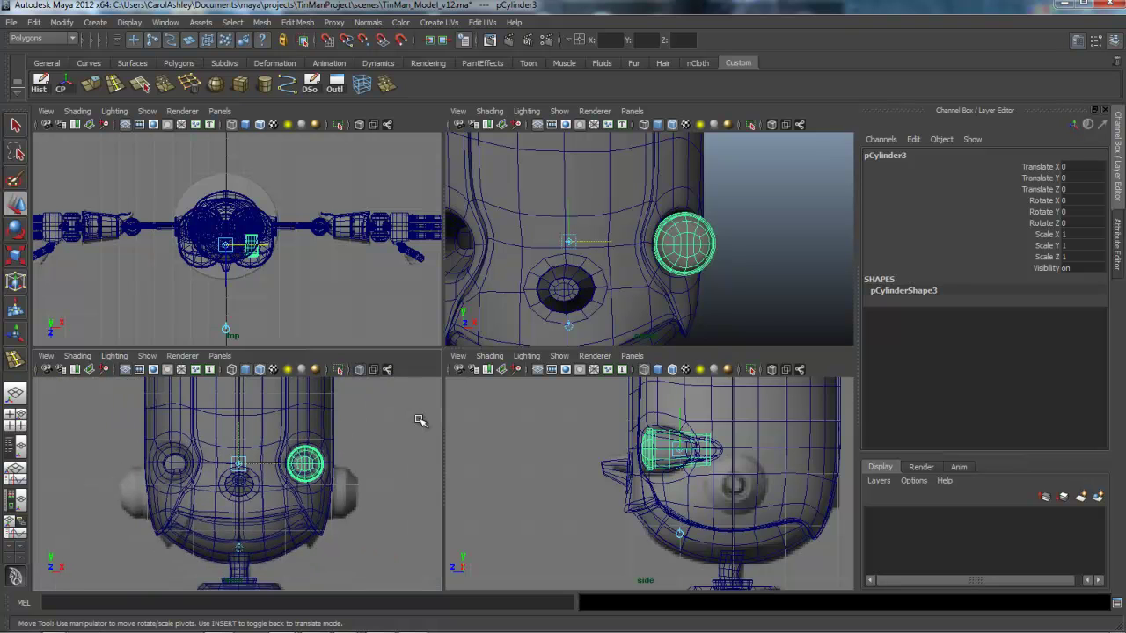
key("x")
middle_click_drag(420, 421, 420, 420)
key("x")
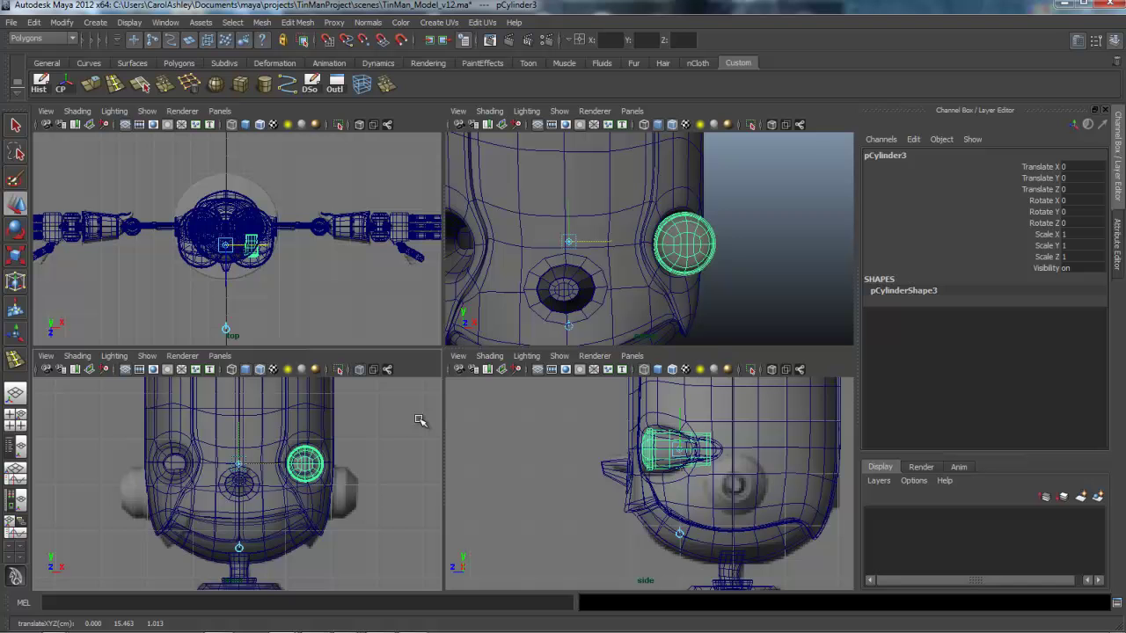
key("Insert")
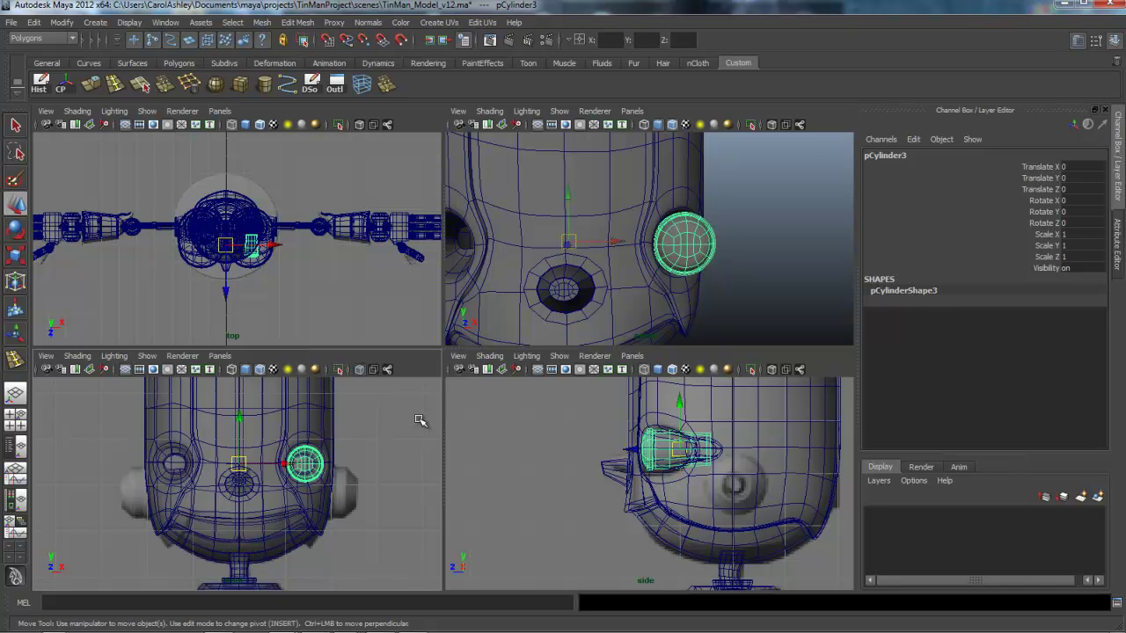
Reset the Duplicate Special options and create one mirrored copy of the eye with X scale -1.
key("space")
middle_click_drag(419, 421, 419, 421, "alt")
right_click_drag(419, 421, 420, 420, "alt")
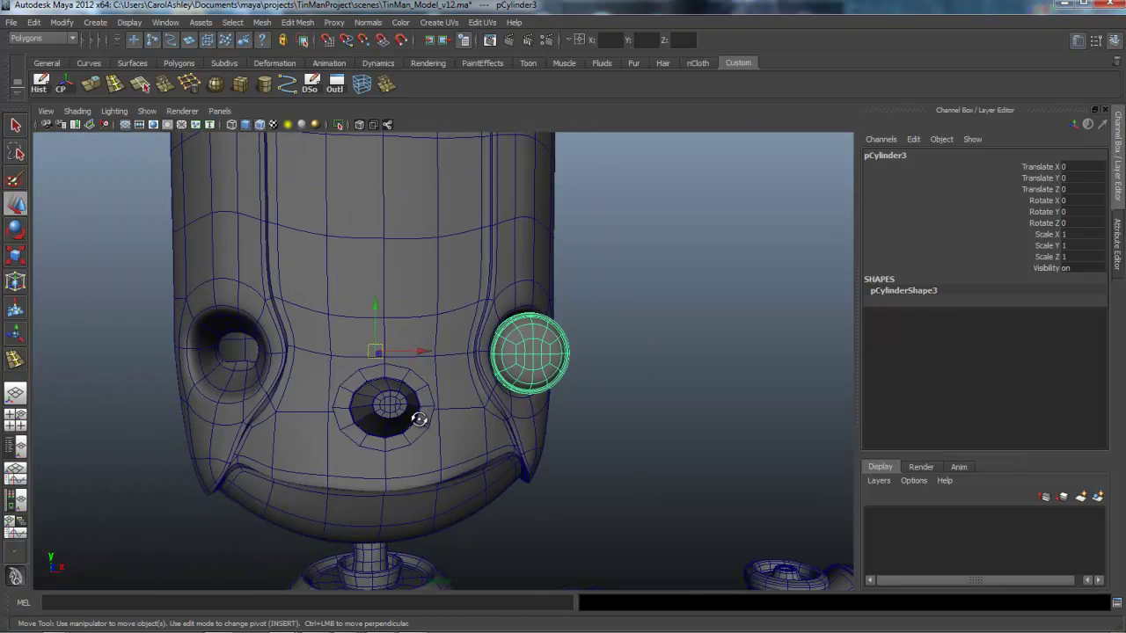
left_click_drag(419, 420, 419, 421, "alt")
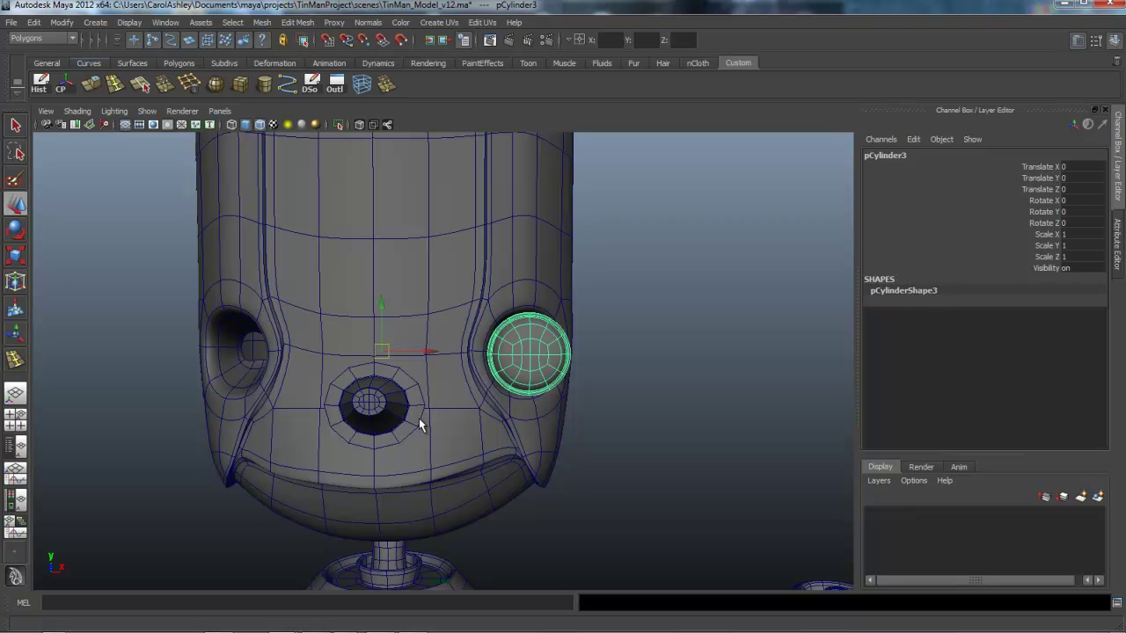
left_click(34, 23)
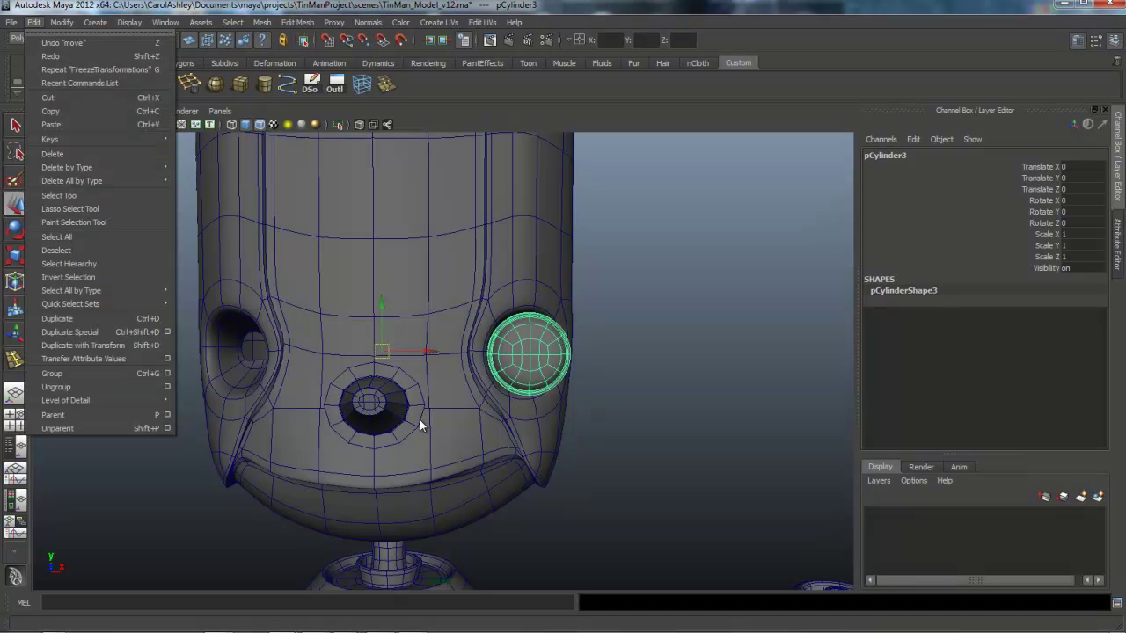
key("Right")
key("Return")
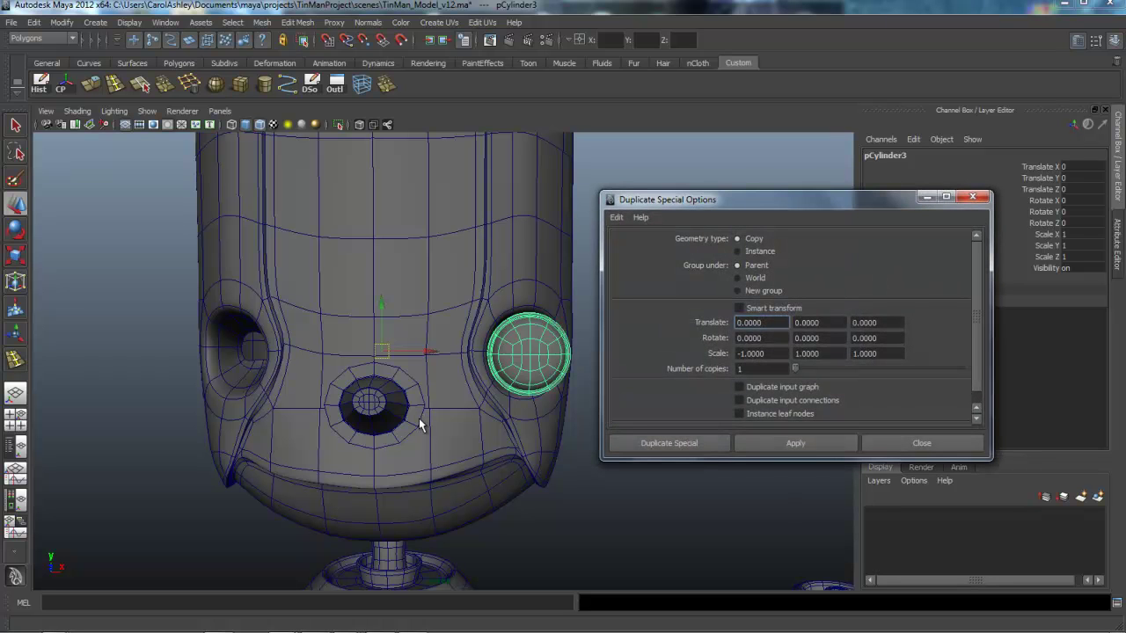
key("alt+e")
key("Down")
key("Return")
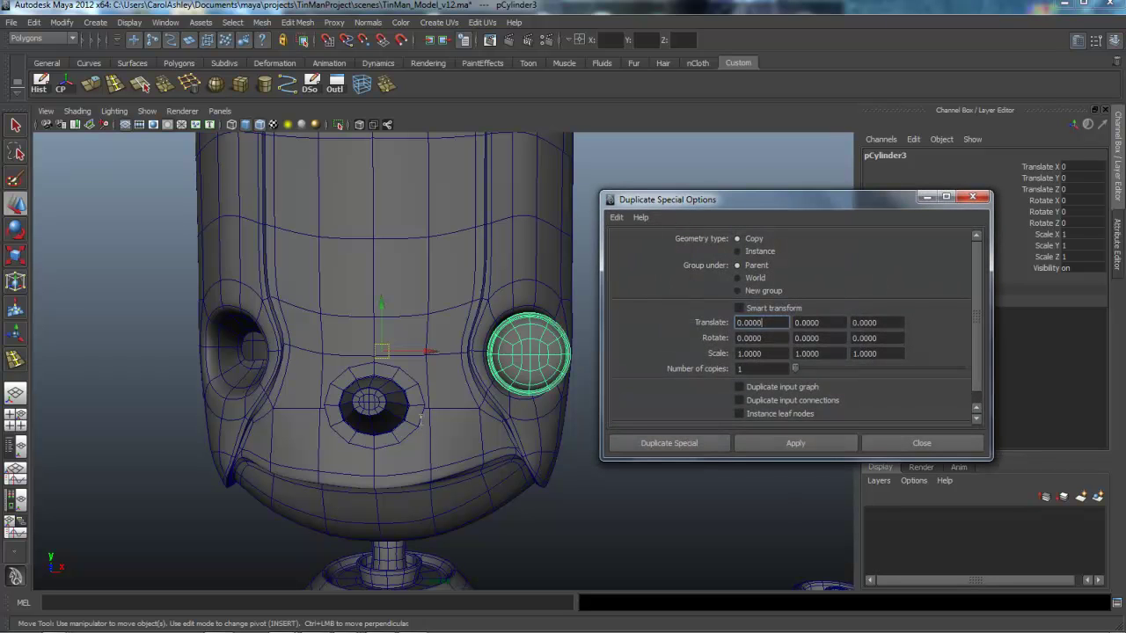
left_click(737, 354)
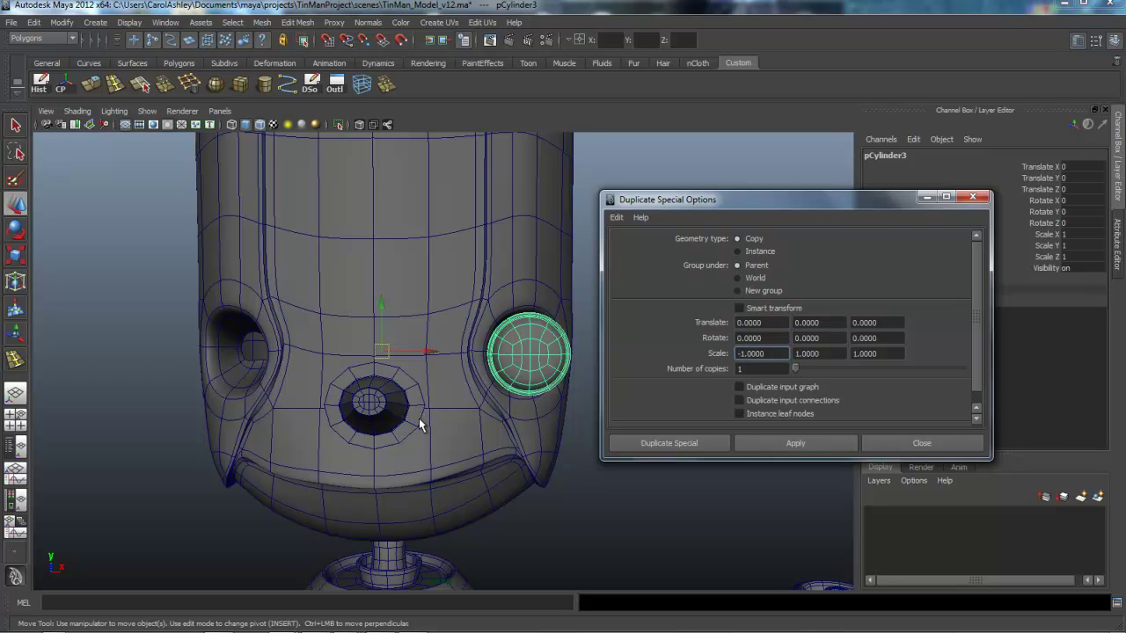
key("Return")
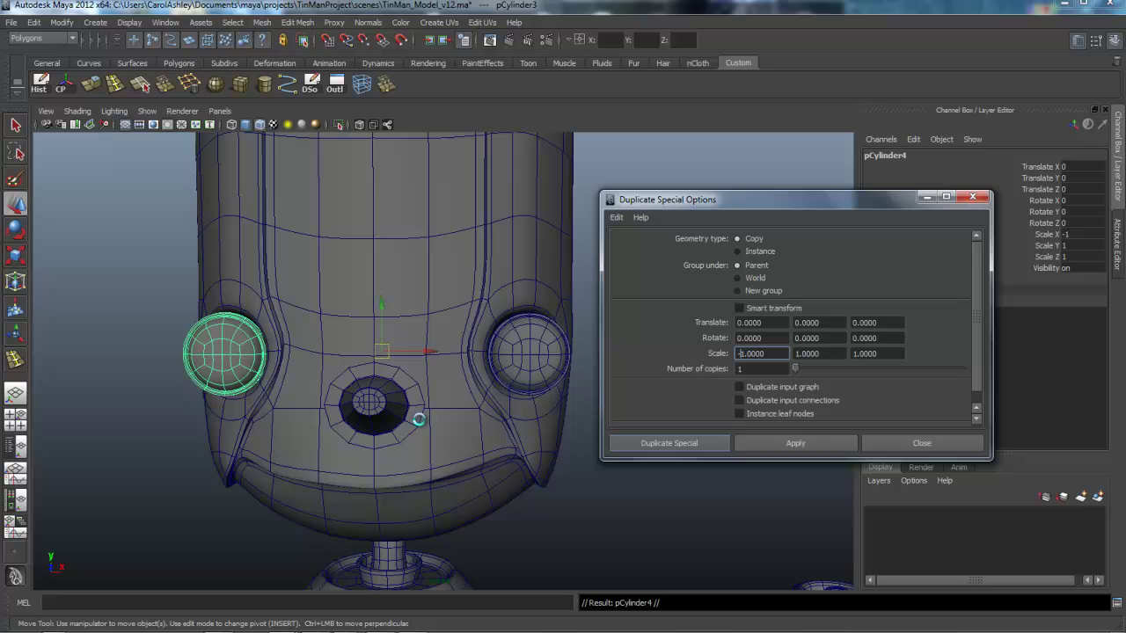
key("Escape")
Examine the fit of both eyes in their sockets from several angles around the head.
left_click_drag(418, 420, 420, 420, "alt")
right_click_drag(419, 419, 420, 420, "alt")
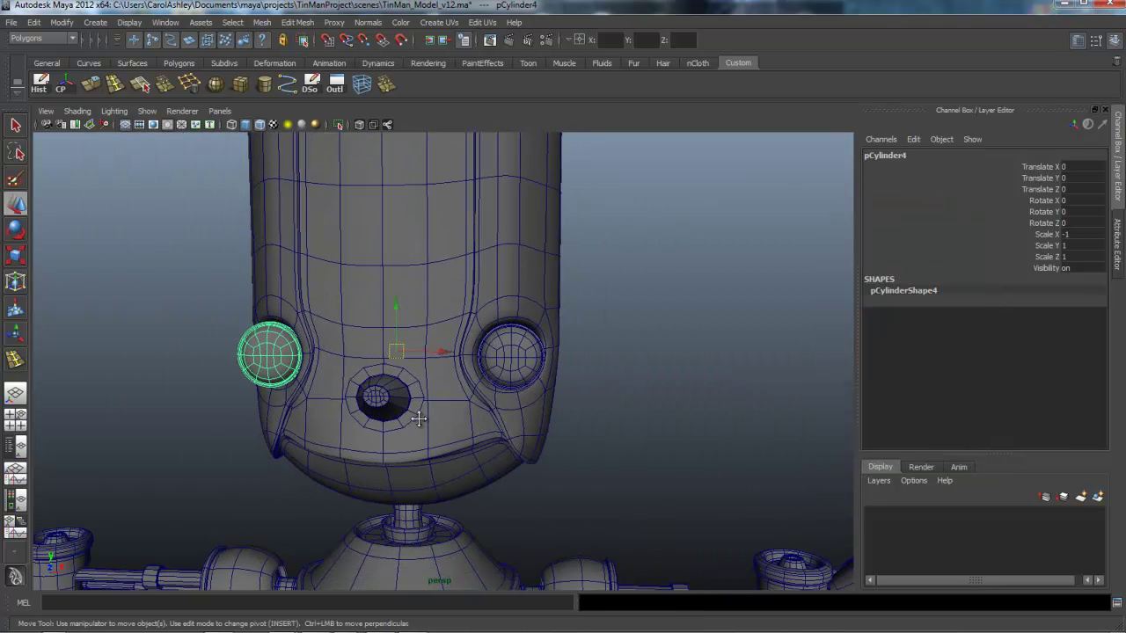
middle_click_drag(419, 420, 419, 419, "alt")
right_click_drag(420, 419, 420, 420, "alt")
left_click_drag(420, 420, 419, 420, "alt")
left_click(433, 364)
left_click(417, 420)
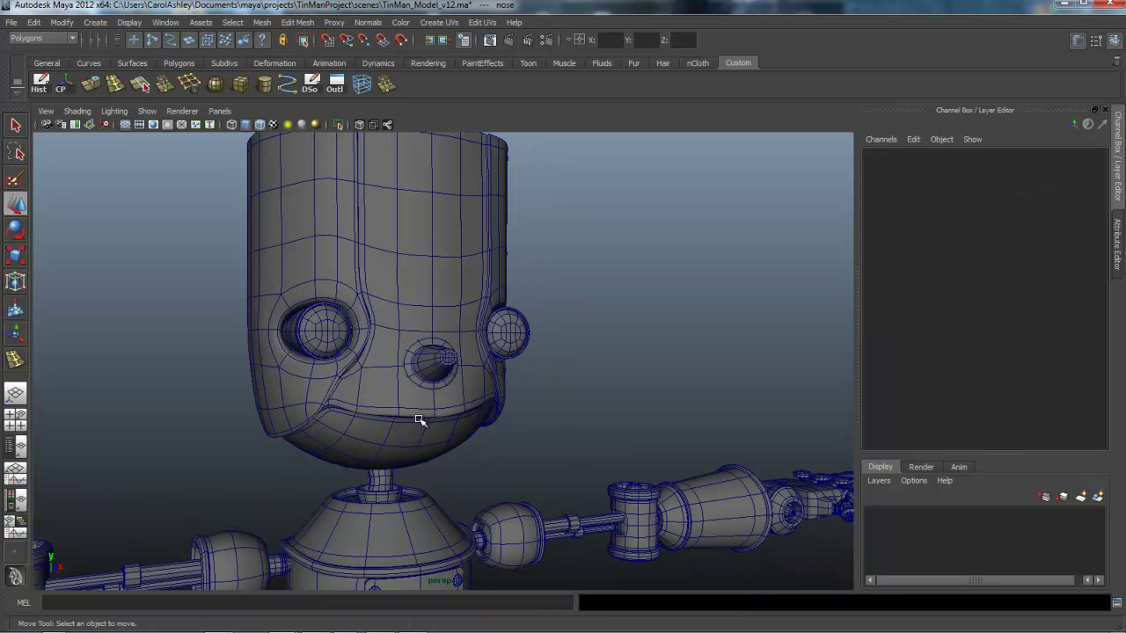
right_click_drag(417, 420, 419, 420, "alt")
left_click_drag(420, 419, 418, 419, "alt")
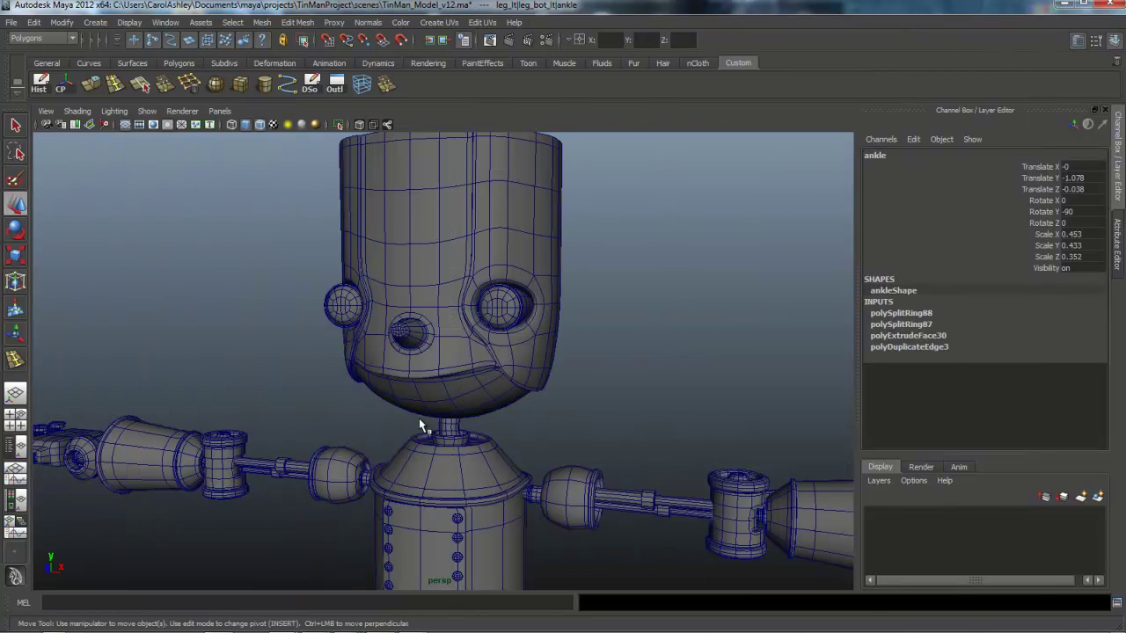
Set the library group's visibility to on and expand its hierarchy in the Outliner.
left_click(335, 84)
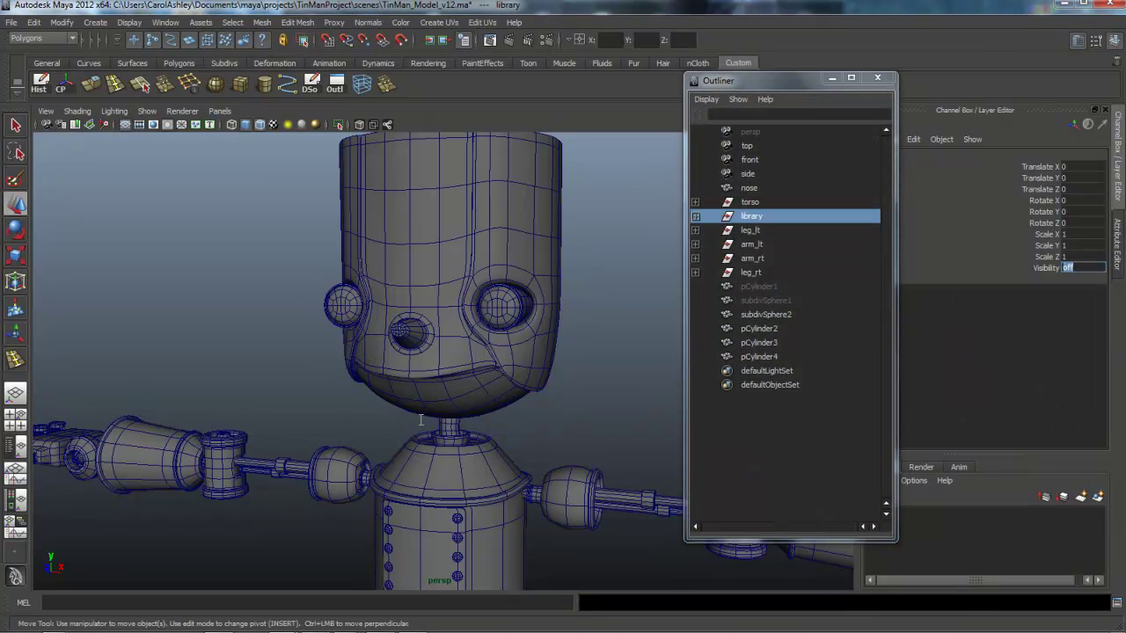
type("1")
left_click(696, 216)
scroll(420, 420, "down", 5)
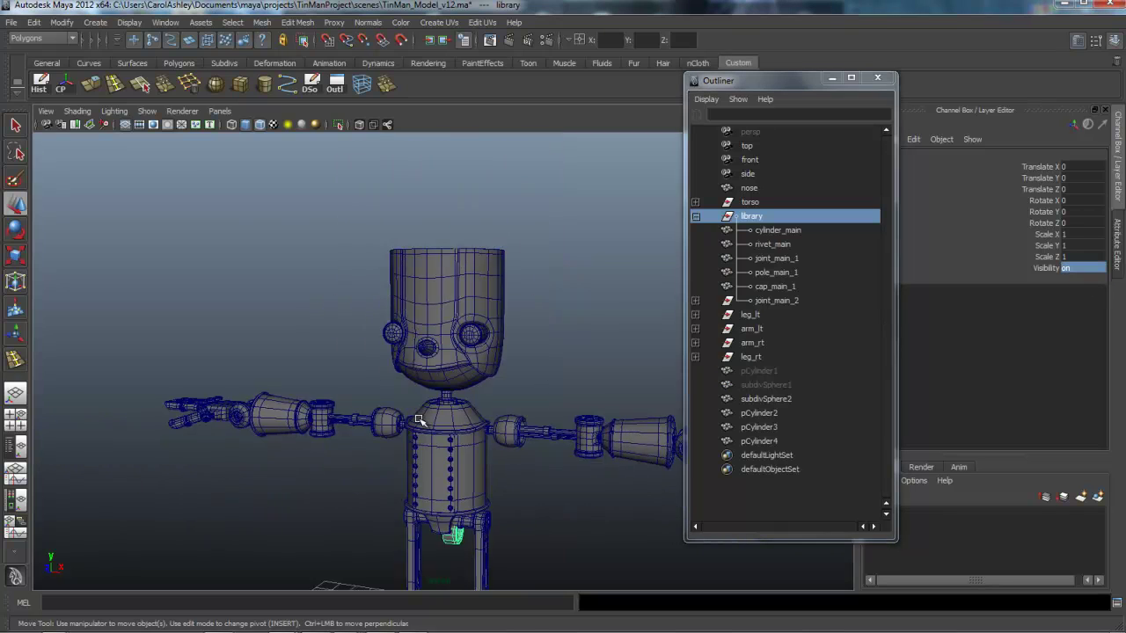
middle_click_drag(419, 420, 420, 86, "alt")
right_click_drag(419, 420, 493, 420, "alt")
left_click_drag(420, 420, 510, 471, "alt")
right_click_drag(419, 420, 484, 420, "alt")
left_click_drag(420, 423, 420, 421, "alt")
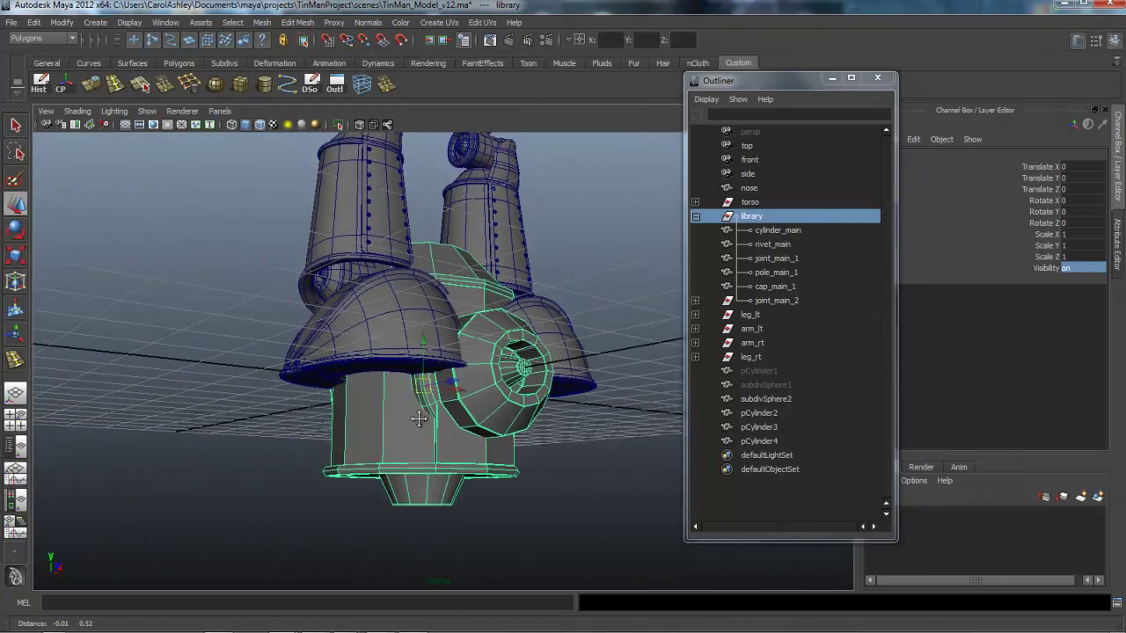
Duplicate the cap and outer shaft faces at the protruding end of the joint_main_2 bolt with Duplicate Face.
left_click(420, 420)
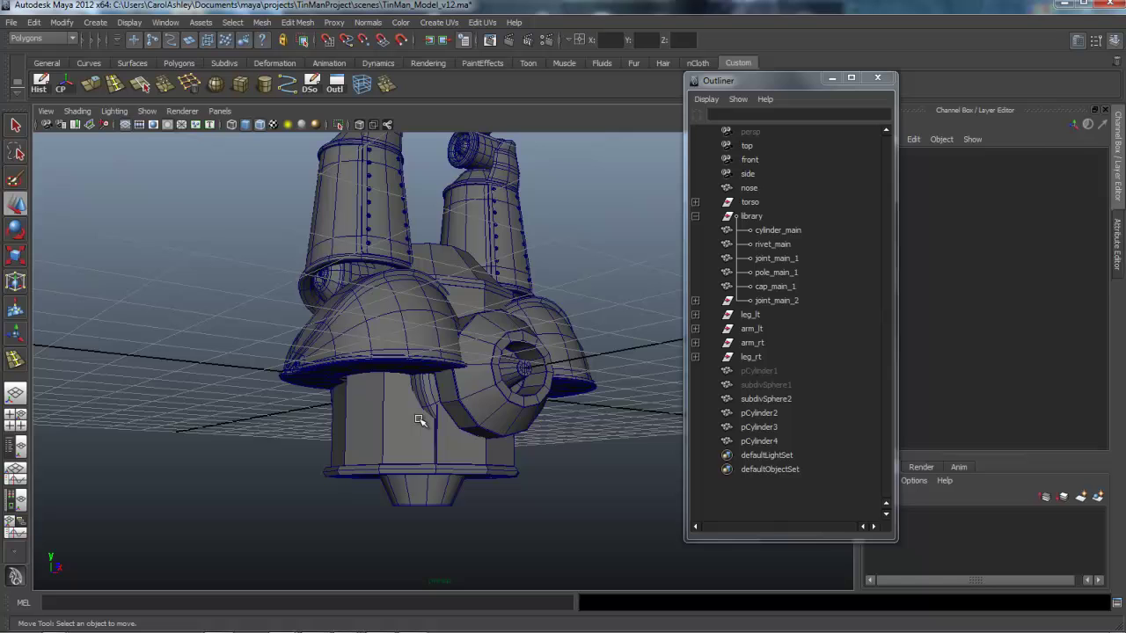
left_click(419, 420)
left_click_drag(420, 420, 420, 421, "alt")
left_click(507, 394)
right_click(420, 421)
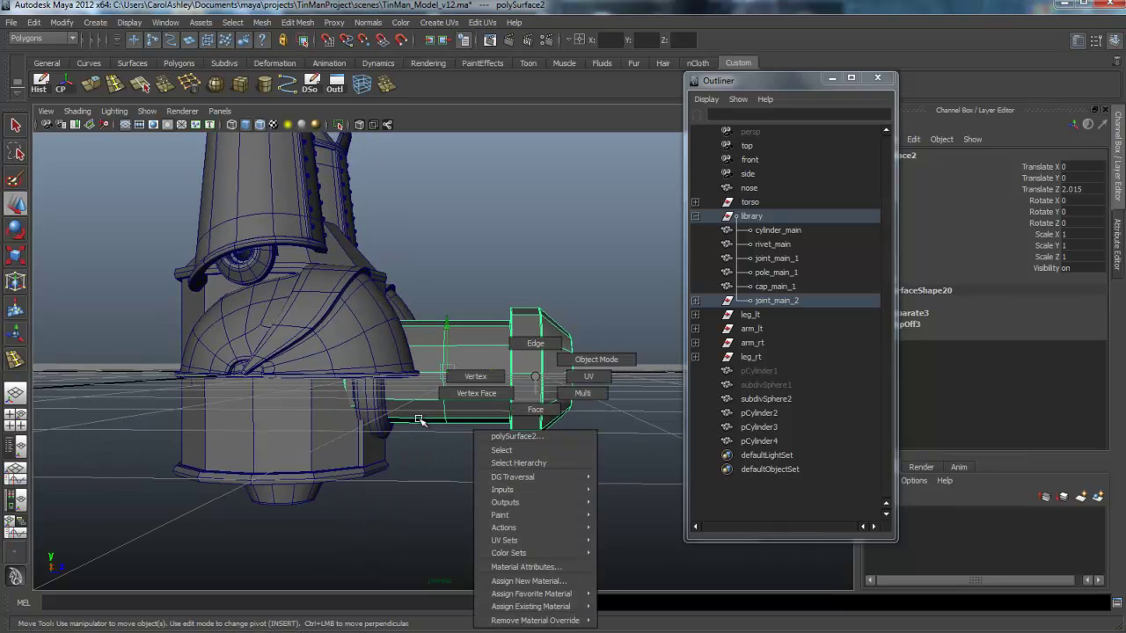
right_click_drag(534, 376, 535, 409)
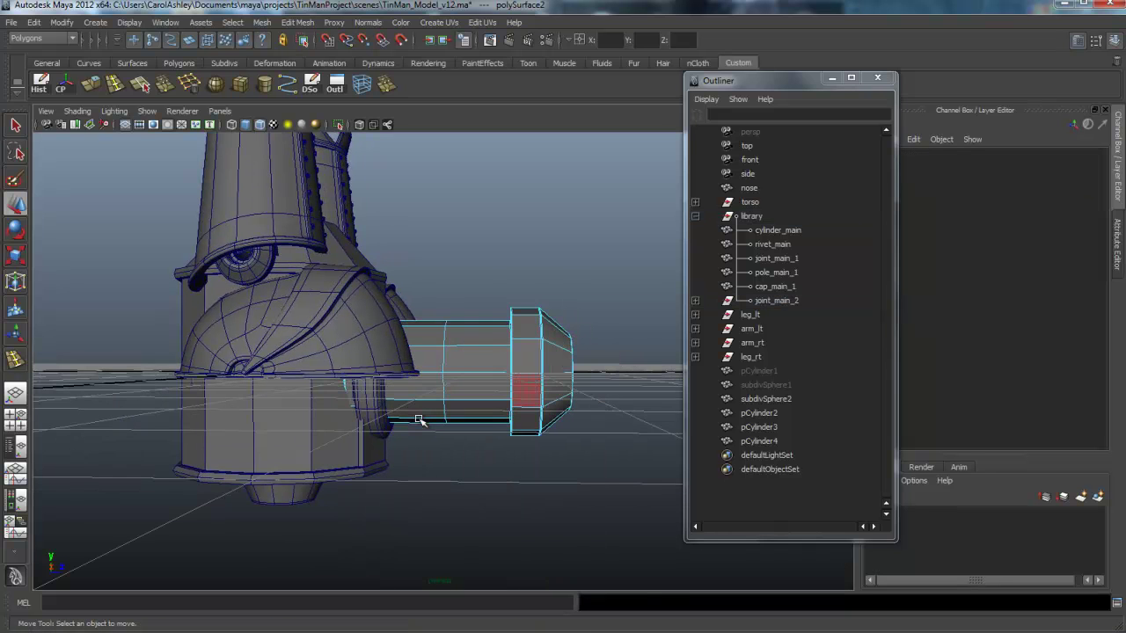
left_click_drag(557, 282, 493, 457)
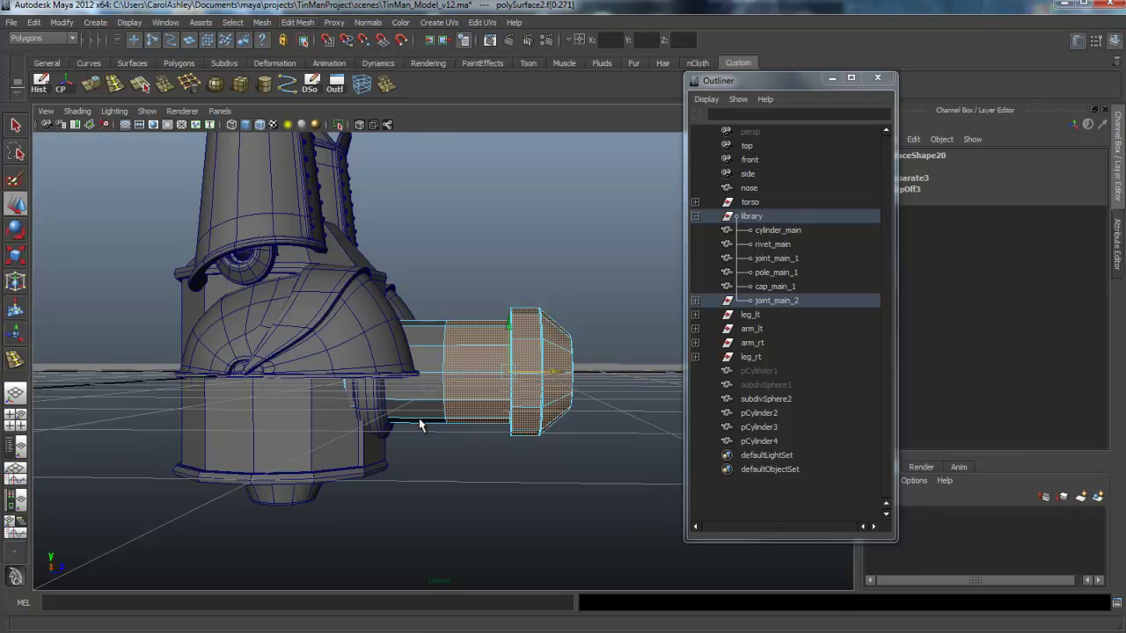
left_click(297, 23)
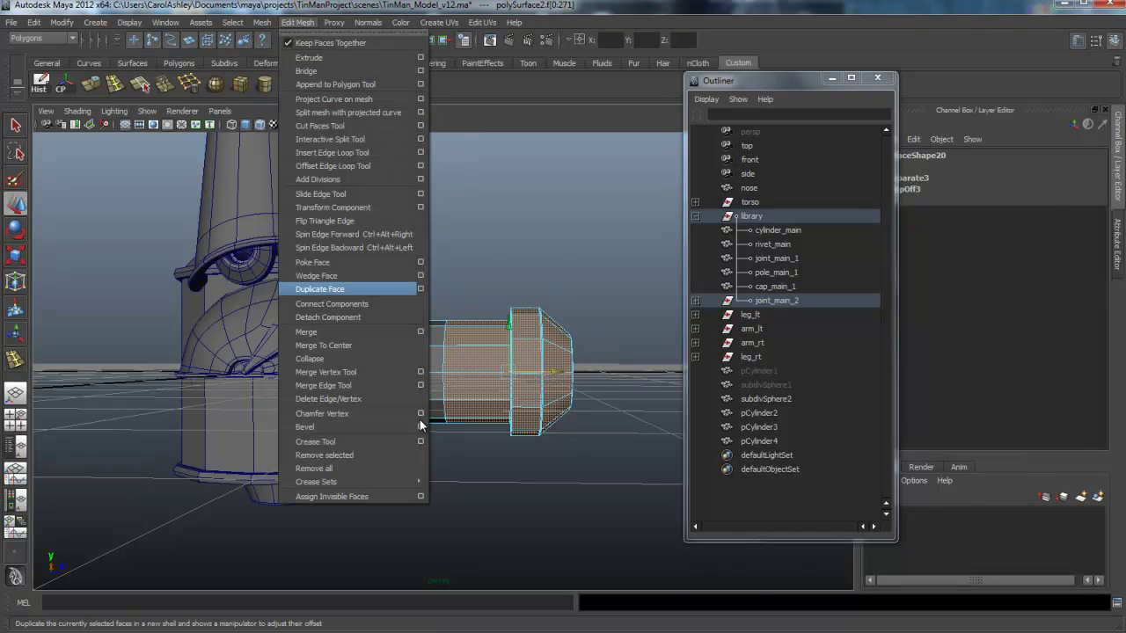
left_click(321, 290)
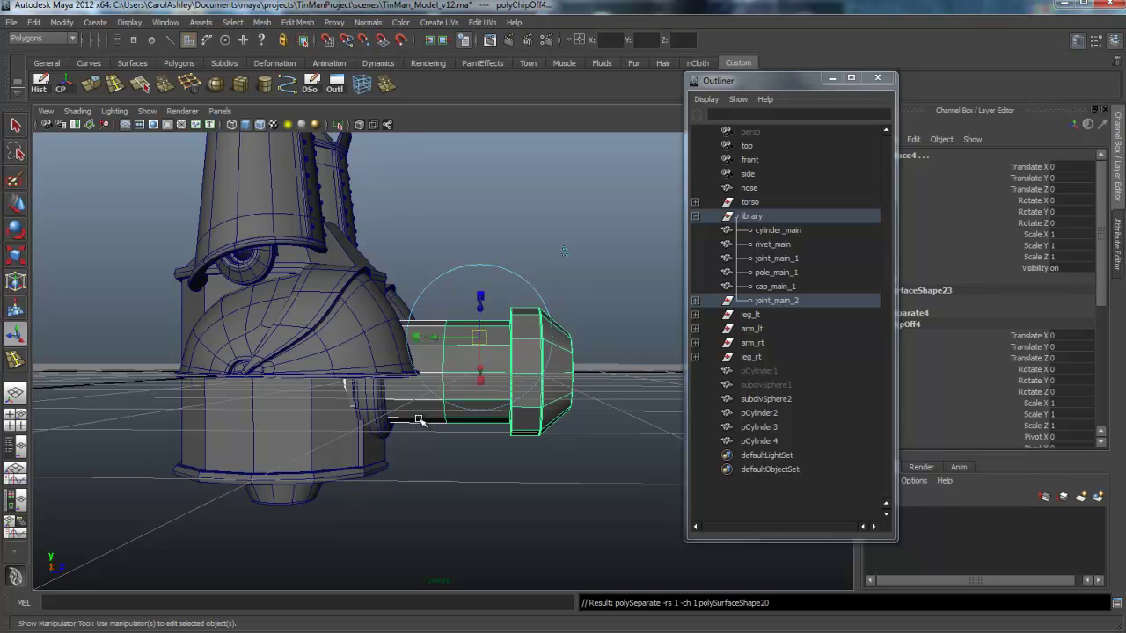
key("w")
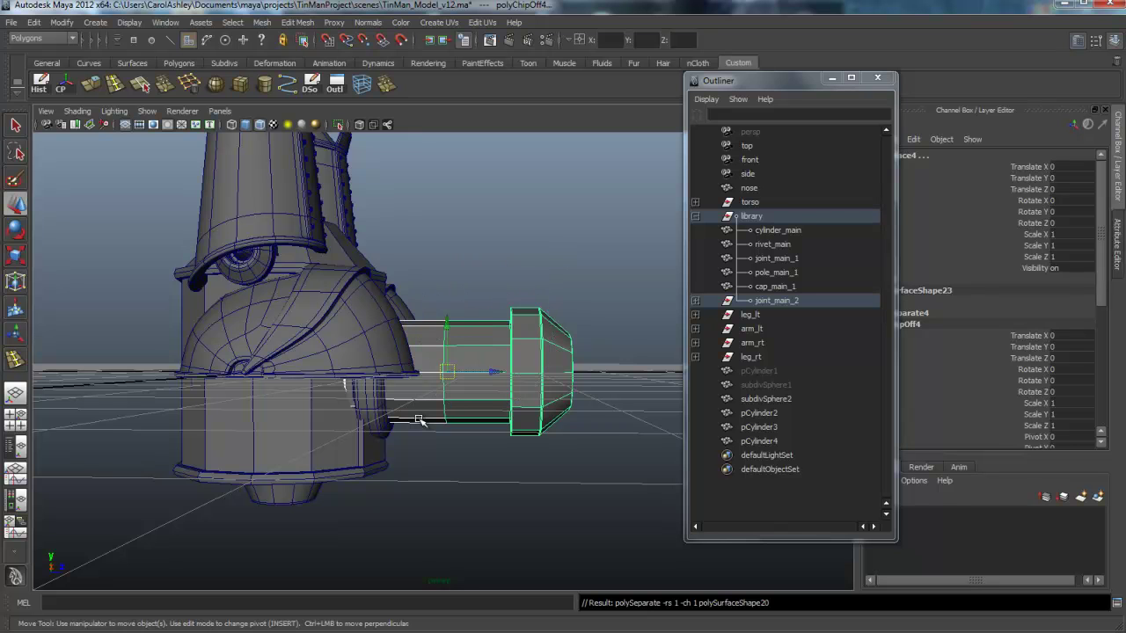
mouse_move(493, 372)
left_mouse_down()
mouse_move(540, 372)
mouse_move(497, 372)
left_mouse_up()
key("ctrl+z")
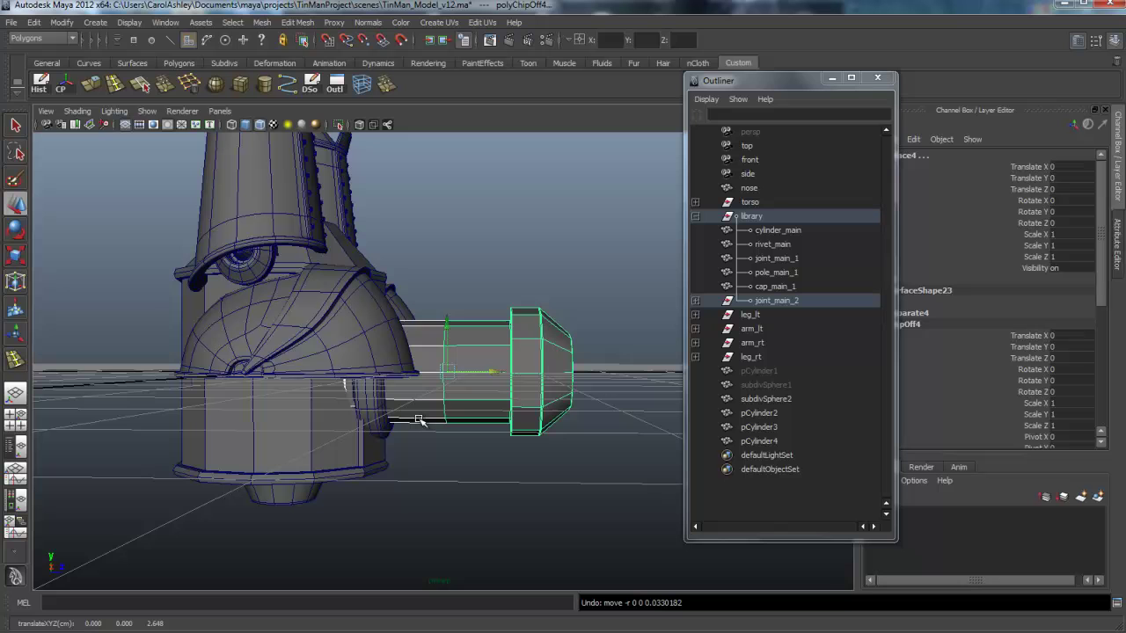
key("ctrl+z")
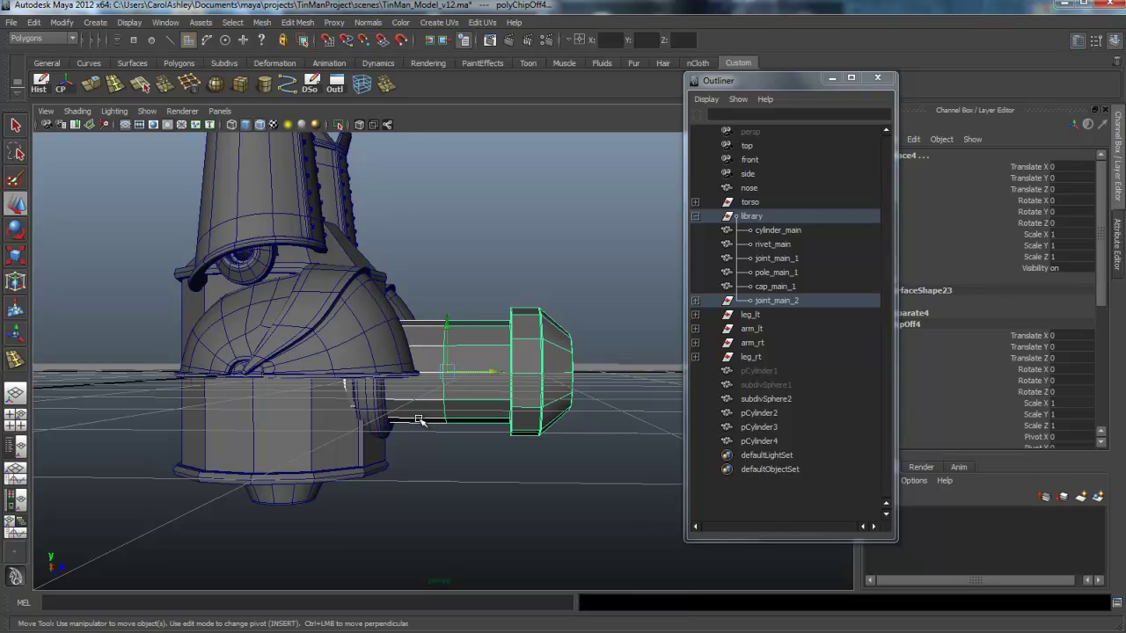
Move the duplicated bolt end out of the original joint and up beside the head, to about X 3.12, Y 14.97, Z -3.9.
left_click_drag(493, 372, 621, 372)
middle_click_drag(419, 420, 250, 413, "alt")
left_click_drag(458, 364, 494, 364)
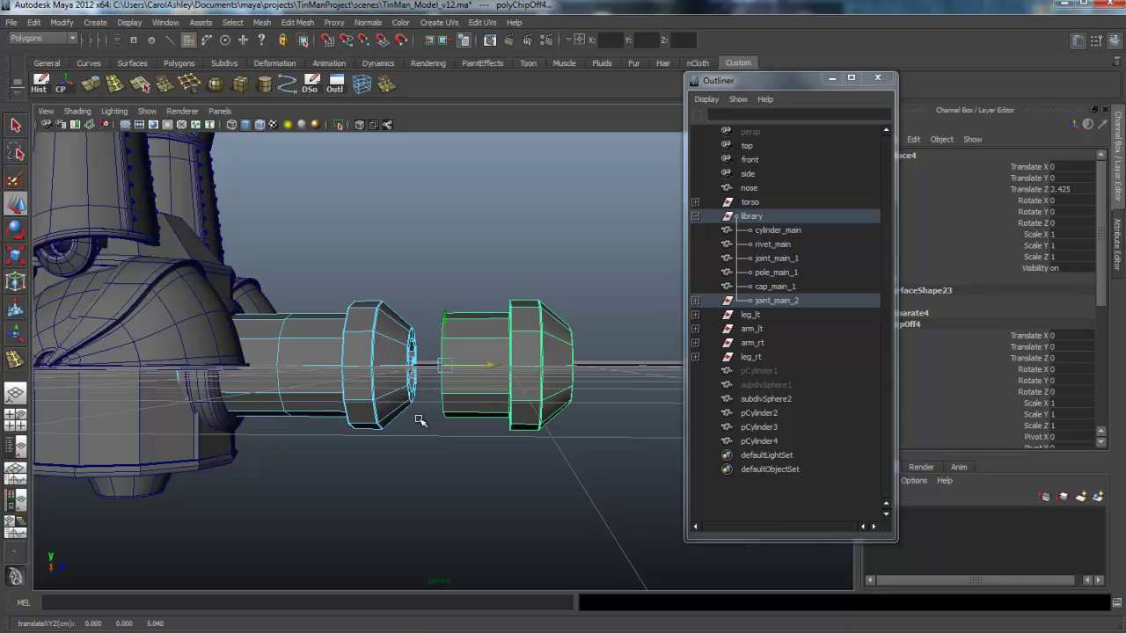
left_click_drag(446, 315, 445, 150)
middle_click_drag(418, 420, 400, 501, "alt")
scroll(419, 420, "down", 10)
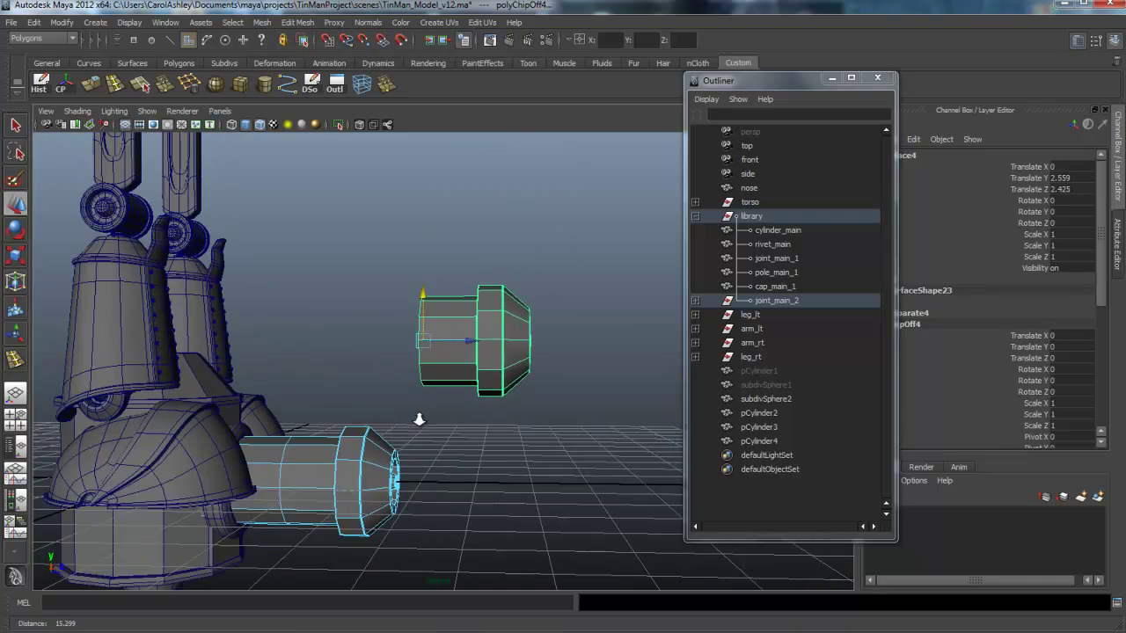
middle_click_drag(419, 421, 433, 509, "alt")
left_click_drag(420, 420, 420, 420, "alt")
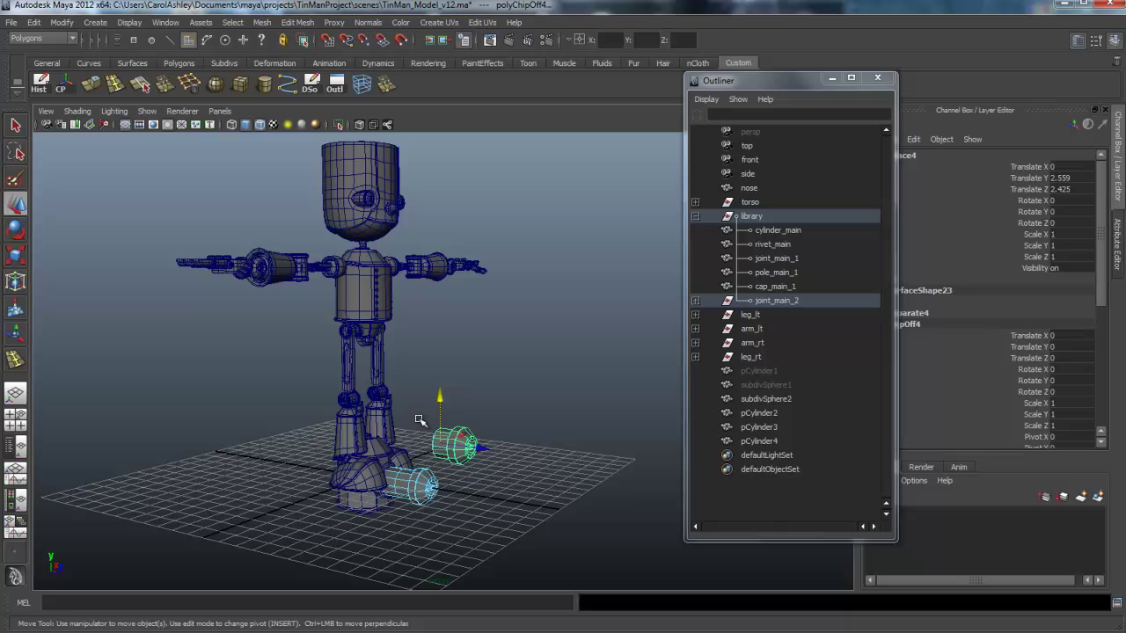
middle_click_drag(418, 420, 417, 422)
left_click_drag(417, 423, 419, 422, "alt")
middle_click_drag(419, 422, 419, 420)
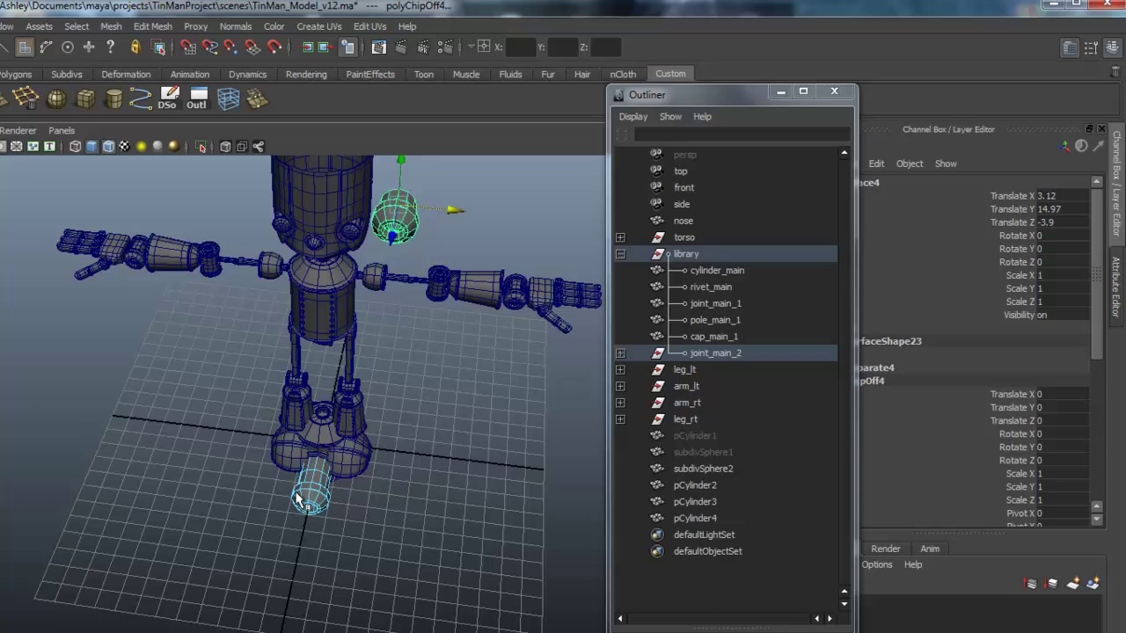
Take polySurface4 out of the library hierarchy to the Outliner's top level and set its visibility to on.
left_click(620, 353)
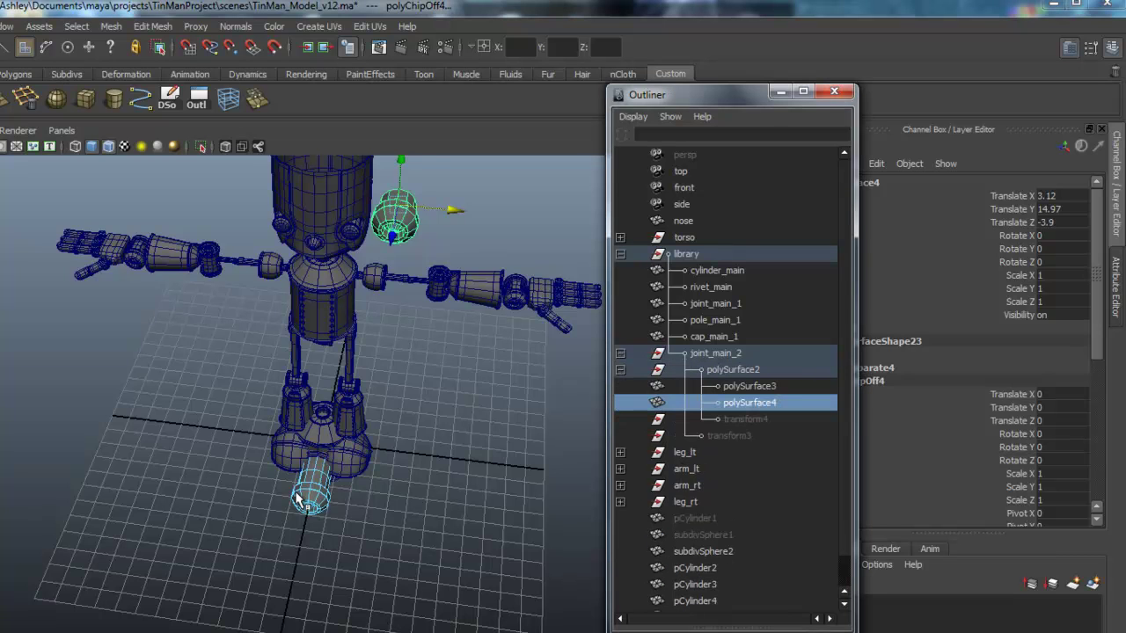
left_click(749, 403)
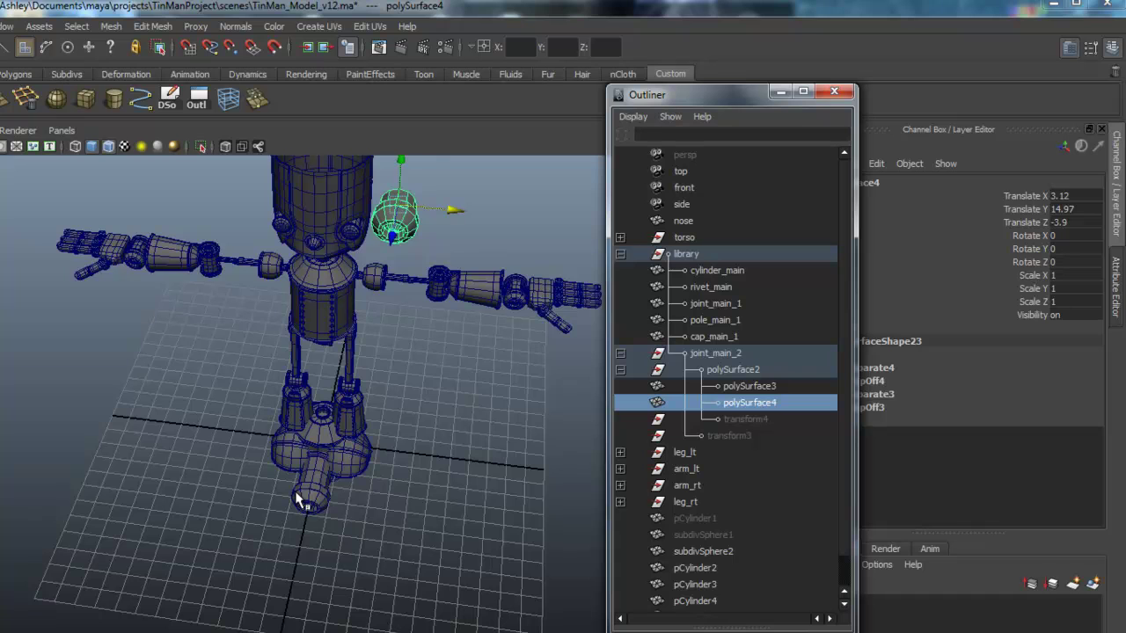
middle_click_drag(749, 403, 704, 229)
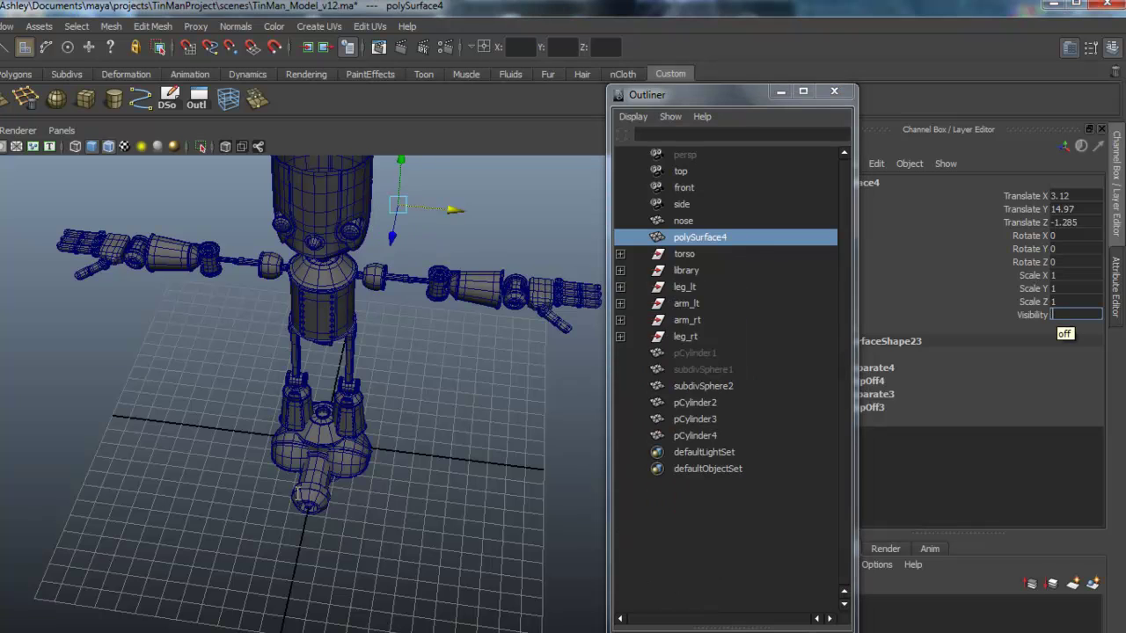
type("1")
key("Return")
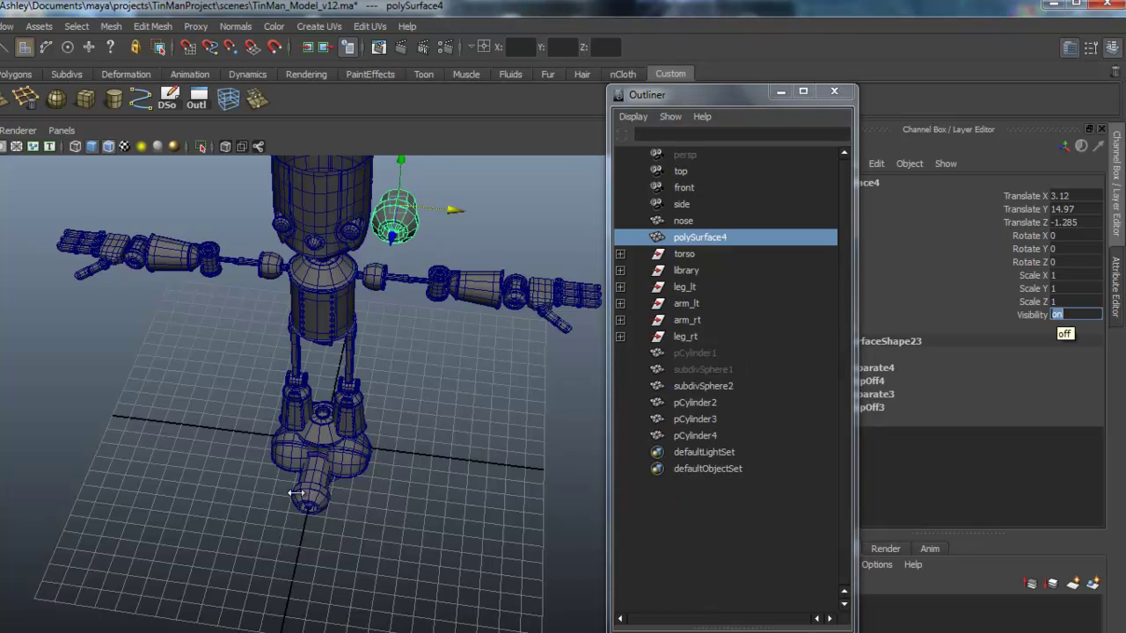
Hide the library group by setting its visibility to off.
left_click(298, 499)
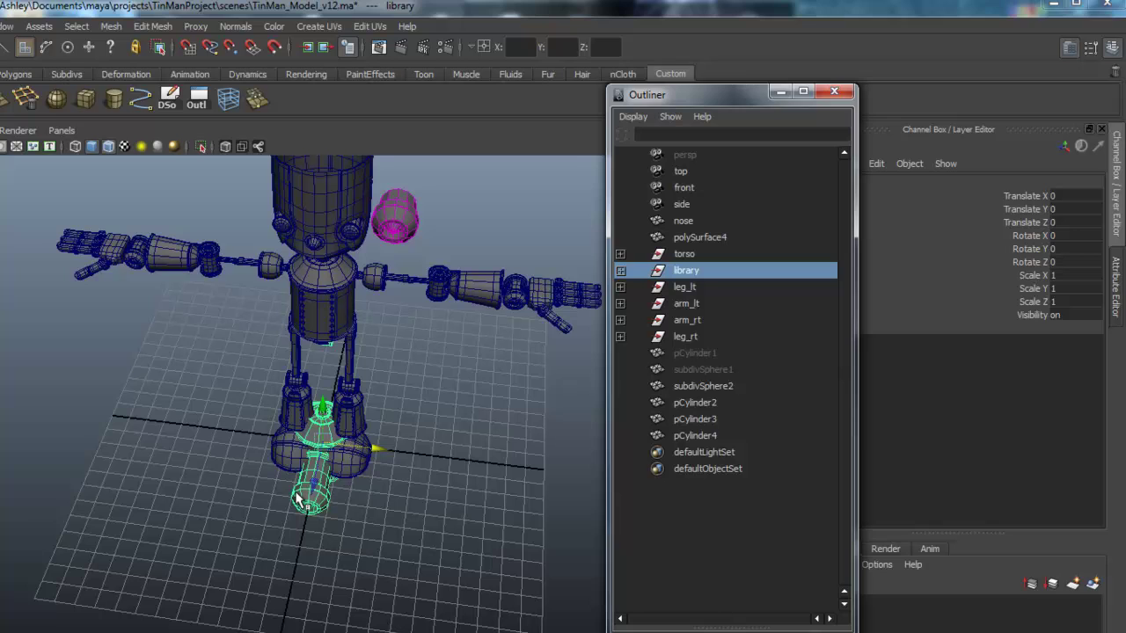
left_click(1058, 315)
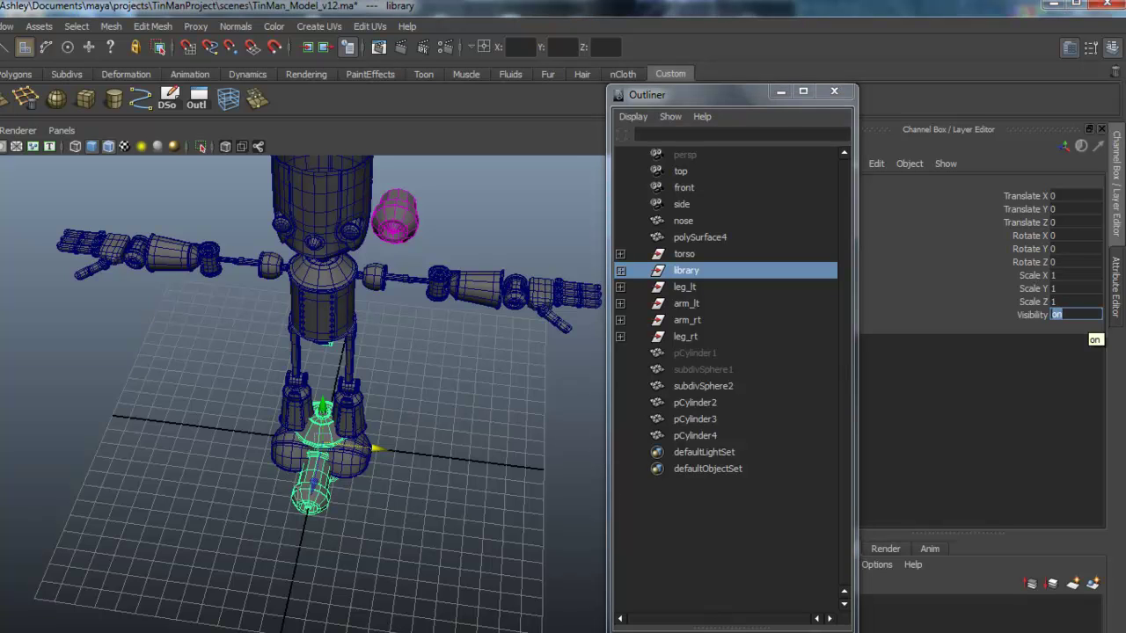
mouse_move(299, 498)
left_mouse_down("alt")
mouse_move(297, 514)
mouse_move(296, 495)
left_mouse_up("alt")
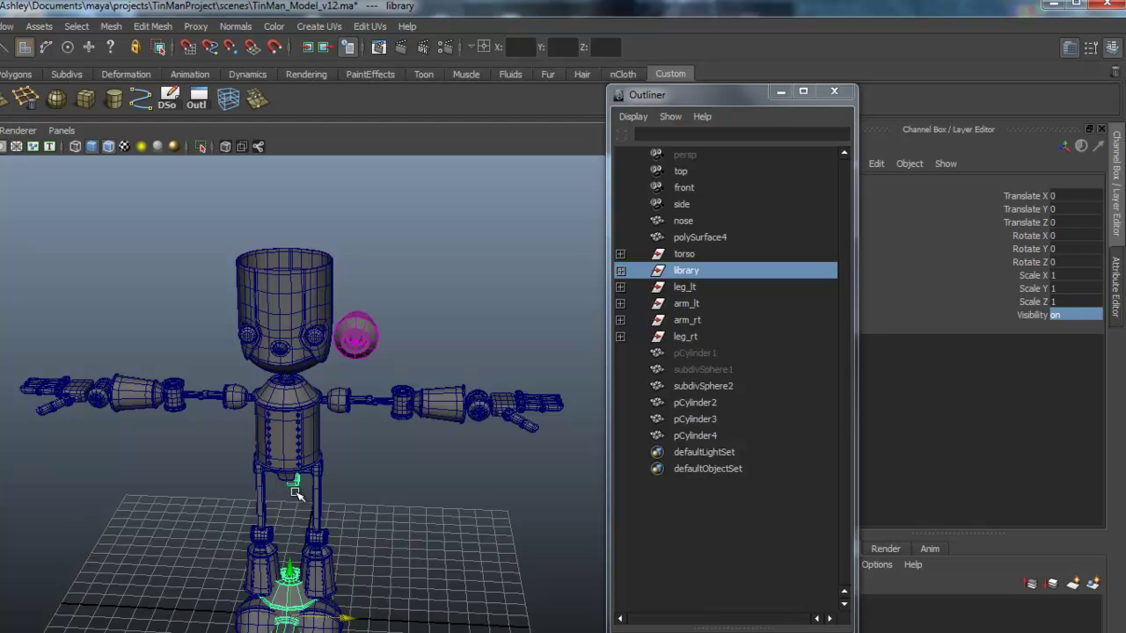
double_click(684, 221, "ctrl")
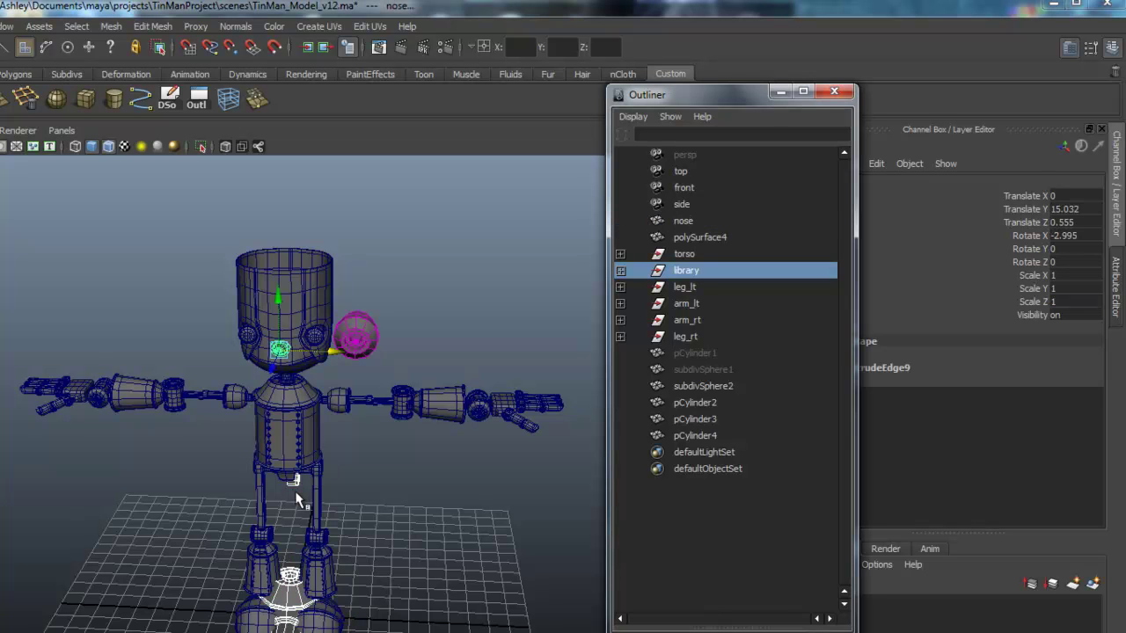
left_click(691, 237)
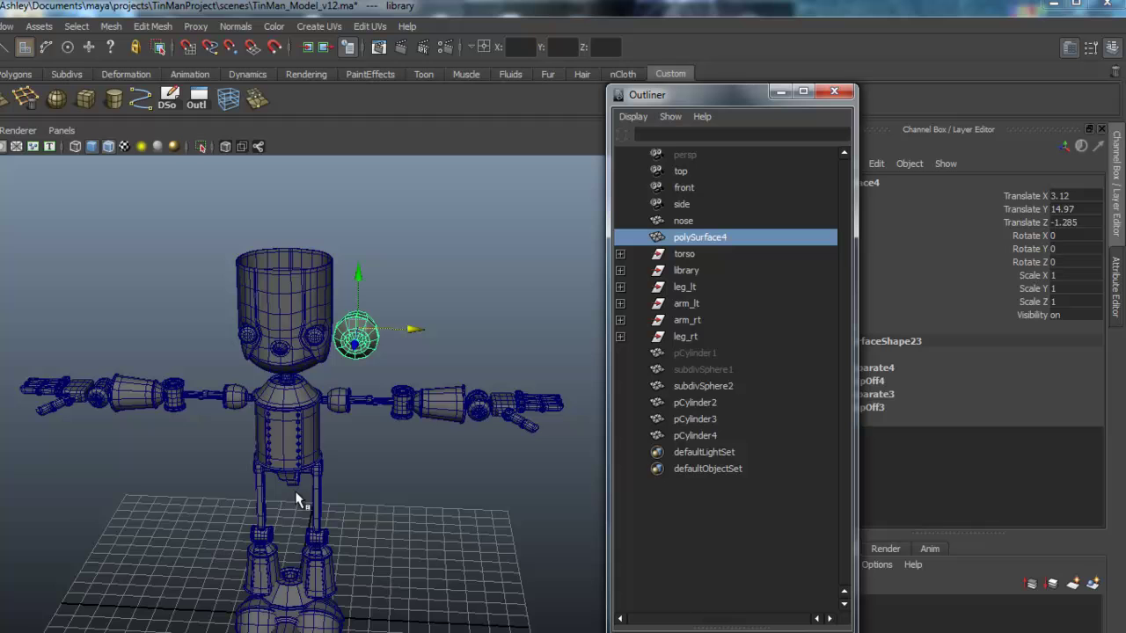
left_click(297, 502, "shift")
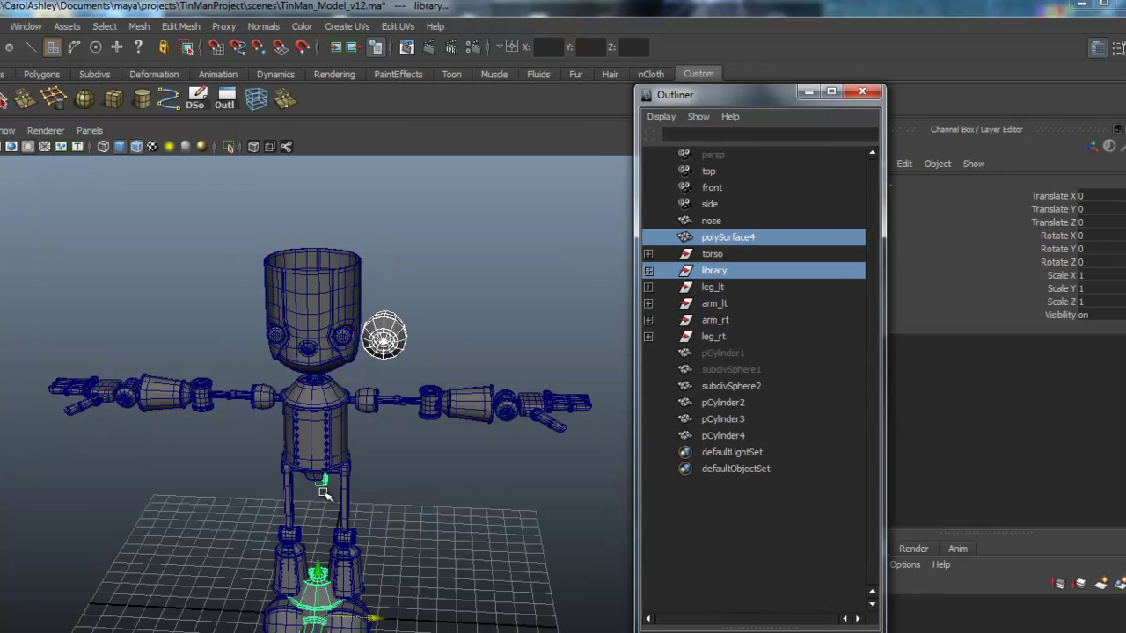
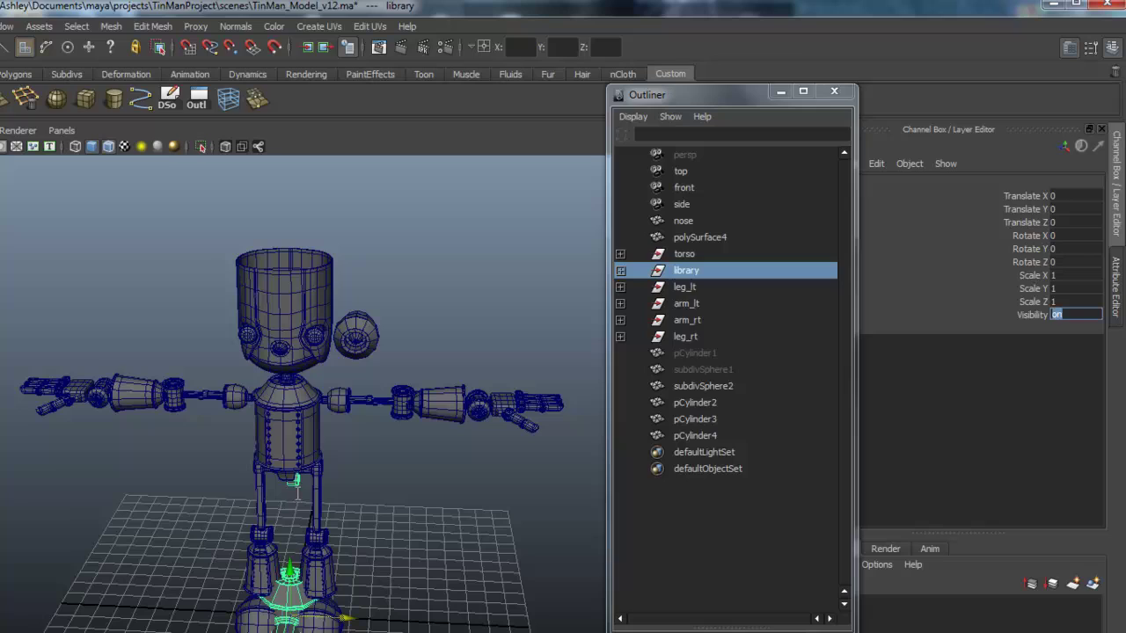
key("Return")
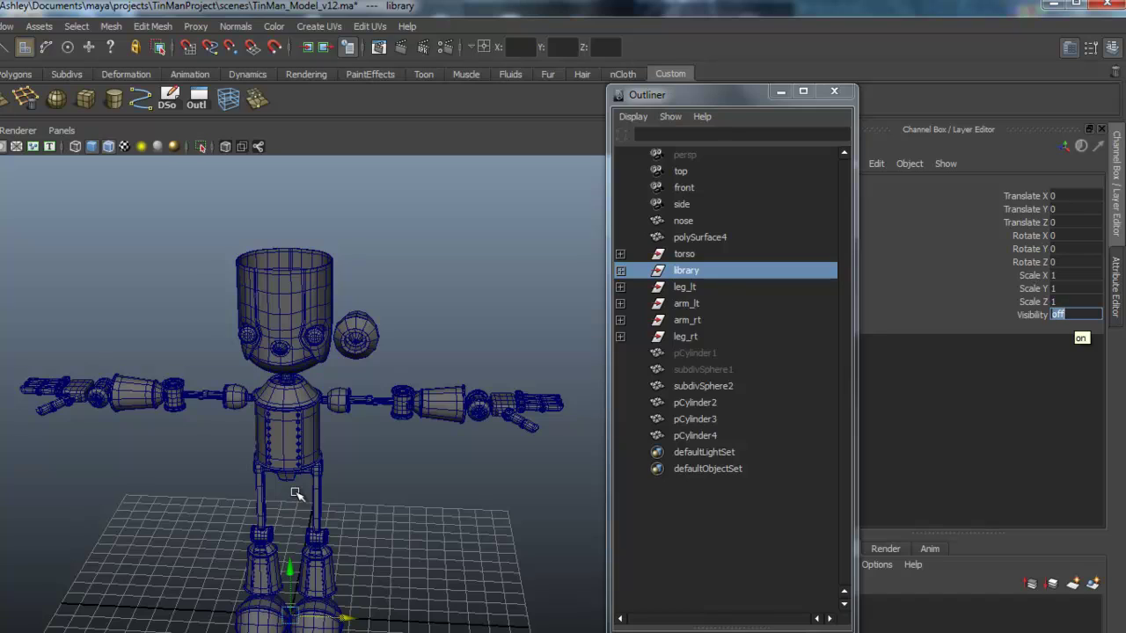
Select the bolt end beside the head and set its Y rotation to 90 so its cap faces sideways.
scroll(297, 493, "up", 5)
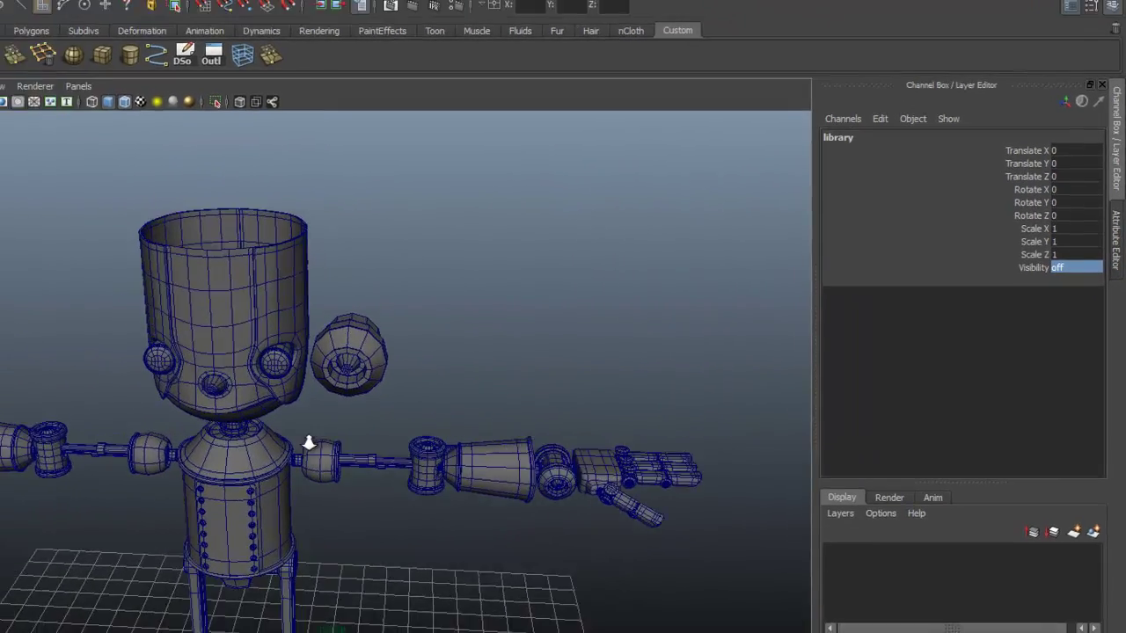
scroll(269, 474, "up", 5)
right_click_drag(475, 352, 474, 387)
left_click_drag(419, 420, 426, 508, "alt")
right_click(486, 366)
right_click_drag(420, 421, 422, 410)
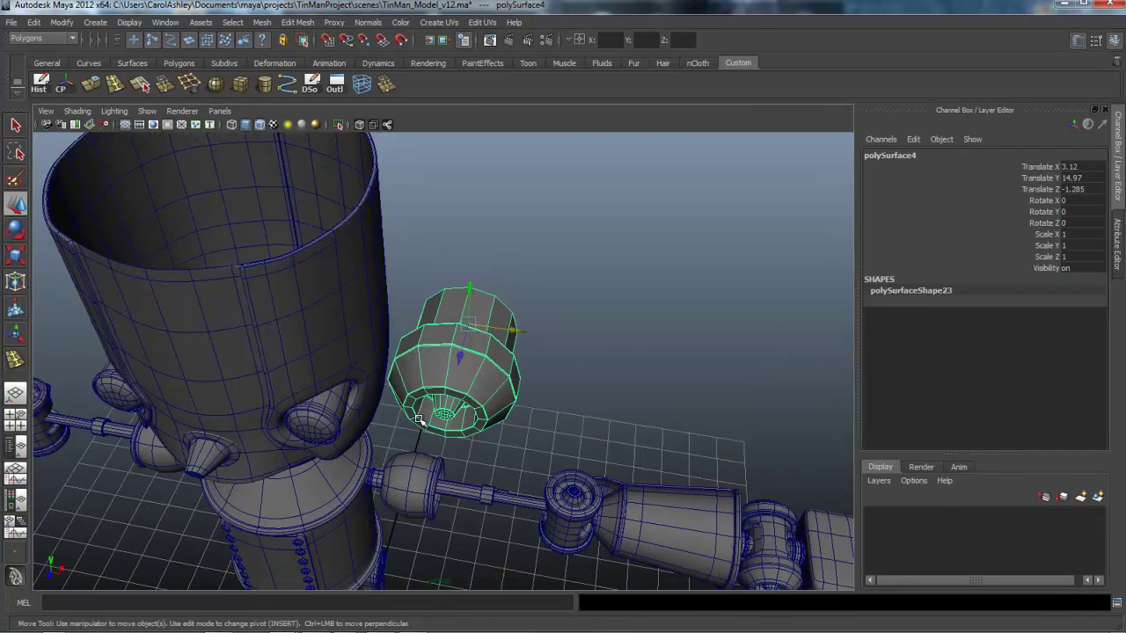
left_click_drag(422, 410, 419, 422, "alt")
key("e")
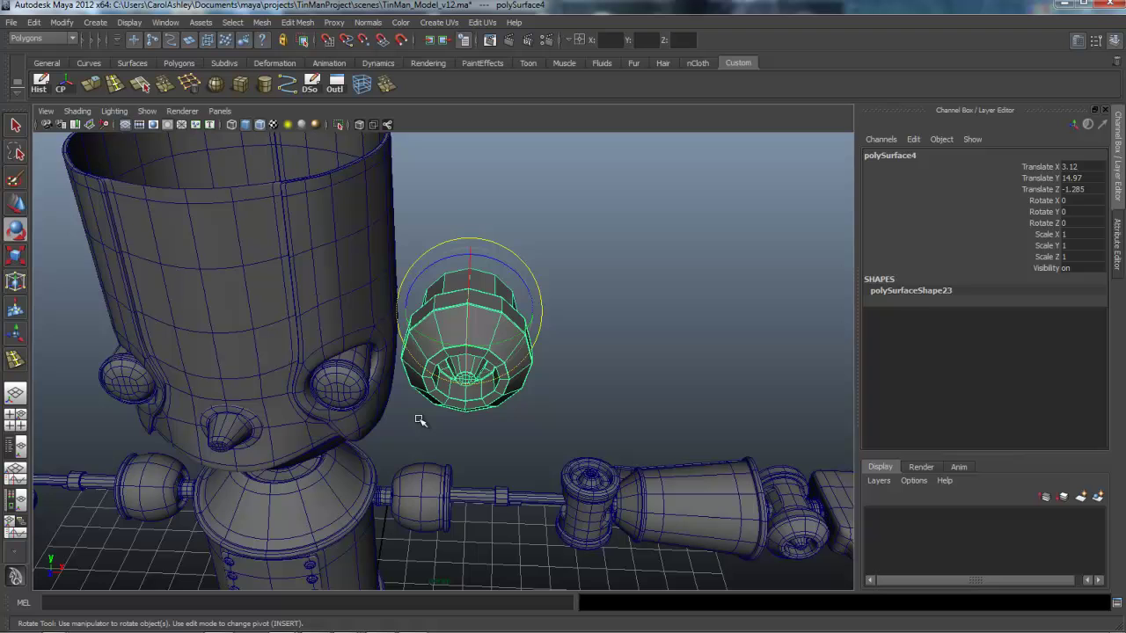
left_click_drag(432, 340, 524, 332)
middle_click_drag(419, 421, 419, 421)
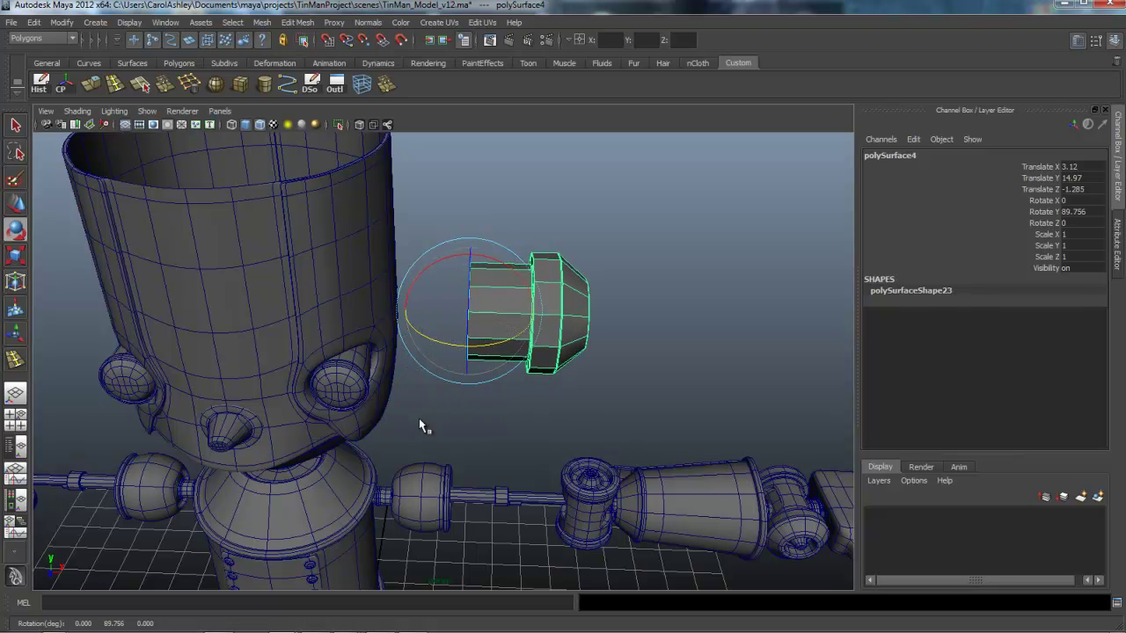
left_click(1075, 212)
type("90")
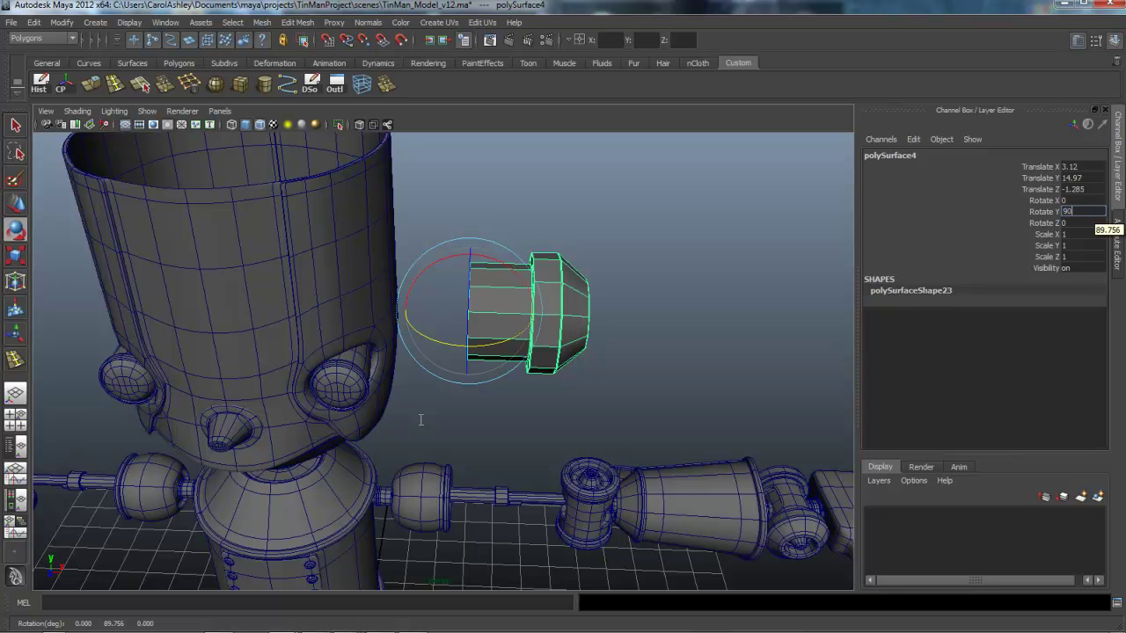
key("Return")
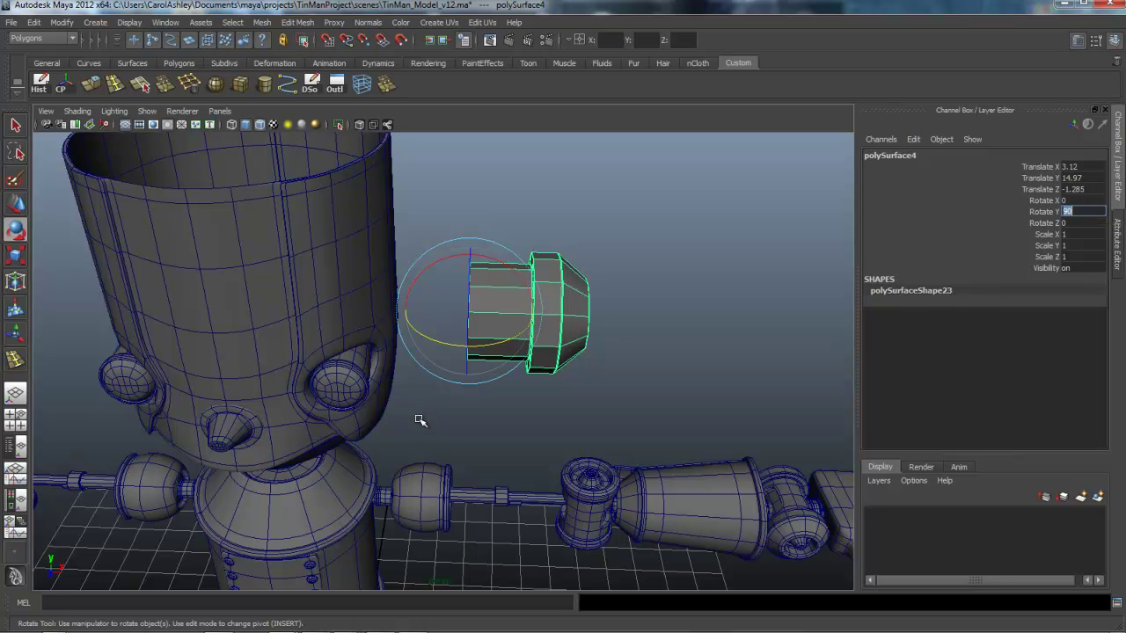
Scale the bolt end uniformly to about 0.572 and place it against the head behind the eye, at about X 1.482, Z -0.259.
key("w")
middle_click_drag(419, 420, 323, 420)
left_click_drag(420, 420, 238, 387, "alt")
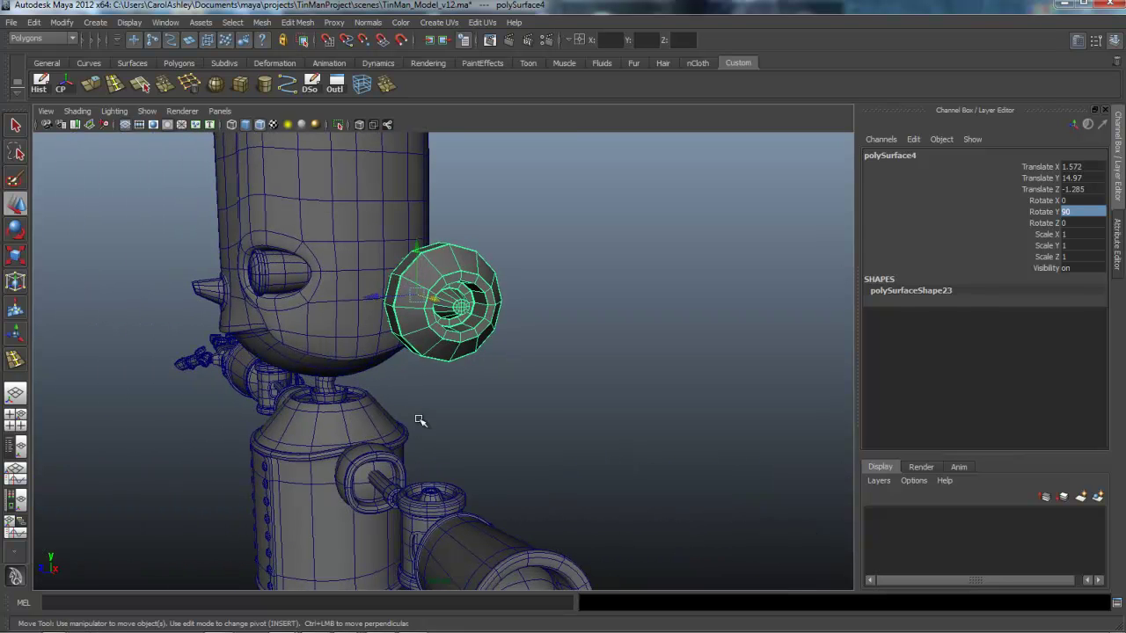
key("r")
middle_click_drag(420, 421, 419, 421)
key("w")
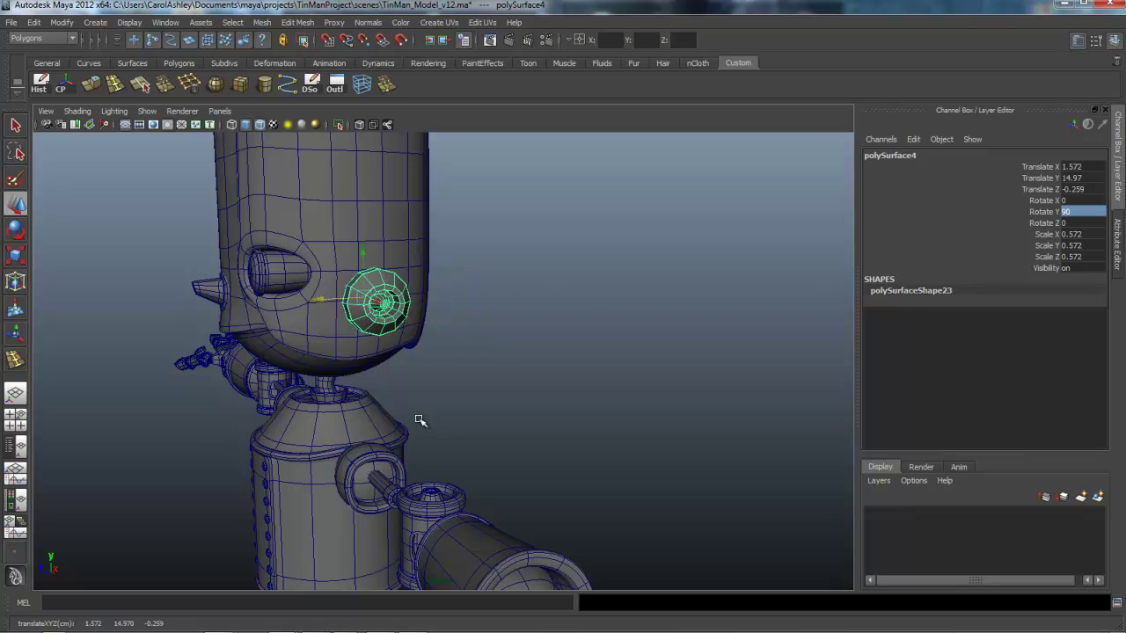
left_click_drag(420, 421, 419, 421, "alt")
middle_click_drag(419, 420, 419, 421)
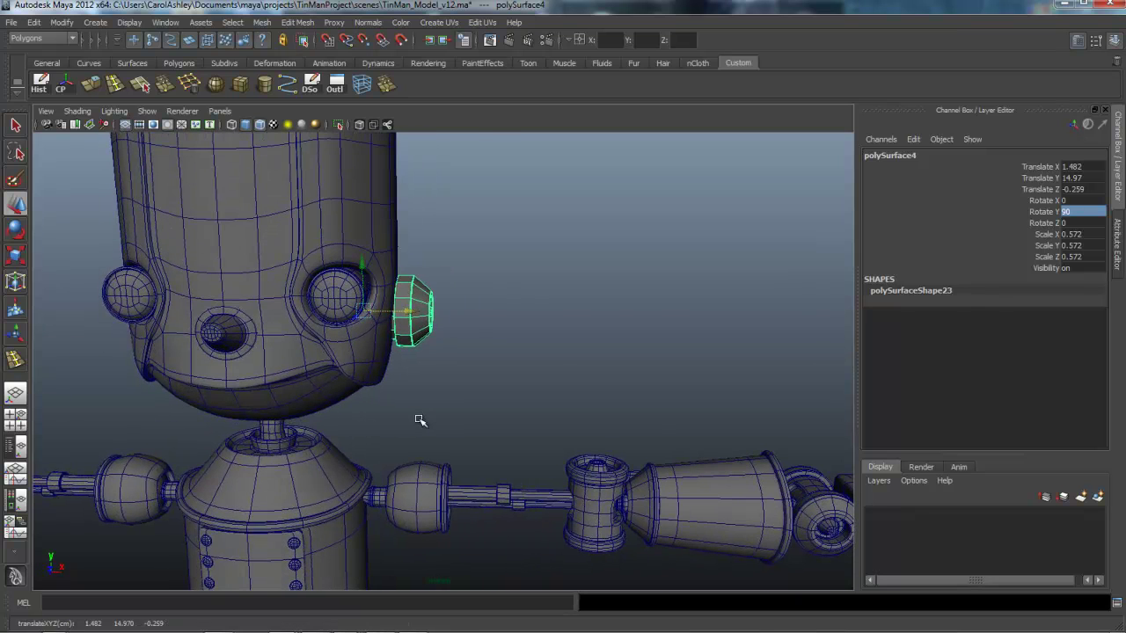
Pull the bolt end outward from the side of the head to about X 2.188 to expose its whole shaft.
left_click_drag(420, 420, 420, 420, "alt")
right_click_drag(420, 419, 419, 419, "alt")
left_click_drag(420, 420, 419, 419, "alt")
middle_click_drag(419, 419, 419, 420, "alt")
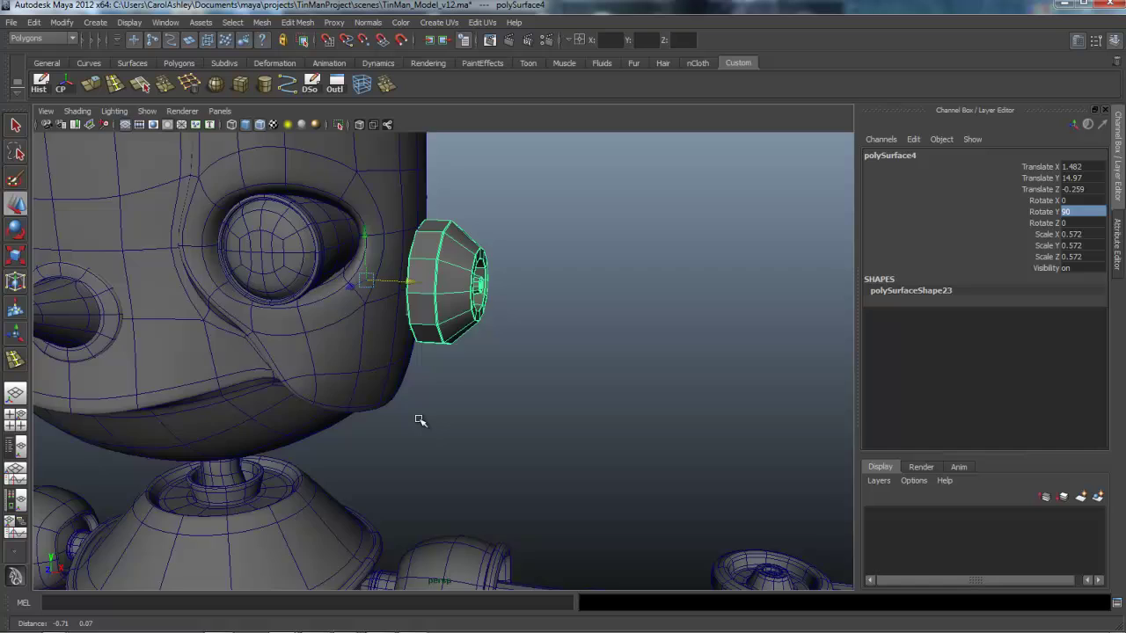
left_click_drag(420, 419, 420, 420, "alt")
right_click_drag(419, 419, 419, 419, "alt")
middle_click_drag(420, 419, 420, 419, "alt")
left_click_drag(420, 419, 419, 419, "alt")
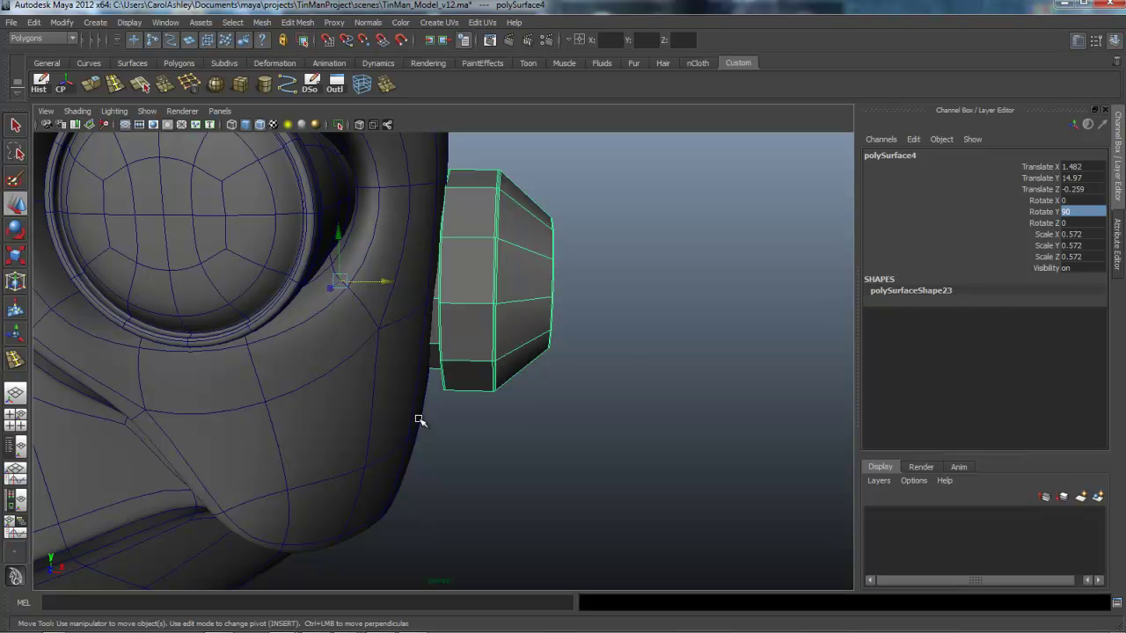
left_click_drag(386, 282, 523, 283)
left_click_drag(418, 420, 454, 456, "alt")
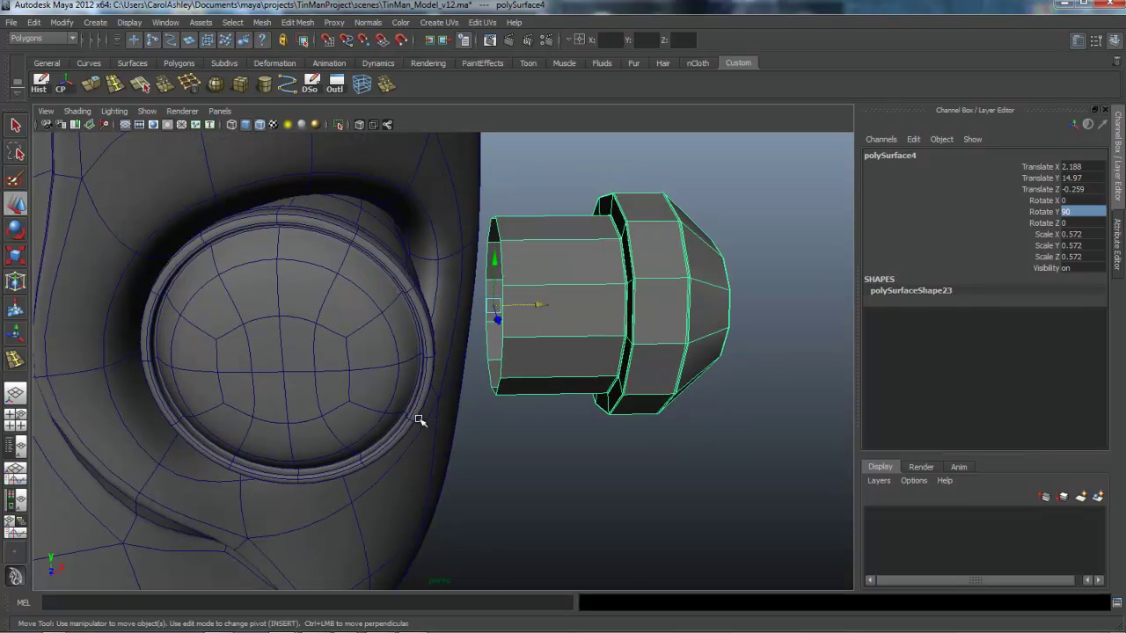
Insert an edge loop around the bolt's shaft close to its open inner end.
key("y")
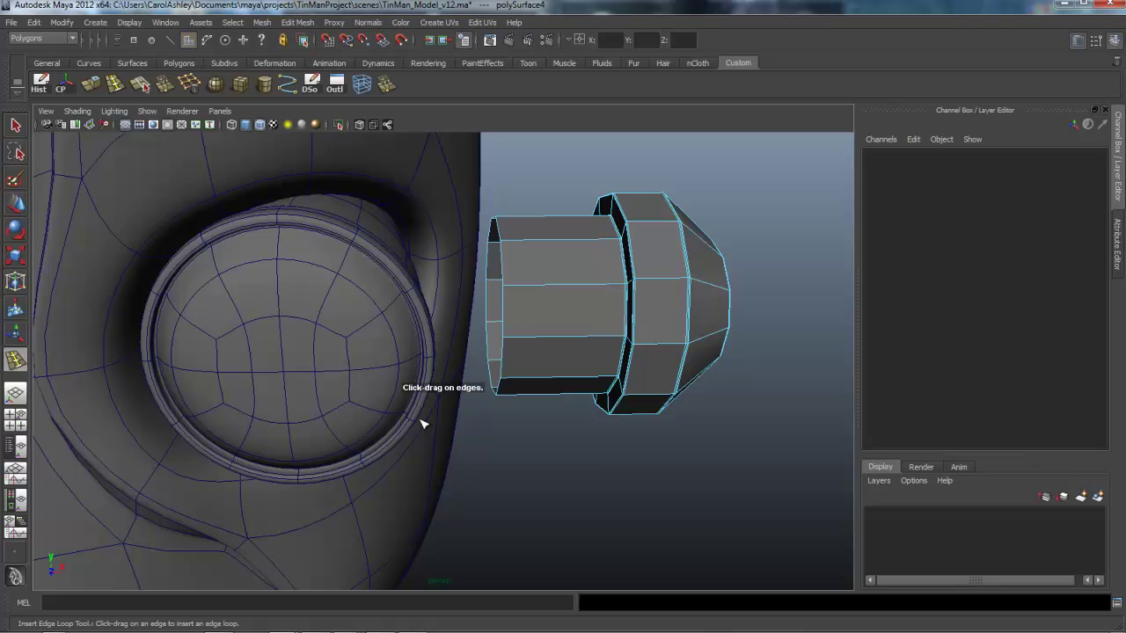
left_click_drag(519, 285, 506, 285)
left_click_drag(421, 425, 420, 420)
key("q")
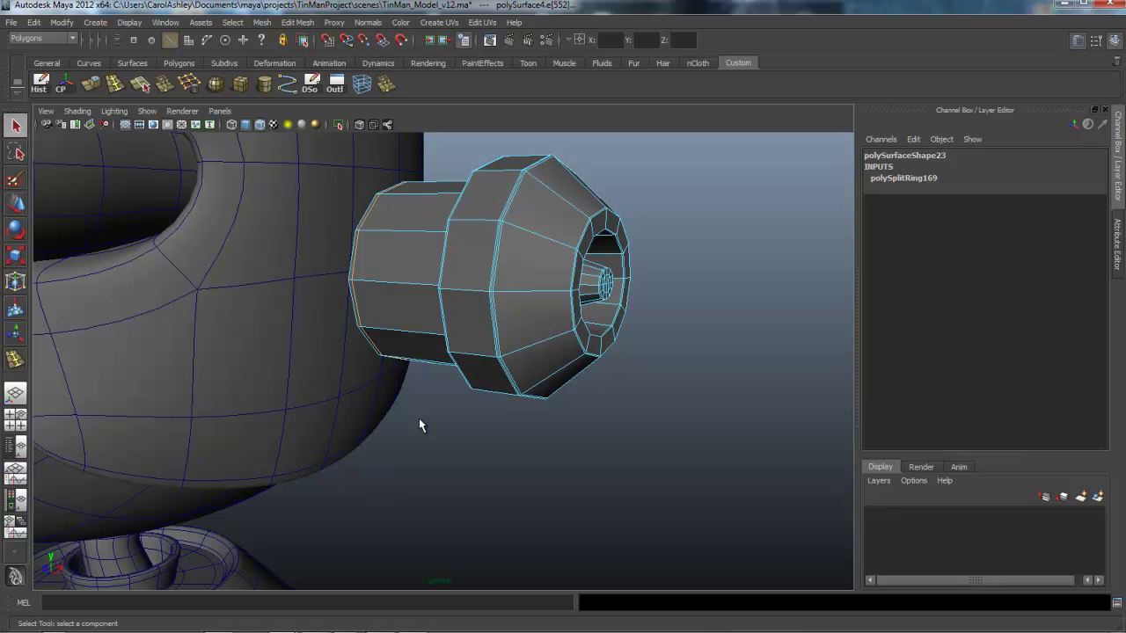
Move the bolt end back into the side of the head to about X 1.332 so only the cap protrudes.
right_click_drag(420, 425, 554, 280)
key("w")
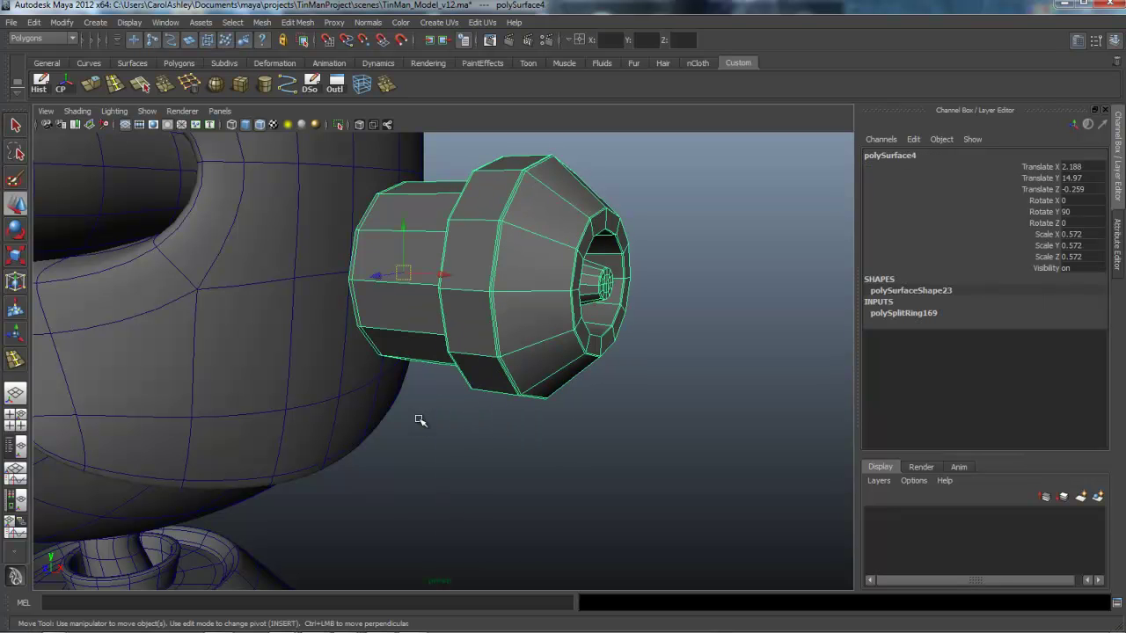
left_click_drag(444, 275, 330, 268)
middle_click_drag(419, 421, 418, 421)
left_click_drag(420, 421, 420, 420, "alt")
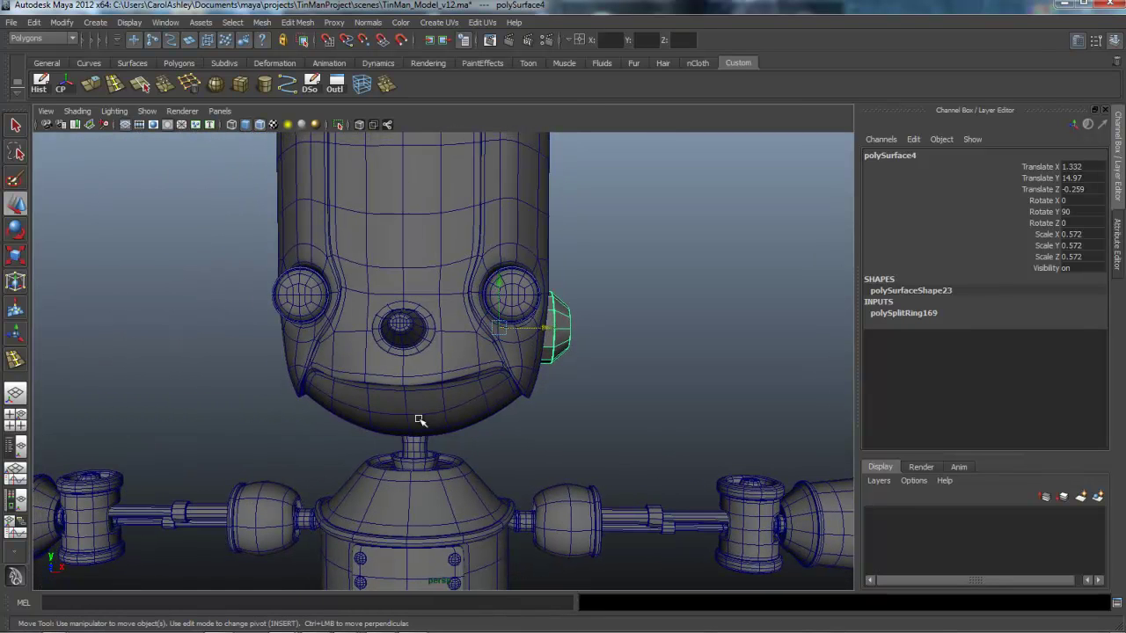
Delete the side bolt's construction history and freeze its transformations.
left_click(40, 83)
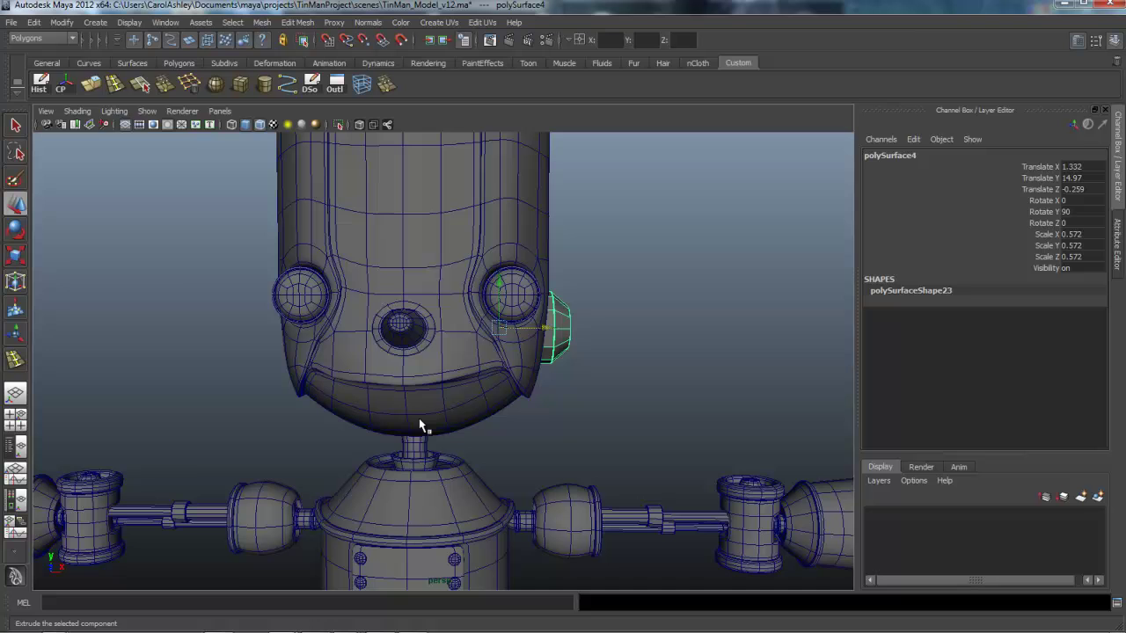
left_click(62, 23)
left_click(104, 70)
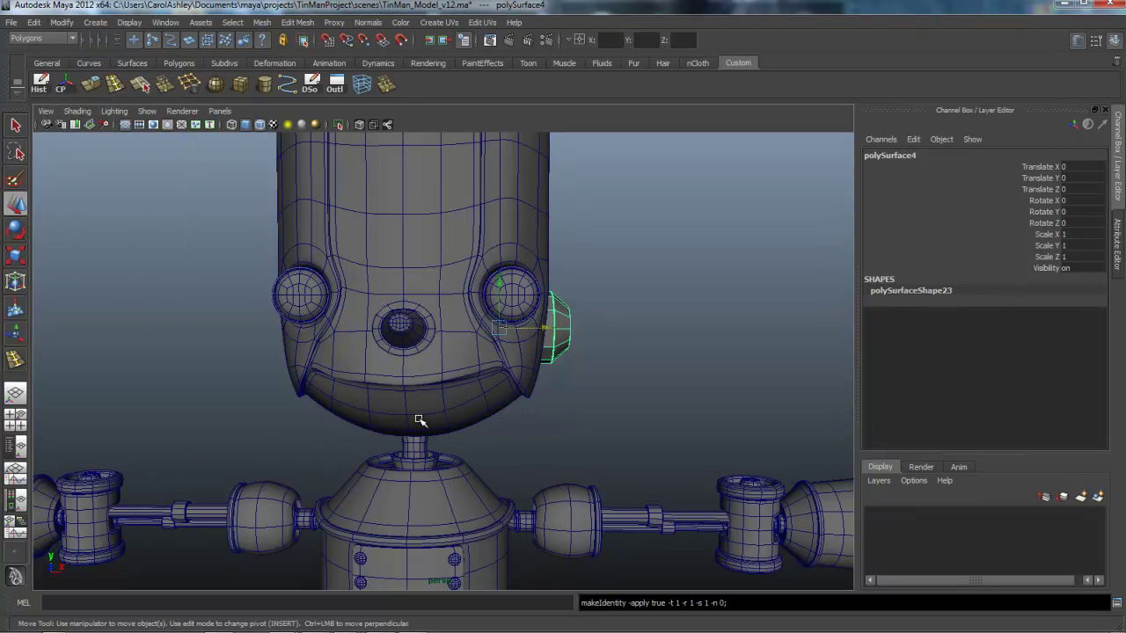
Move the side bolt's pivot along X to the head's centre line at X 0, snapped to the grid.
left_click_drag(418, 419, 419, 419, "alt")
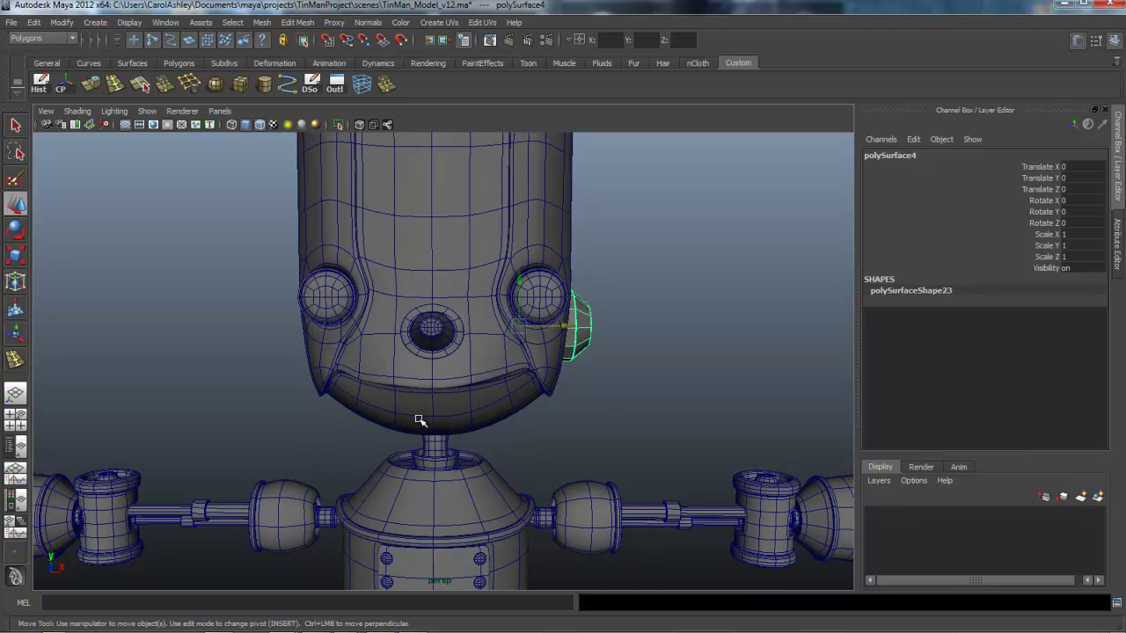
key("Insert")
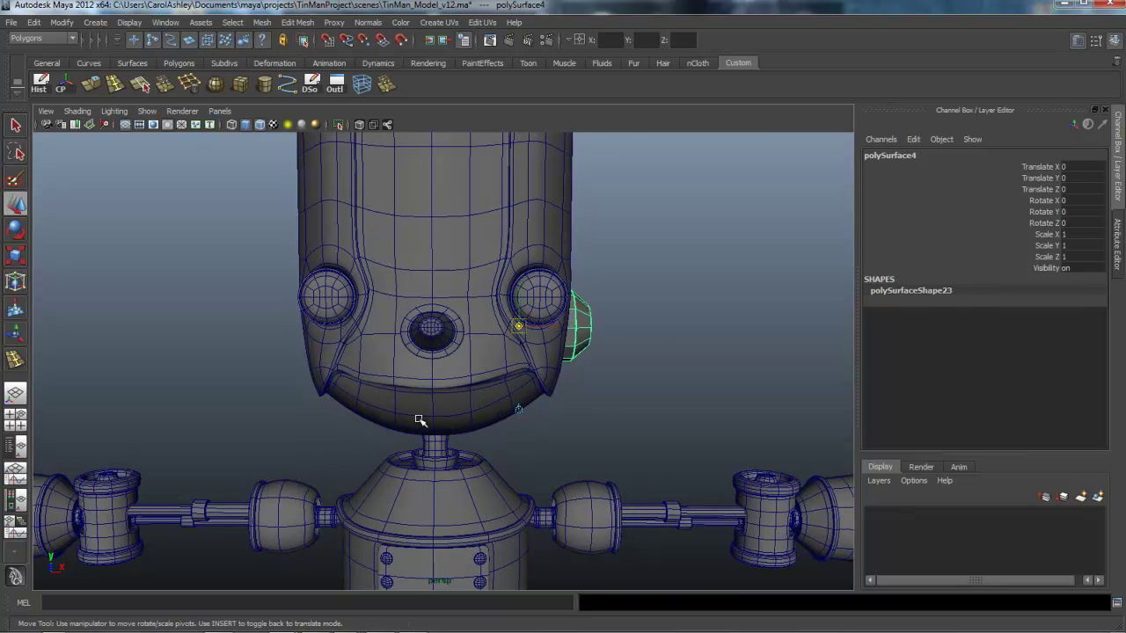
right_click_drag(418, 420, 419, 421, "alt")
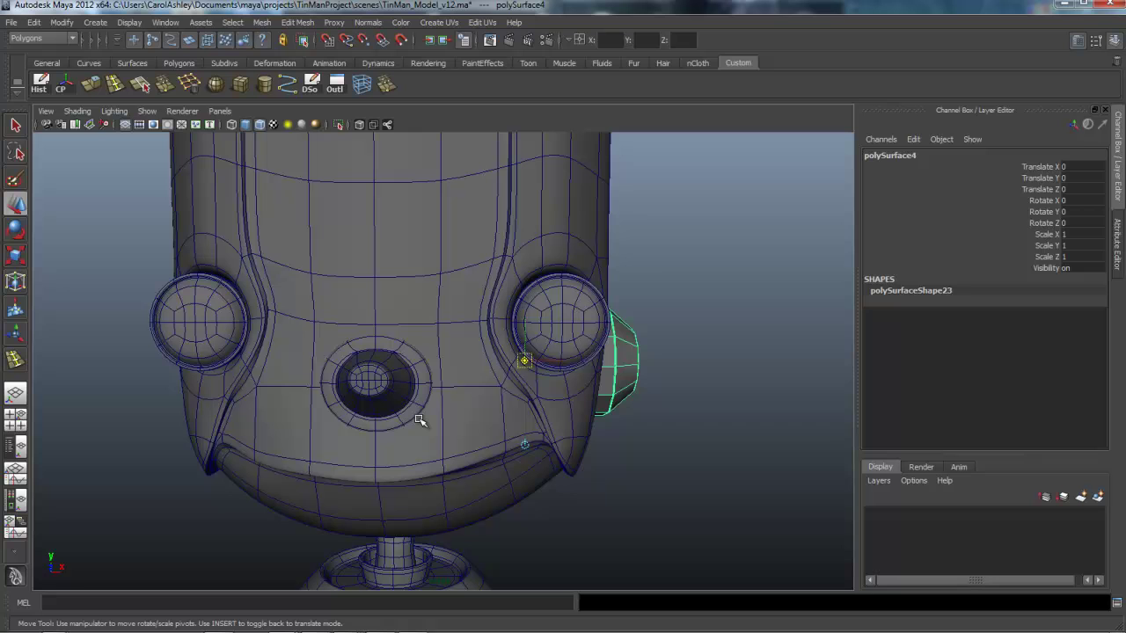
key("x")
left_click(566, 361)
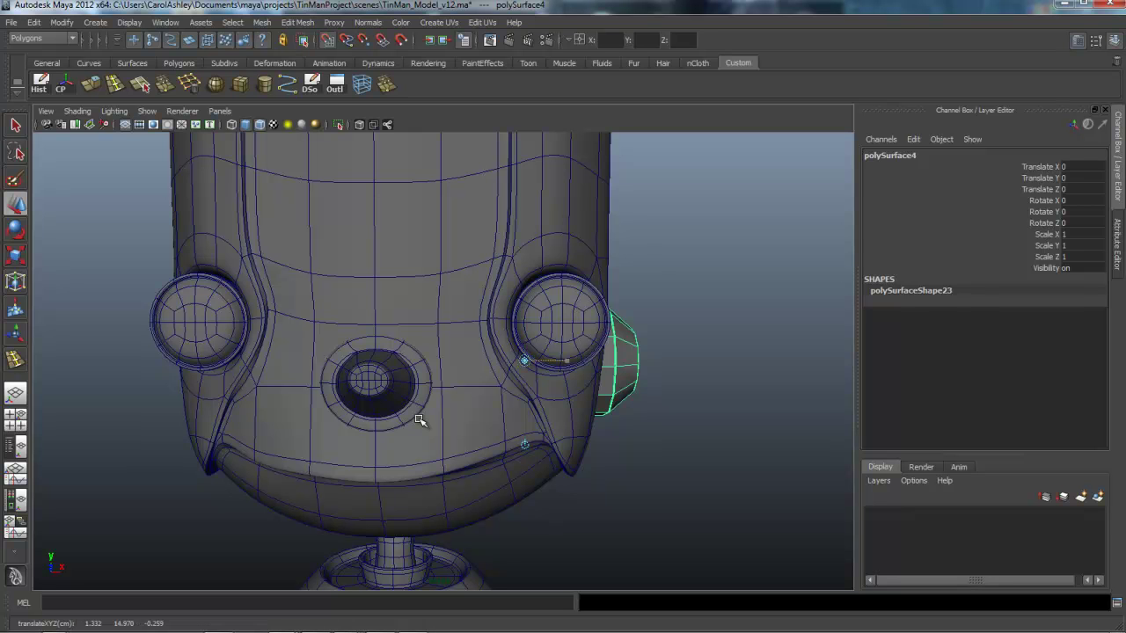
left_click_drag(566, 361, 405, 361)
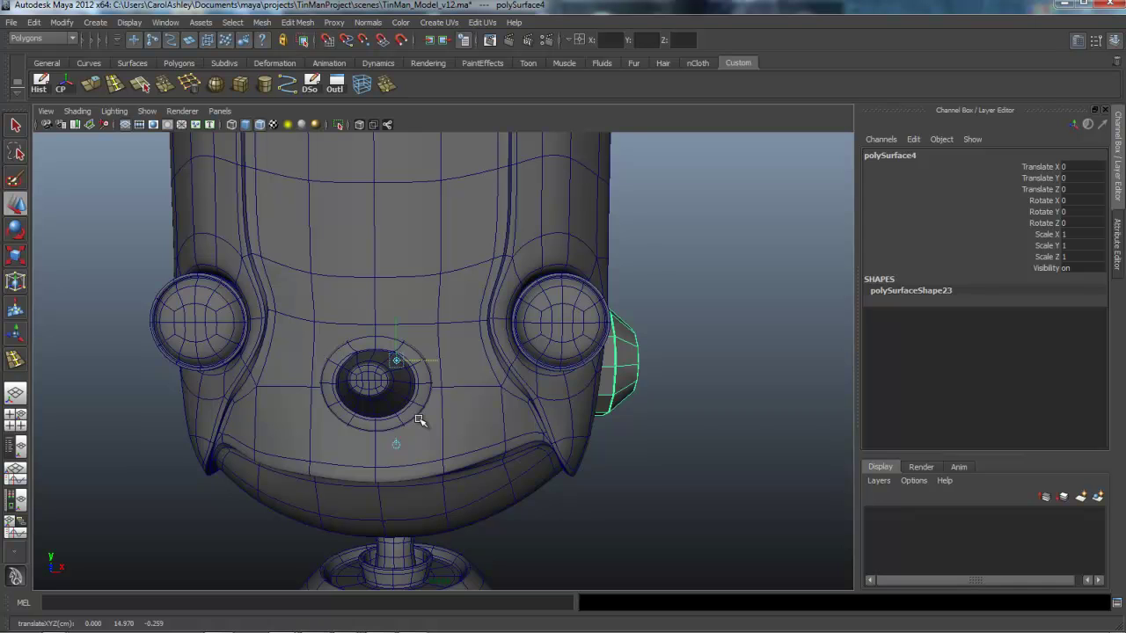
left_click_drag(420, 421, 419, 421, "alt")
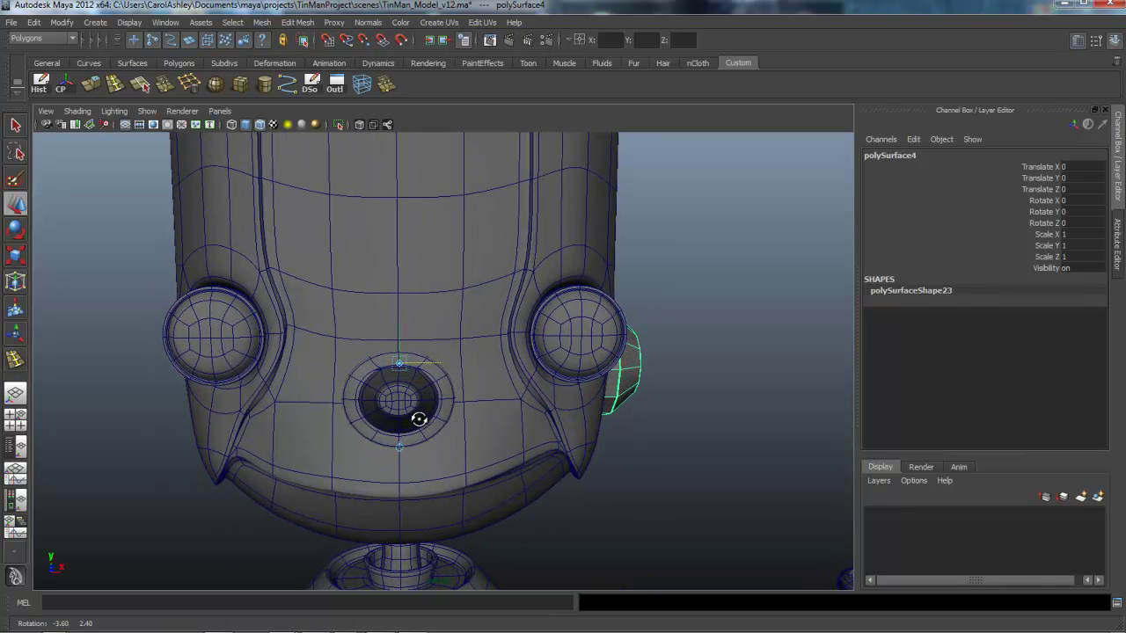
key("Insert")
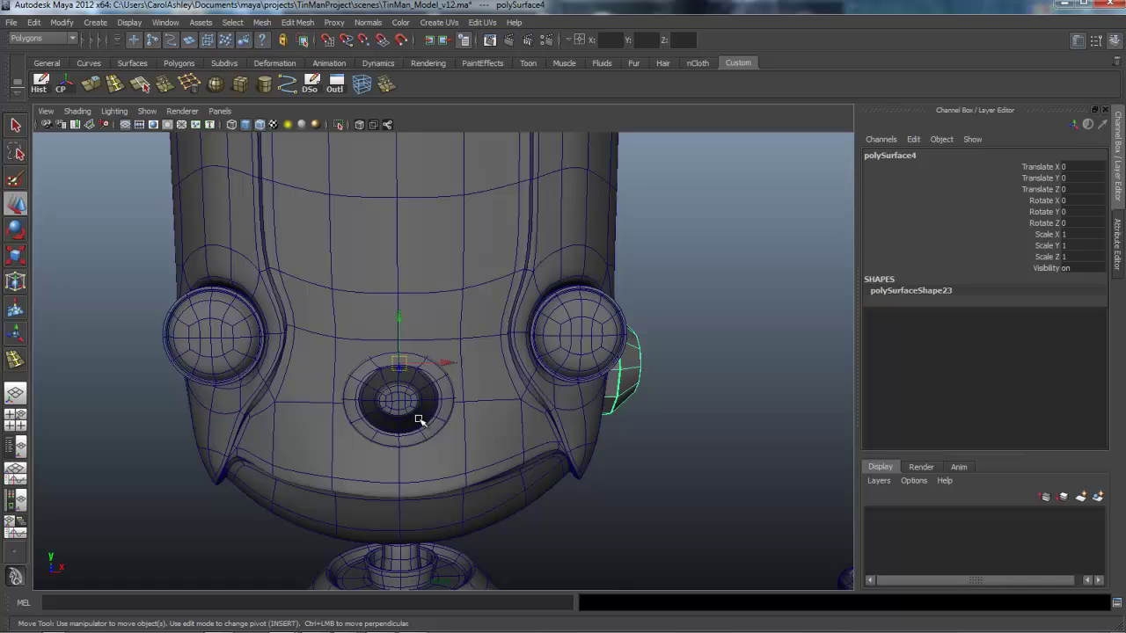
Mirror the side bolt to the opposite side of the head with Duplicate Special, using a scale X of -1.
scroll(419, 421, "down", 3)
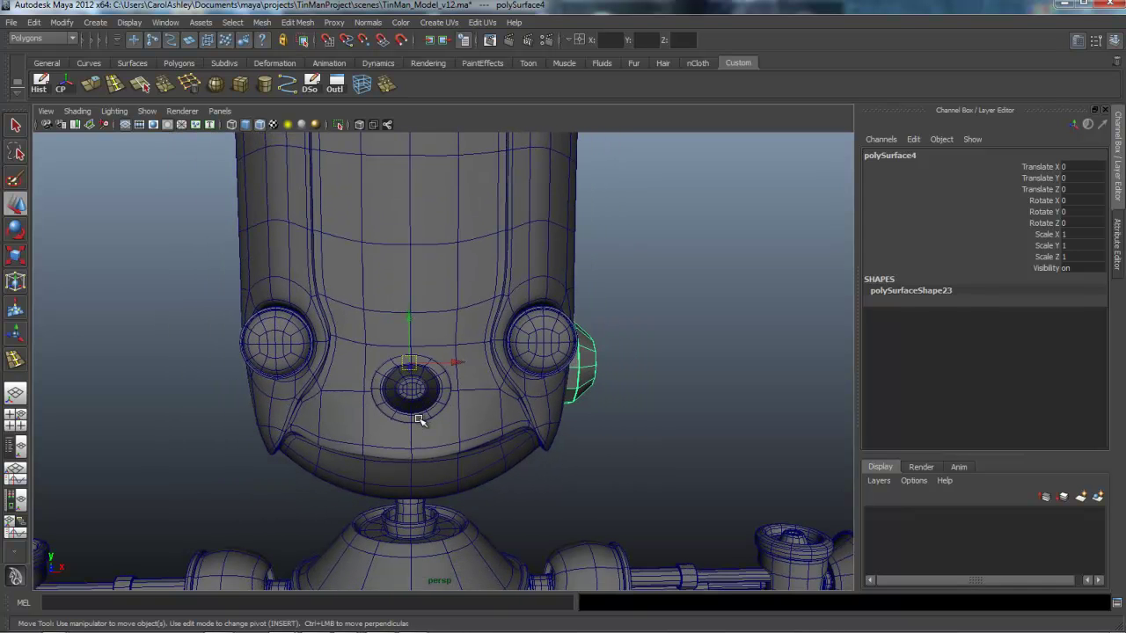
left_click(33, 23)
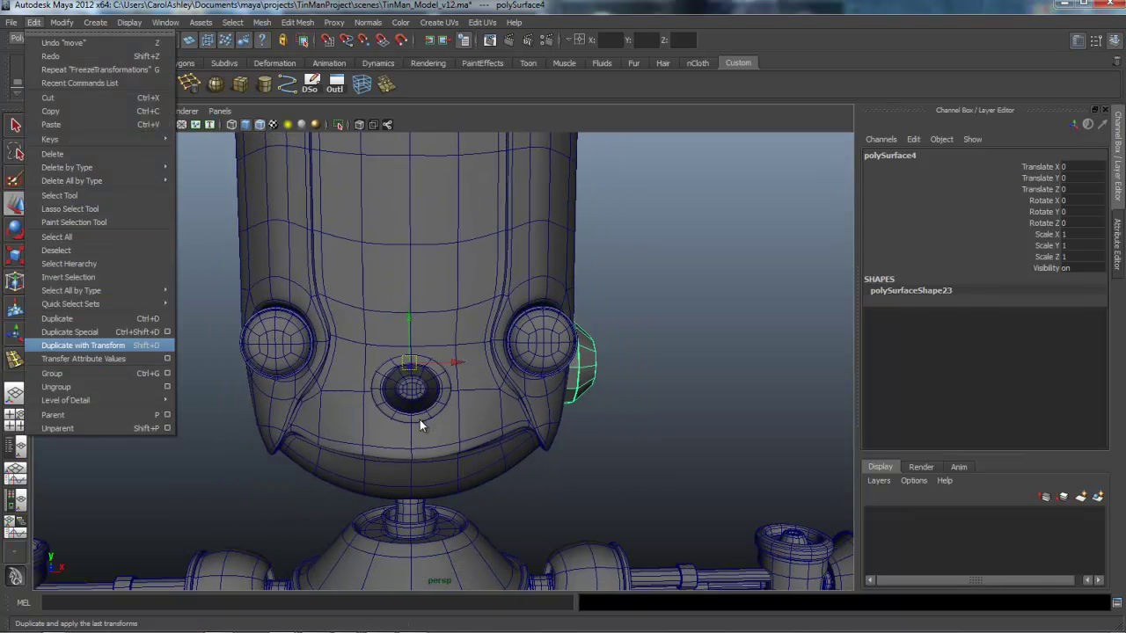
key("Up")
key("Right")
key("Return")
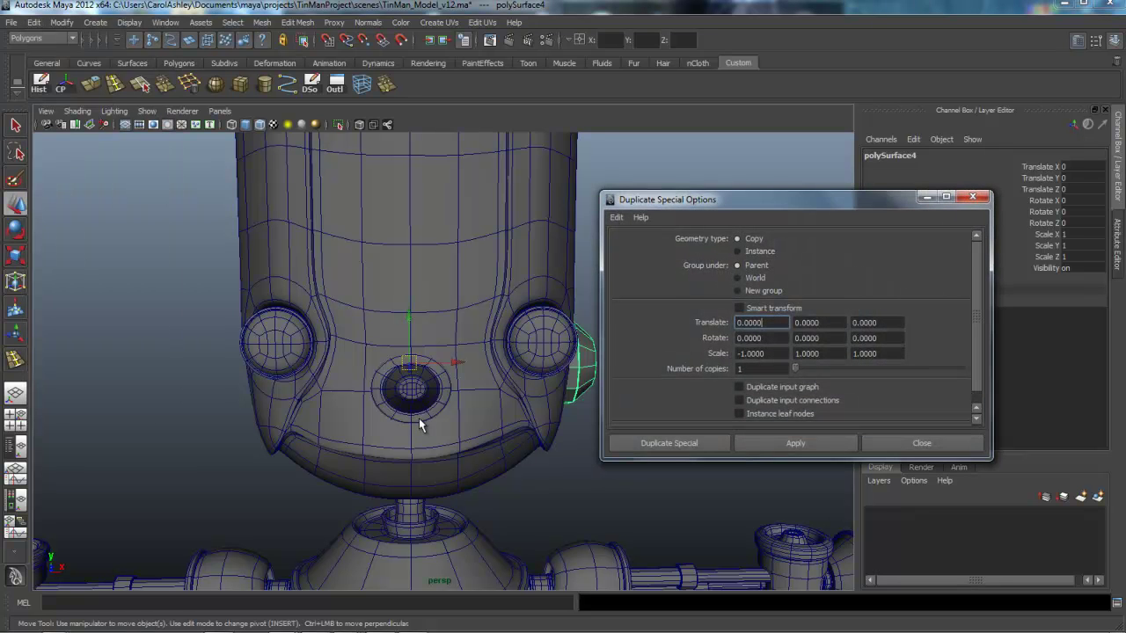
key("Return")
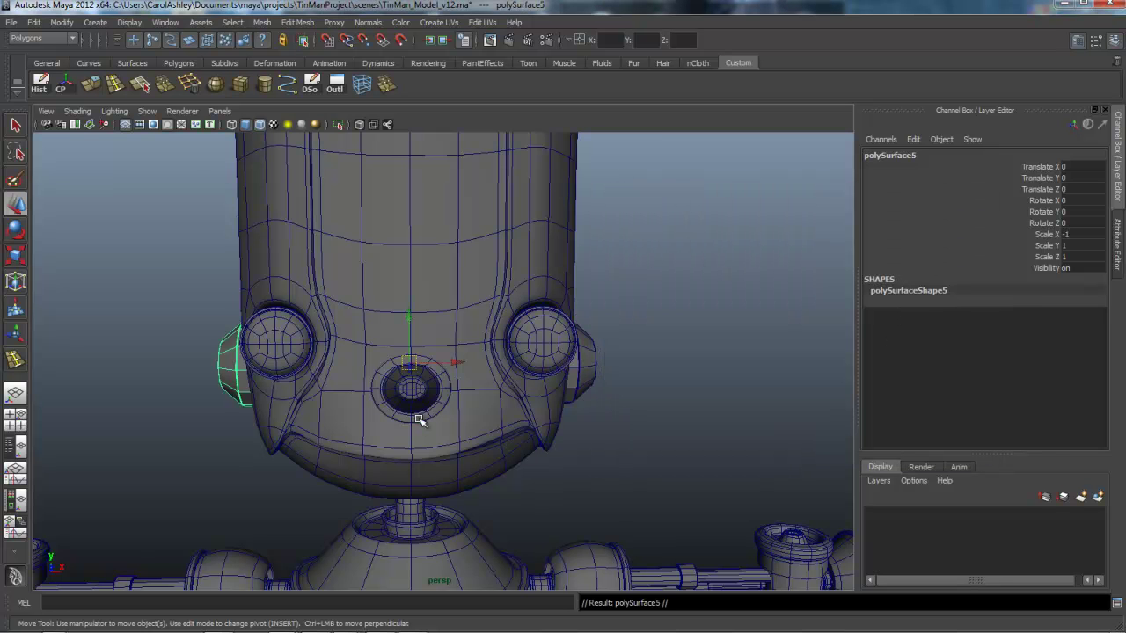
Rename the original side bolt, polySurface4, as ear_lt in the Outliner.
scroll(420, 419, "down", 5)
left_click_drag(420, 419, 419, 419, "alt")
left_click(419, 420)
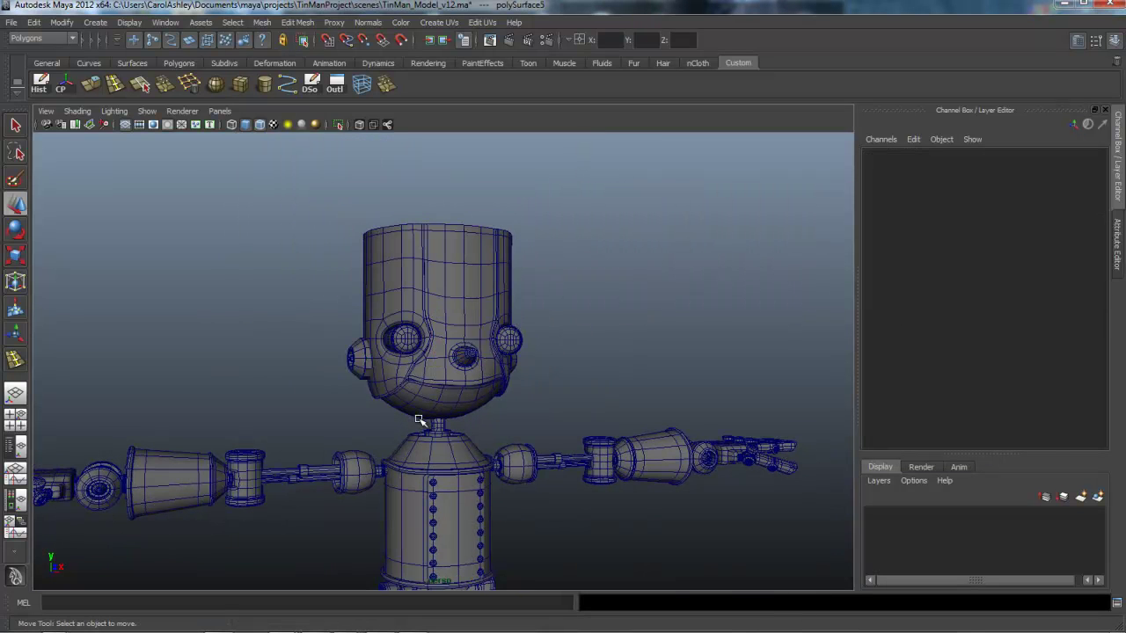
middle_click_drag(420, 419, 399, 374, "alt")
left_click(335, 83)
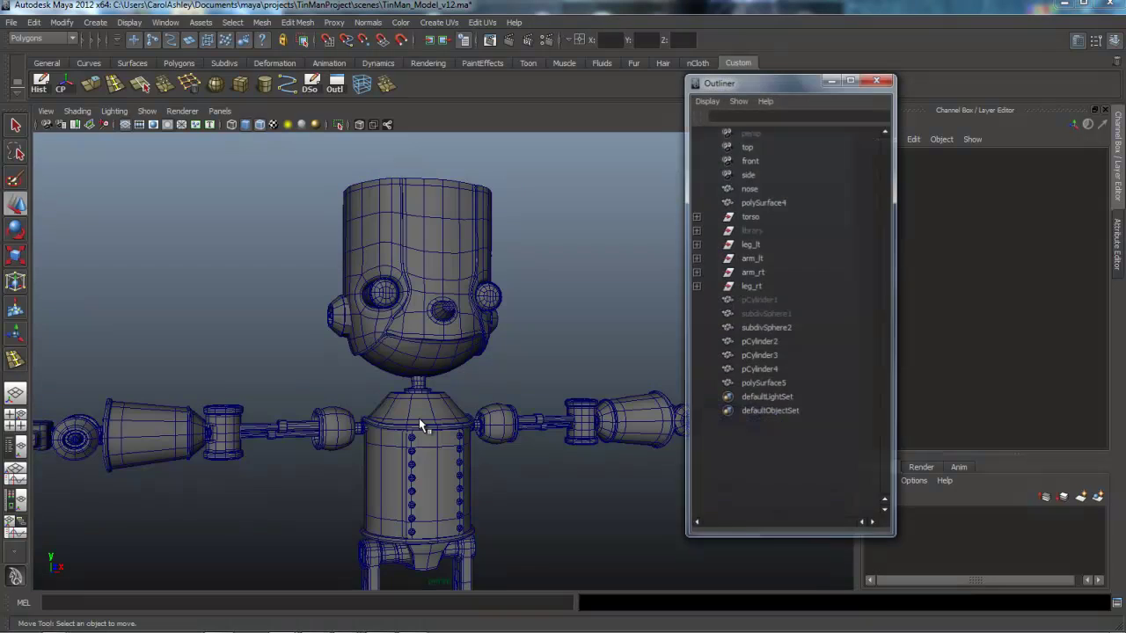
left_click(764, 203)
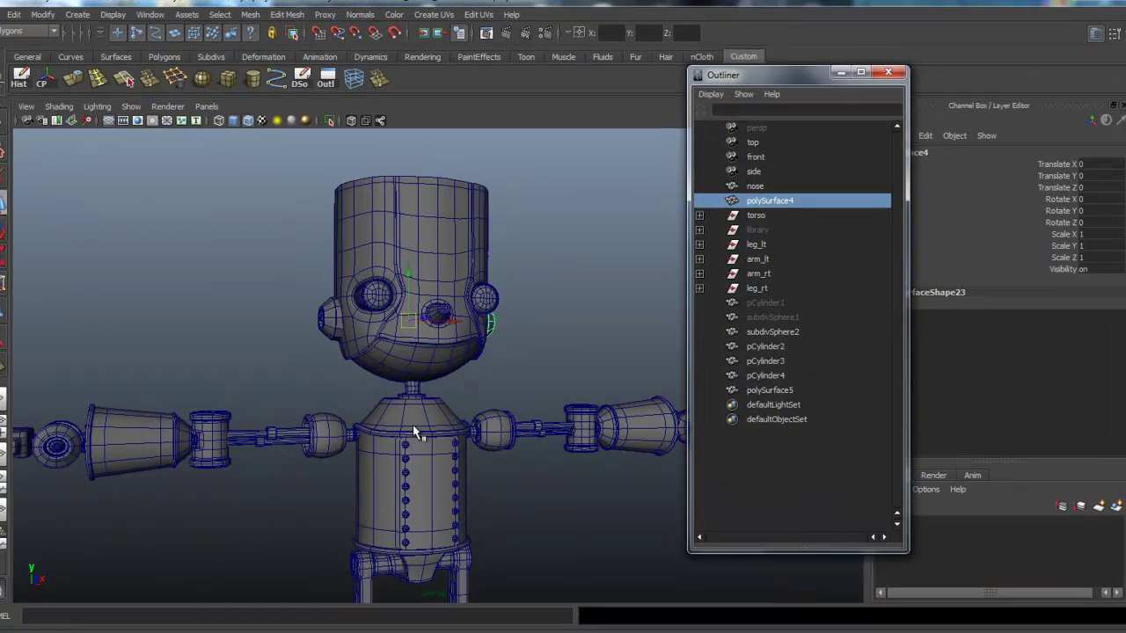
double_click(763, 203)
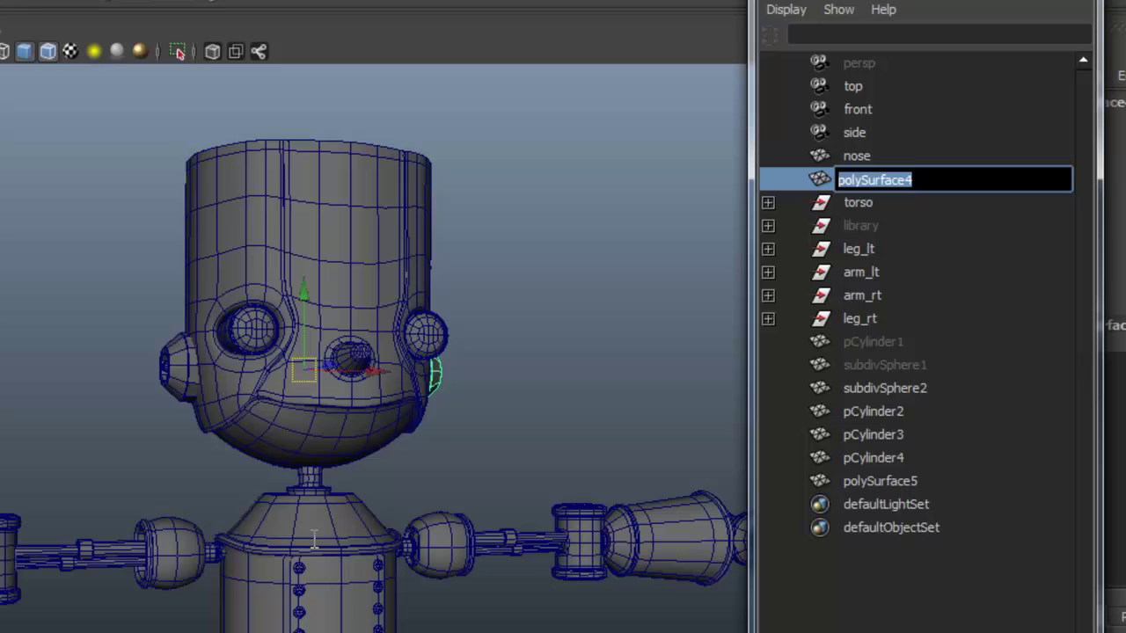
type("ear_lt")
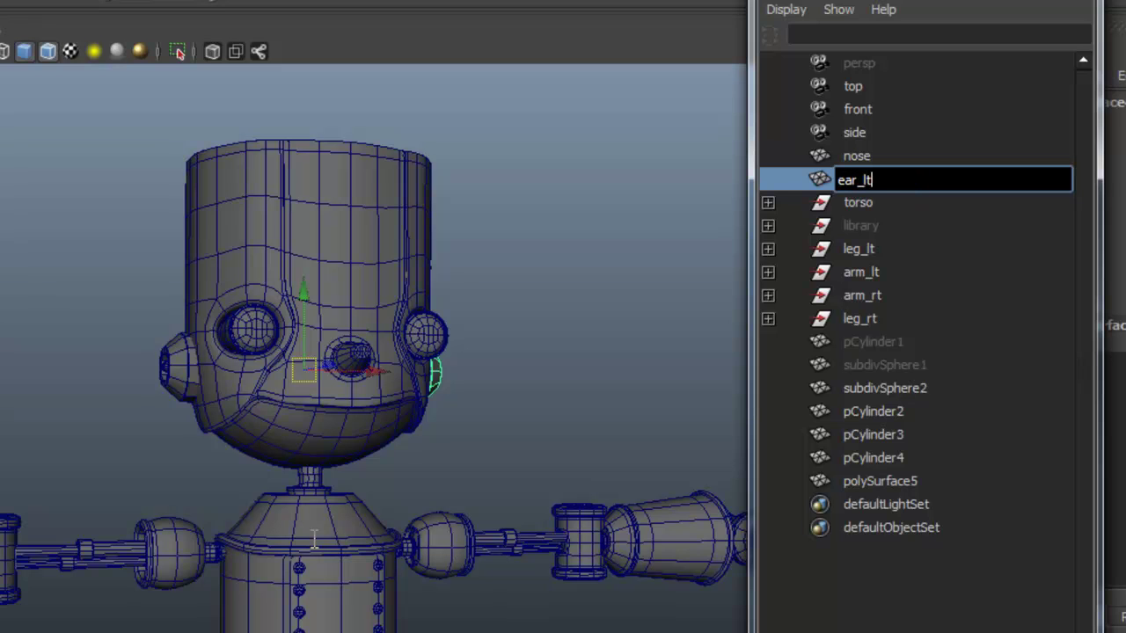
key("Return")
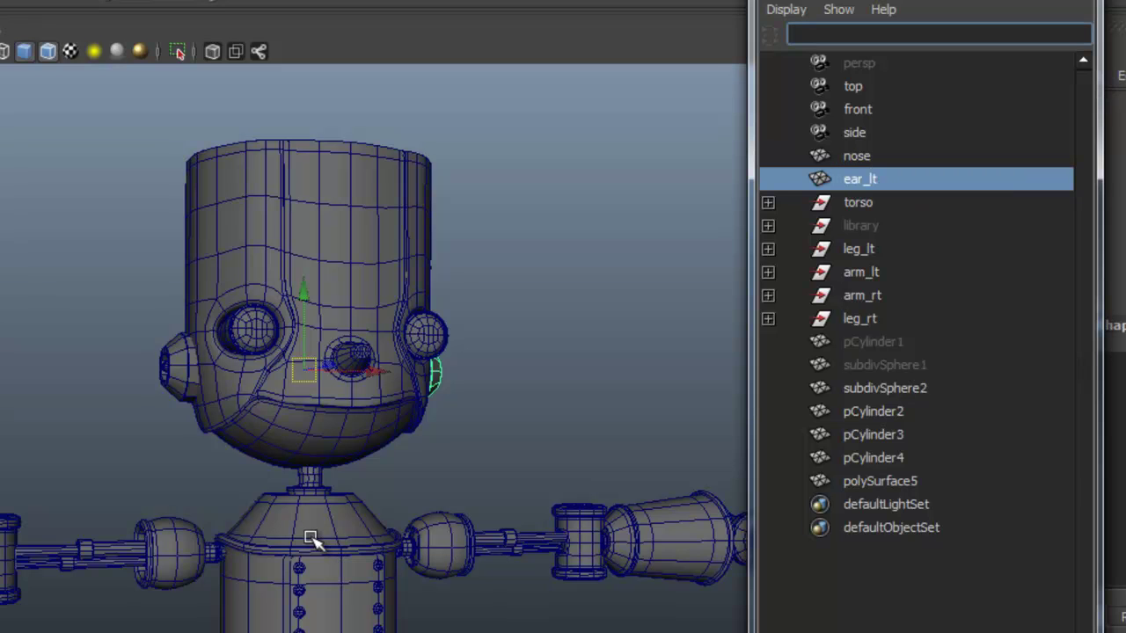
Rename the mirrored side bolt ear_rt and place it directly above ear_lt in the Outliner order.
left_click(178, 370)
double_click(880, 481)
type("ea")
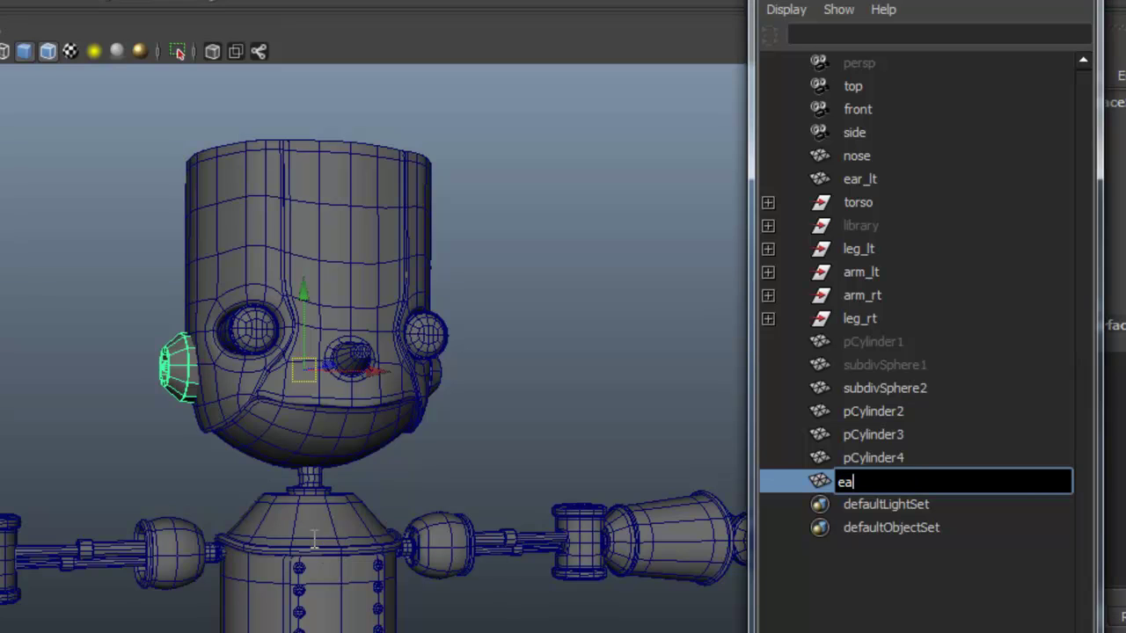
type("r_rt")
key("Return")
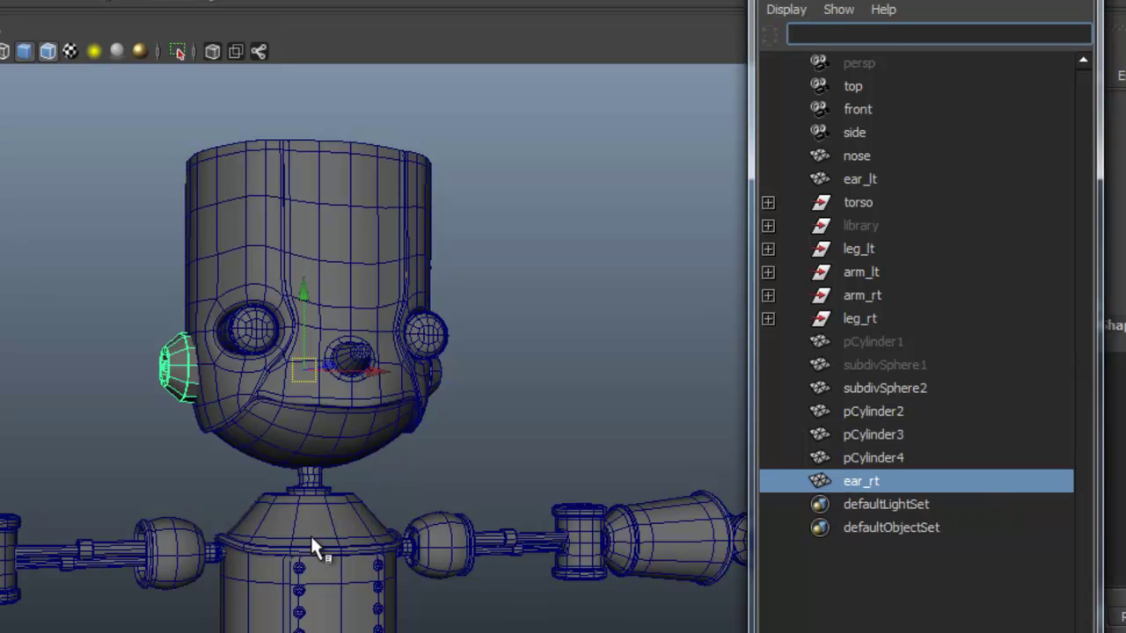
middle_click_drag(862, 481, 861, 167)
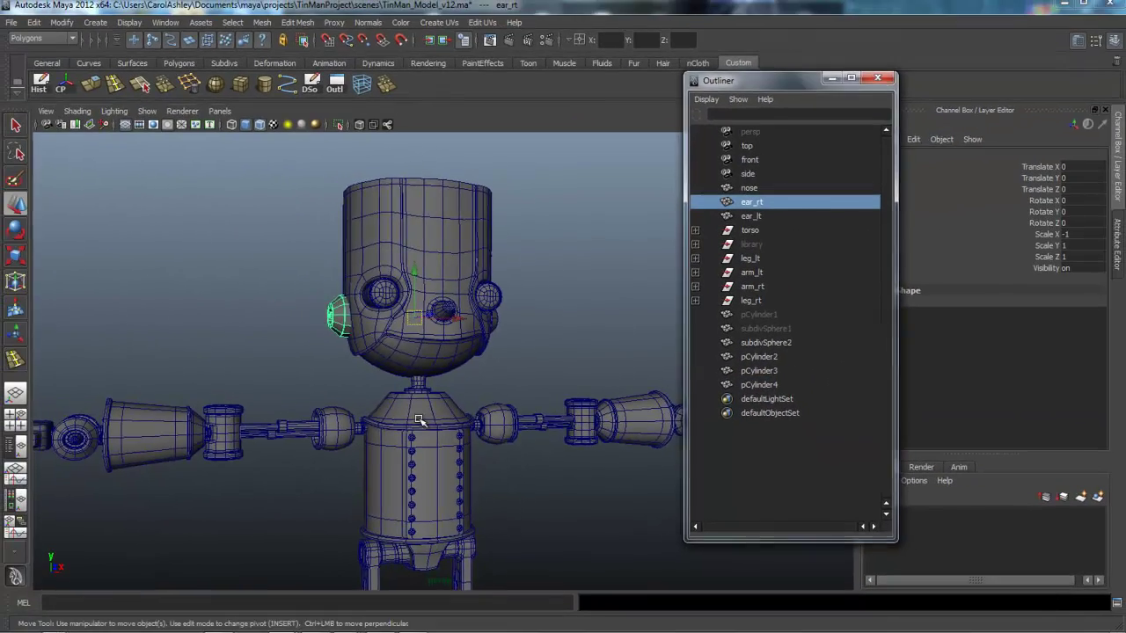
Rename the head mesh head and place it directly below ear_lt in the Outliner order.
left_click_drag(385, 457, 382, 458, "alt")
left_click(382, 391)
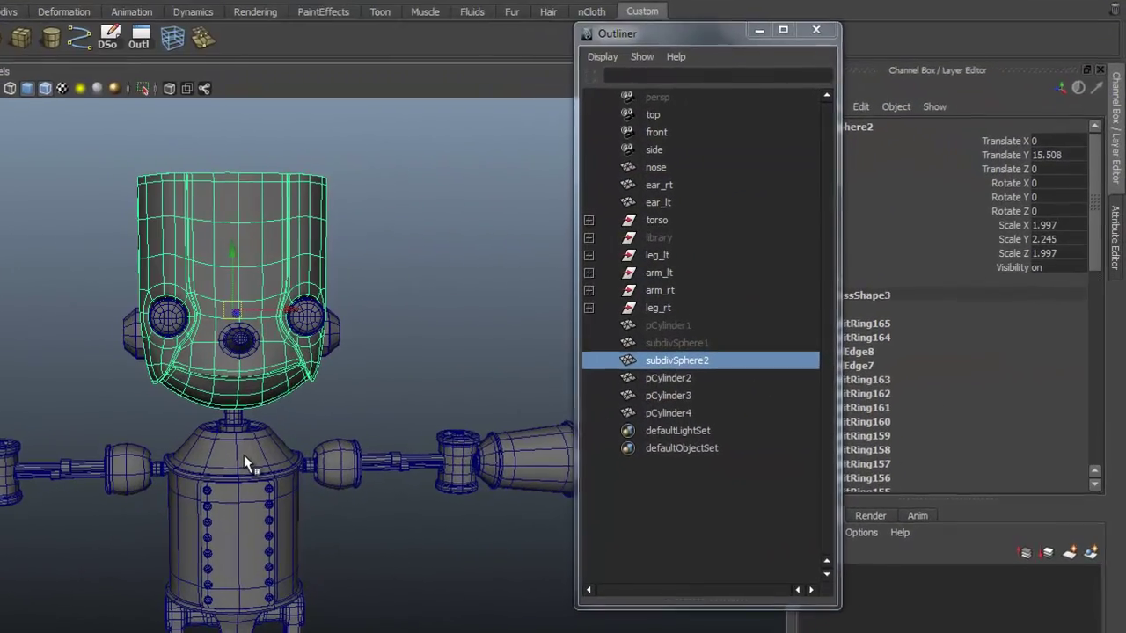
double_click(766, 344)
type("head")
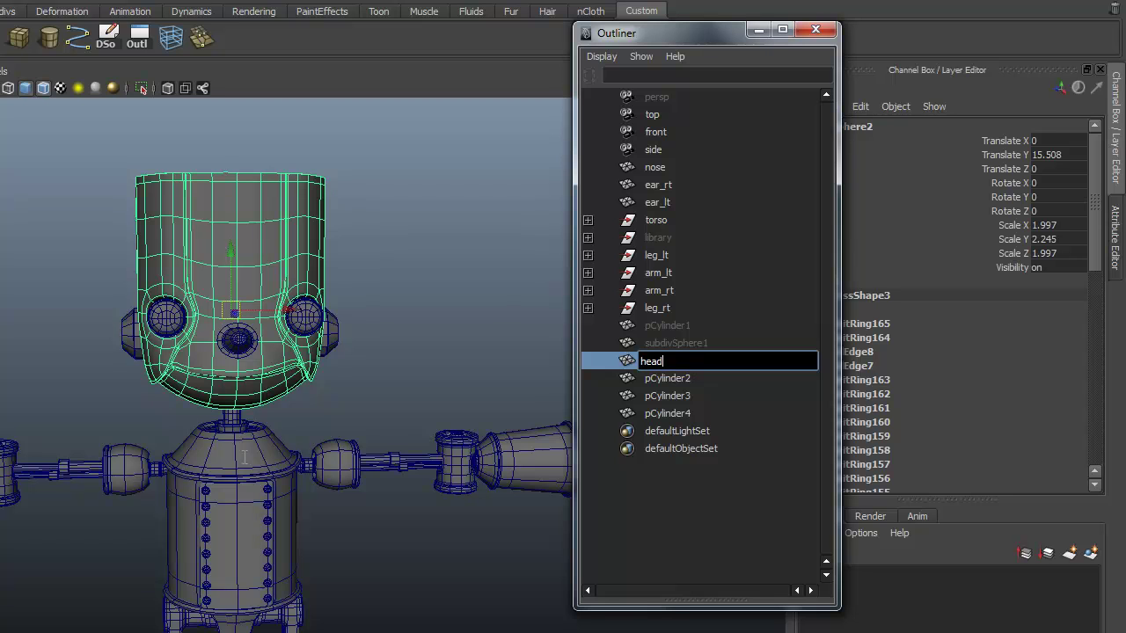
key("Return")
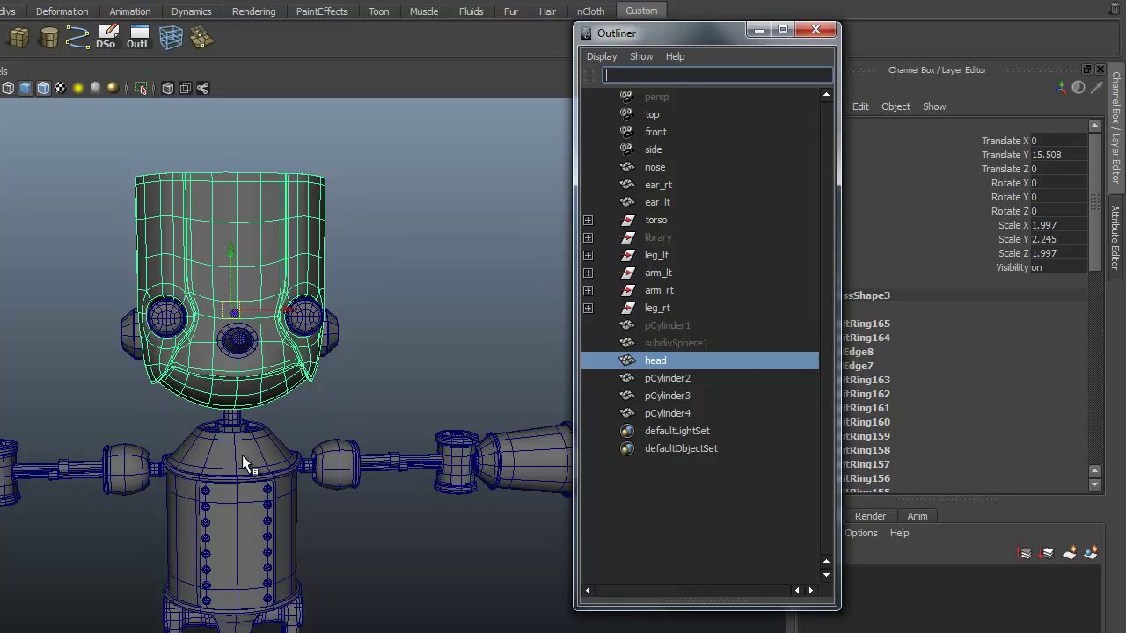
middle_click_drag(655, 361, 655, 212)
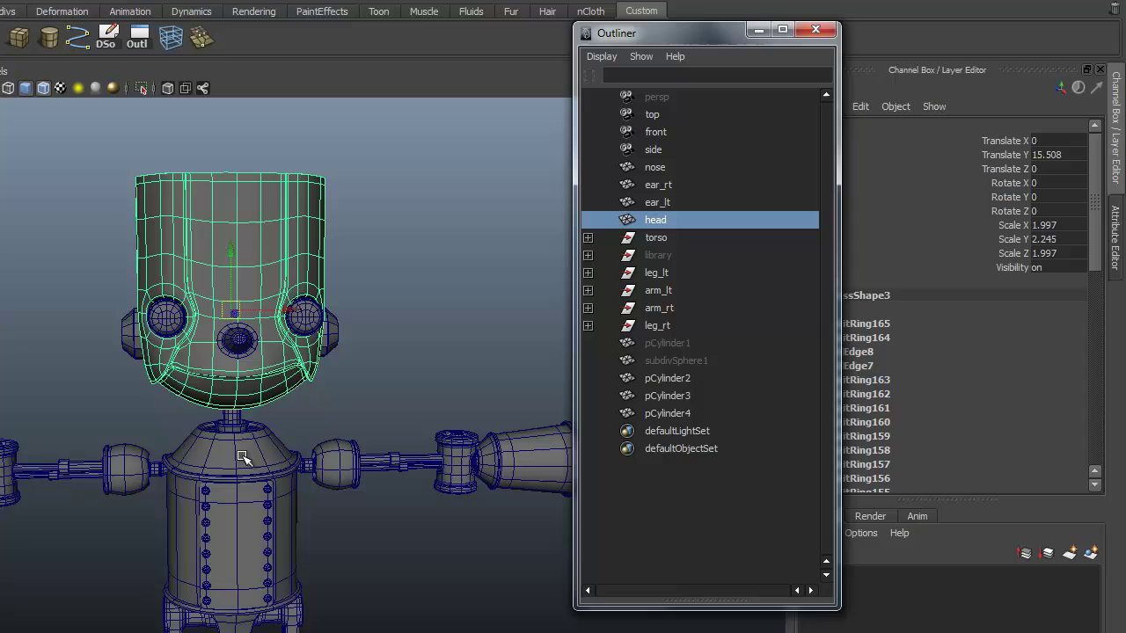
Place the neck cylinder directly below head in the Outliner order and rename it neck.
left_click(233, 419)
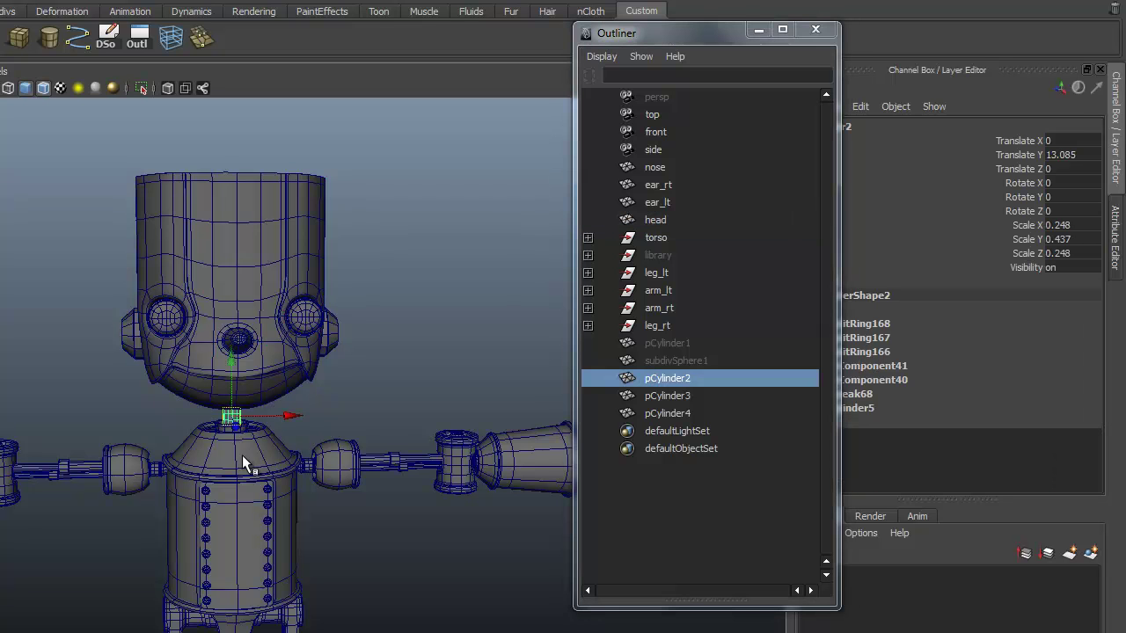
middle_click_drag(668, 378, 668, 230)
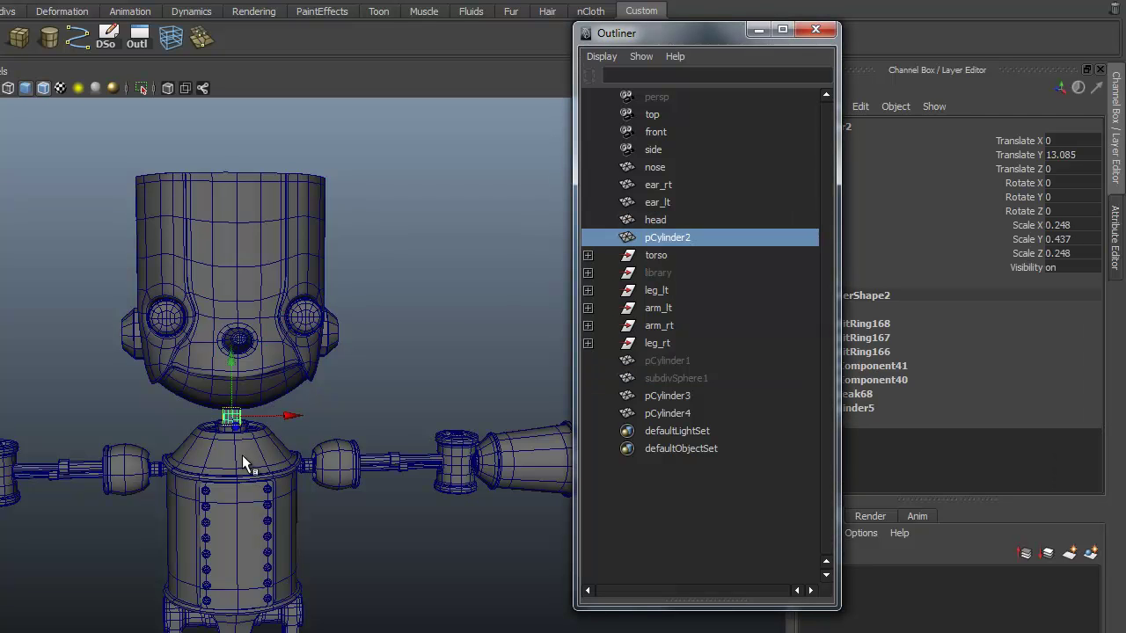
double_click(667, 237)
type("neck")
key("Return")
Rename the eye pCylinder3 as eye_lt and its mirrored copy pCylinder4 as eye_rt.
left_click_drag(242, 455, 243, 456, "alt")
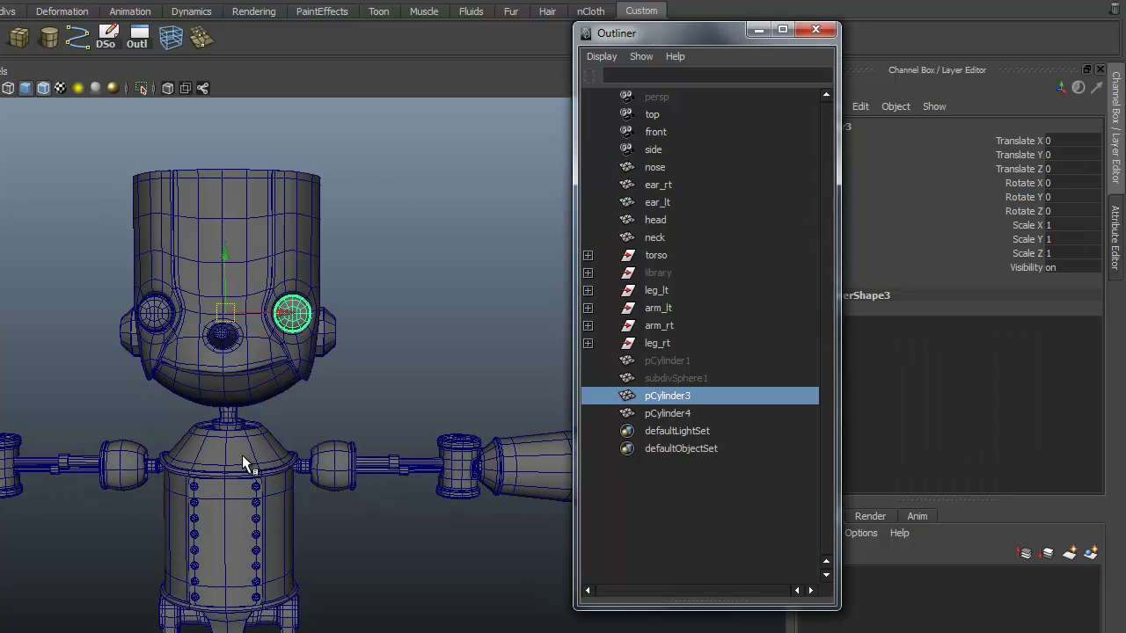
double_click(668, 396)
type("eye_lt")
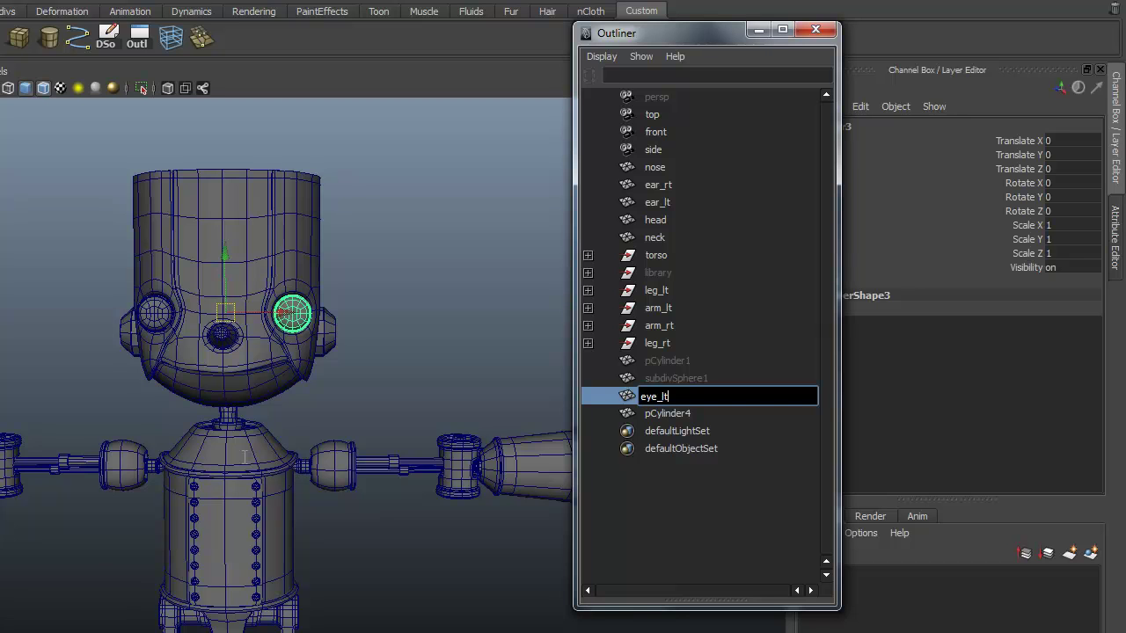
key("Return")
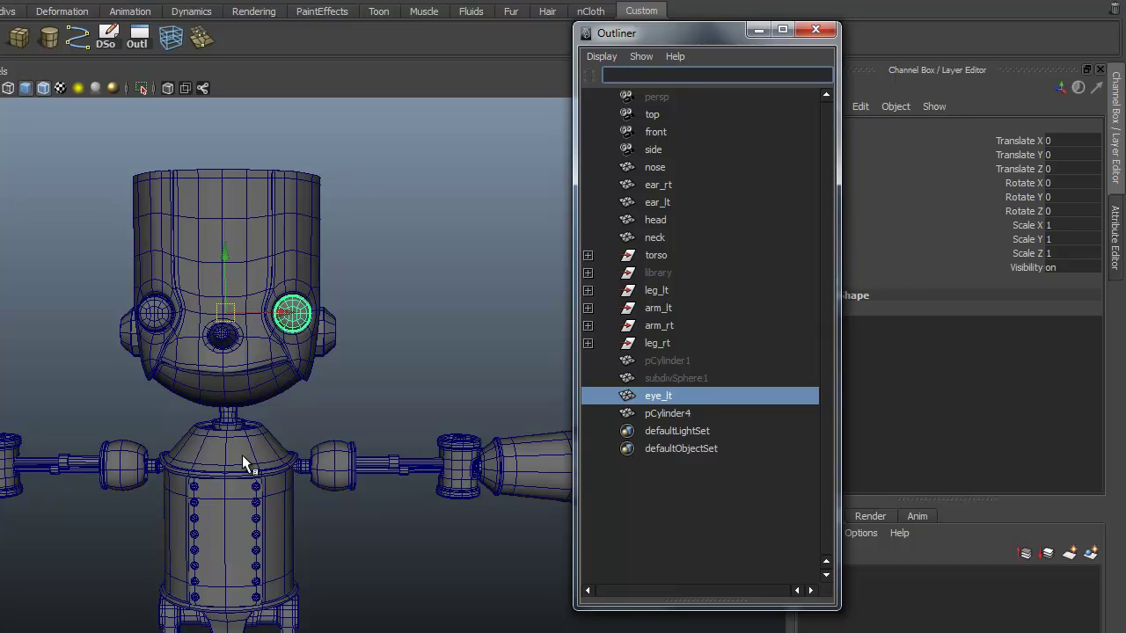
left_click(668, 414)
key("Return")
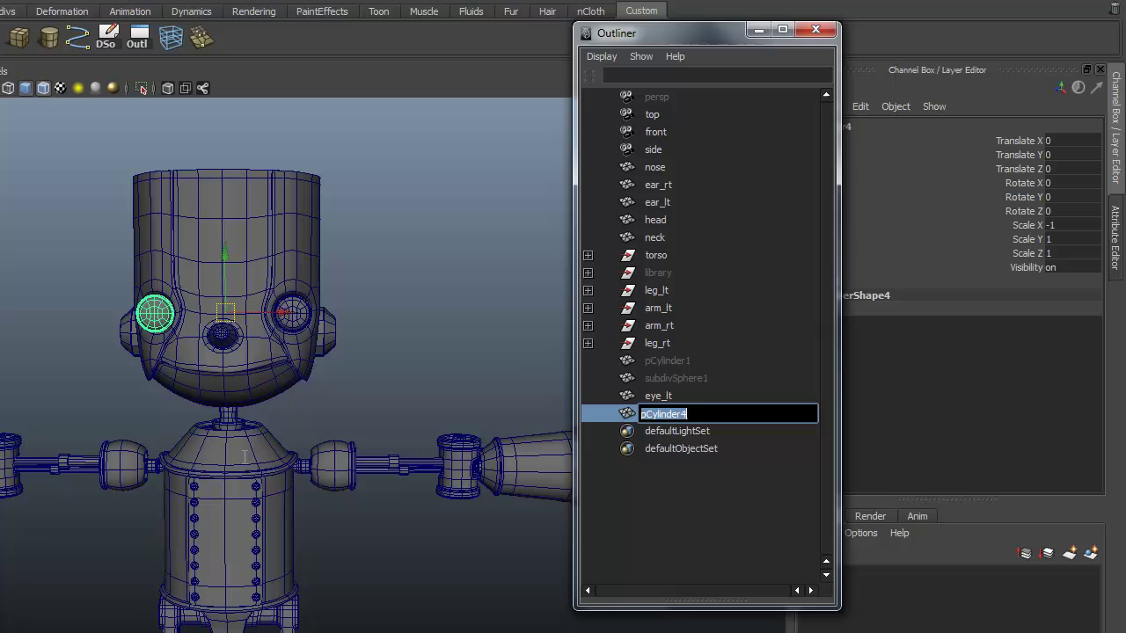
type("eye_rt")
key("Return")
Group the two eyes, neck, head, both ears and nose together.
key("shift+Up")
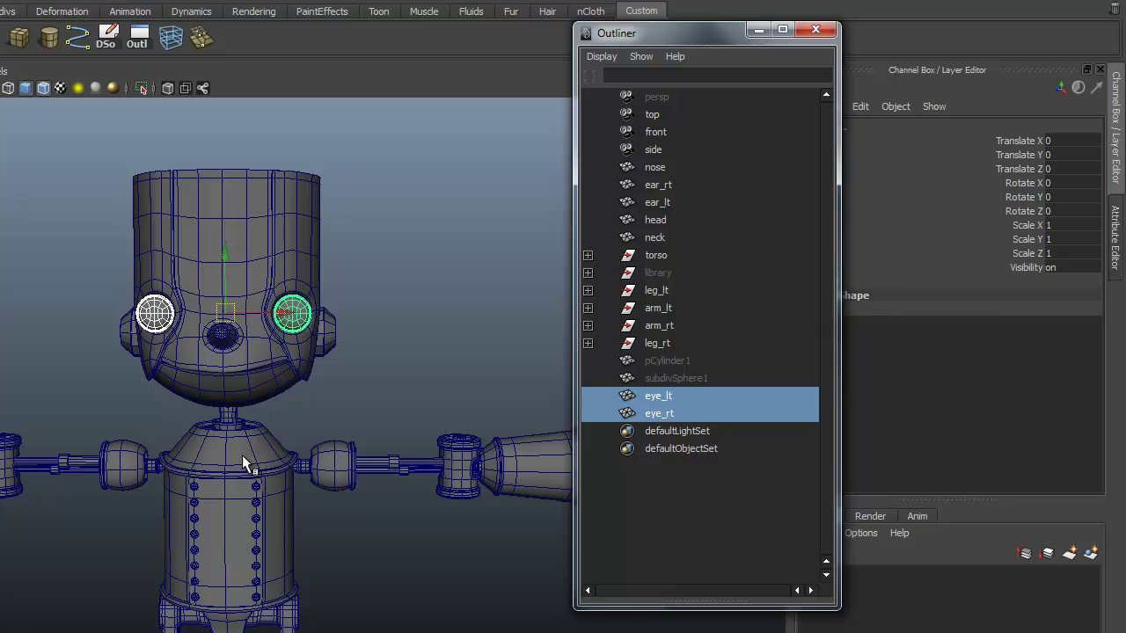
left_click(655, 238, "ctrl")
left_click(655, 220, "ctrl")
left_click(657, 202, "ctrl")
left_click(658, 184, "ctrl")
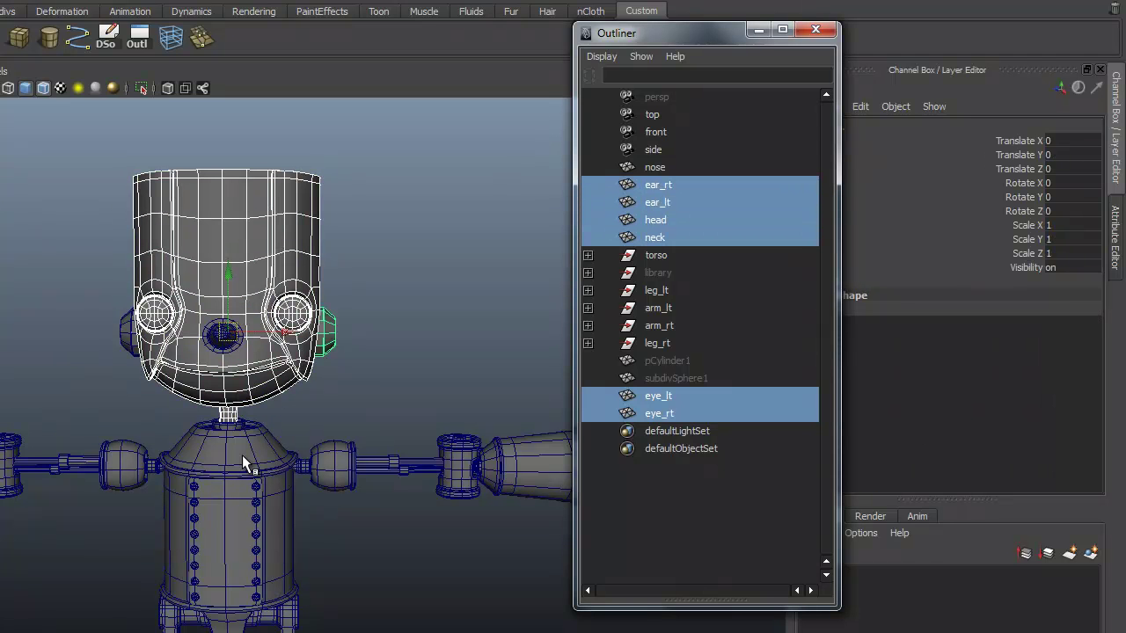
key("shift+Up")
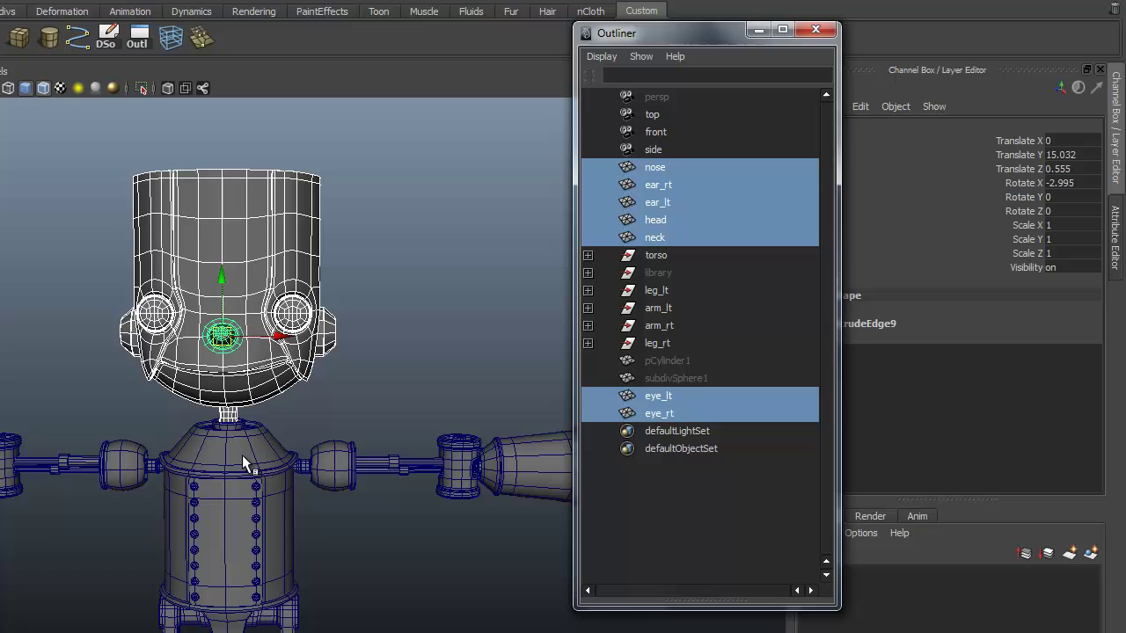
key("ctrl+g")
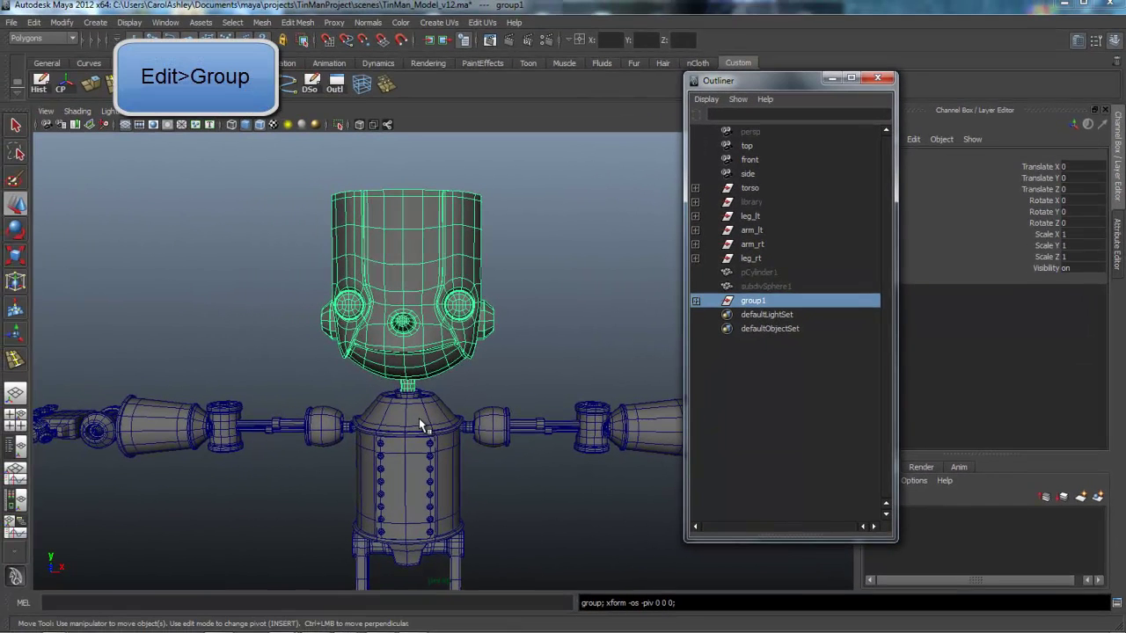
Rename the new group of head parts head_grp.
double_click(660, 308)
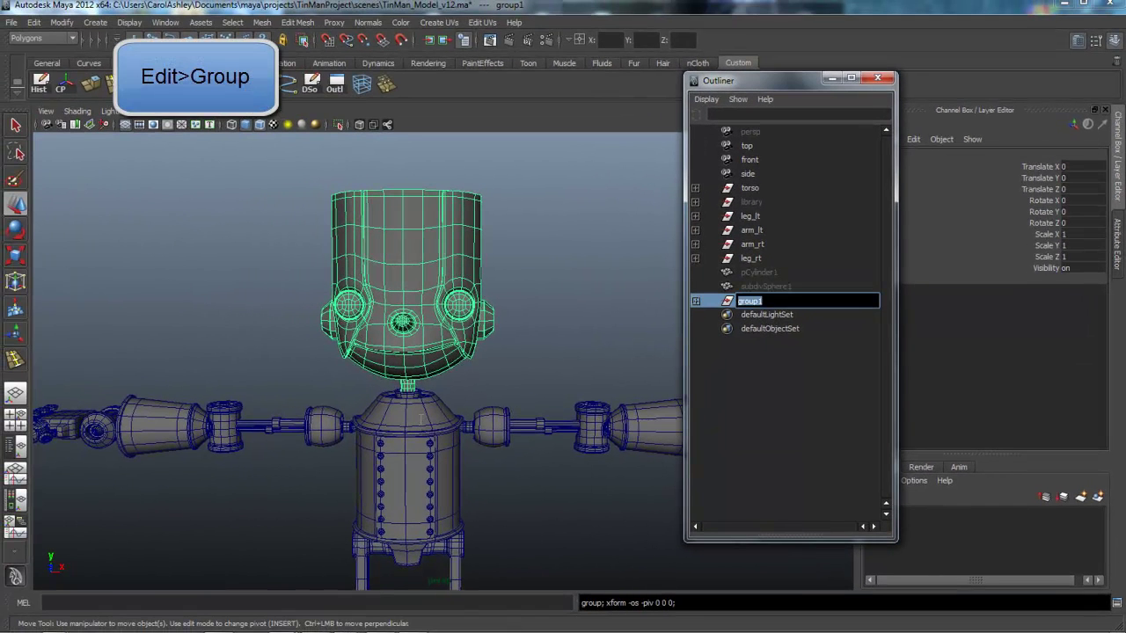
type("head_grop")
key("BackSpace")
key("BackSpace")
type("p")
key("Return")
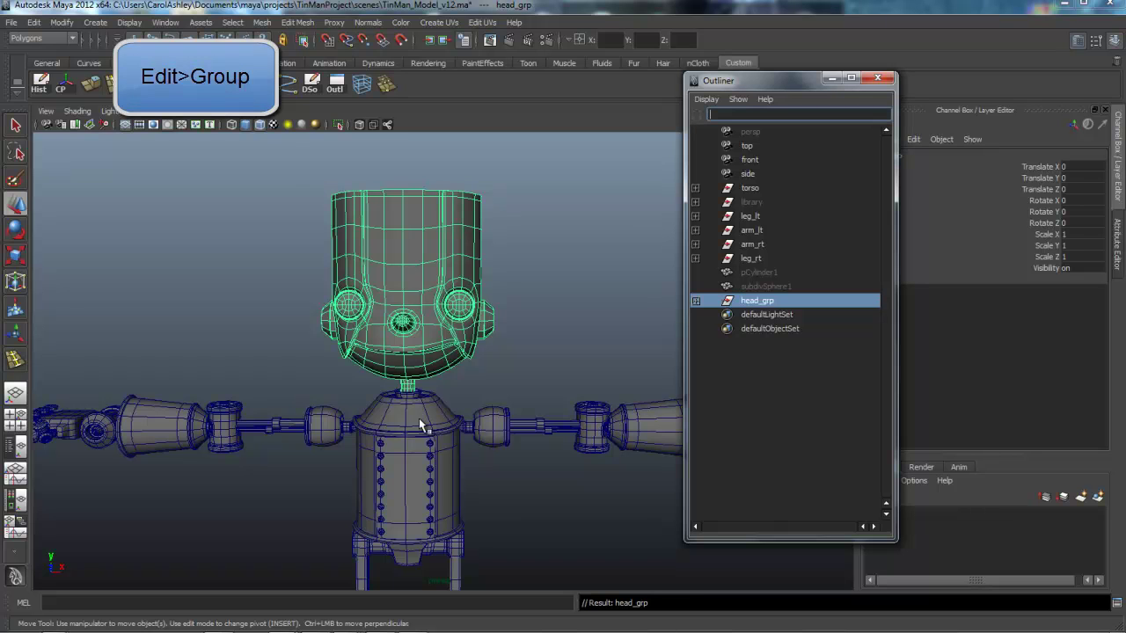
Place head_grp directly above torso and library directly below leg_rt in the Outliner order.
mouse_move(758, 301)
middle_mouse_down()
mouse_move(758, 181)
mouse_move(748, 183)
mouse_move(751, 280)
middle_mouse_up()
left_click(751, 217)
Delete the leftover hidden objects pCylinder1 and subdivSphere1 from the scene.
left_click(758, 287)
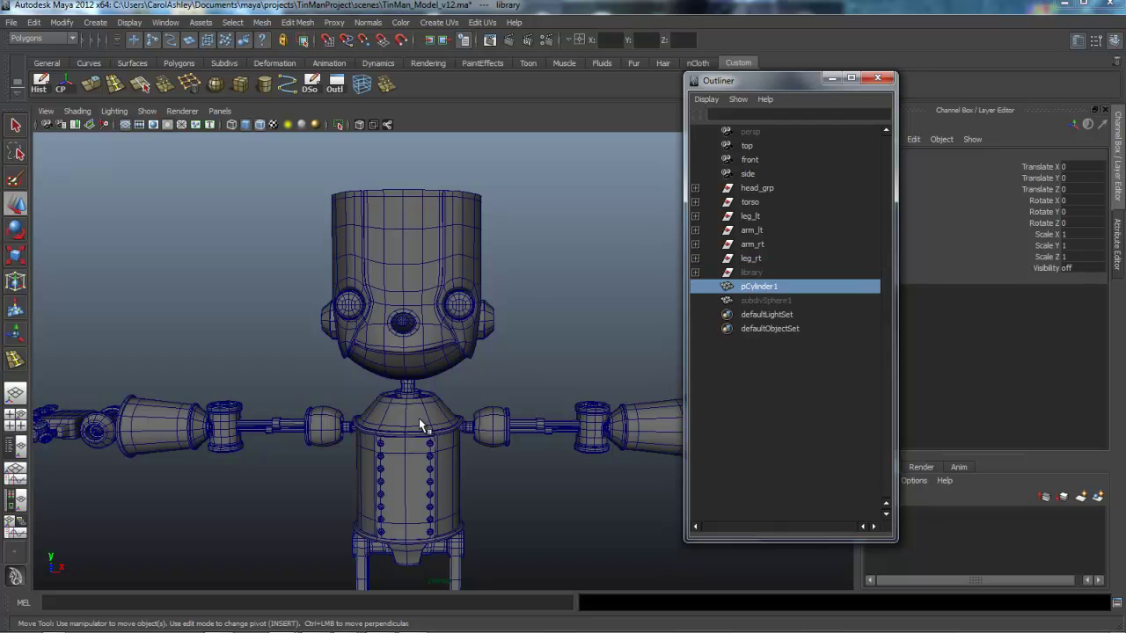
left_click(766, 301, "shift")
key("Delete")
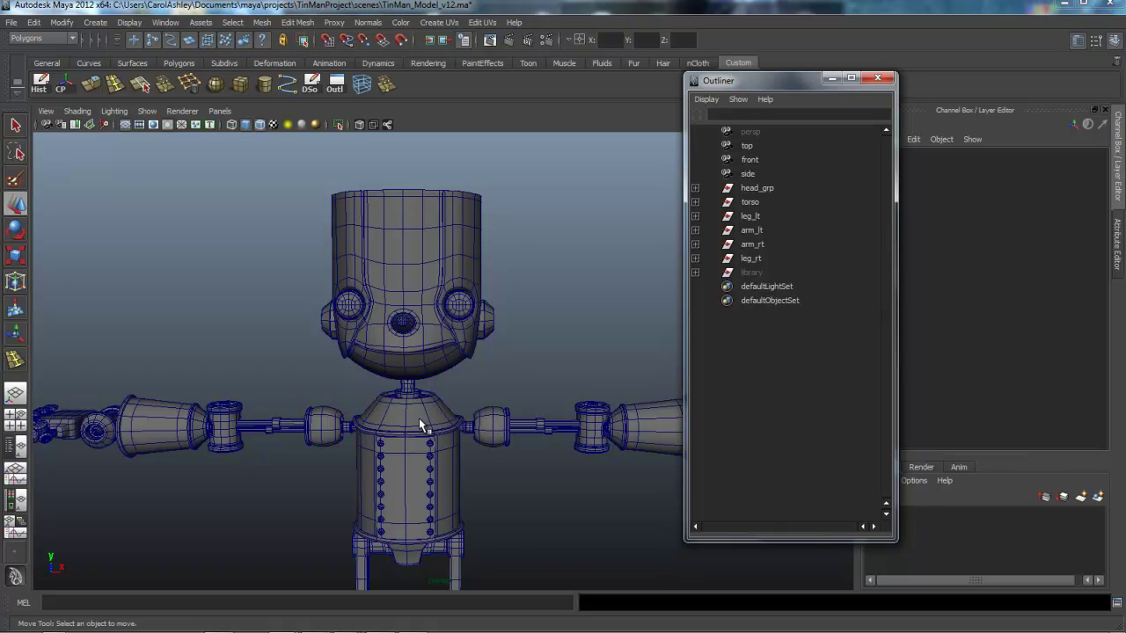
Close the Outliner and examine the whole tin man model from the front.
scroll(421, 425, "down", 3)
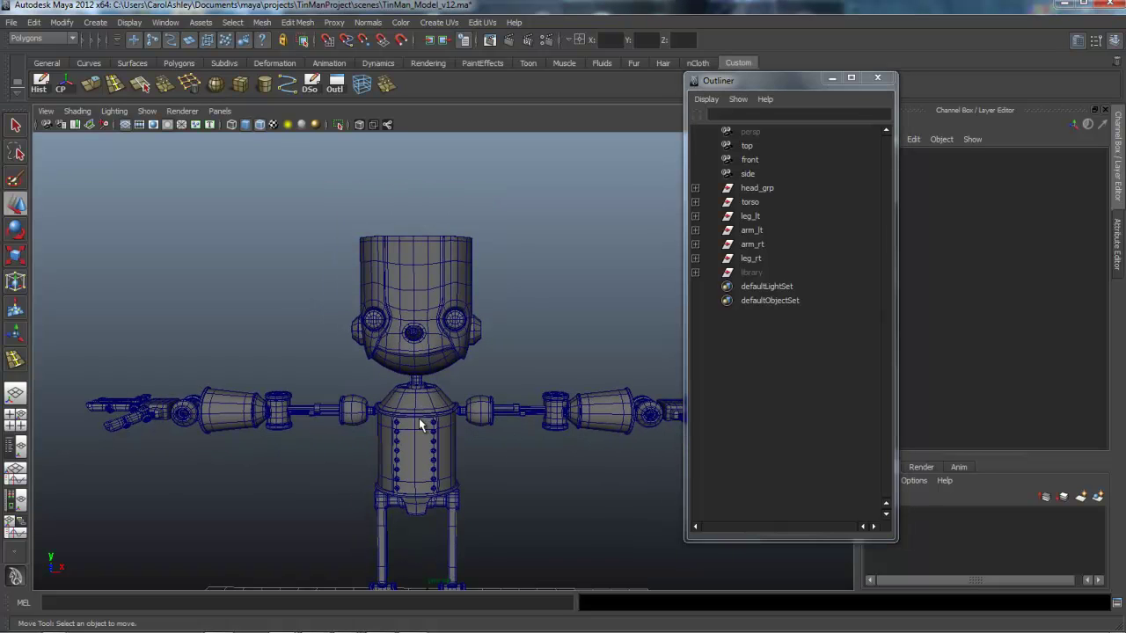
left_click(877, 78)
middle_click_drag(421, 420, 439, 361, "alt")
left_click_drag(421, 420, 435, 415, "alt")
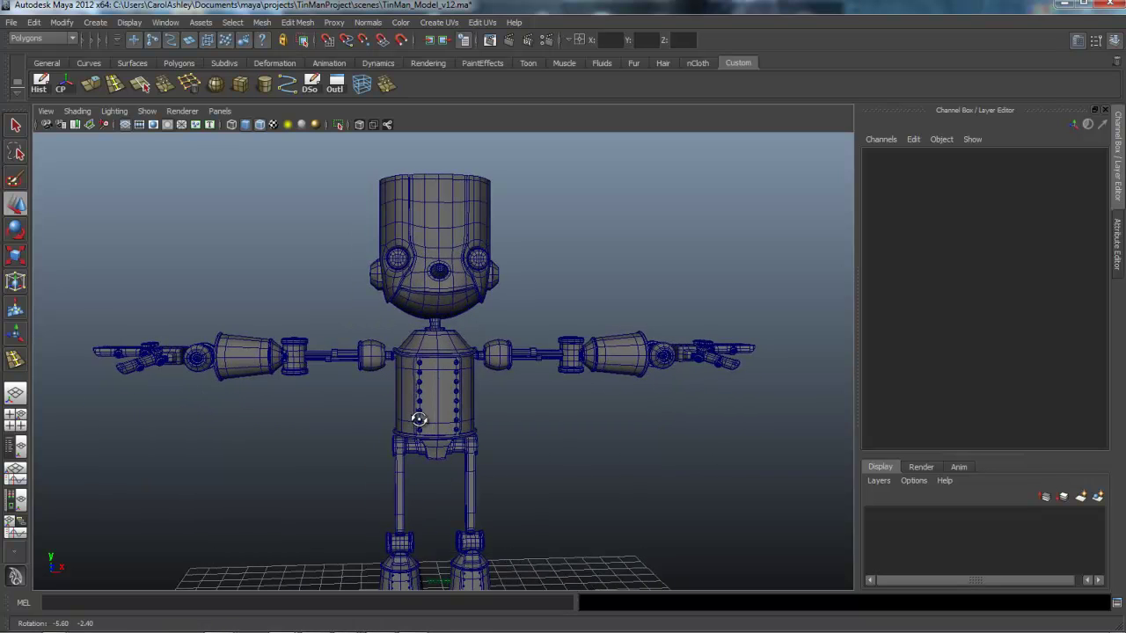
scroll(420, 422, "down", 4)
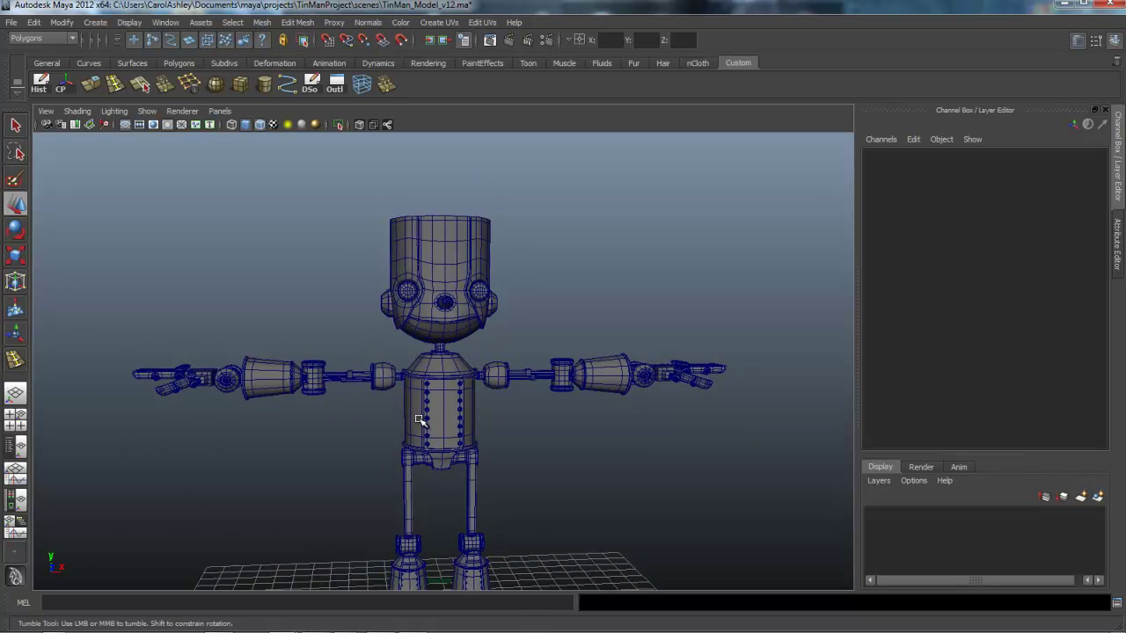